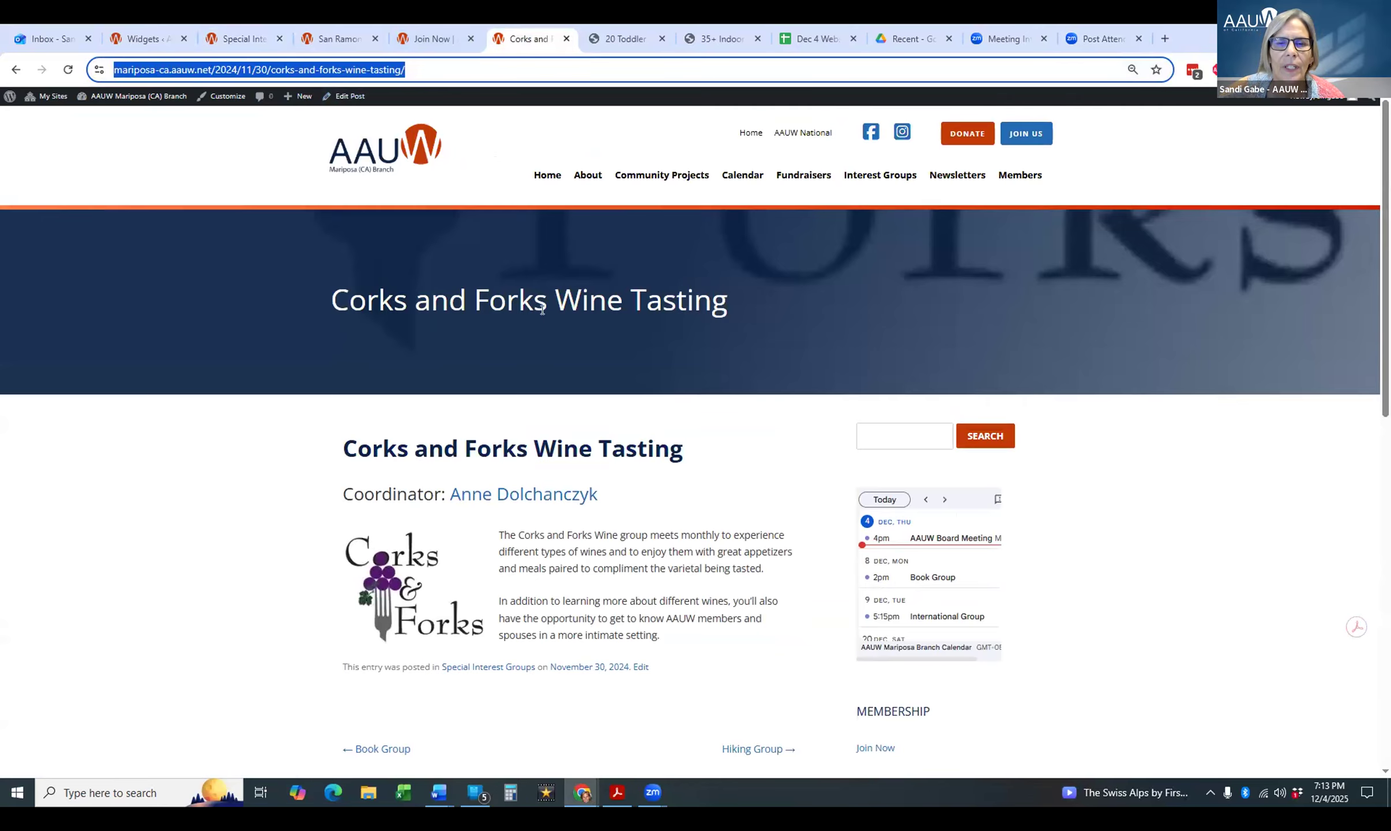
- Open the branch site's dashboard, go to the post categories, and view the Special Interest Groups category on the site
{"action": "scroll", "coordinate": [381, 241], "scroll_direction": "up", "scroll_amount": 5}
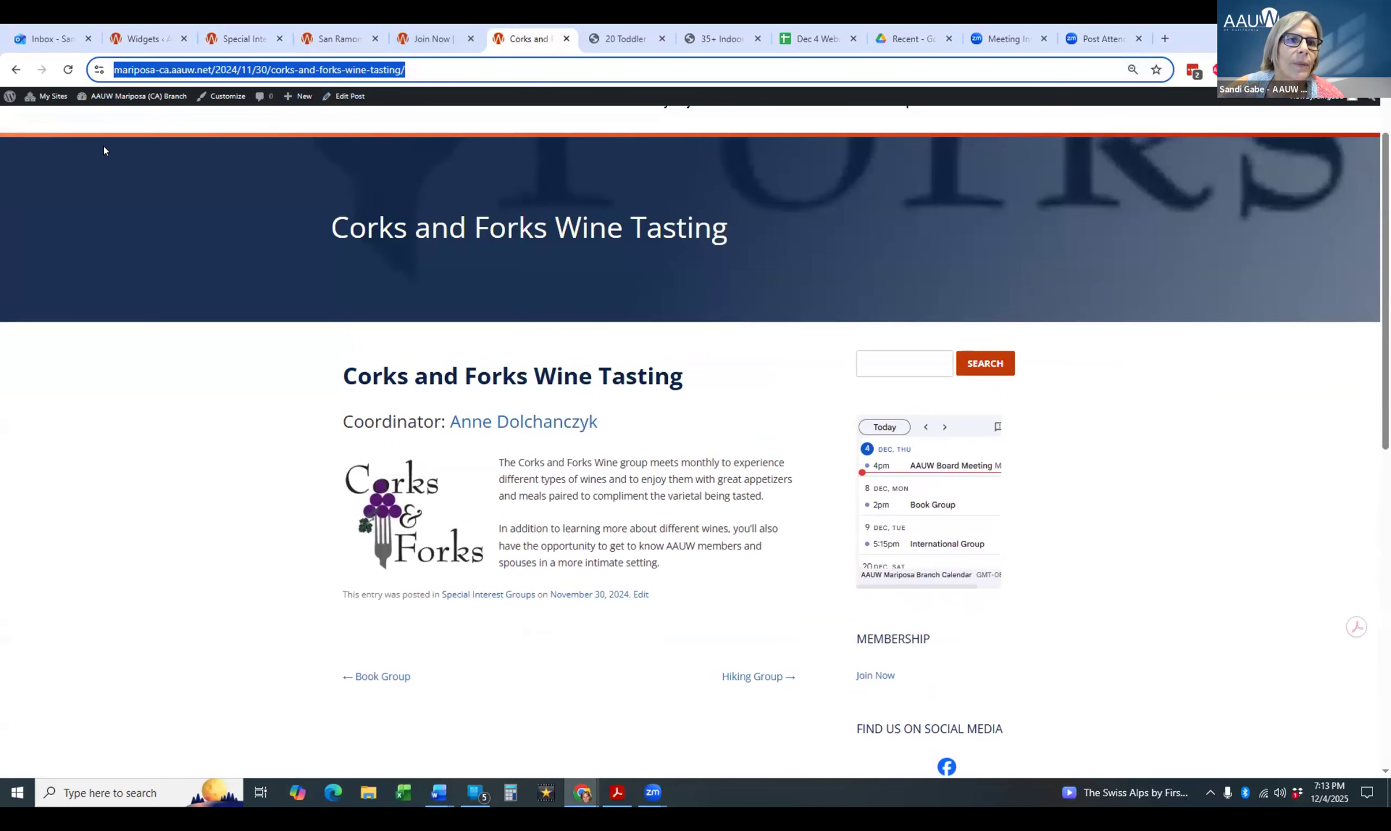
{"action": "left_click", "coordinate": [100, 115]}
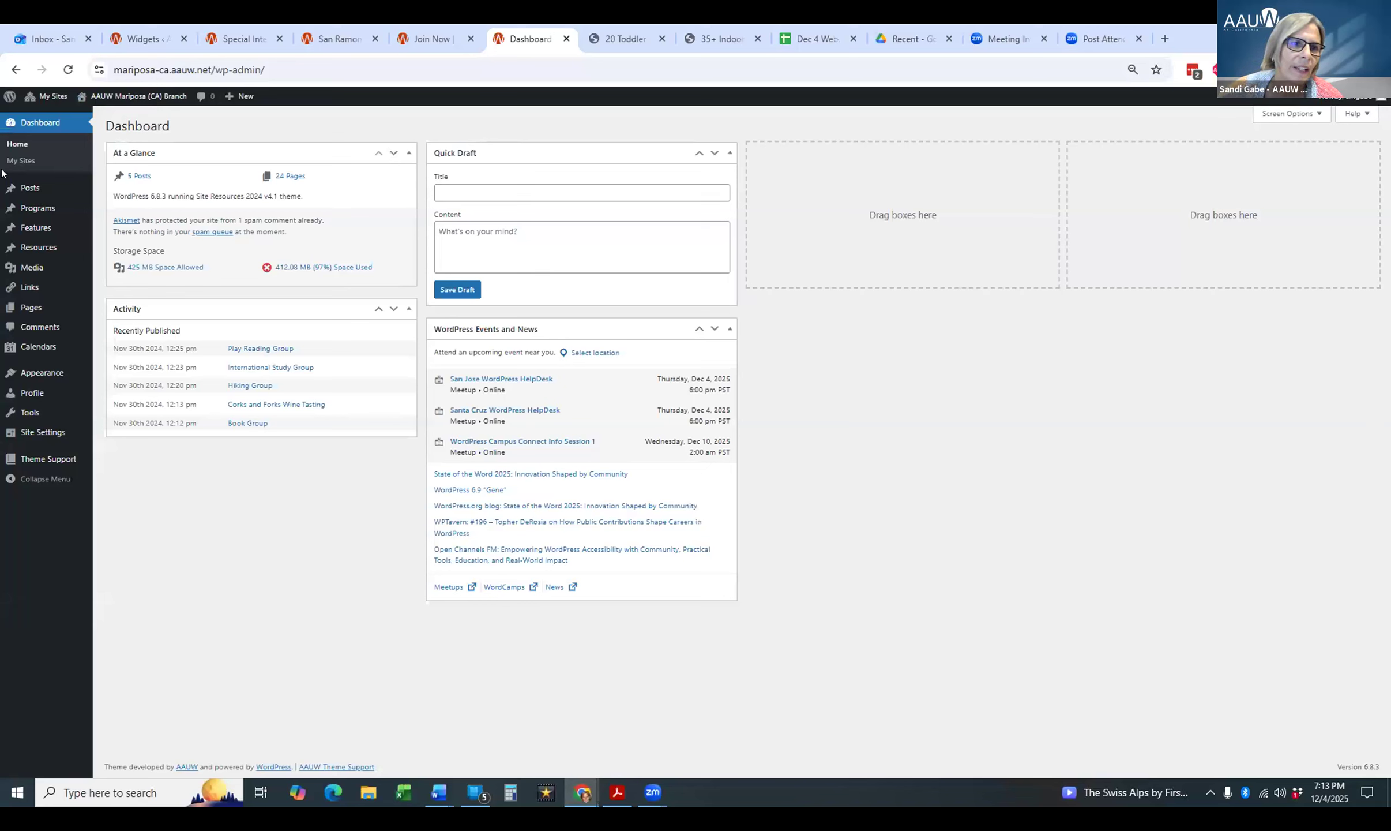
{"action": "mouse_move", "coordinate": [34, 192]}
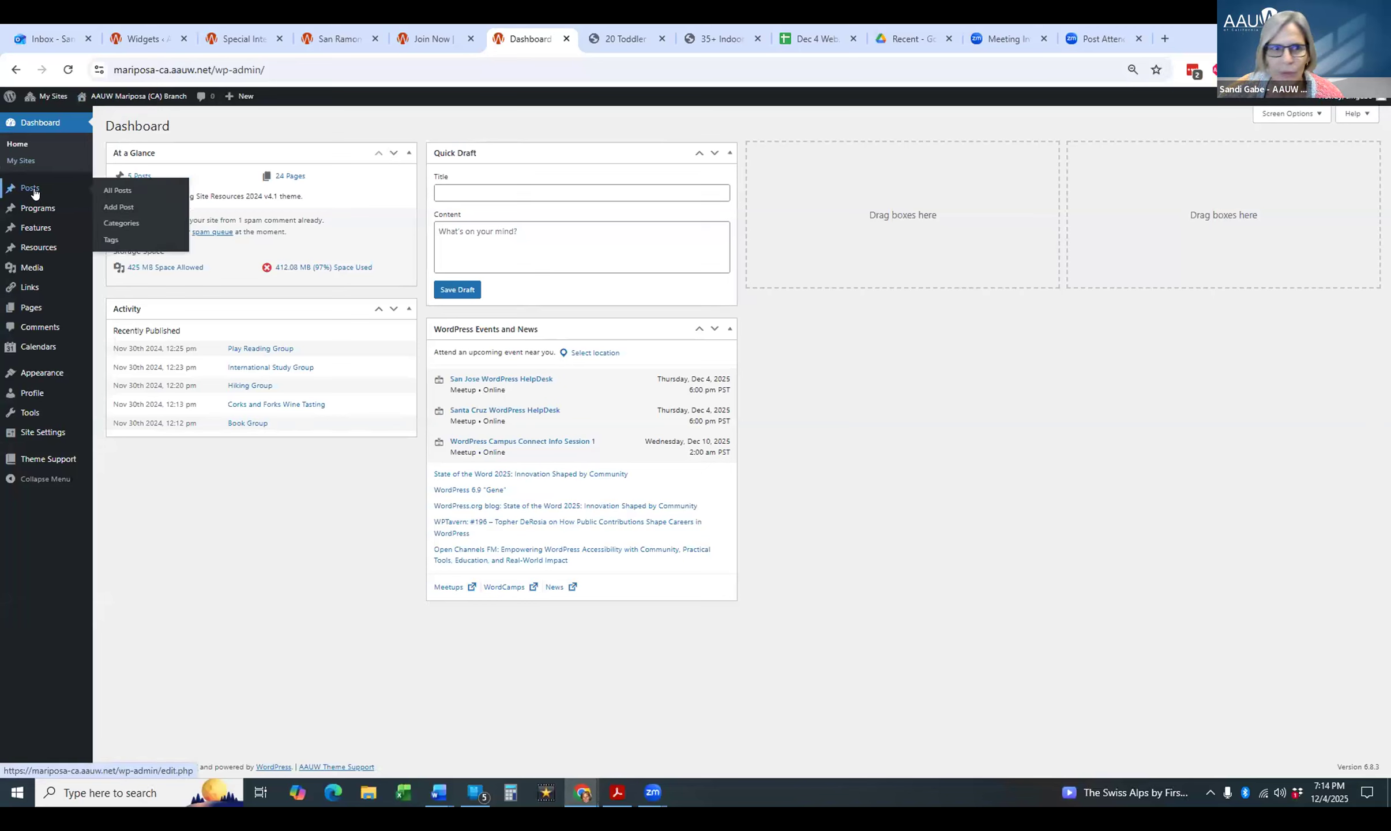
{"action": "left_click", "coordinate": [133, 223]}
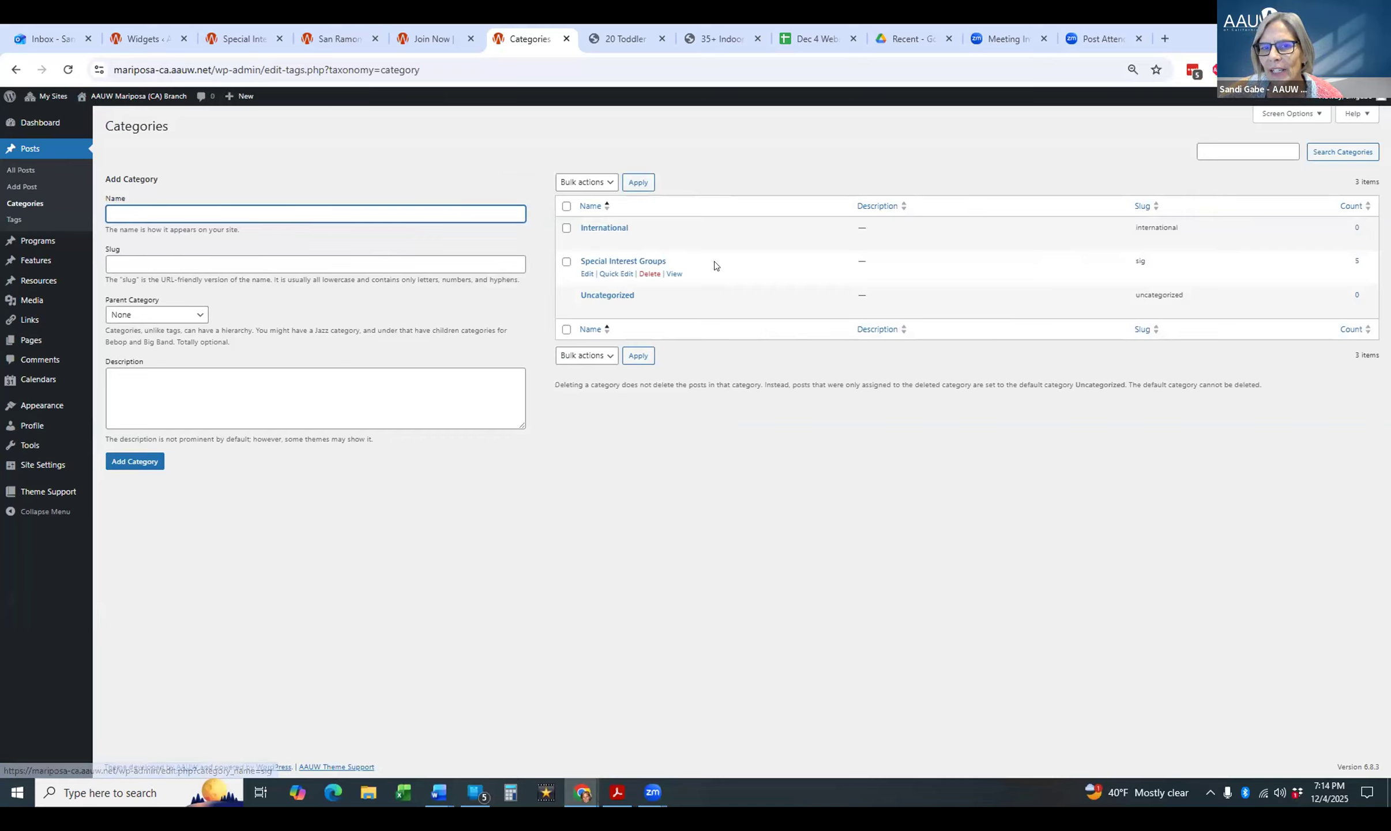
{"action": "left_click", "coordinate": [672, 273]}
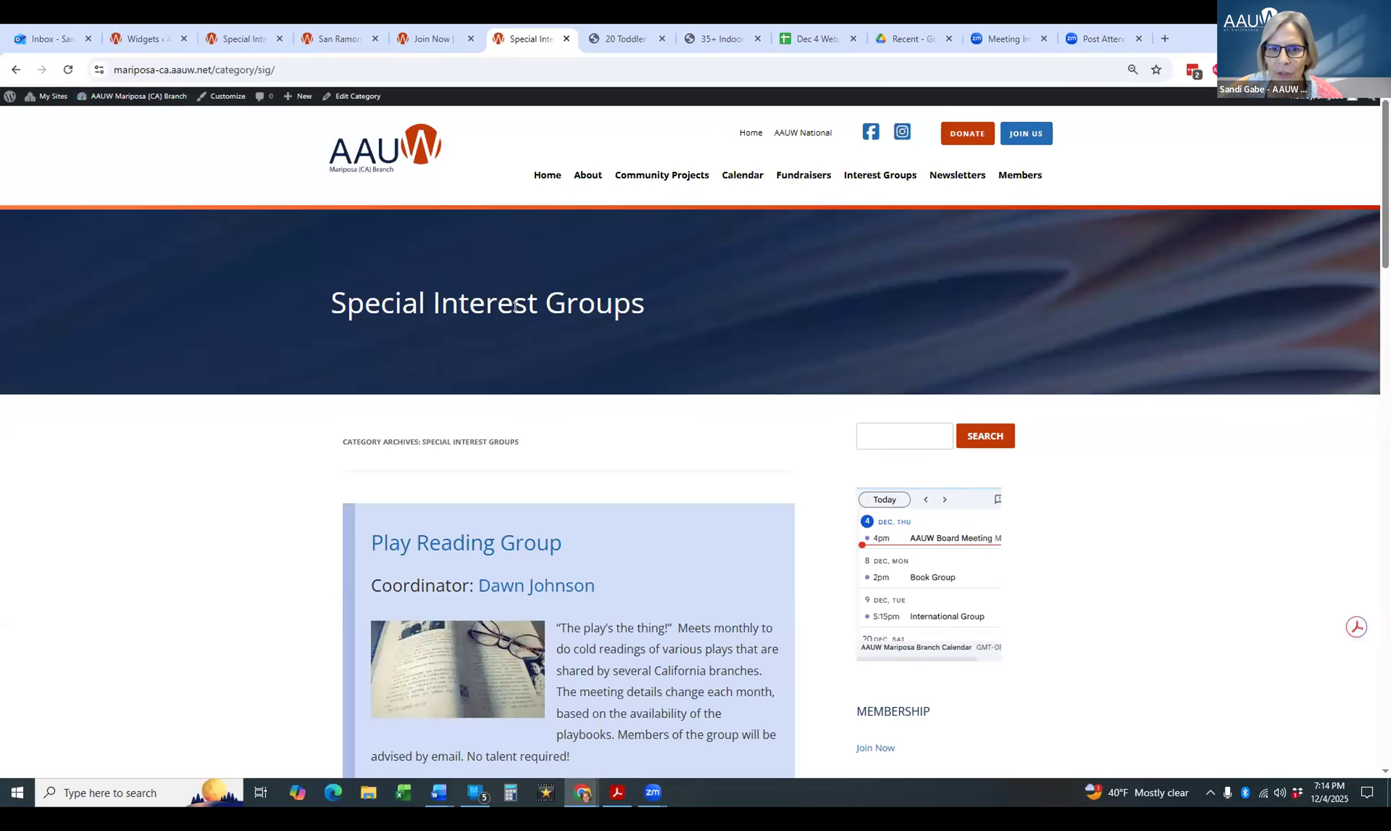
- Look through the posts in the Special Interest Groups archive and open the Play Reading Group post
{"action": "scroll", "coordinate": [531, 311], "scroll_direction": "down", "scroll_amount": 3}
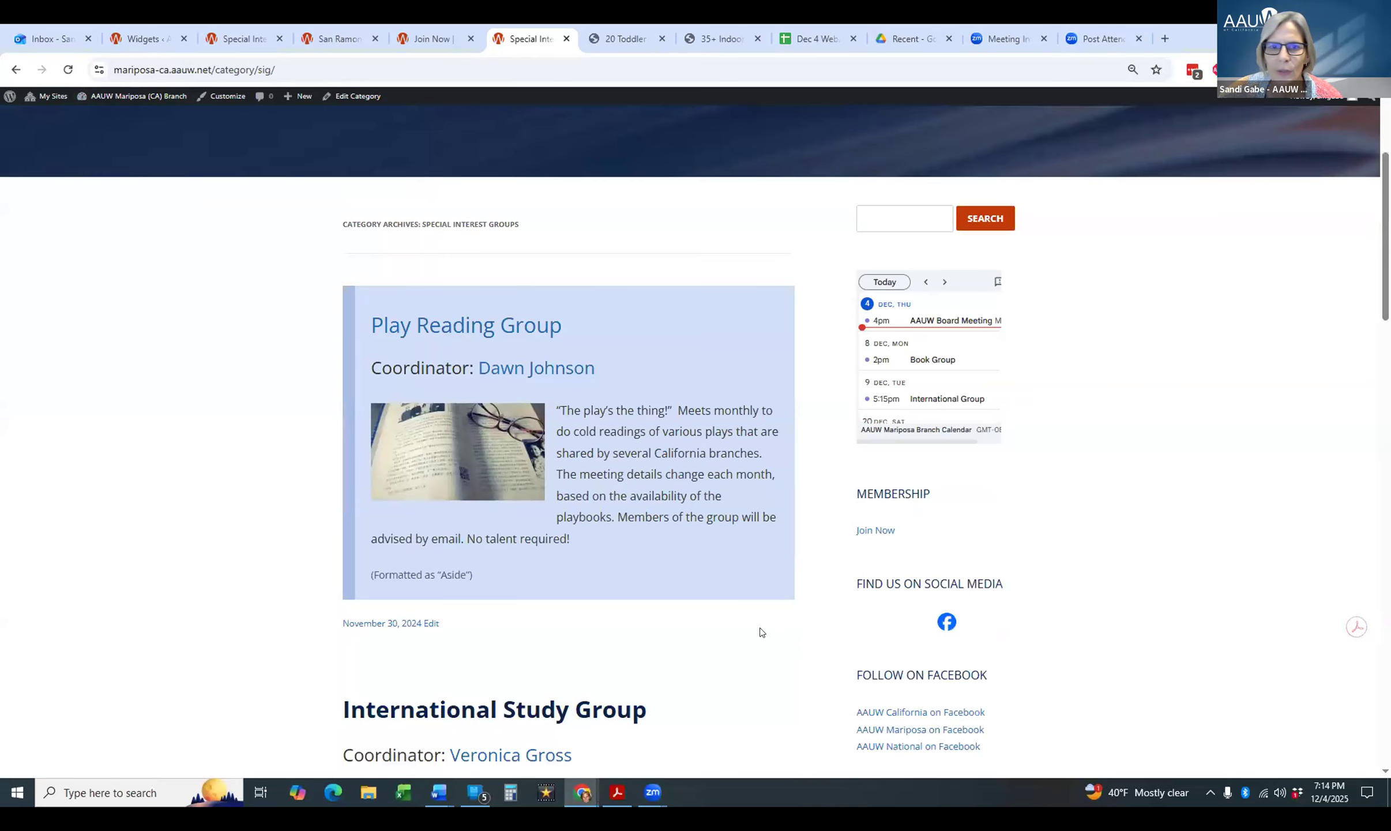
{"action": "scroll", "coordinate": [626, 462], "scroll_direction": "down", "scroll_amount": 5}
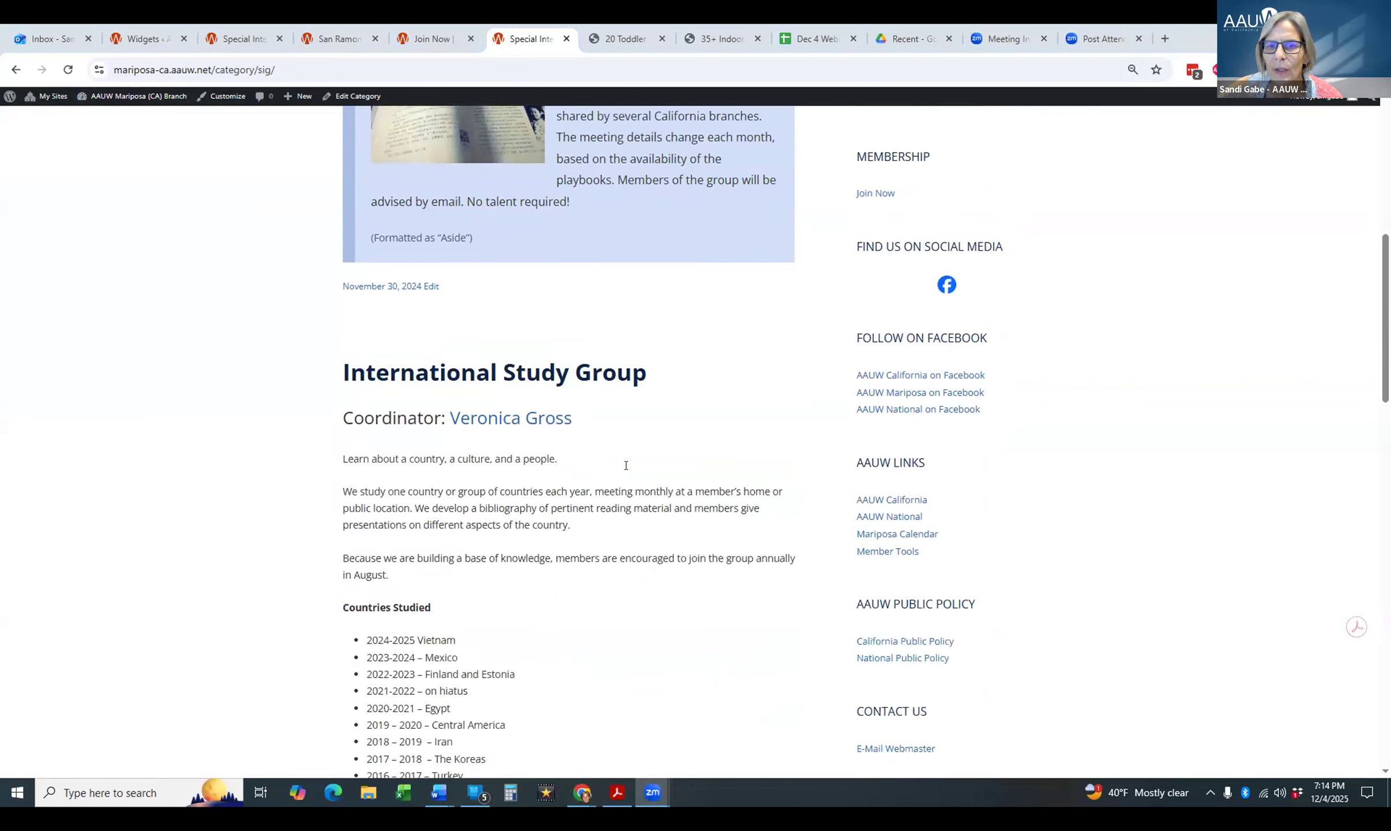
{"action": "scroll", "coordinate": [626, 465], "scroll_direction": "down", "scroll_amount": 2}
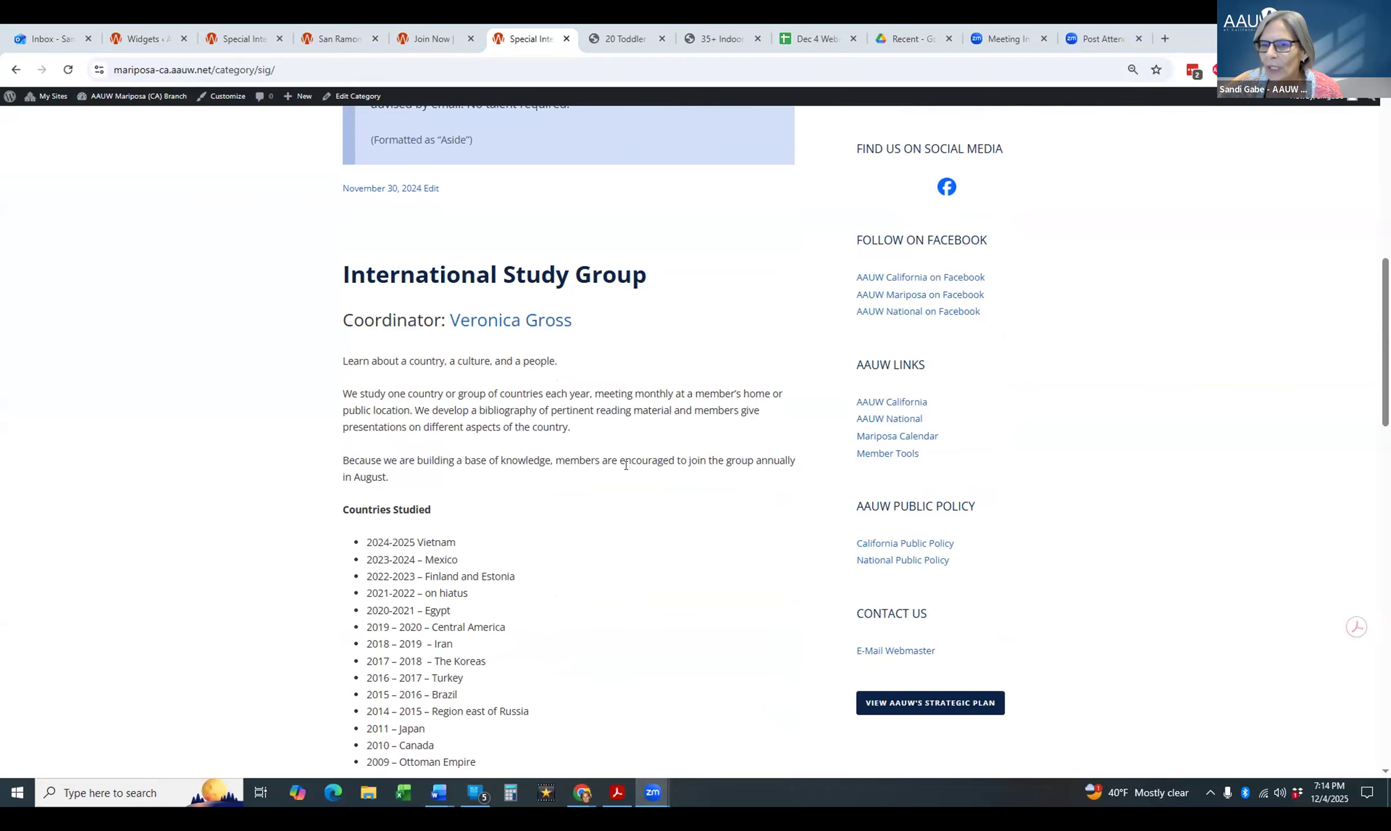
{"action": "scroll", "coordinate": [627, 469], "scroll_direction": "up", "scroll_amount": 6}
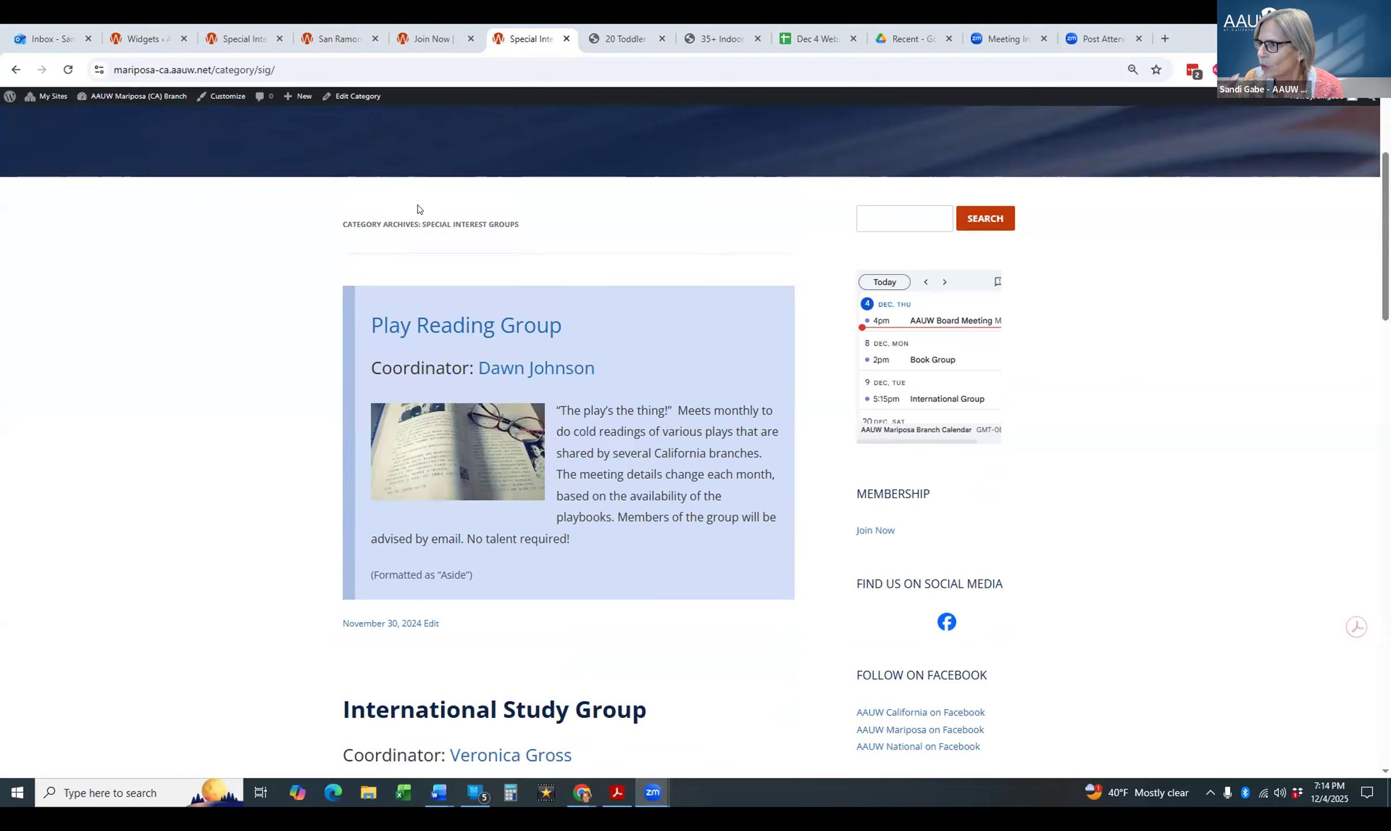
{"action": "left_click", "coordinate": [483, 327]}
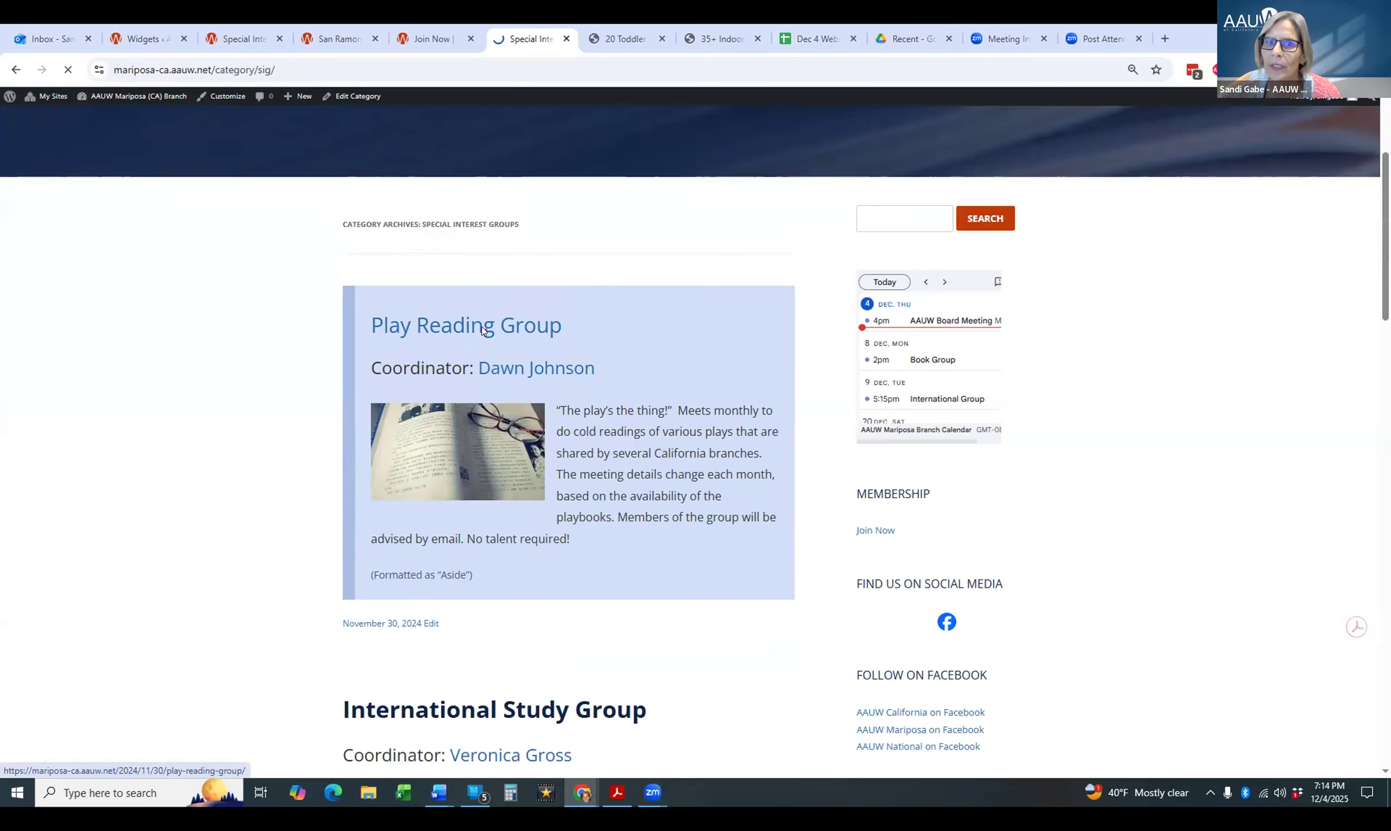
{"action": "scroll", "coordinate": [711, 497], "scroll_direction": "down", "scroll_amount": 3}
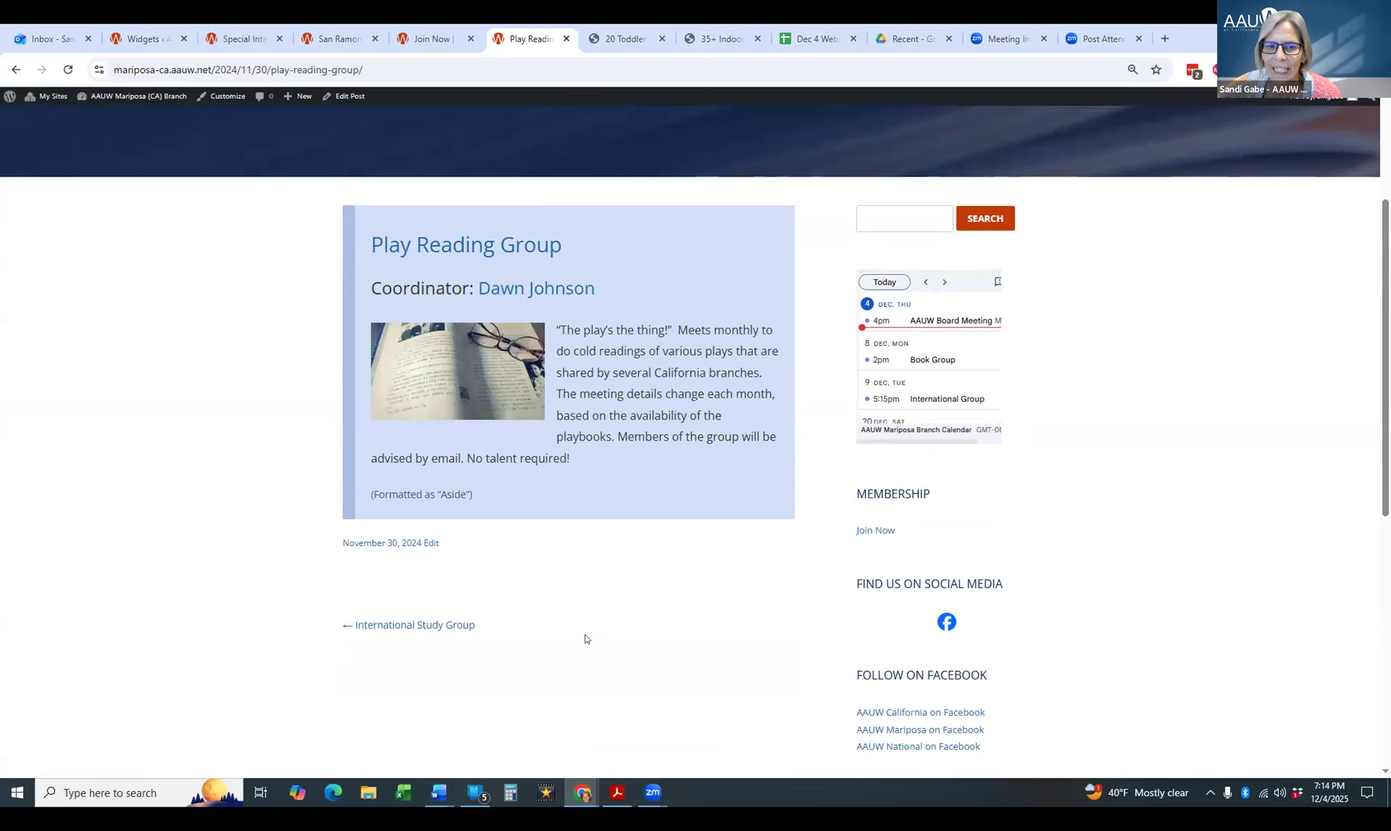
- Go to the adjacent International Study Group post, view its content, and return to the Play Reading Group post
{"action": "left_click", "coordinate": [444, 627]}
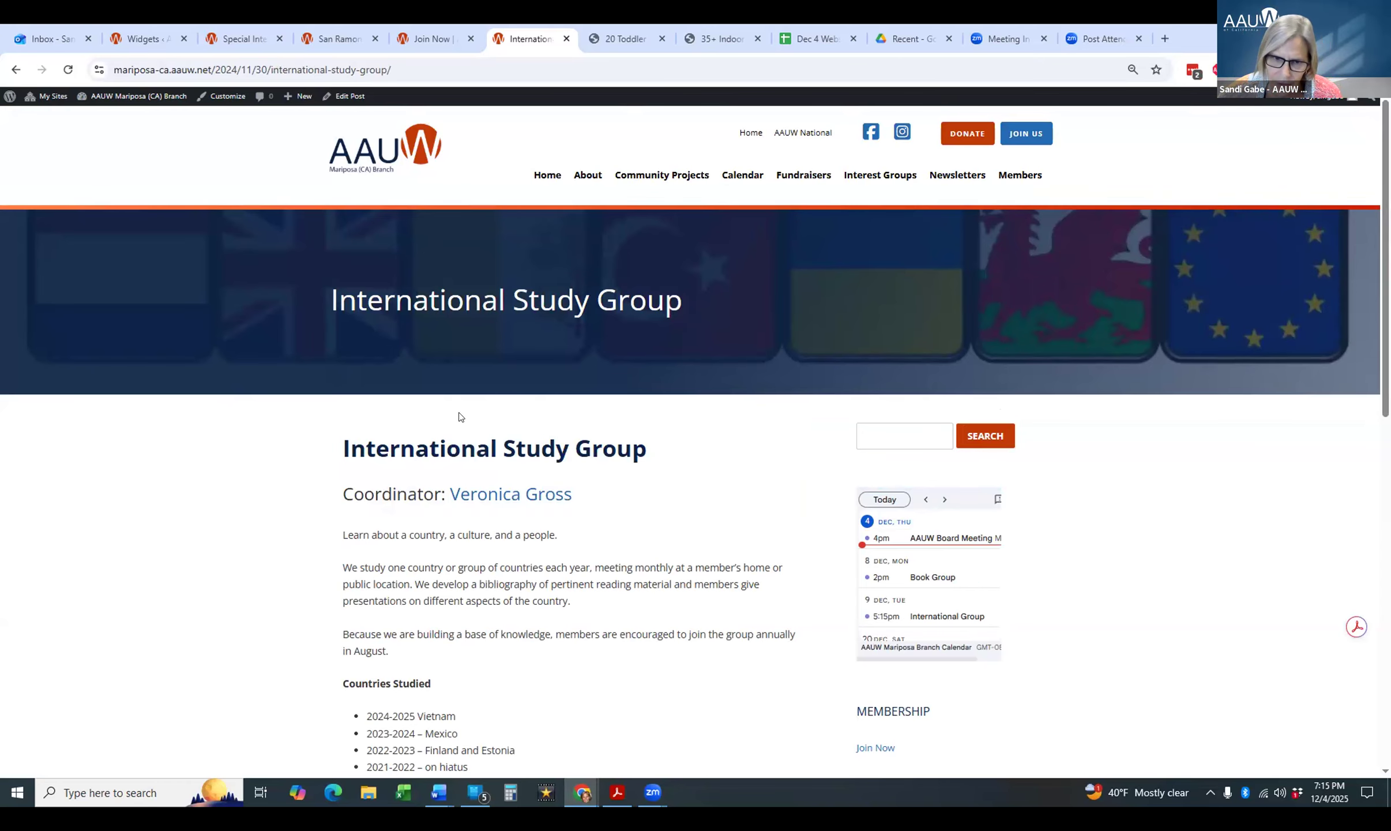
{"action": "scroll", "coordinate": [450, 577], "scroll_direction": "down", "scroll_amount": 5}
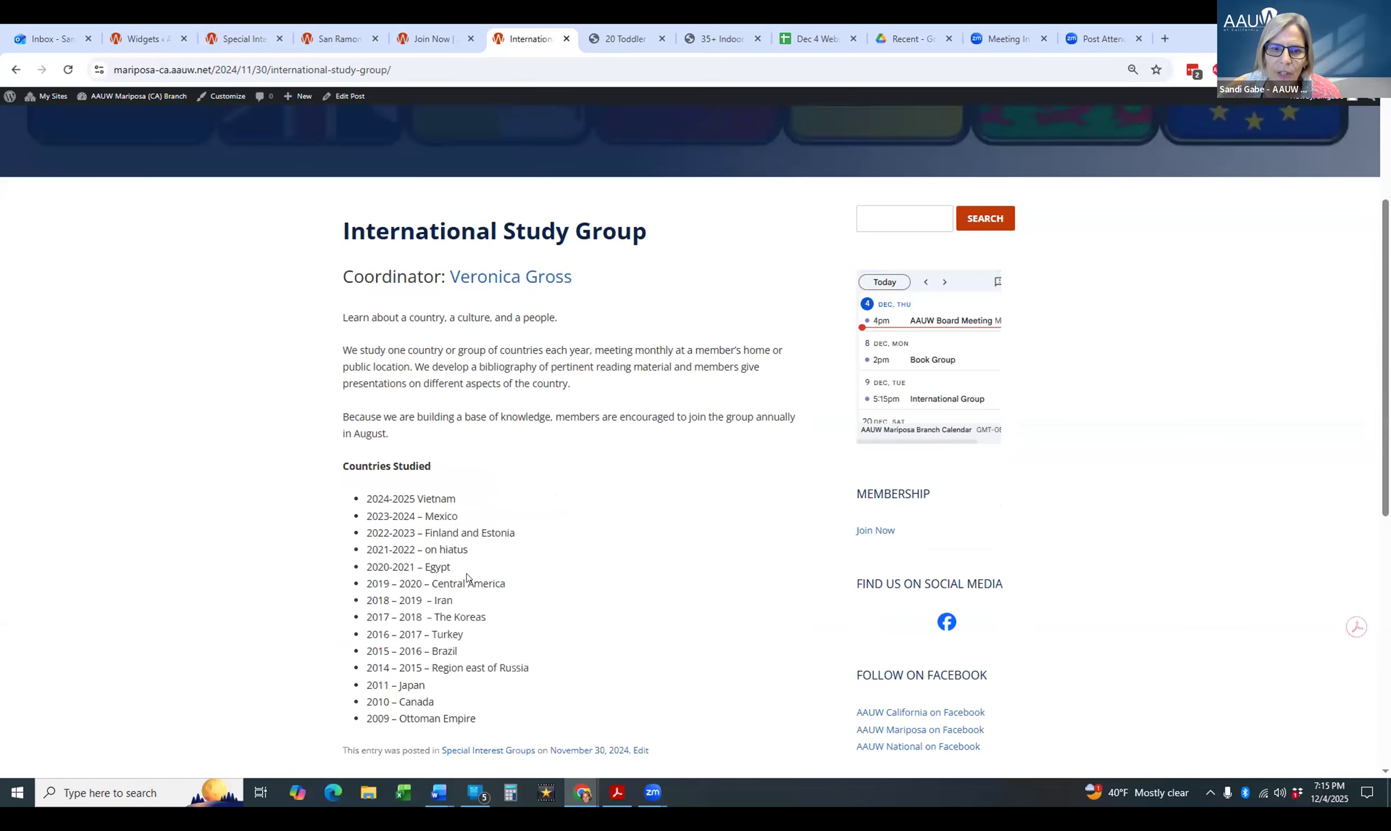
{"action": "left_click", "coordinate": [714, 690]}
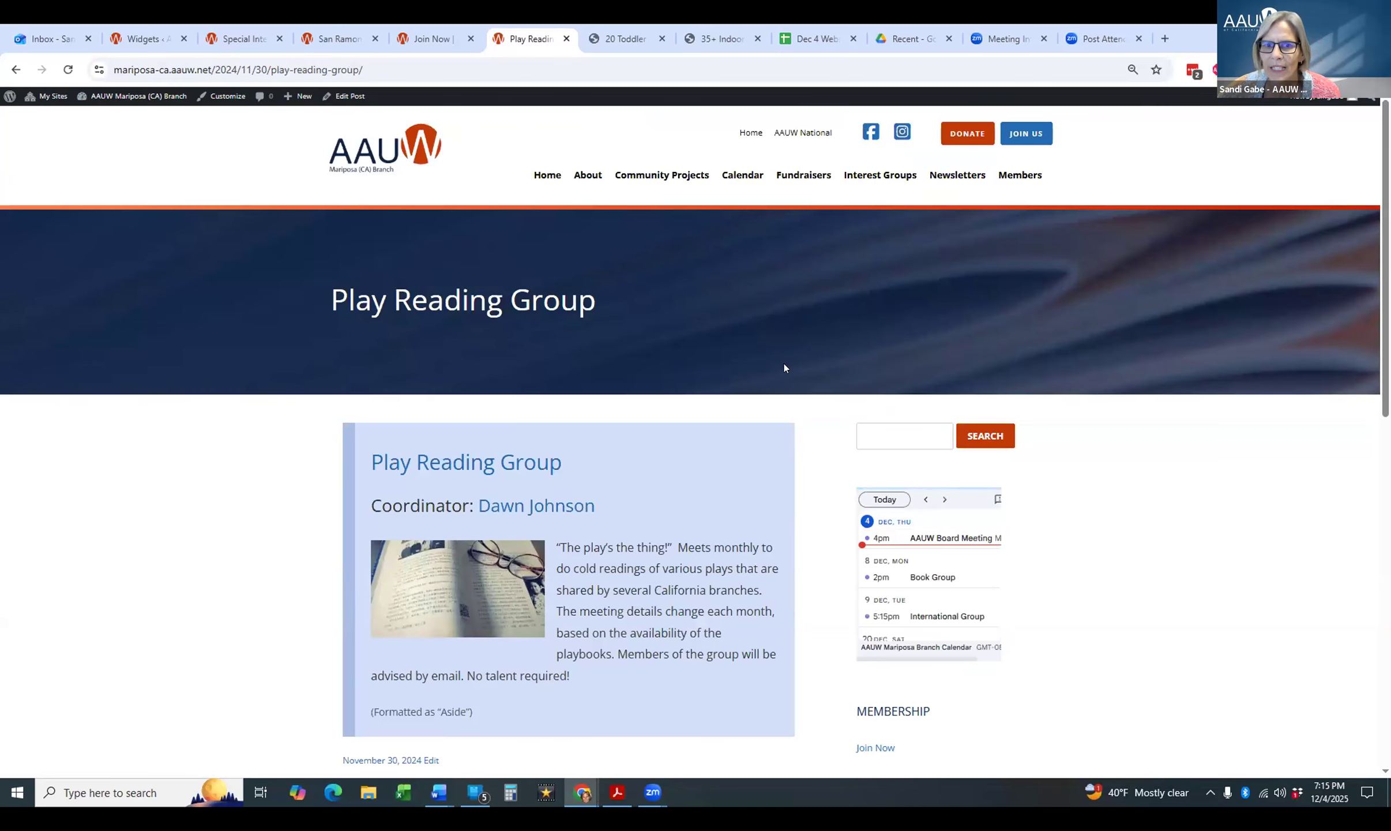
- Open the Play Reading Group post for editing and check the format of its coordinator heading
{"action": "scroll", "coordinate": [786, 363], "scroll_direction": "down", "scroll_amount": 3}
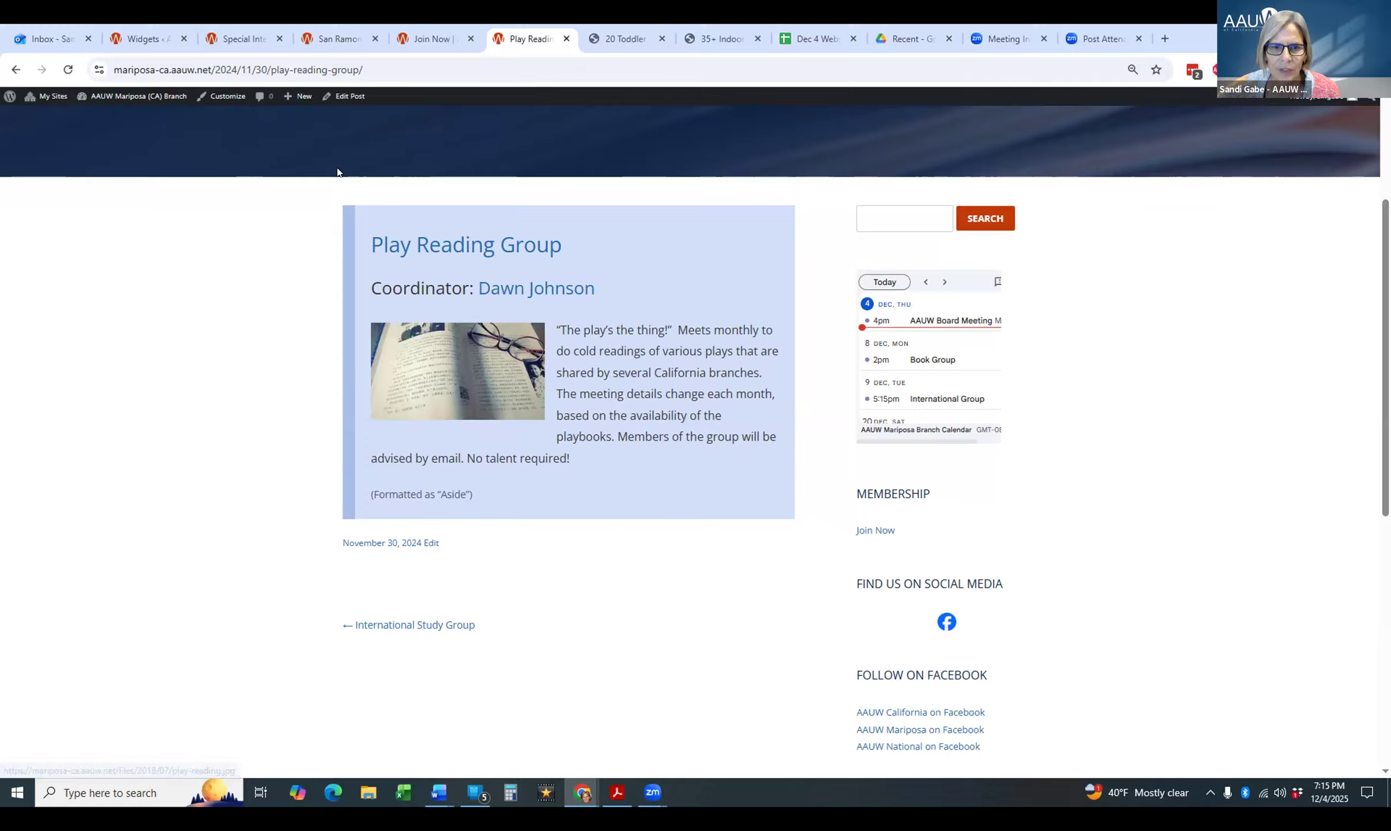
{"action": "left_click", "coordinate": [343, 97]}
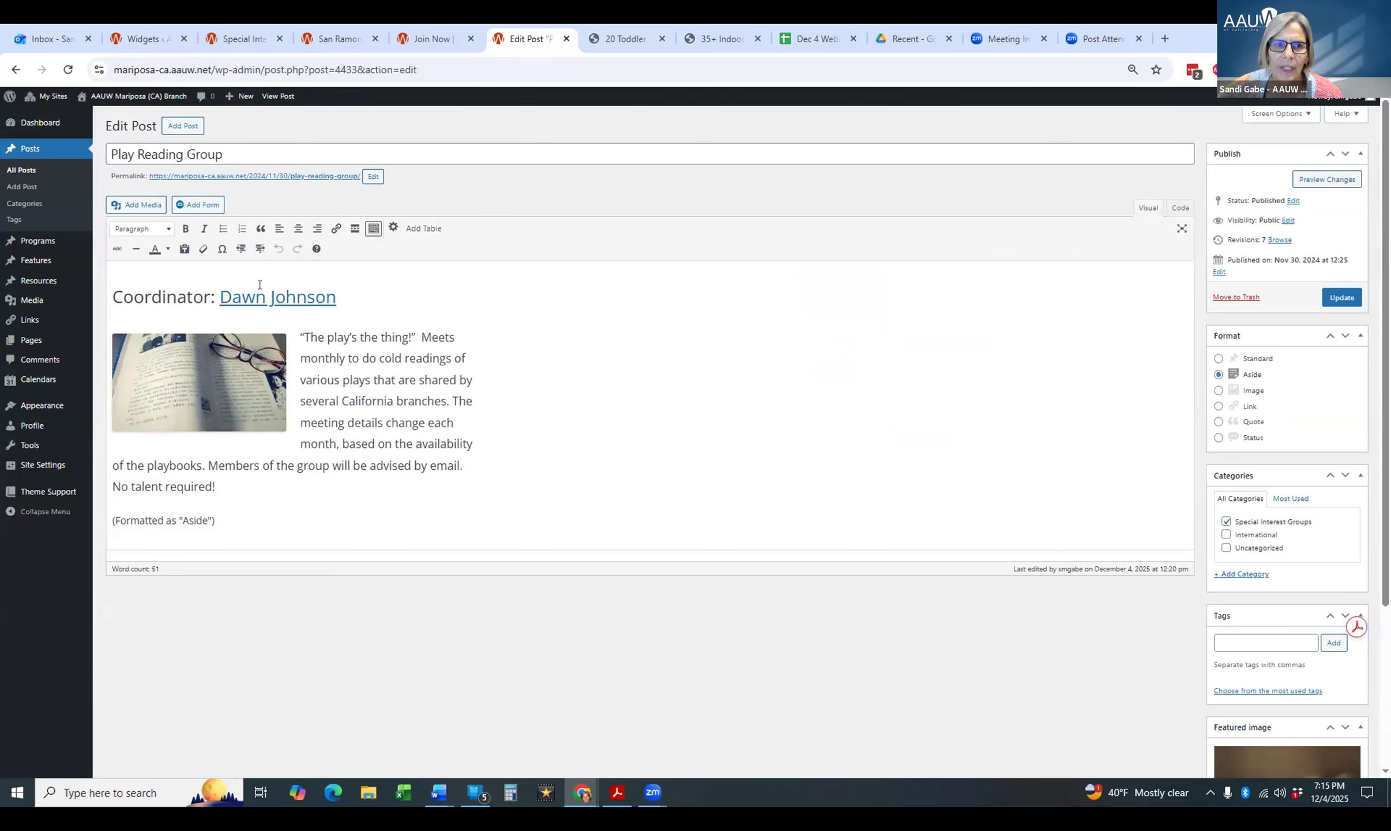
{"action": "left_click", "coordinate": [187, 297]}
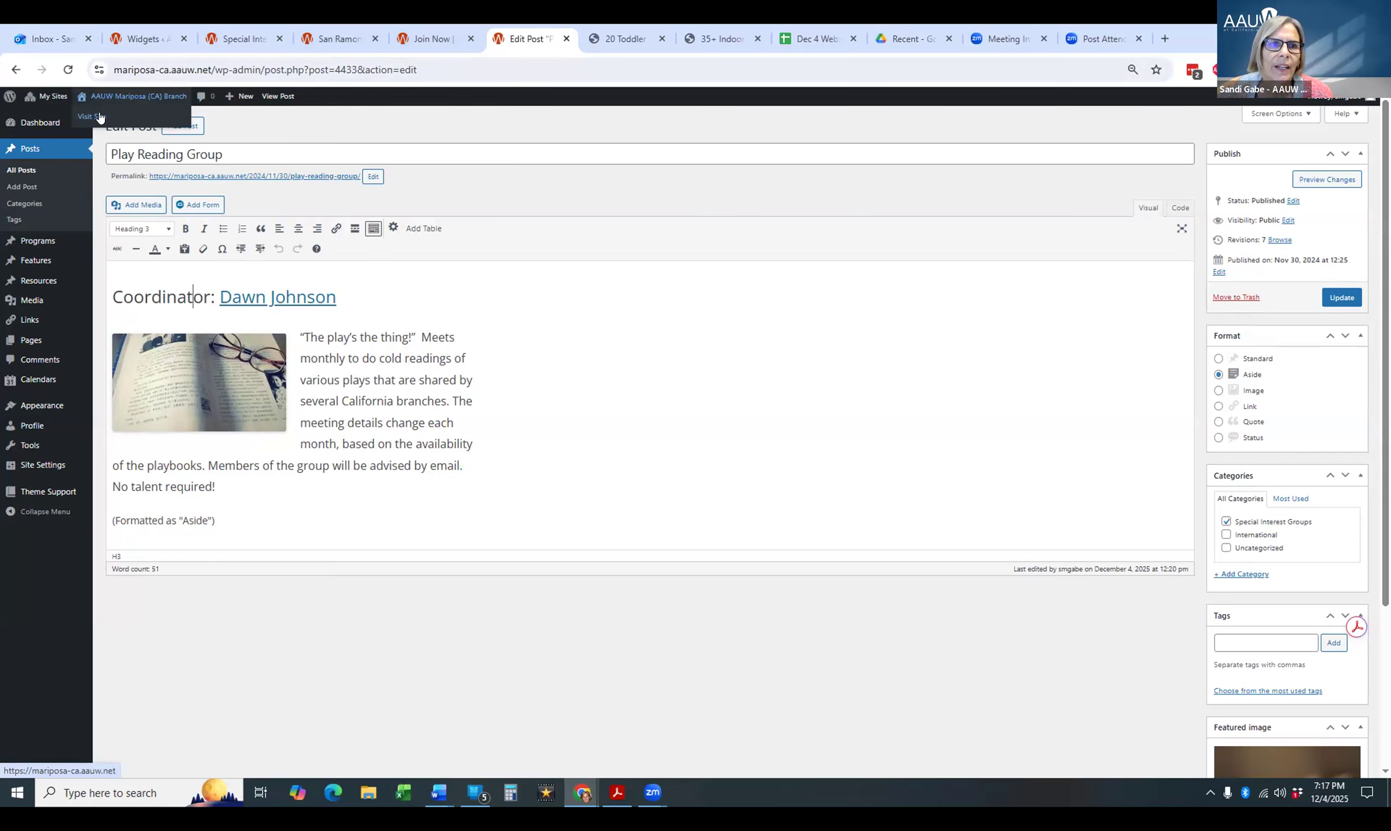
- Visit the live branch site and review the Interest Groups page with its list of group links
{"action": "left_click", "coordinate": [99, 117]}
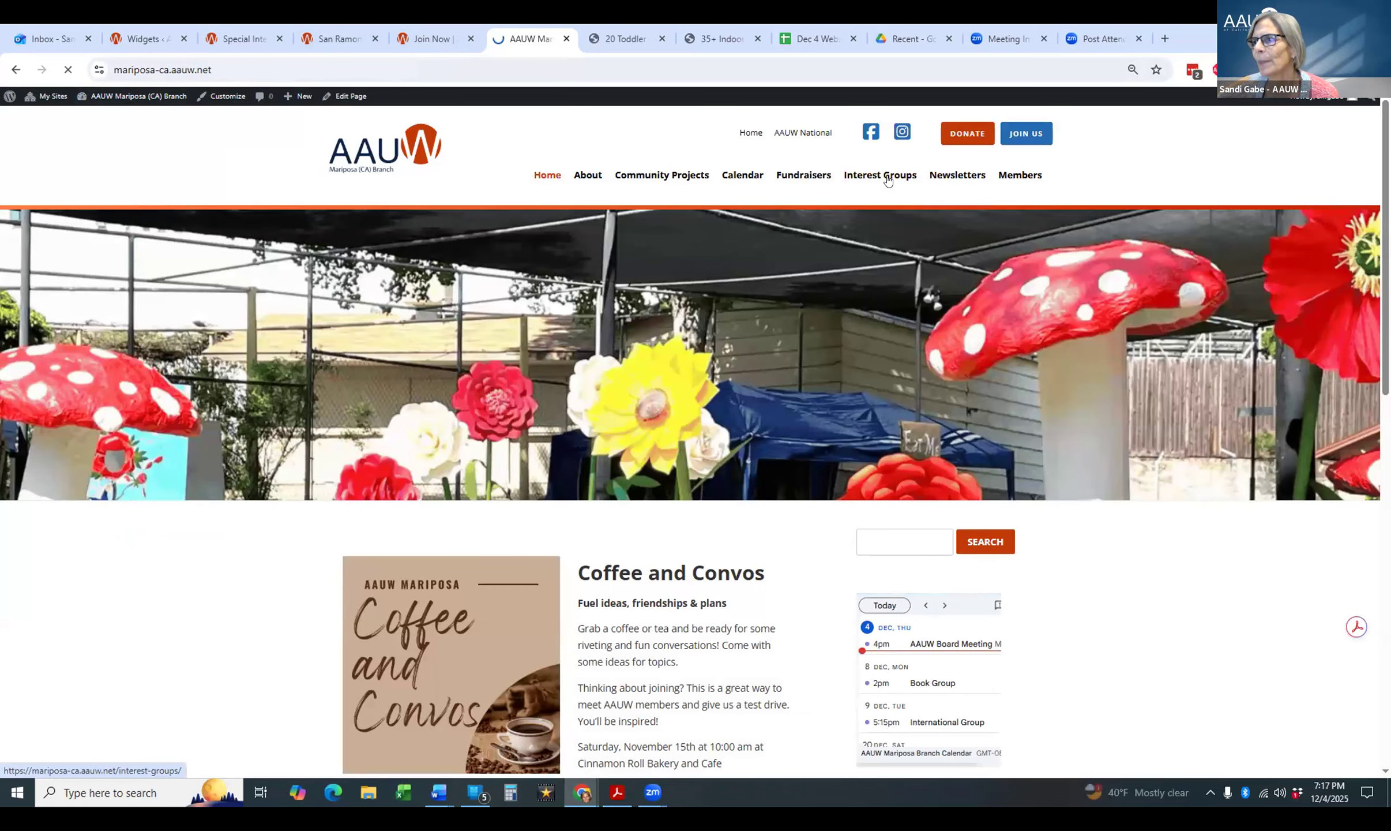
{"action": "left_click", "coordinate": [887, 176]}
{"action": "scroll", "coordinate": [1092, 483], "scroll_direction": "down", "scroll_amount": 3}
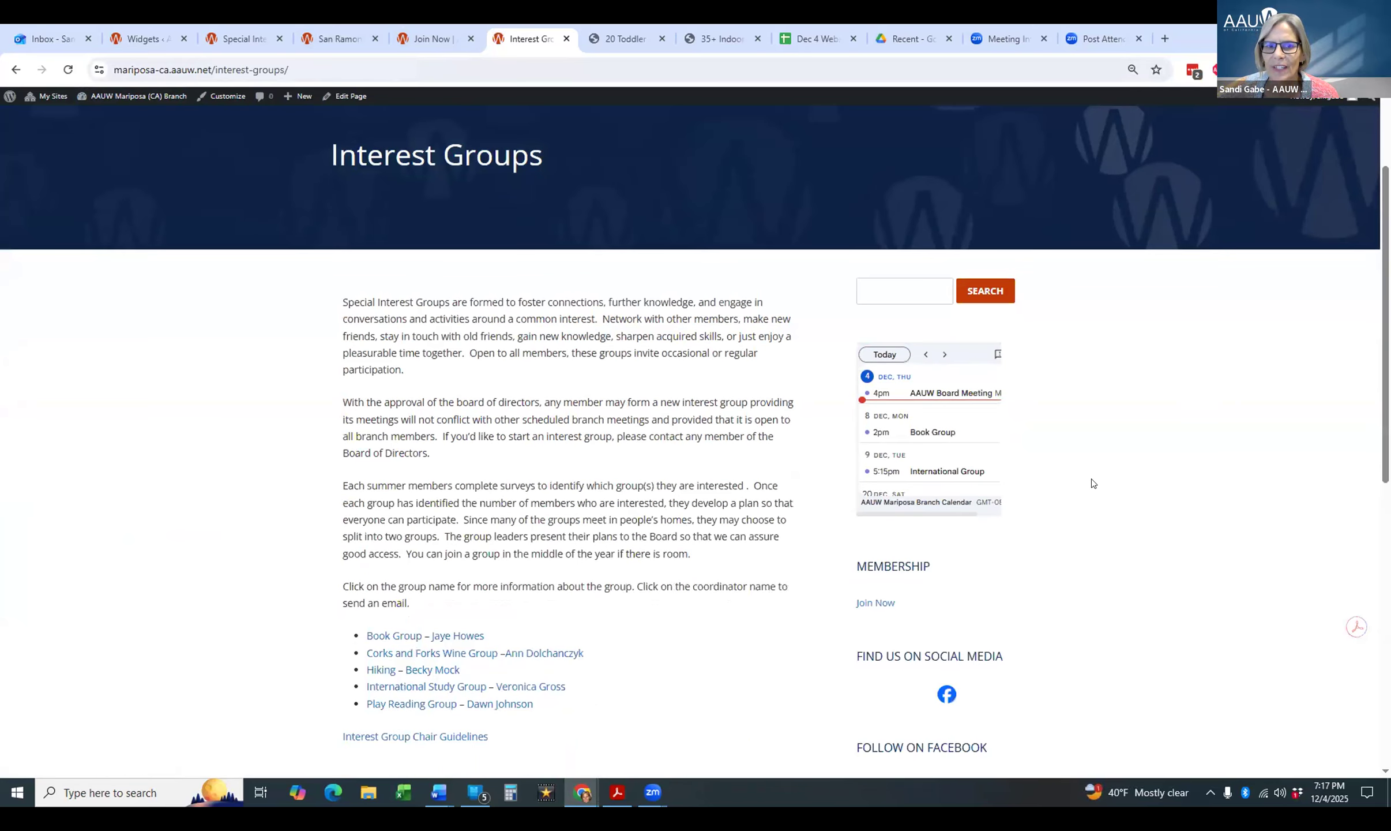
{"action": "scroll", "coordinate": [1091, 482], "scroll_direction": "down", "scroll_amount": 4}
{"action": "scroll", "coordinate": [1109, 440], "scroll_direction": "up", "scroll_amount": 3}
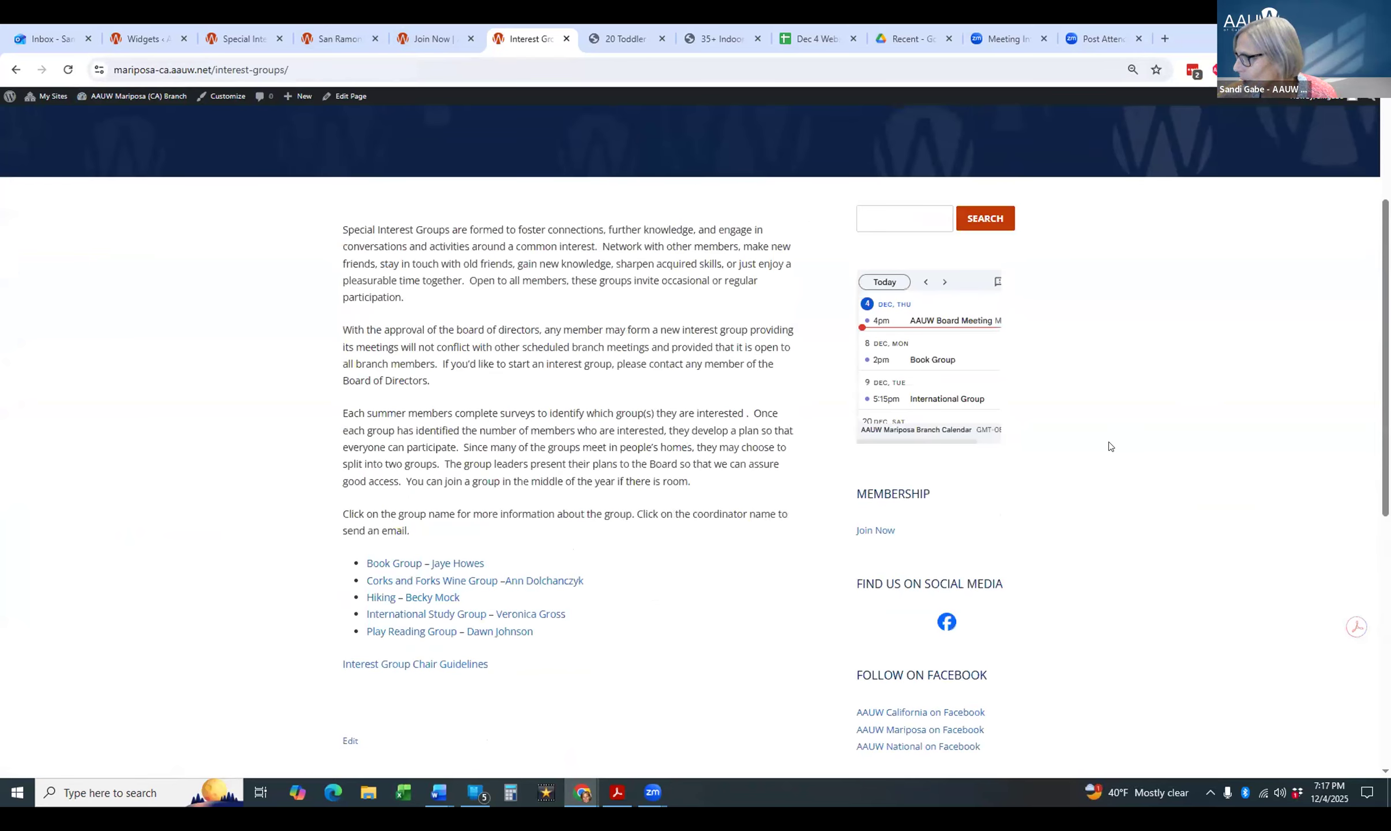
- Follow the Book Group link to view its page and return to the Interest Groups page
{"action": "left_click", "coordinate": [387, 564]}
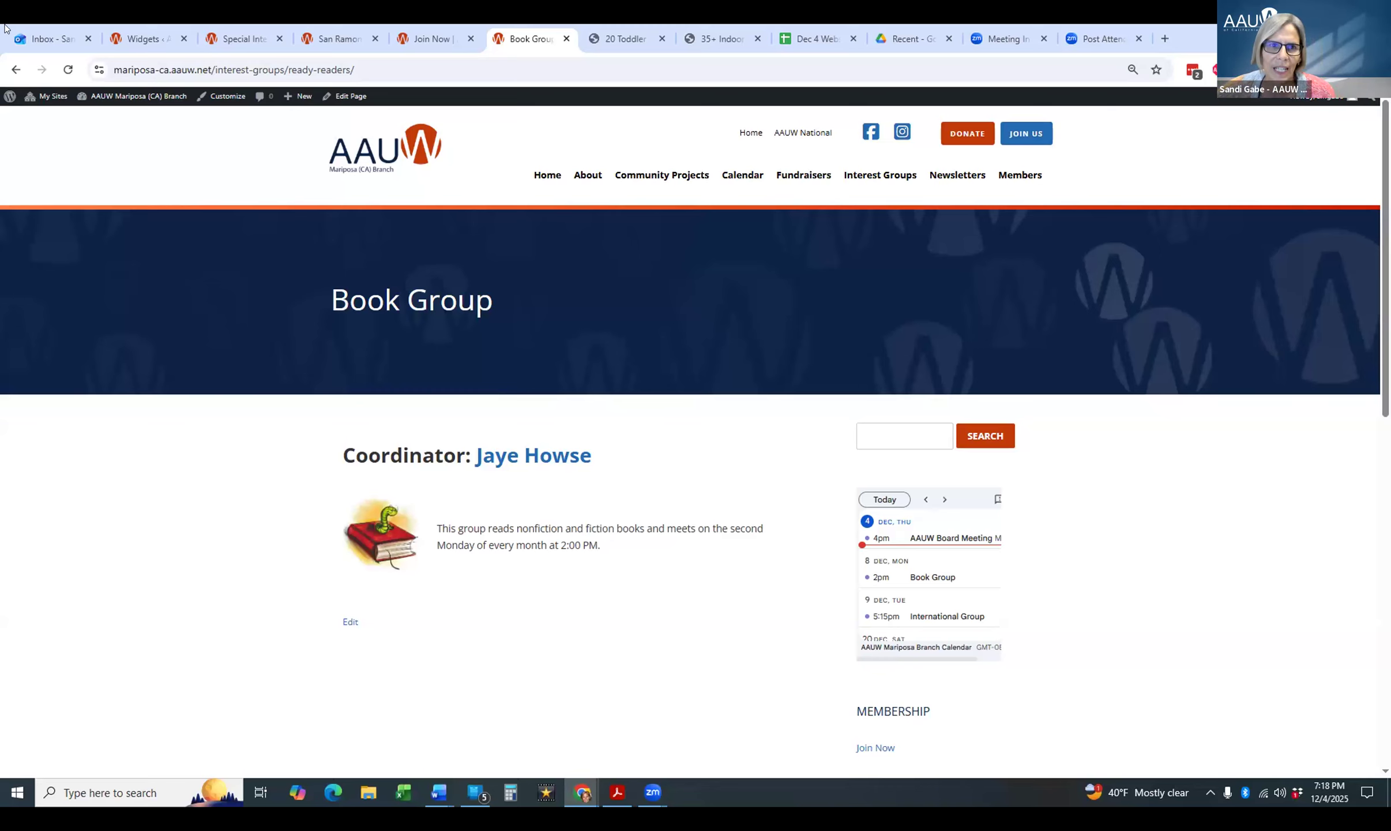
{"action": "left_click", "coordinate": [15, 70]}
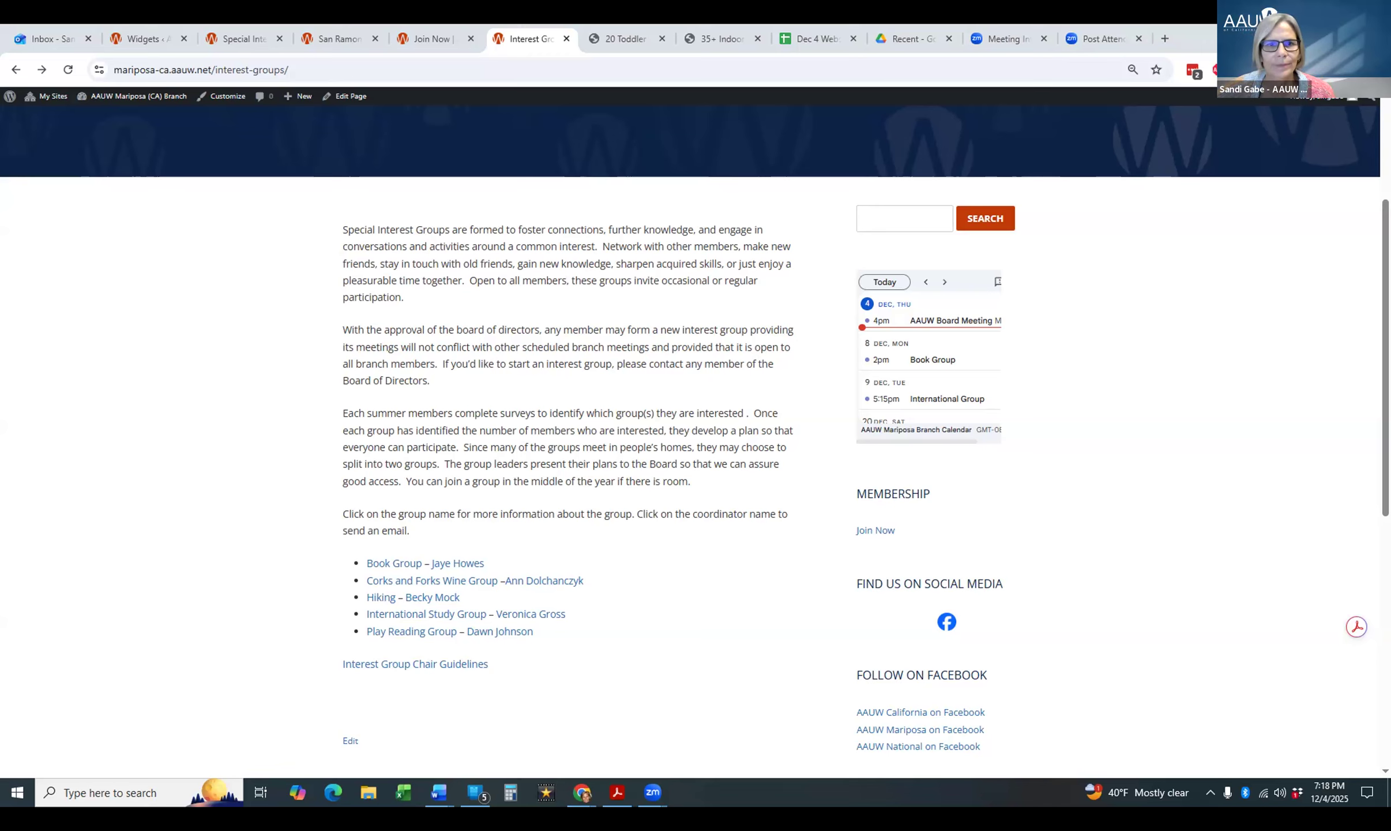
{"action": "scroll", "coordinate": [452, 225], "scroll_direction": "up", "scroll_amount": 3}
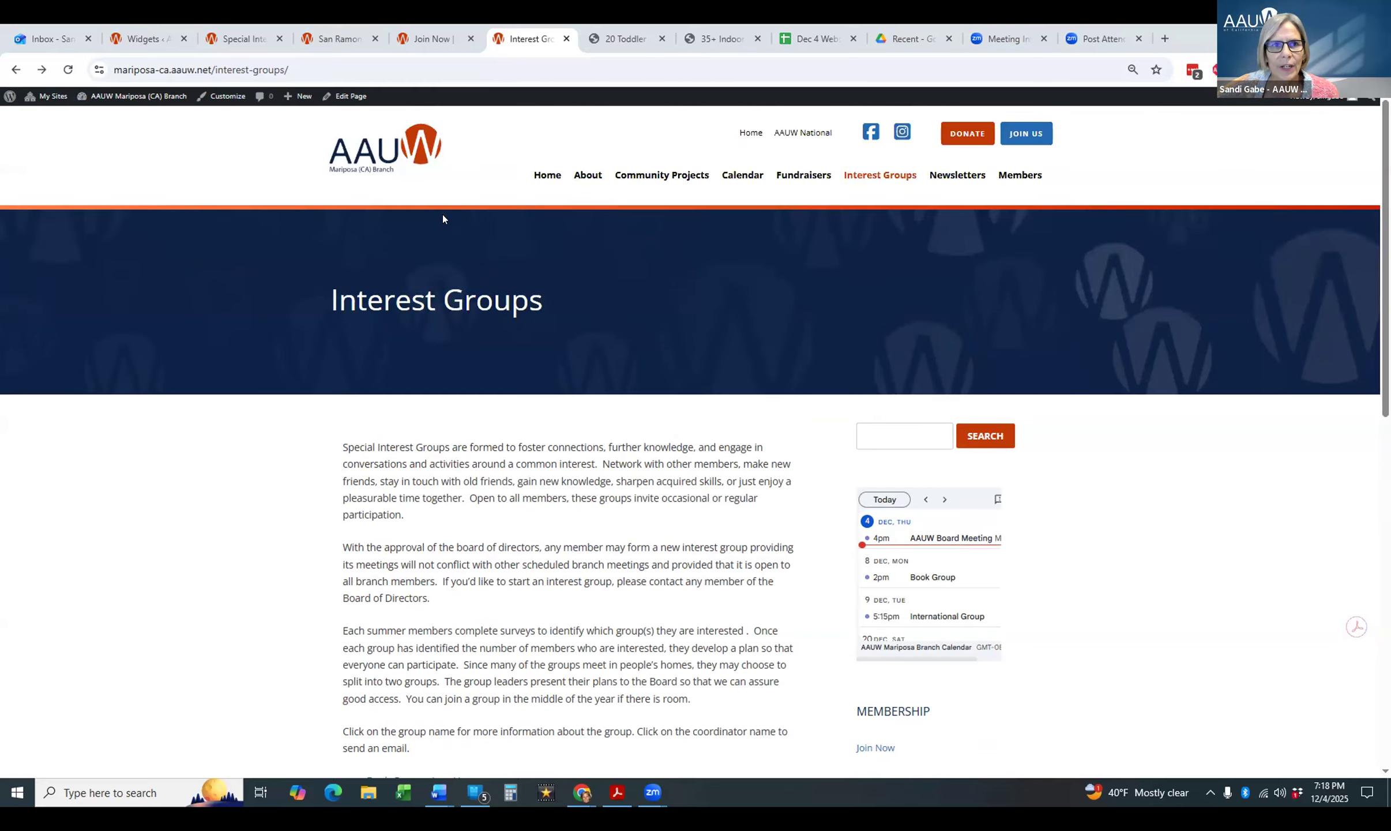
- Switch to the "Special Interest Group with images for session" preview, follow its Play Reading Group link, and return to the preview
{"action": "left_click", "coordinate": [237, 39]}
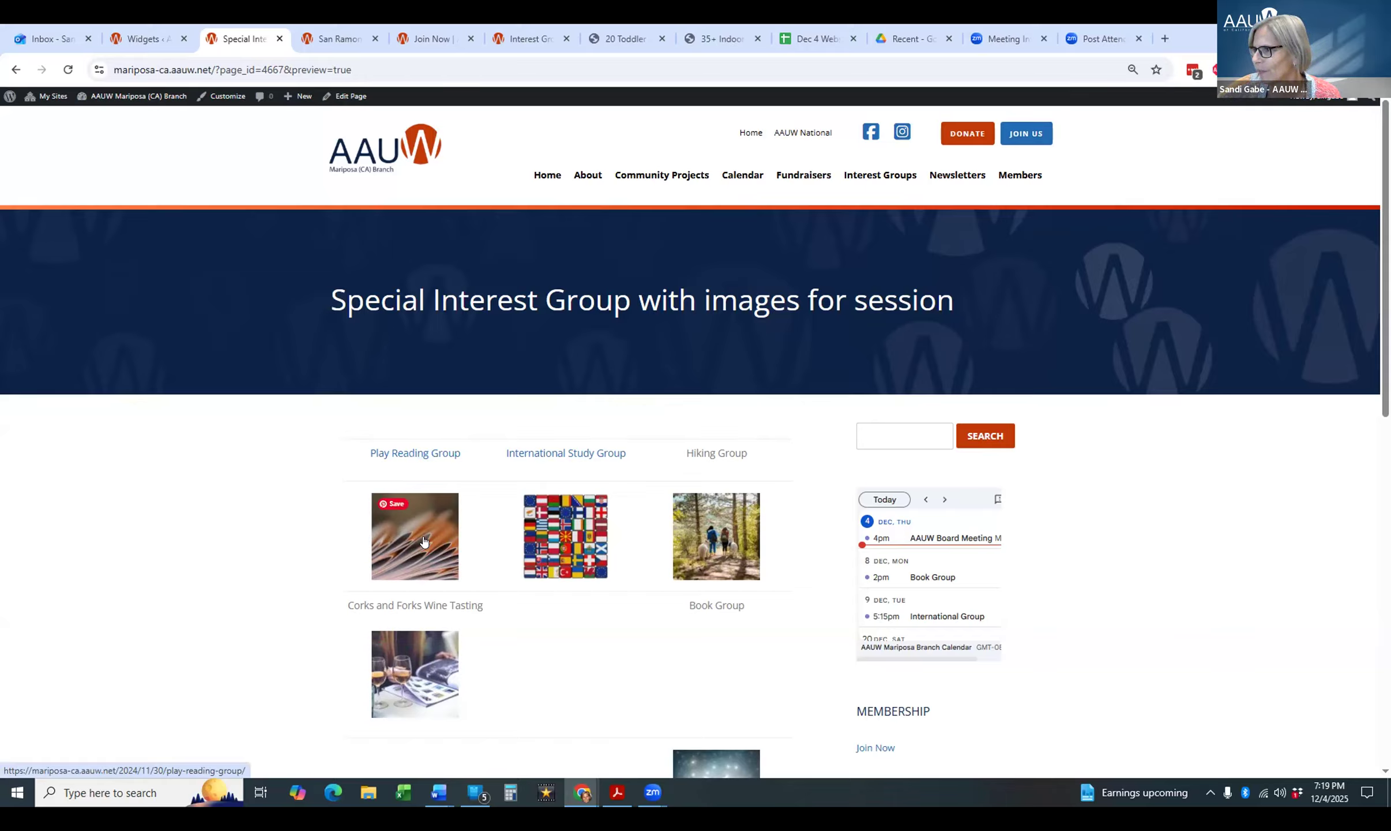
{"action": "left_click", "coordinate": [438, 454]}
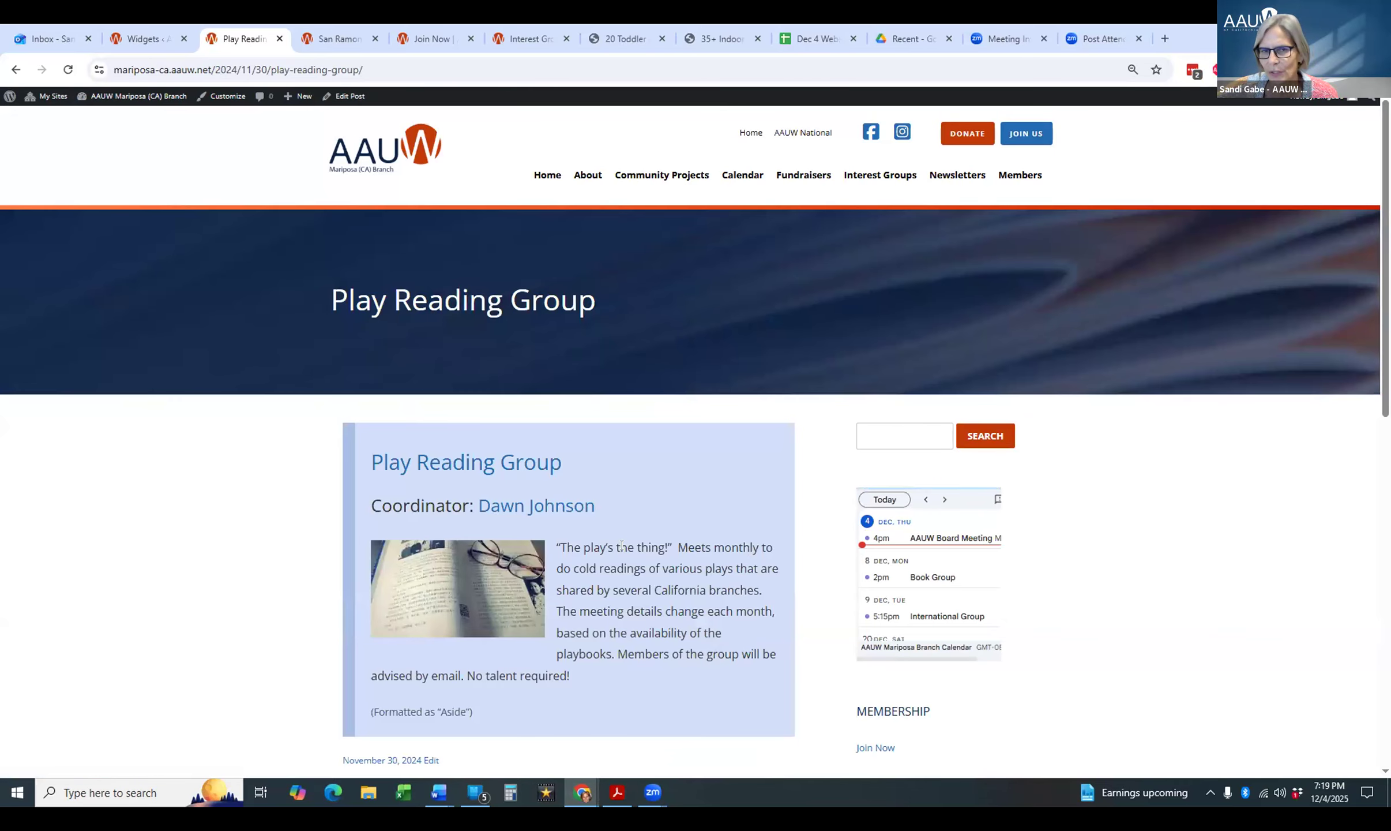
{"action": "left_click", "coordinate": [357, 97]}
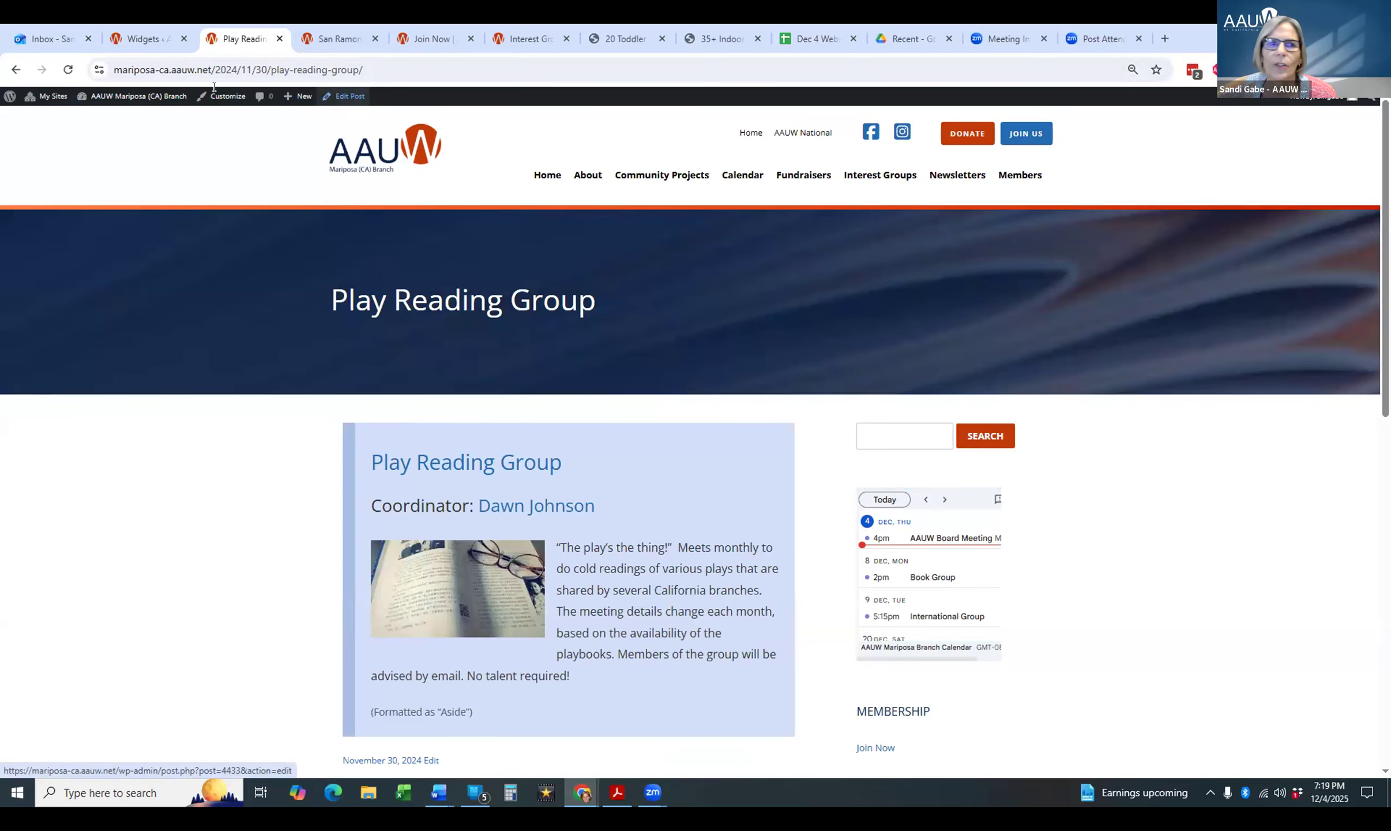
{"action": "left_click", "coordinate": [15, 68]}
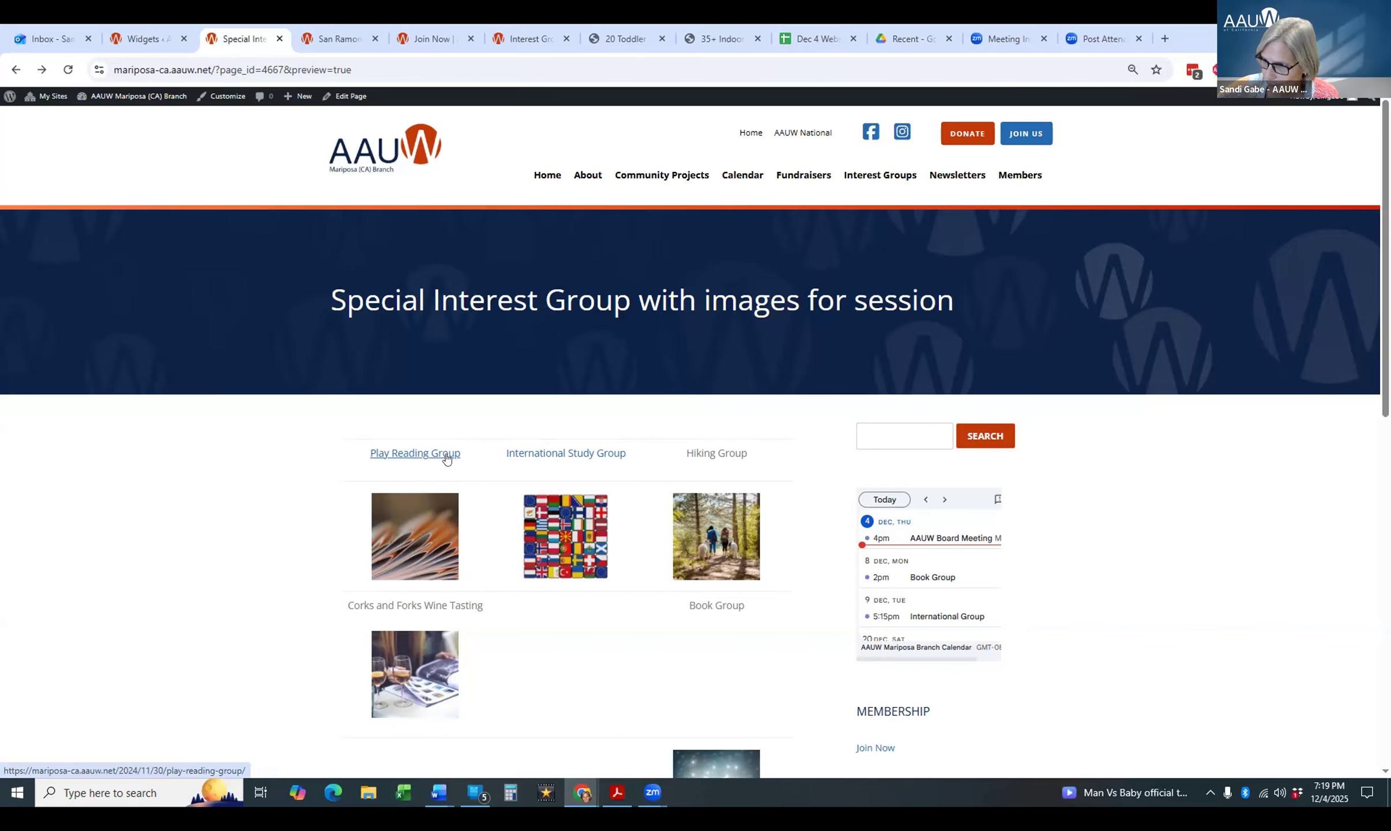
- Open the special interest group image page for editing and show the image details of the Corks and Forks wine picture
{"action": "scroll", "coordinate": [526, 487], "scroll_direction": "down", "scroll_amount": 2}
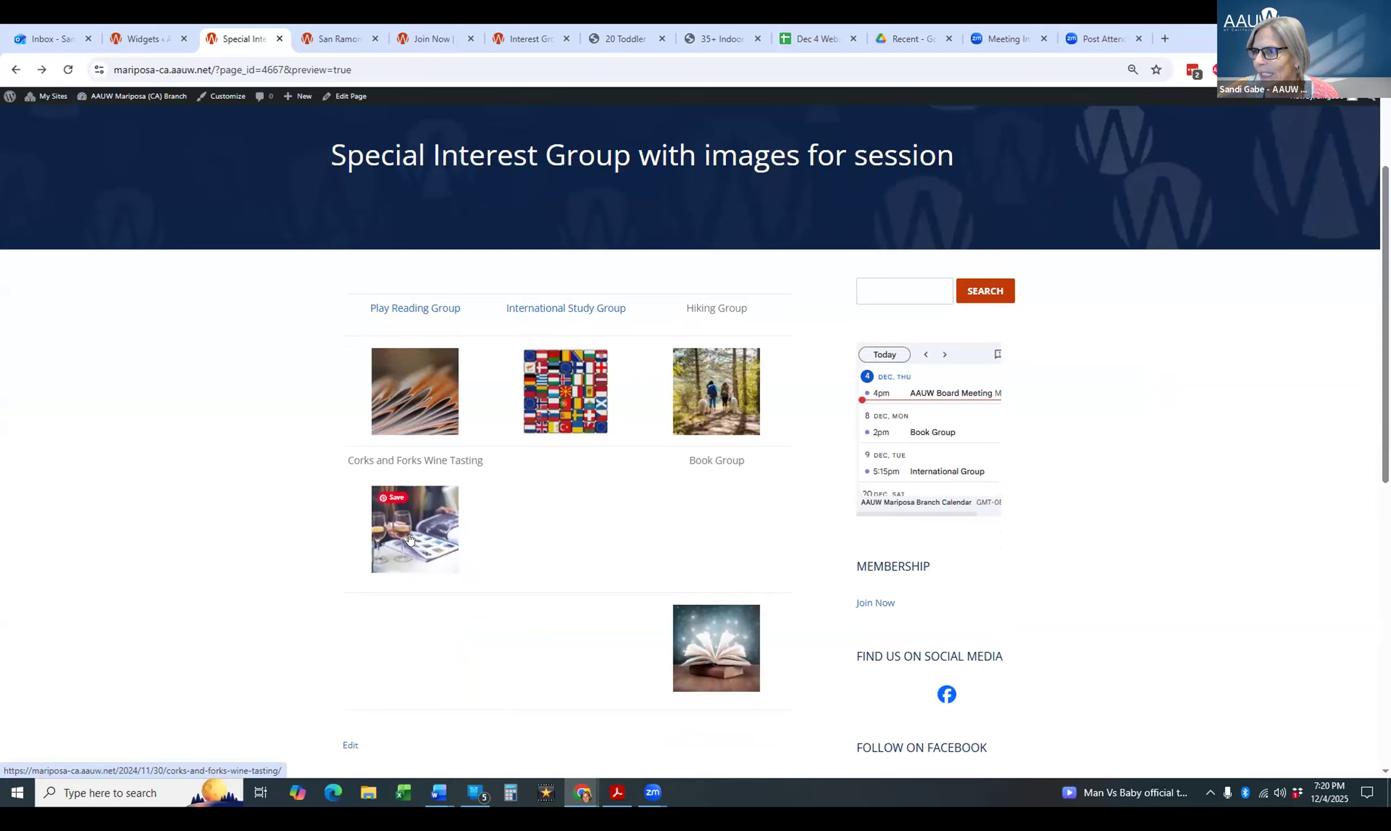
{"action": "left_click", "coordinate": [343, 96]}
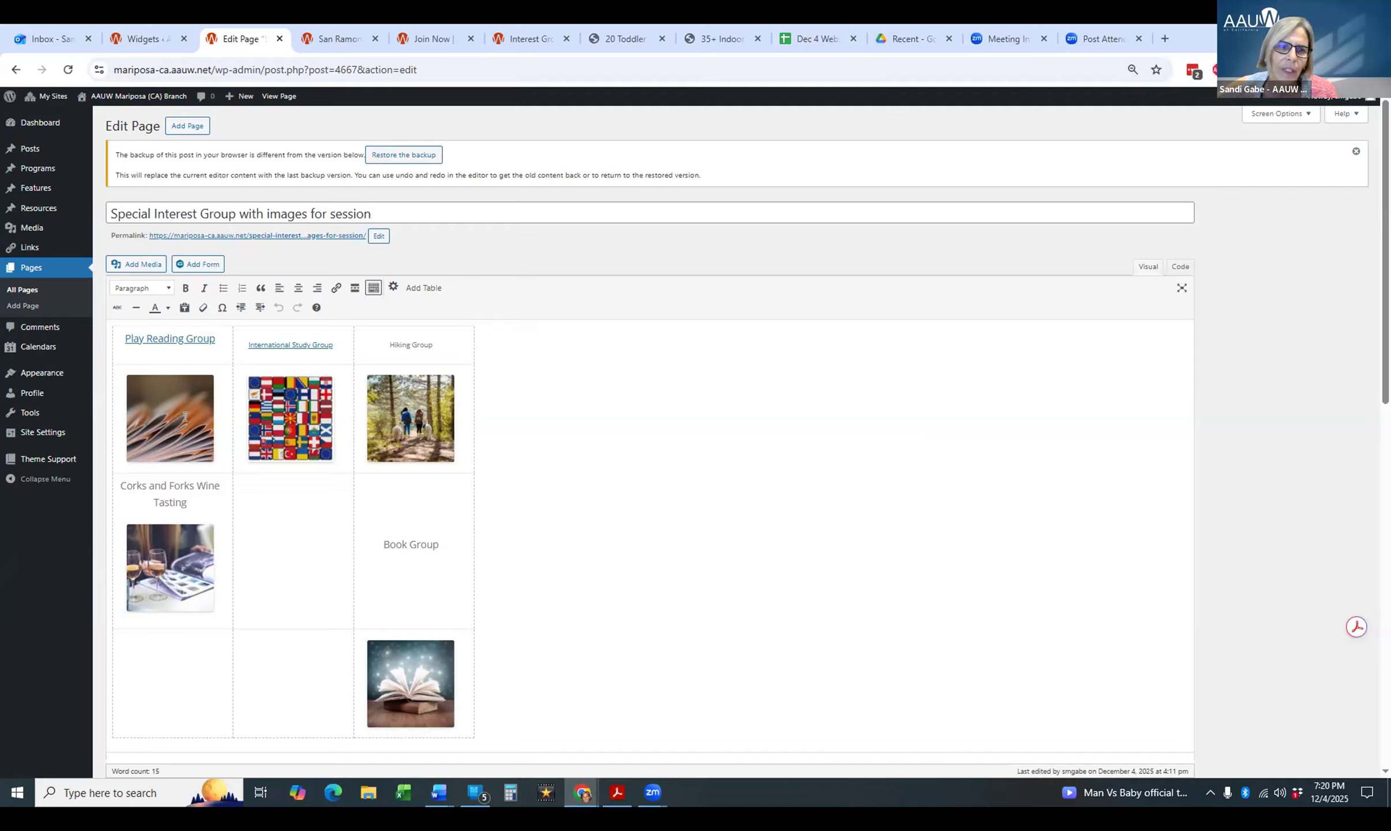
{"action": "left_click", "coordinate": [171, 581]}
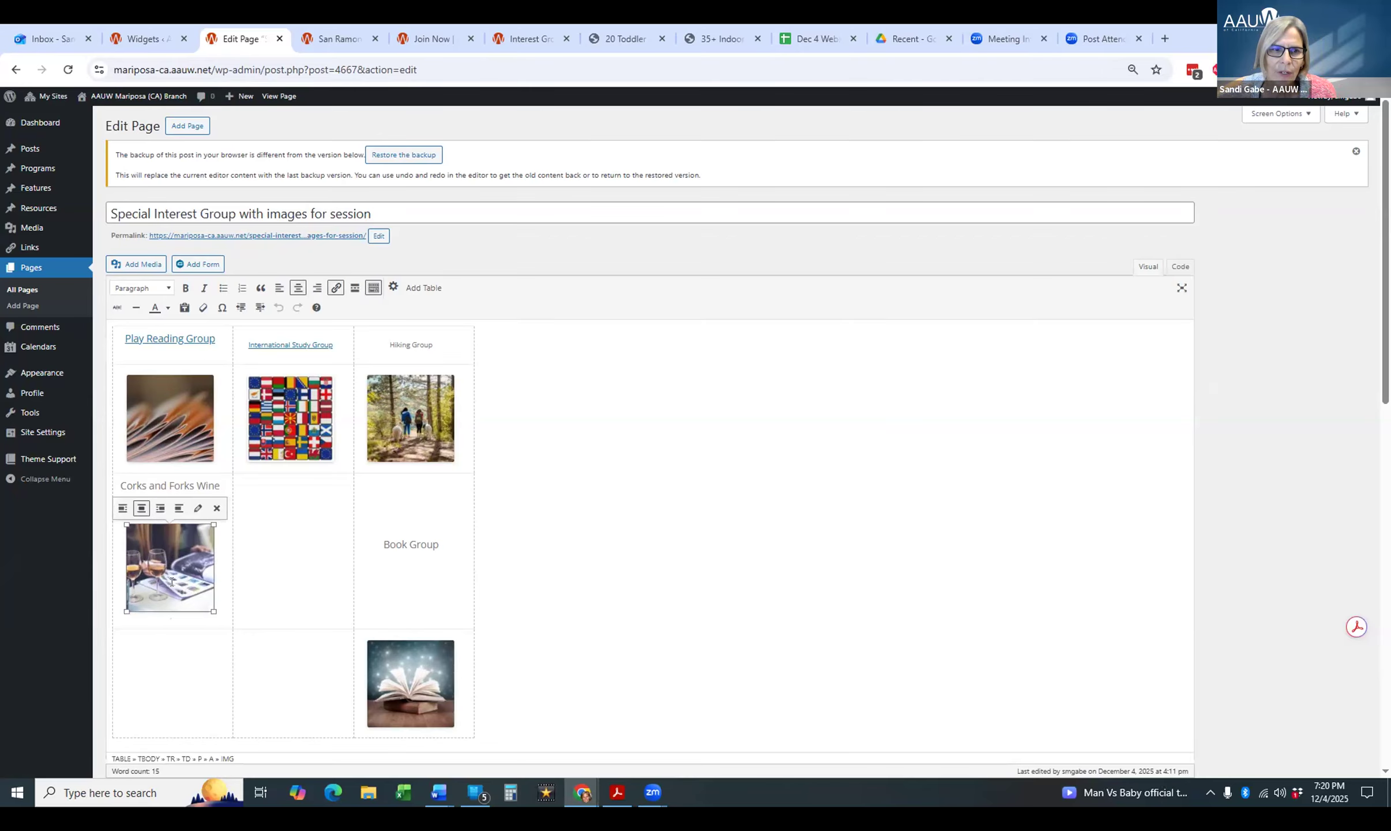
{"action": "left_click", "coordinate": [198, 507]}
- Set the browser's page zoom to 125%
{"action": "left_click", "coordinate": [1380, 69]}
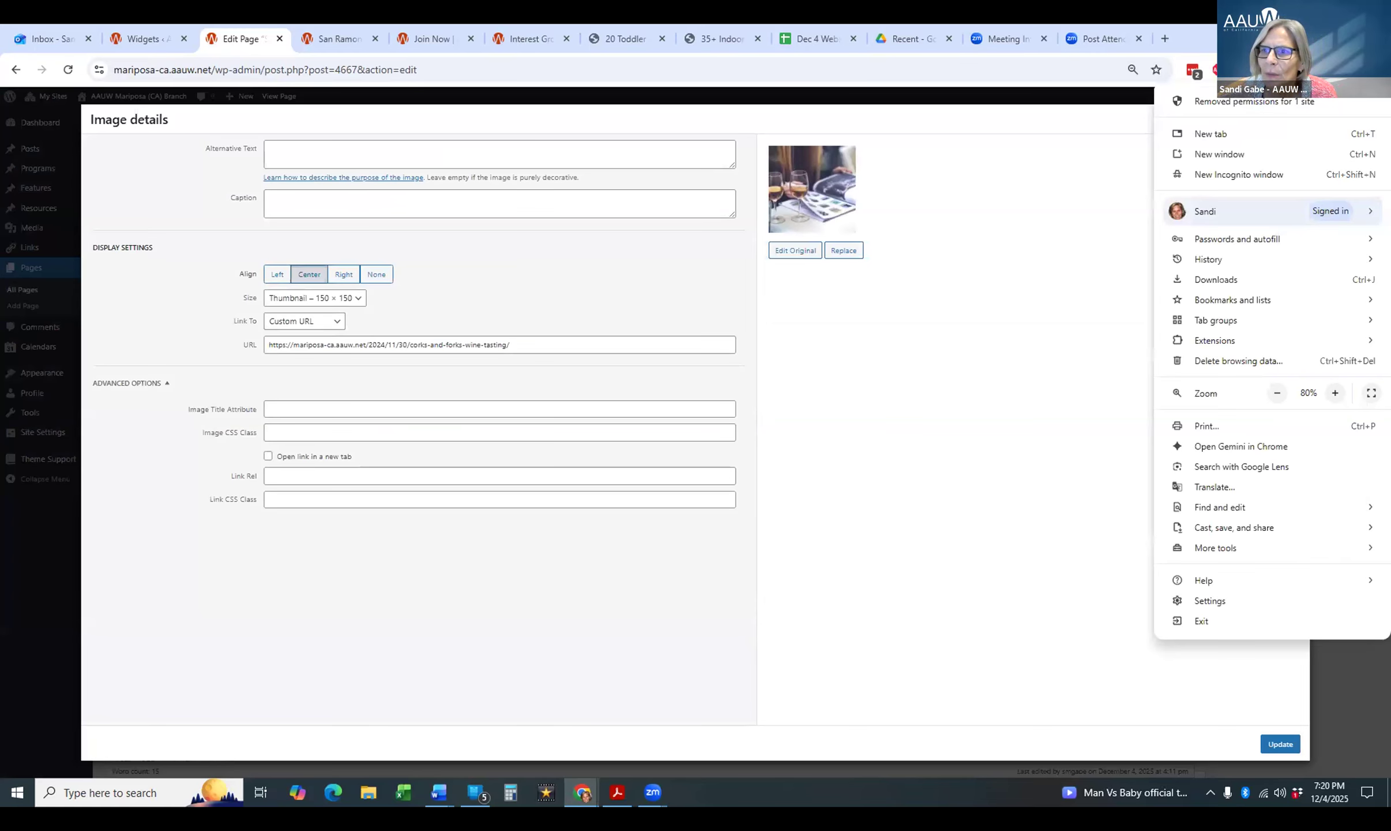
{"action": "left_click", "coordinate": [1329, 396]}
{"action": "left_click", "coordinate": [1330, 397]}
{"action": "left_click", "coordinate": [1330, 397]}
{"action": "left_click", "coordinate": [1329, 397]}
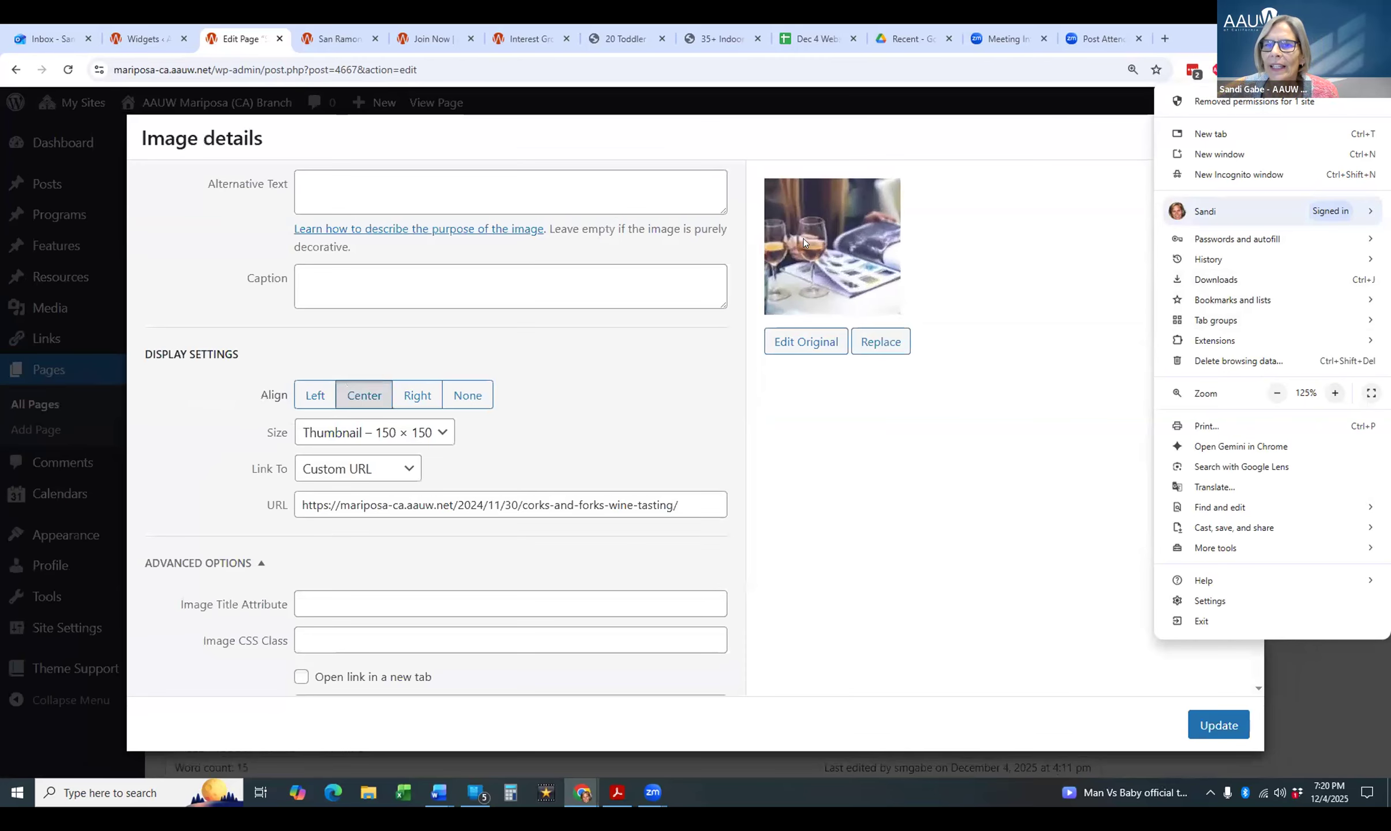
- Choose Custom URL as the link type for the Corks and Forks wine image and apply the image details
{"action": "left_click", "coordinate": [345, 474]}
{"action": "left_click", "coordinate": [345, 474]}
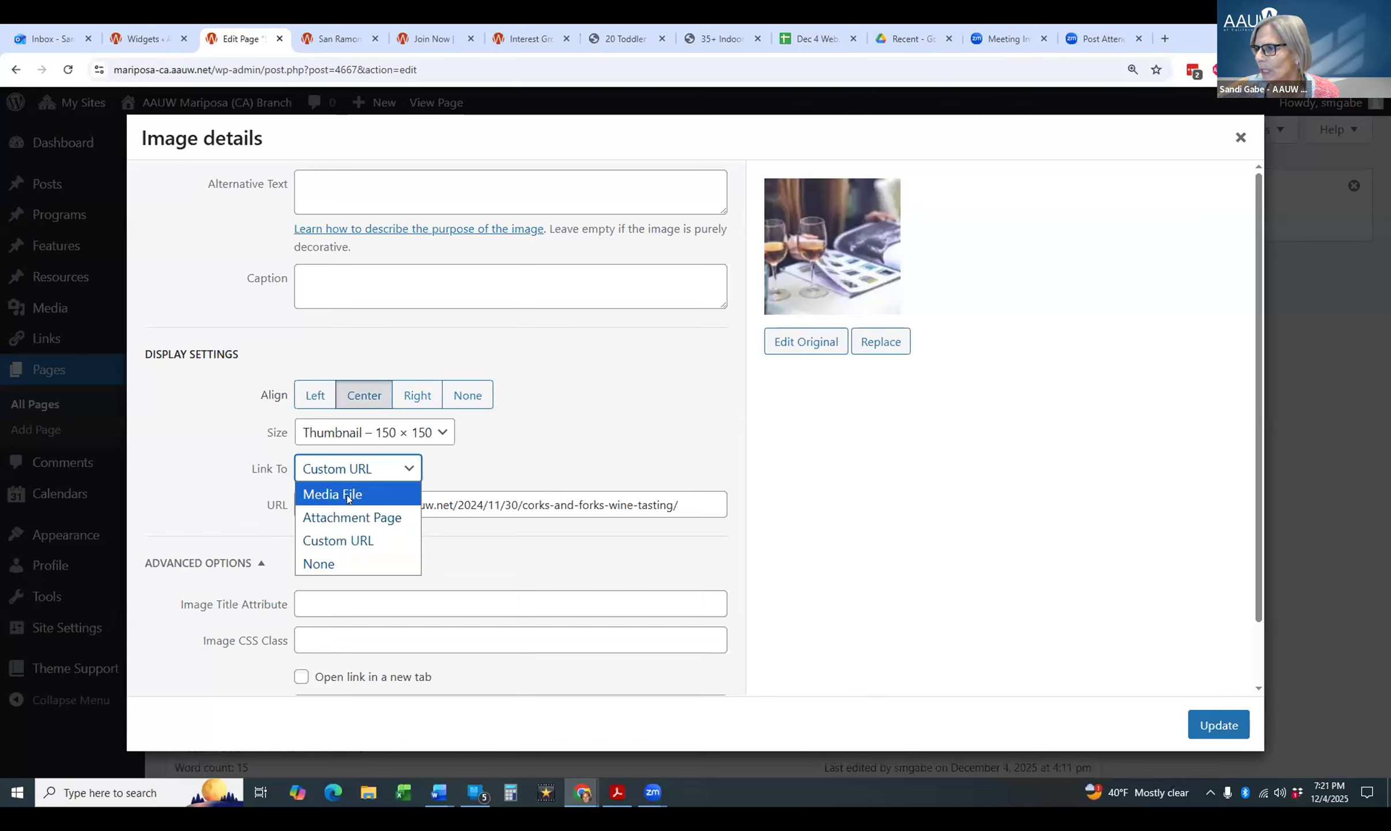
{"action": "left_click", "coordinate": [345, 541]}
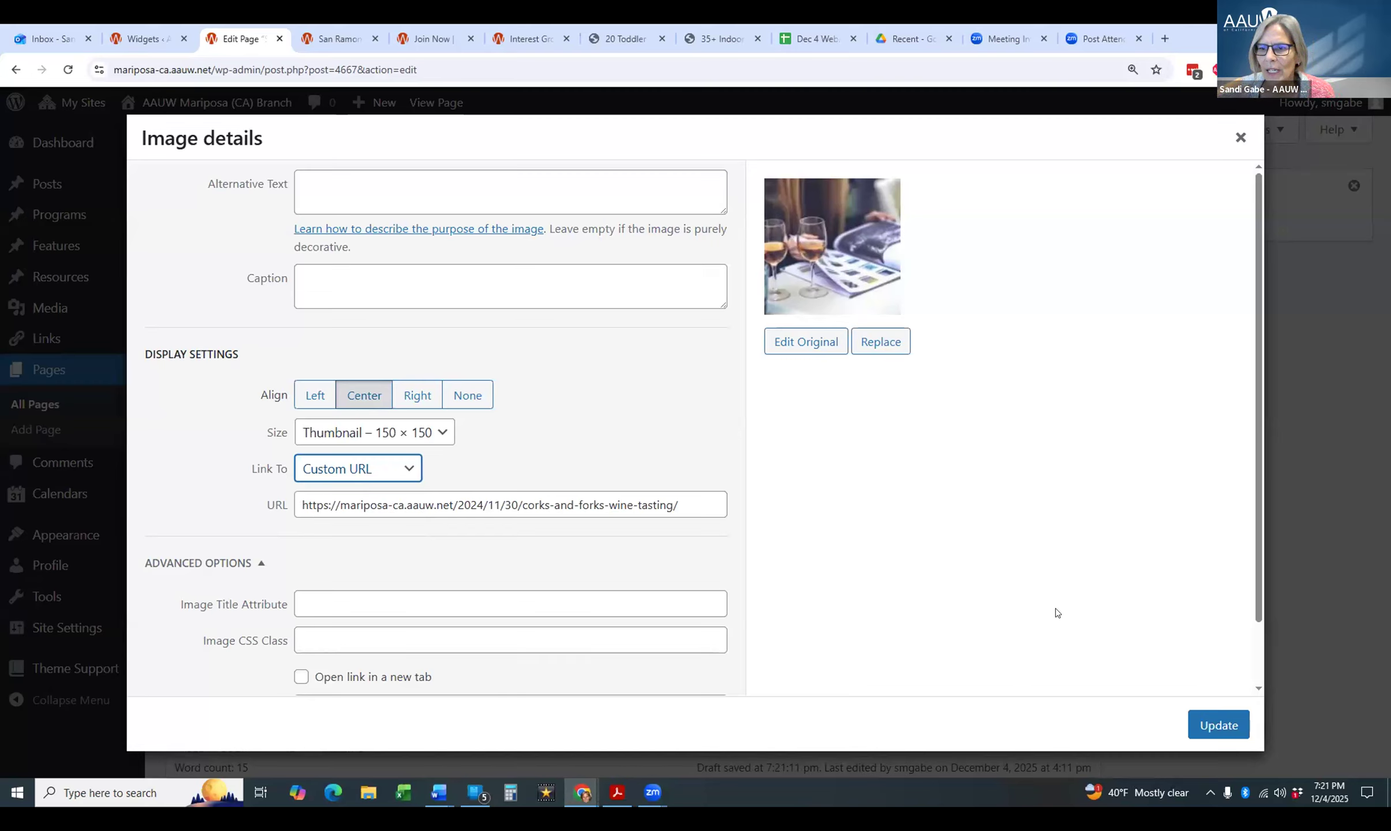
{"action": "left_click", "coordinate": [1189, 725]}
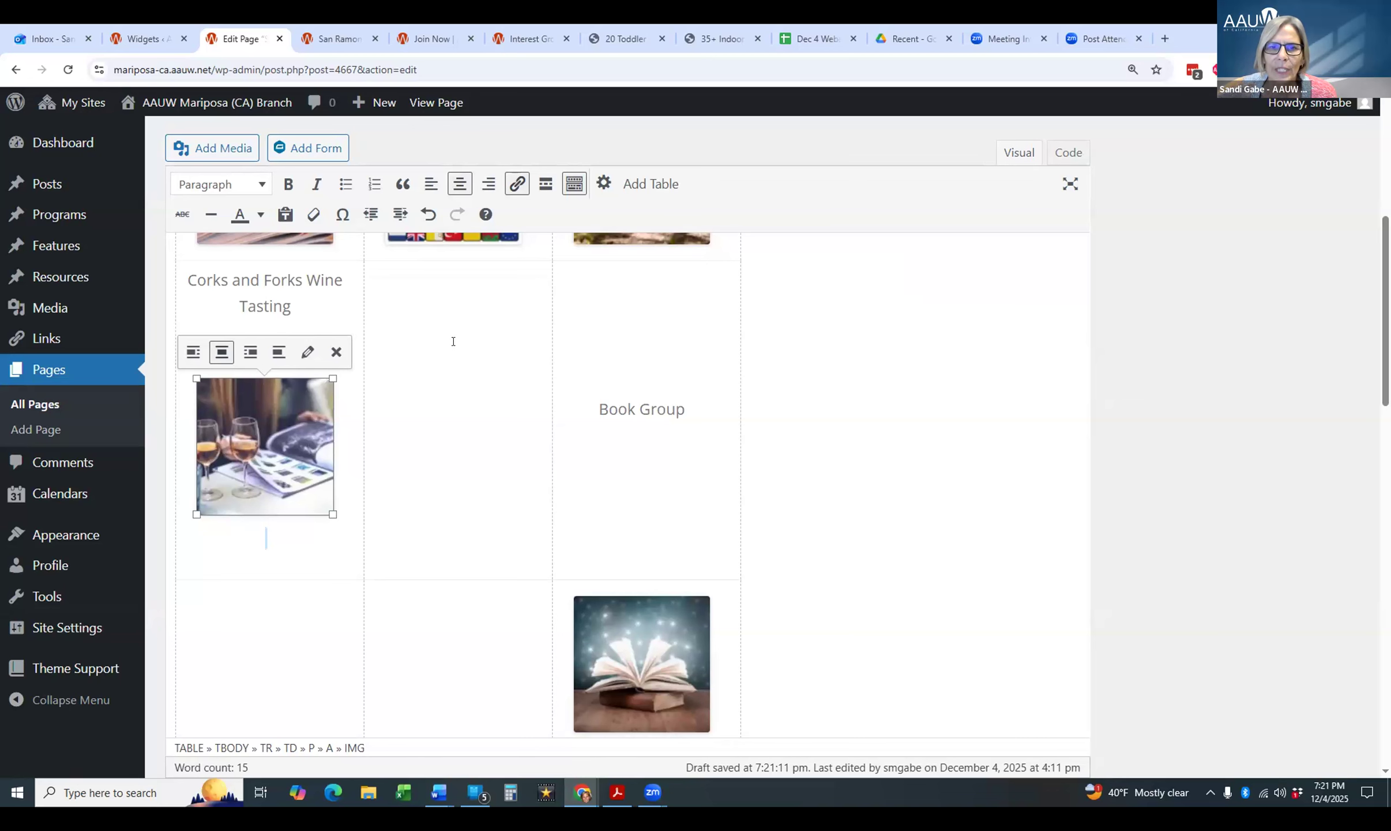
- Show the link attached to the Play Reading Group heading and select the Hiking Group picture in the table
{"action": "scroll", "coordinate": [458, 344], "scroll_direction": "up", "scroll_amount": 2}
{"action": "scroll", "coordinate": [460, 344], "scroll_direction": "up", "scroll_amount": 2}
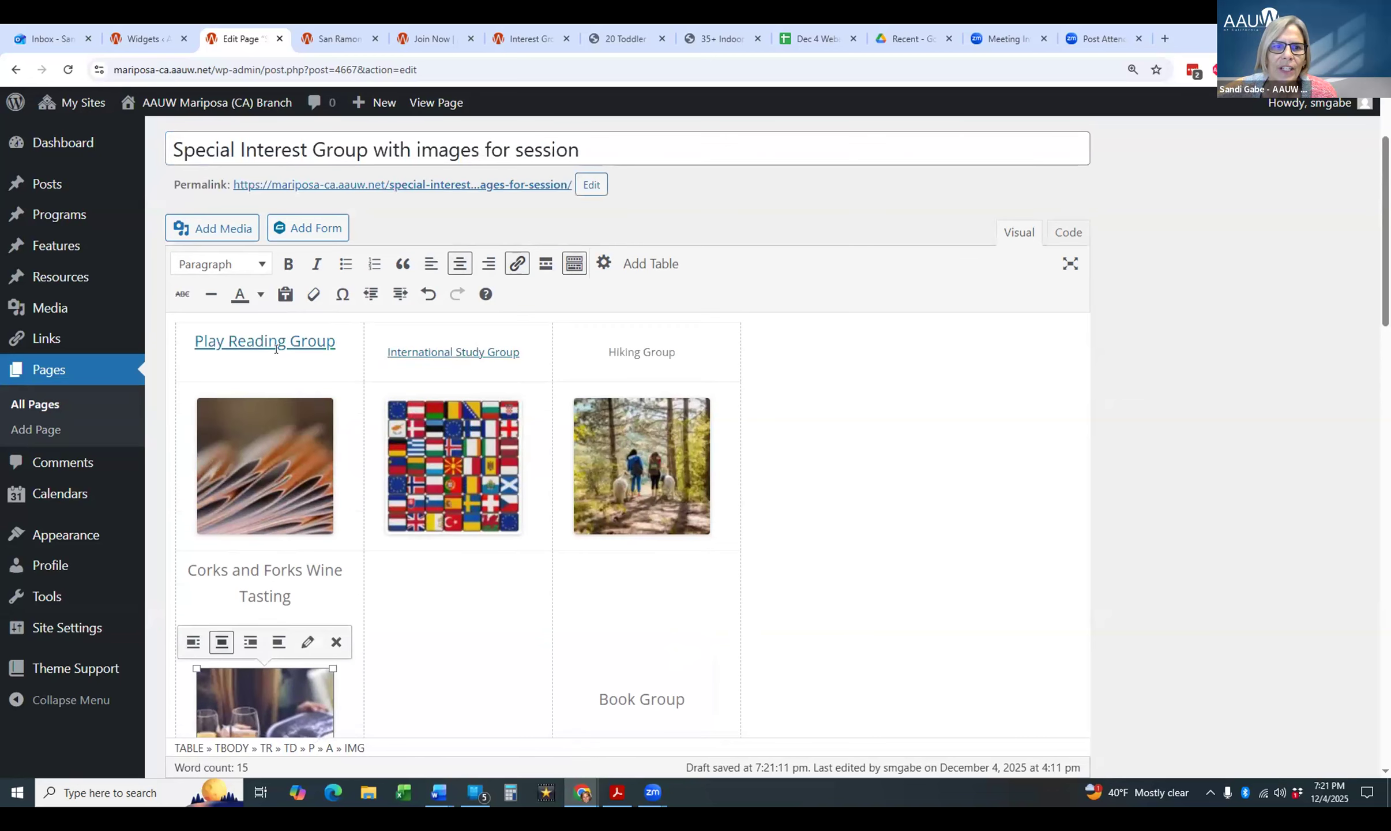
{"action": "left_click", "coordinate": [300, 339]}
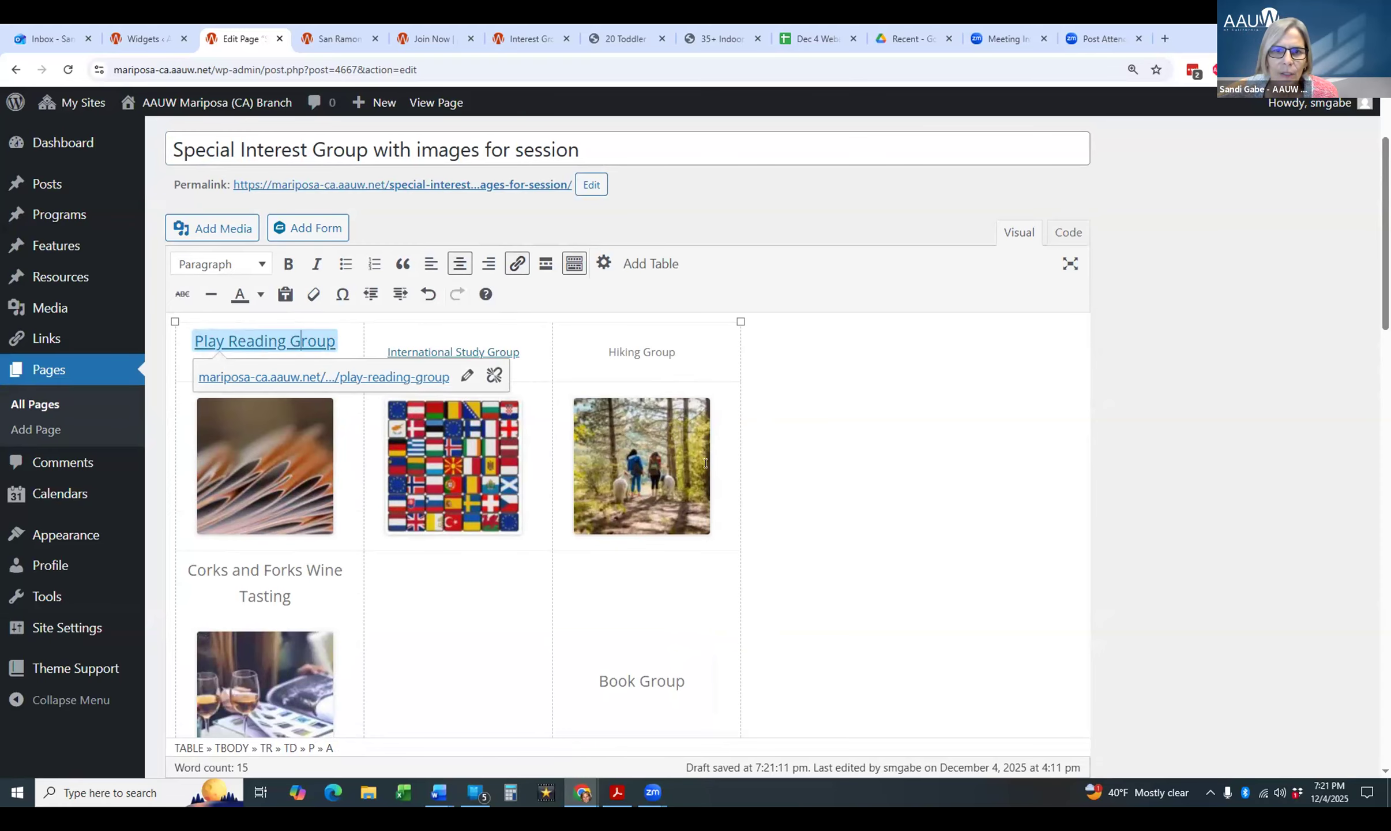
{"action": "scroll", "coordinate": [705, 463], "scroll_direction": "down", "scroll_amount": 1}
{"action": "left_click", "coordinate": [664, 404]}
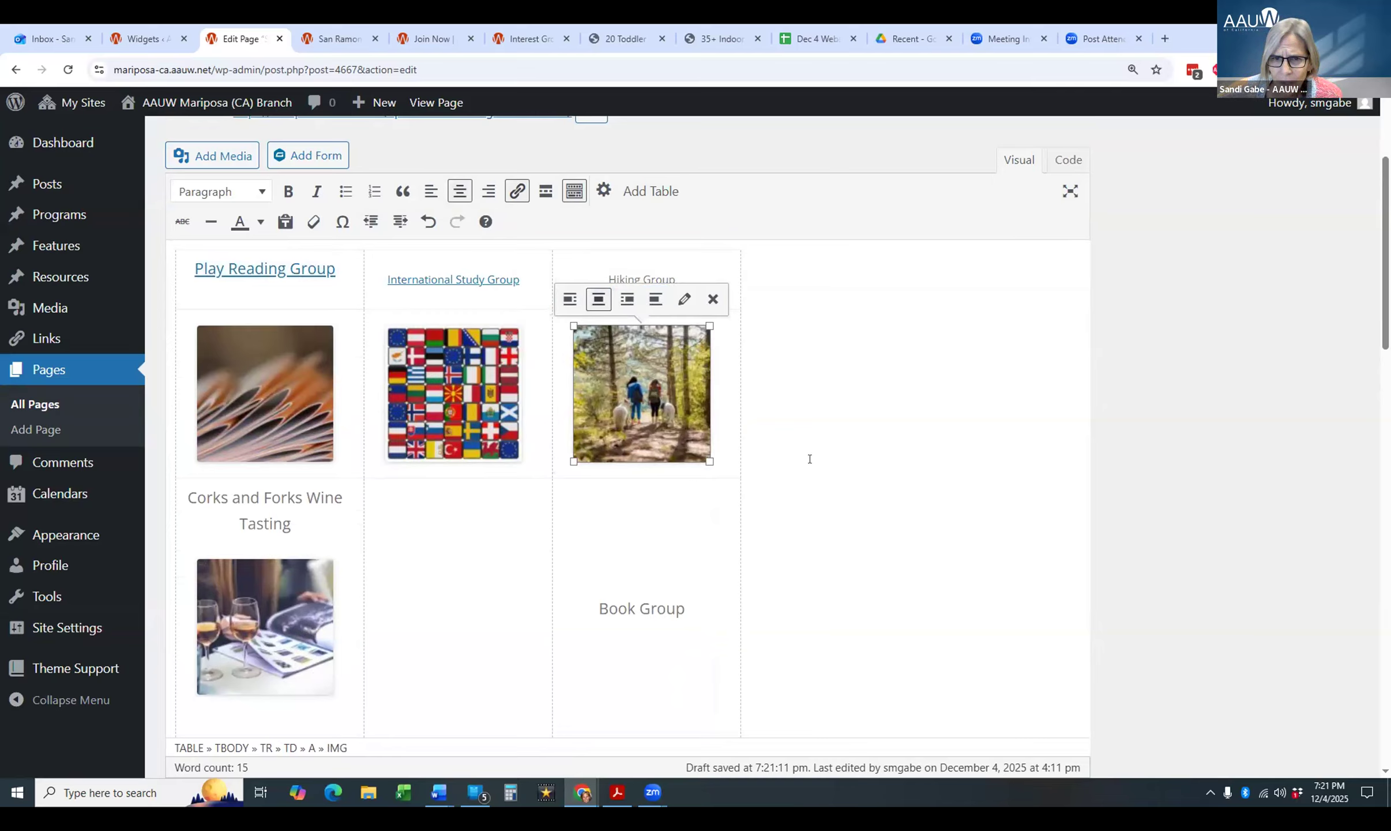
- Add an empty line below the Book Group text in its table cell
{"action": "scroll", "coordinate": [750, 540], "scroll_direction": "down", "scroll_amount": 7}
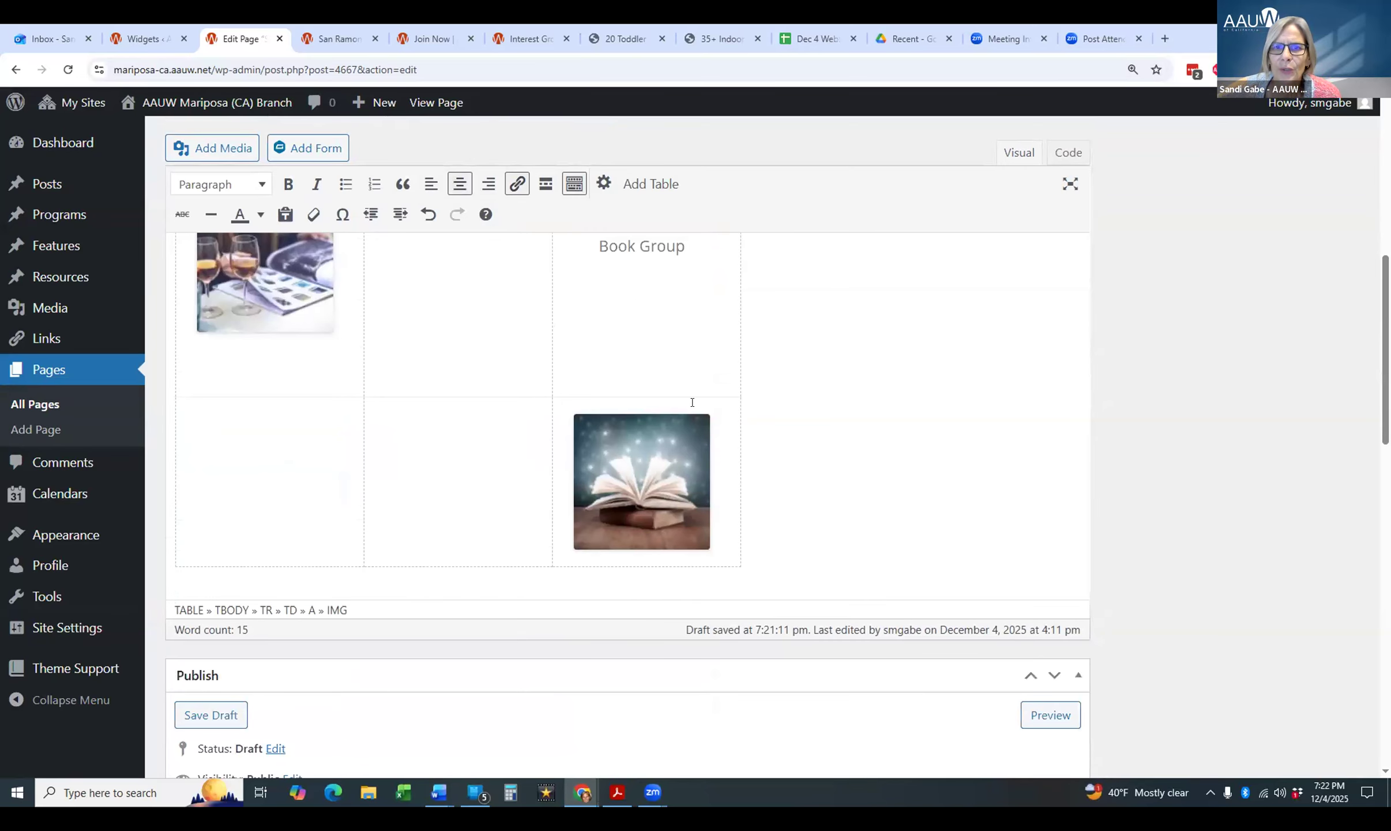
{"action": "left_click", "coordinate": [703, 292]}
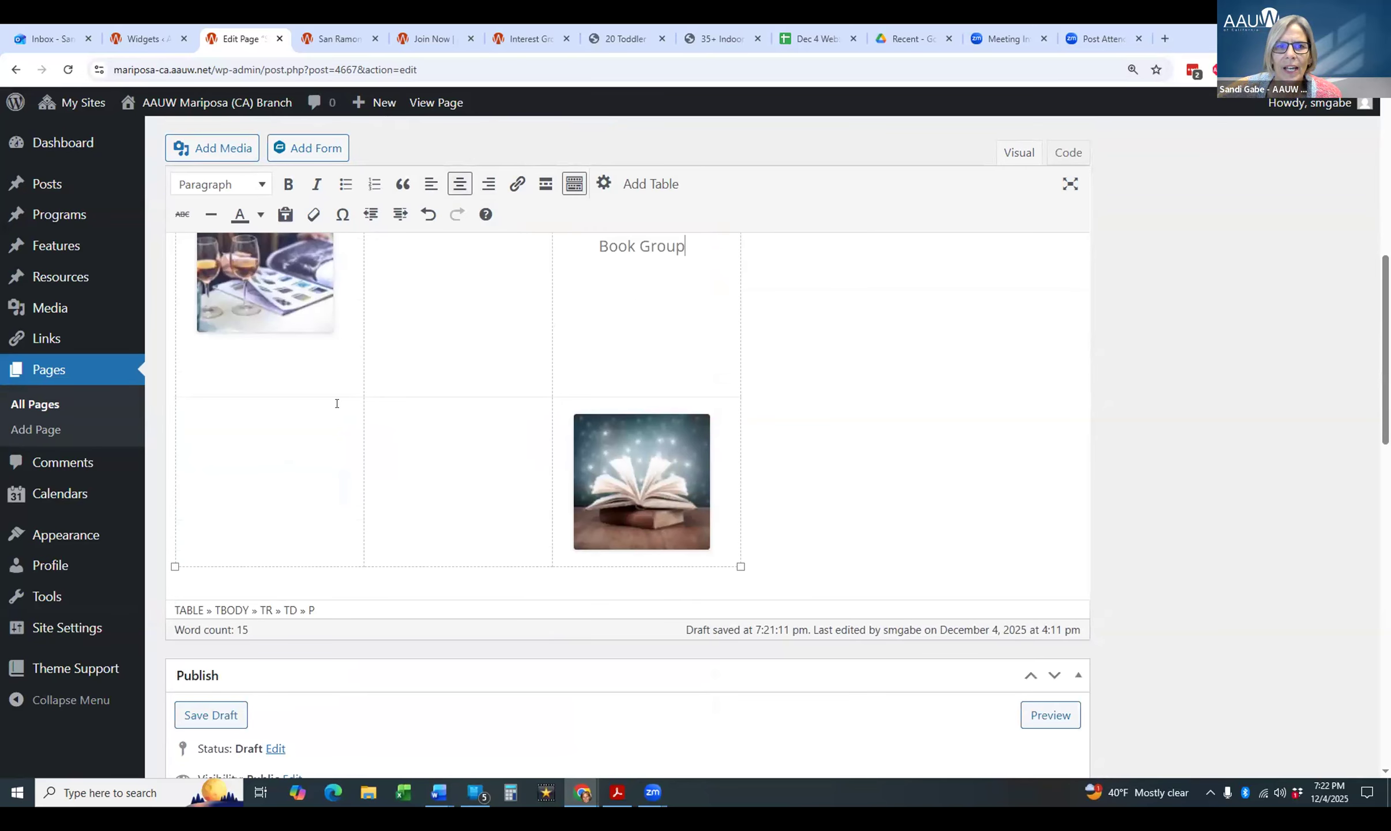
{"action": "scroll", "coordinate": [275, 307], "scroll_direction": "up", "scroll_amount": 3}
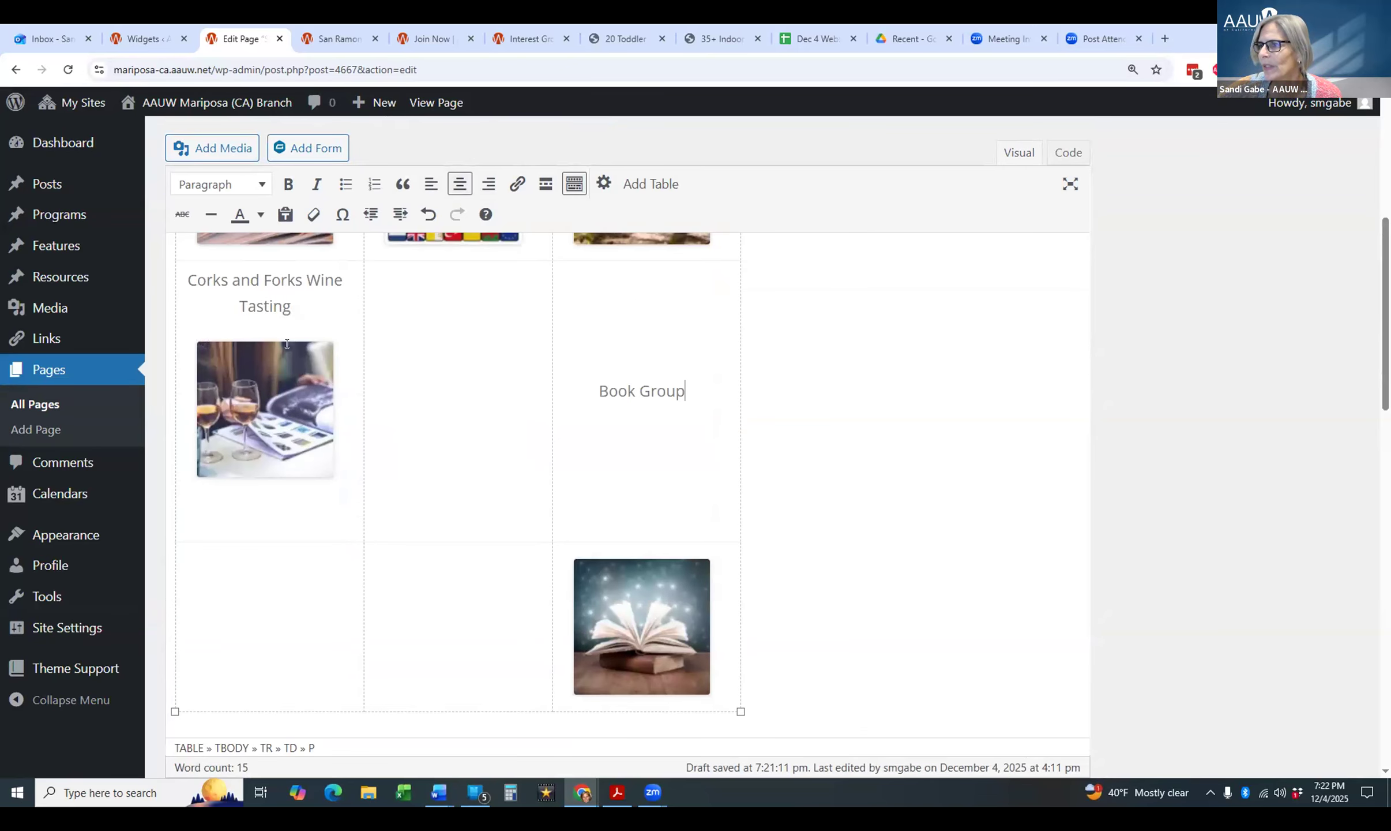
{"action": "scroll", "coordinate": [283, 441], "scroll_direction": "up", "scroll_amount": 5}
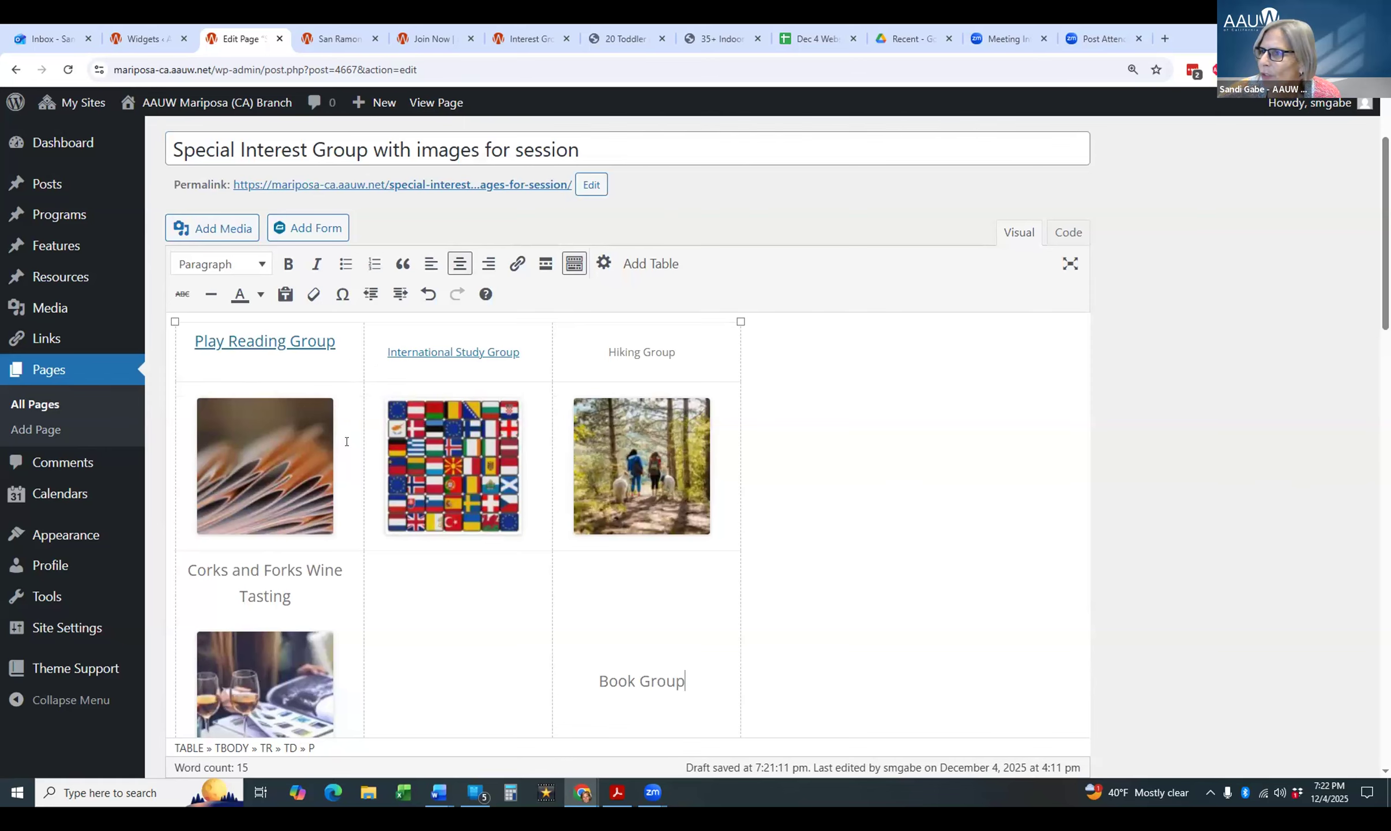
{"action": "scroll", "coordinate": [647, 590], "scroll_direction": "down", "scroll_amount": 2}
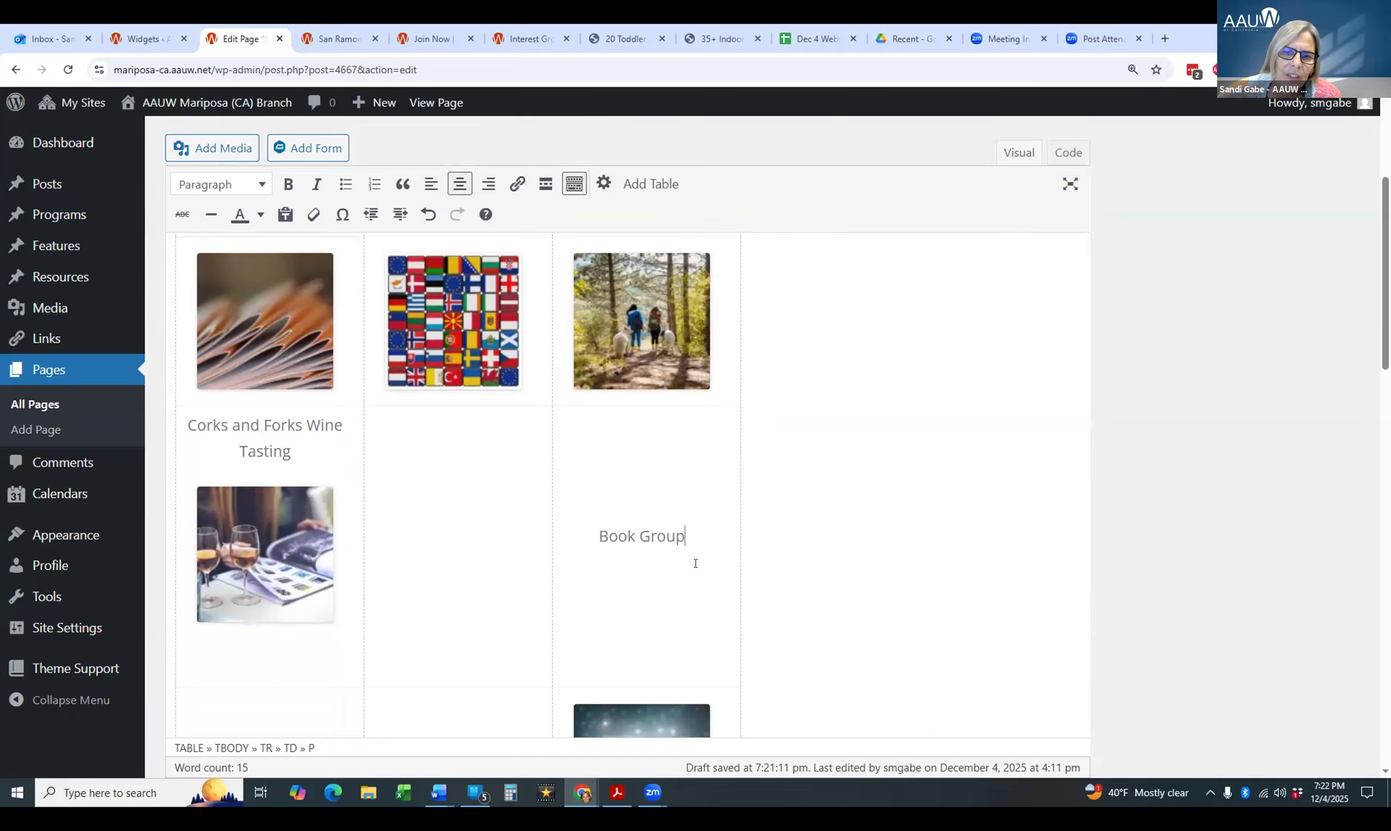
{"action": "key", "text": "Return"}
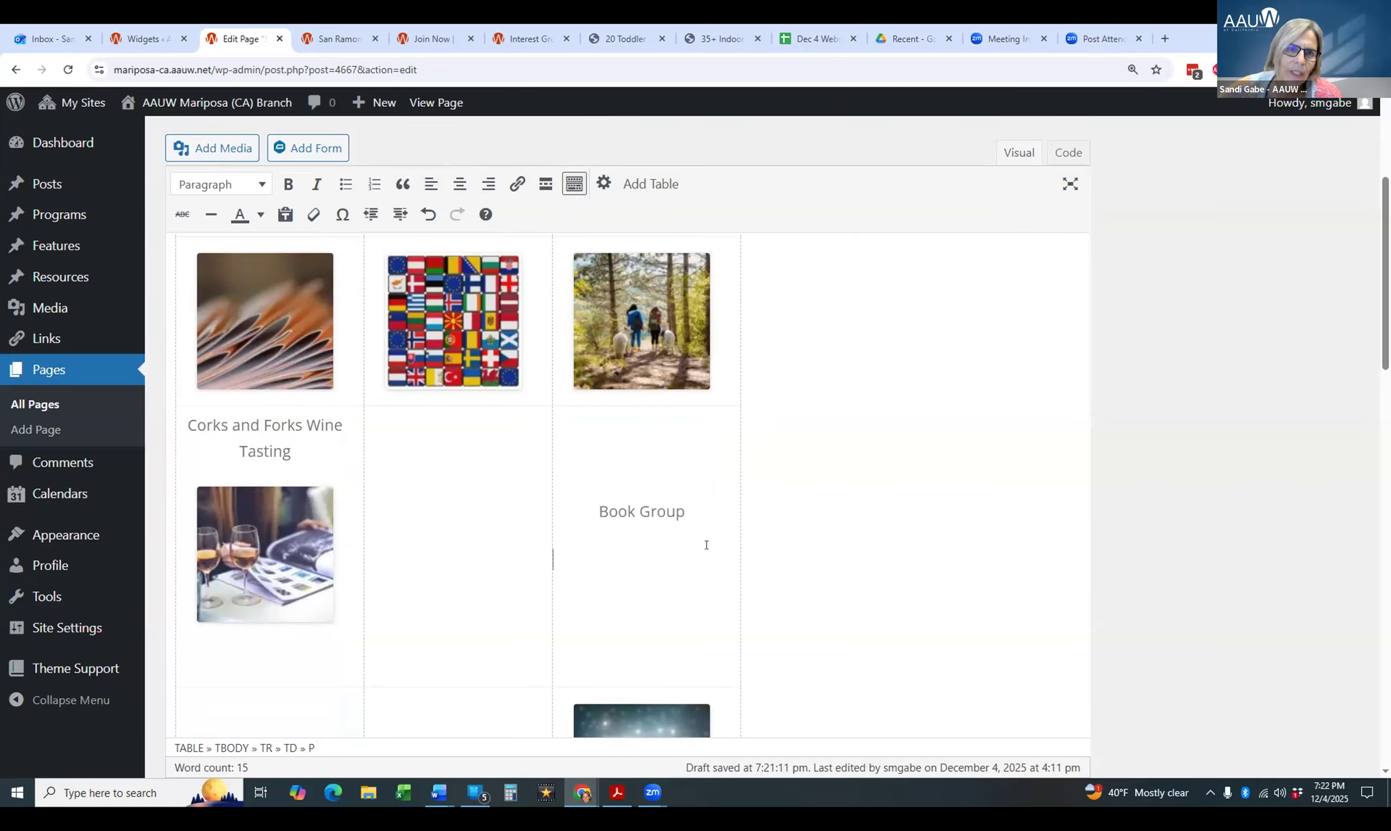
- Search the media library for "book", insert Book-Group.jpg below the Book Group text, and center the image
{"action": "left_click", "coordinate": [239, 145]}
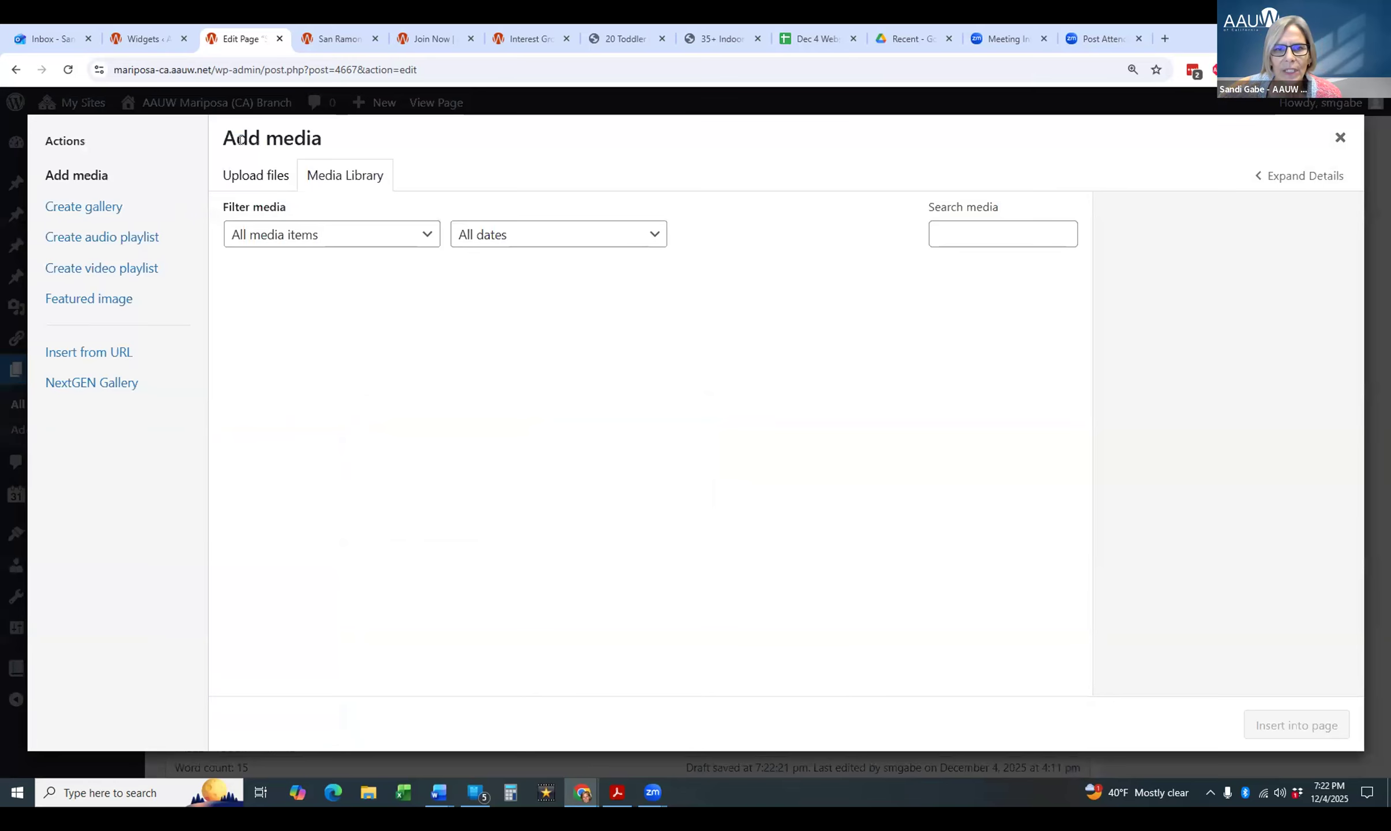
{"action": "left_click", "coordinate": [1028, 230]}
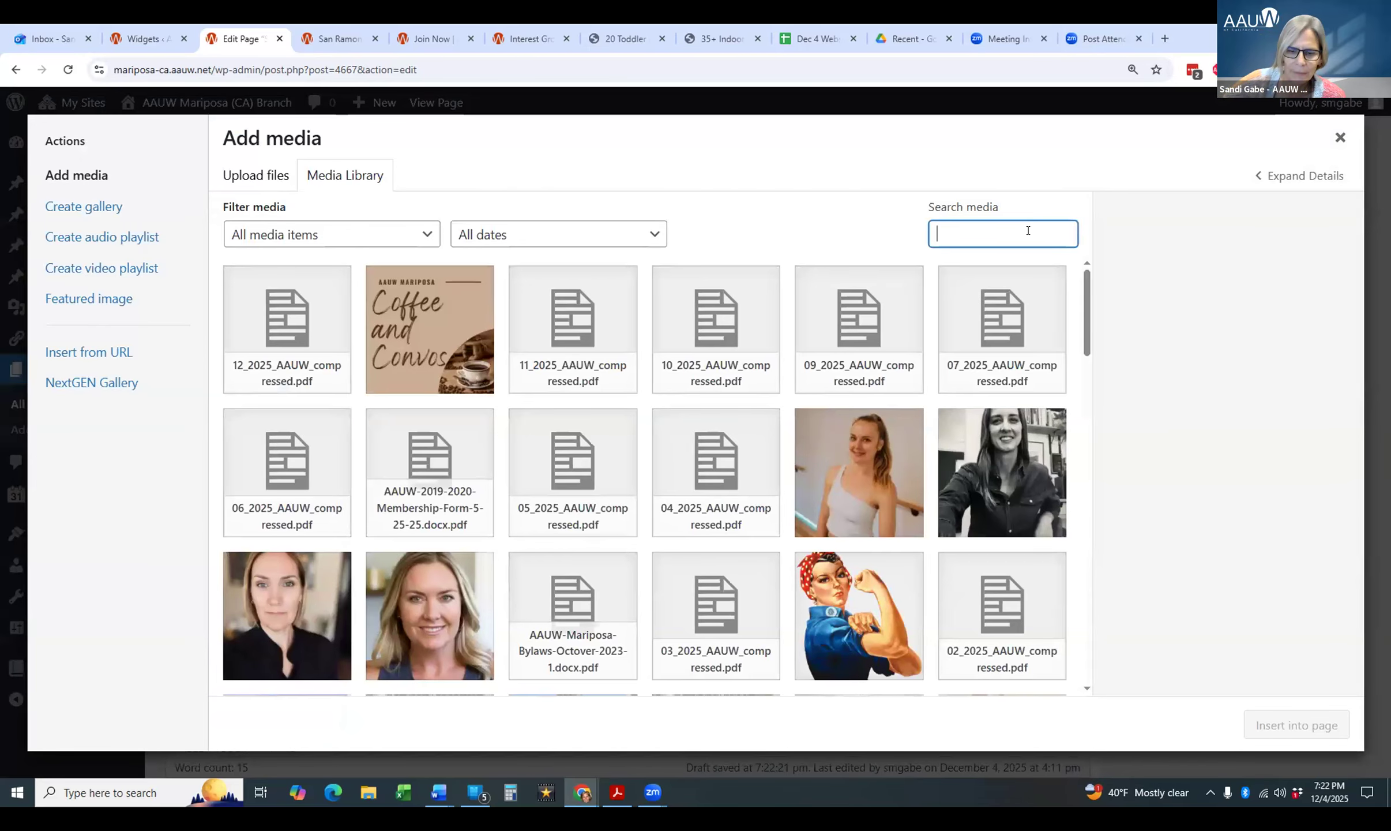
{"action": "type", "text": "book"}
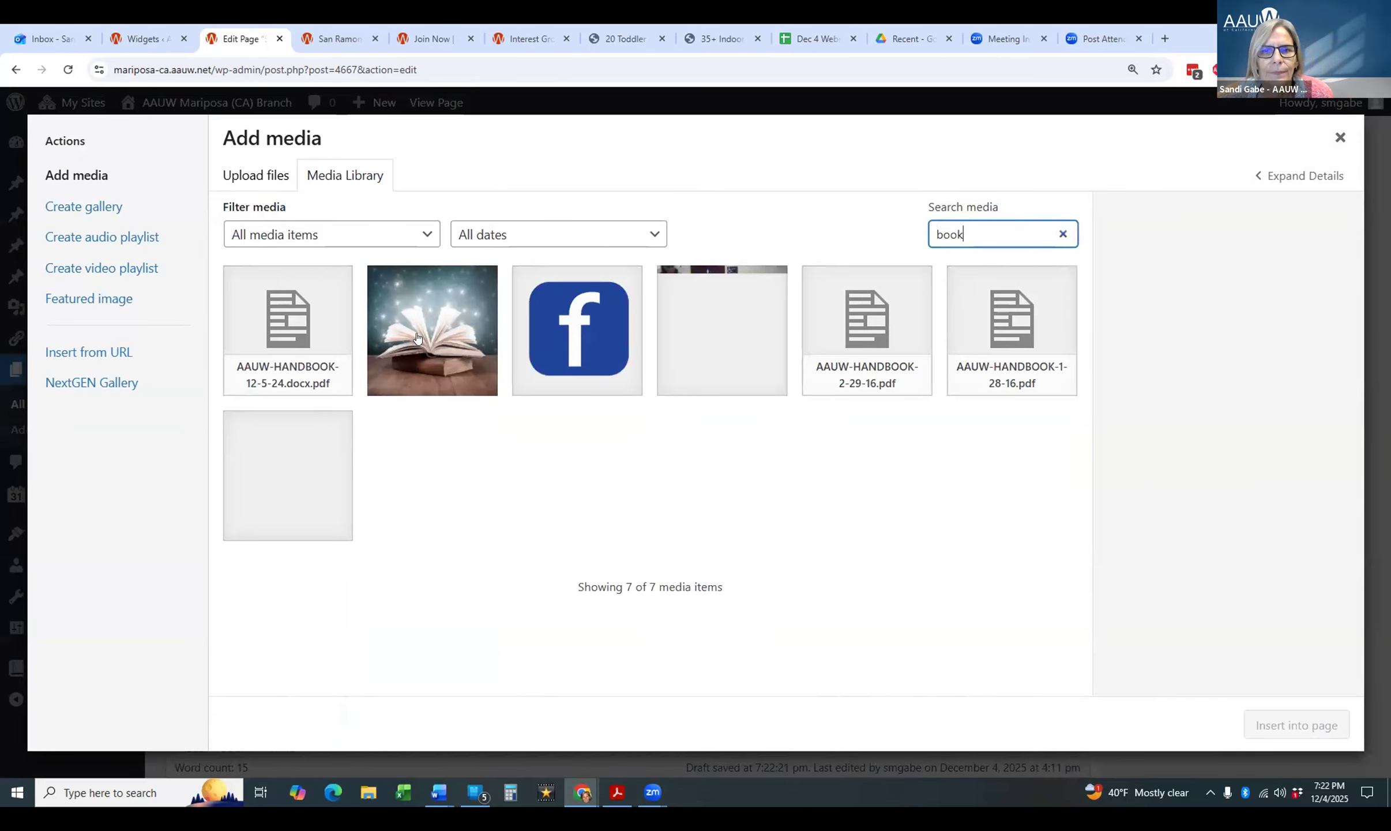
{"action": "left_click", "coordinate": [417, 338]}
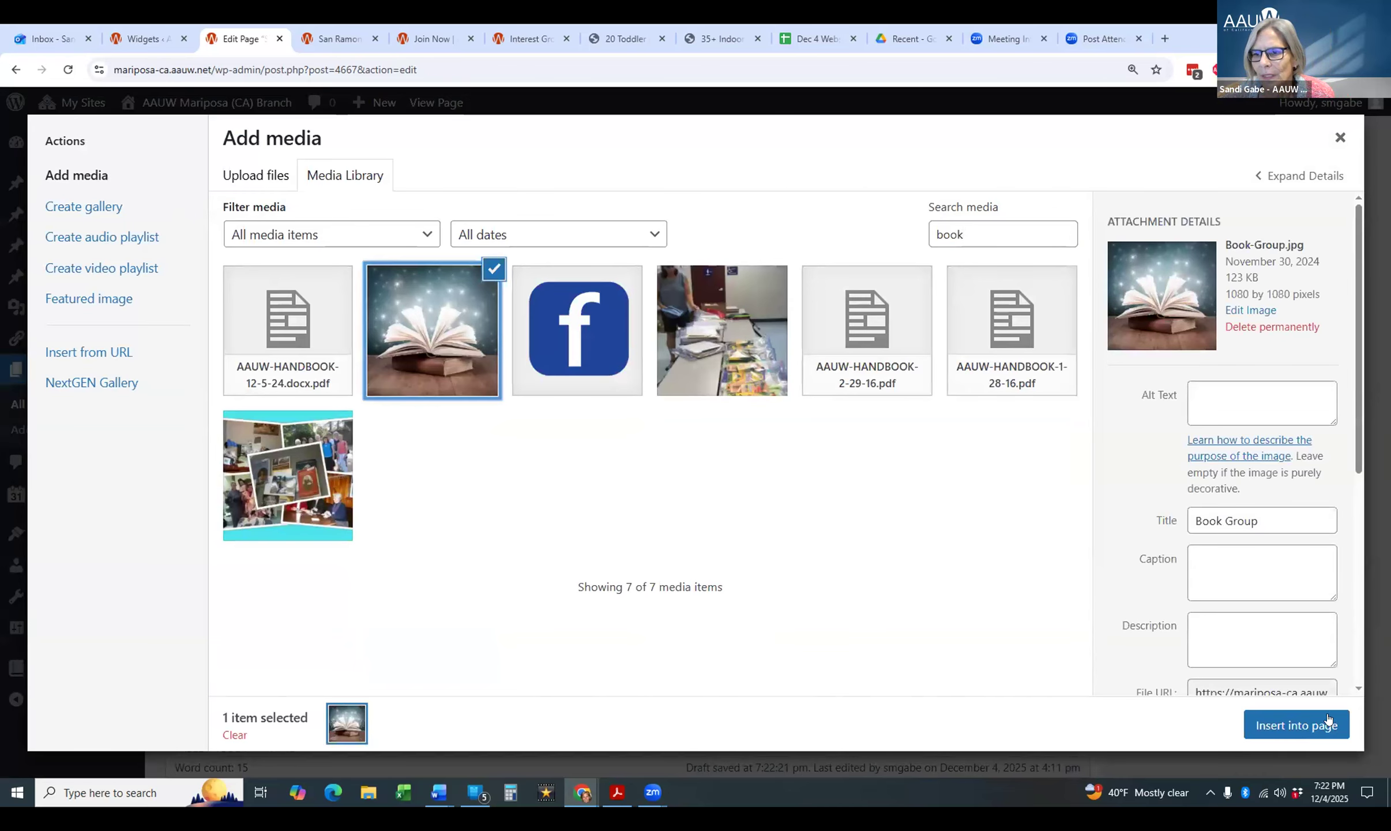
{"action": "left_click", "coordinate": [1318, 725]}
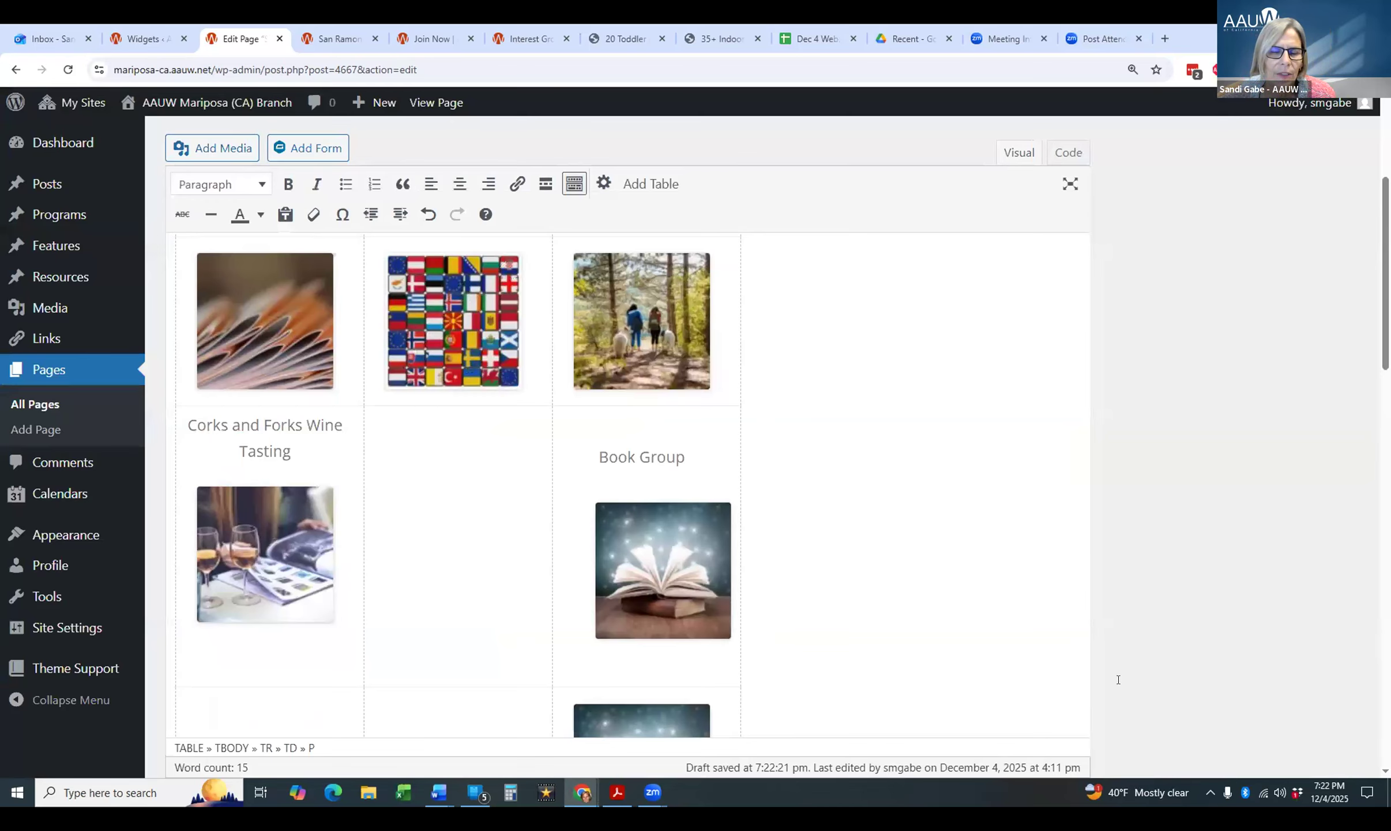
{"action": "left_click", "coordinate": [679, 626]}
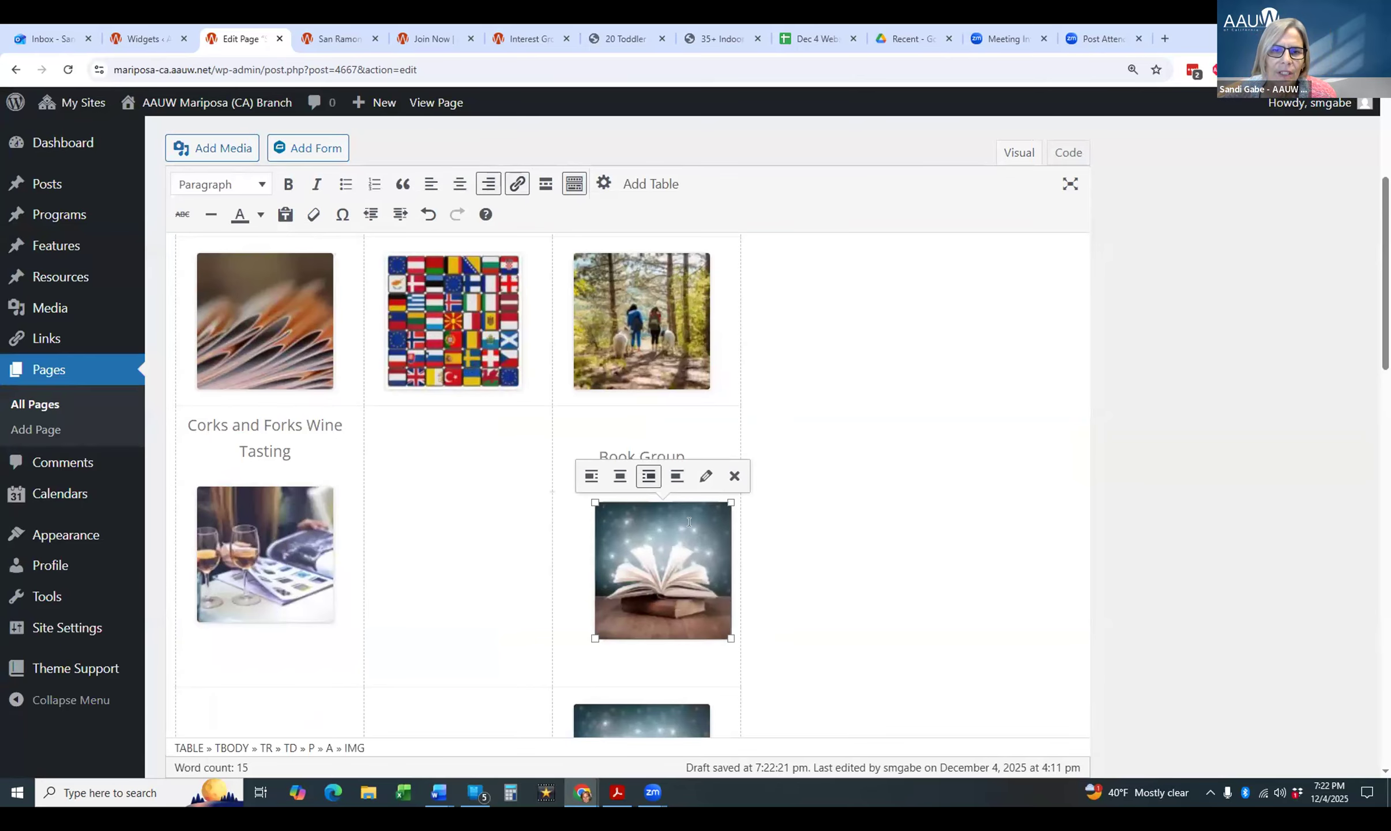
{"action": "left_click", "coordinate": [620, 481]}
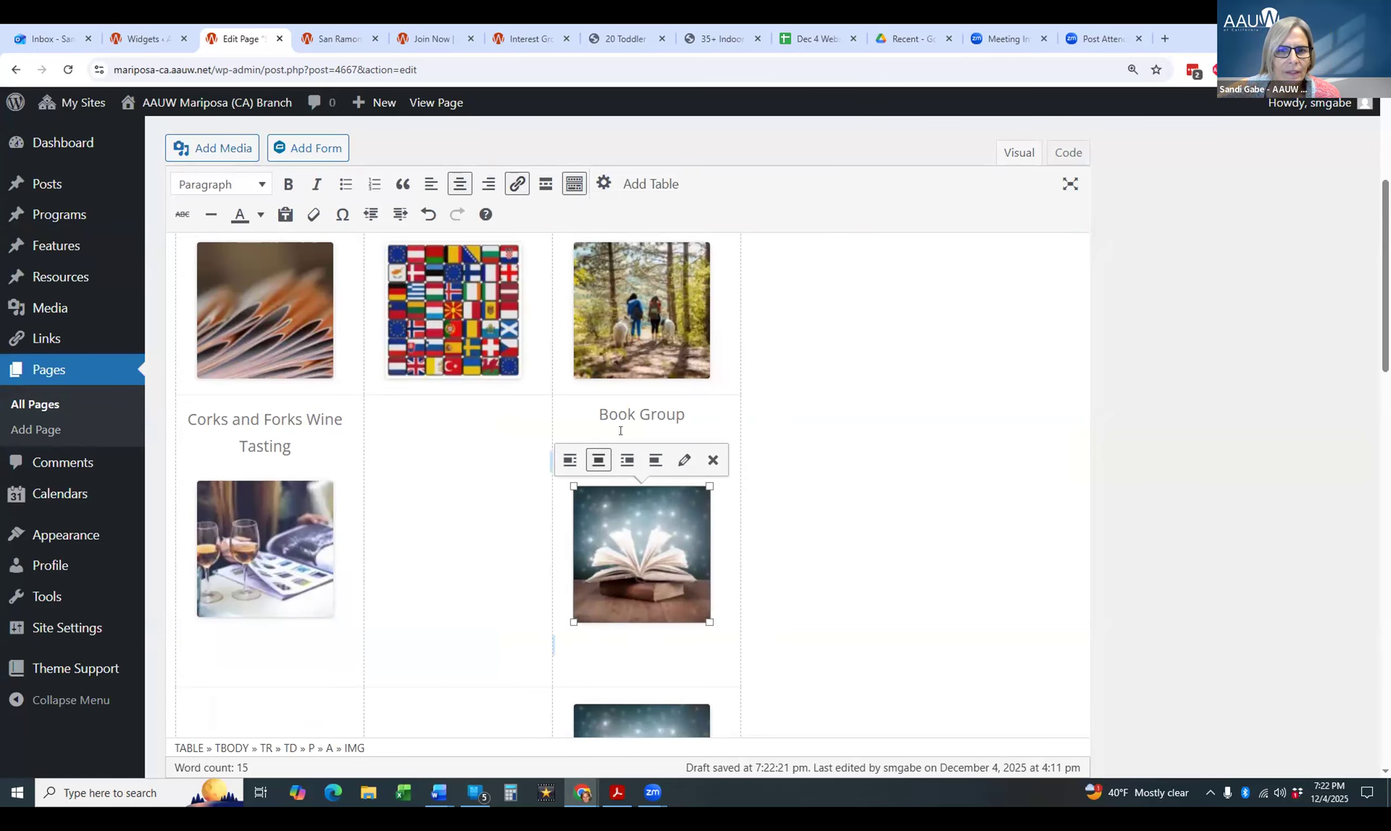
- Try choosing Custom URL as the link type in the Book Group image's details, and close them without applying
{"action": "left_click", "coordinate": [684, 460]}
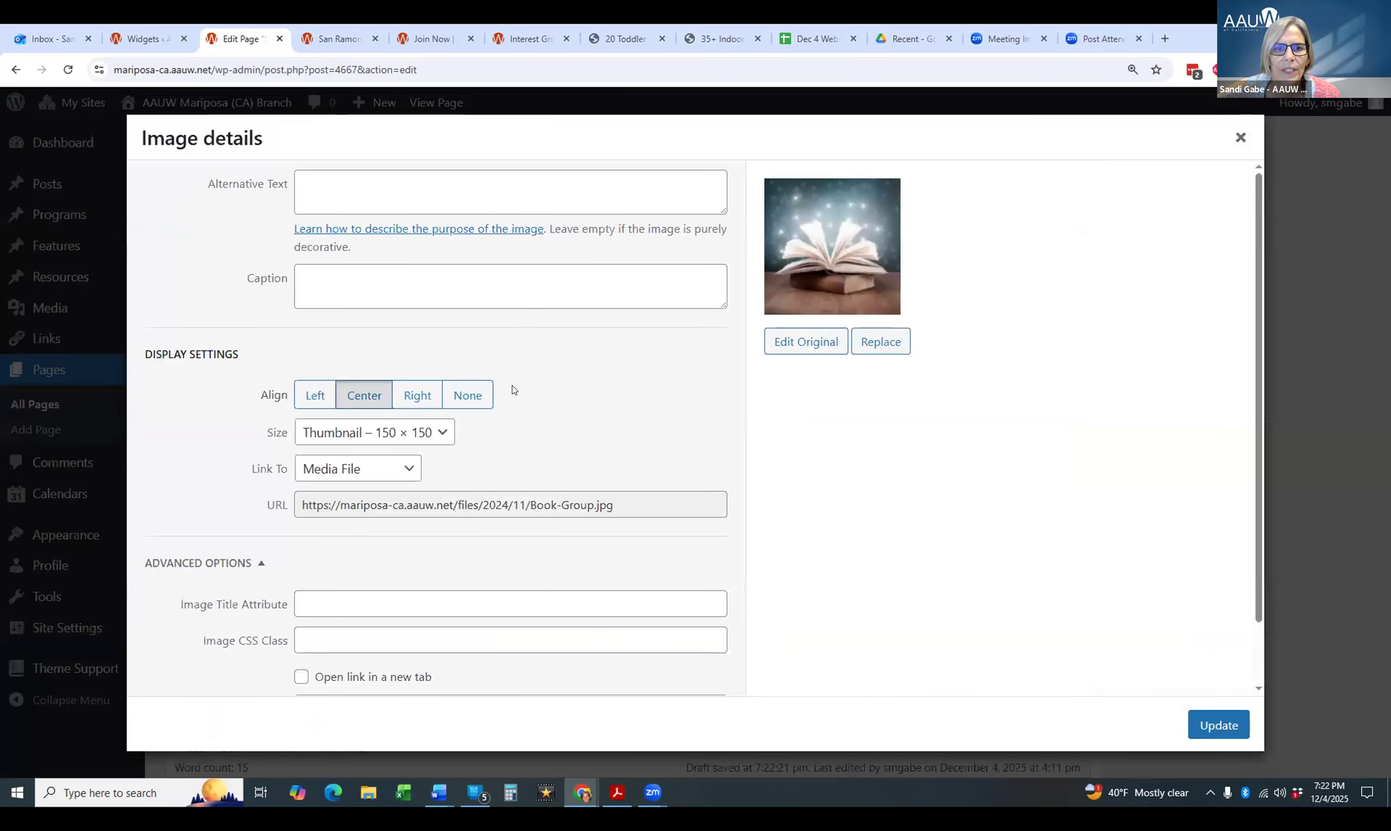
{"action": "left_click", "coordinate": [390, 471]}
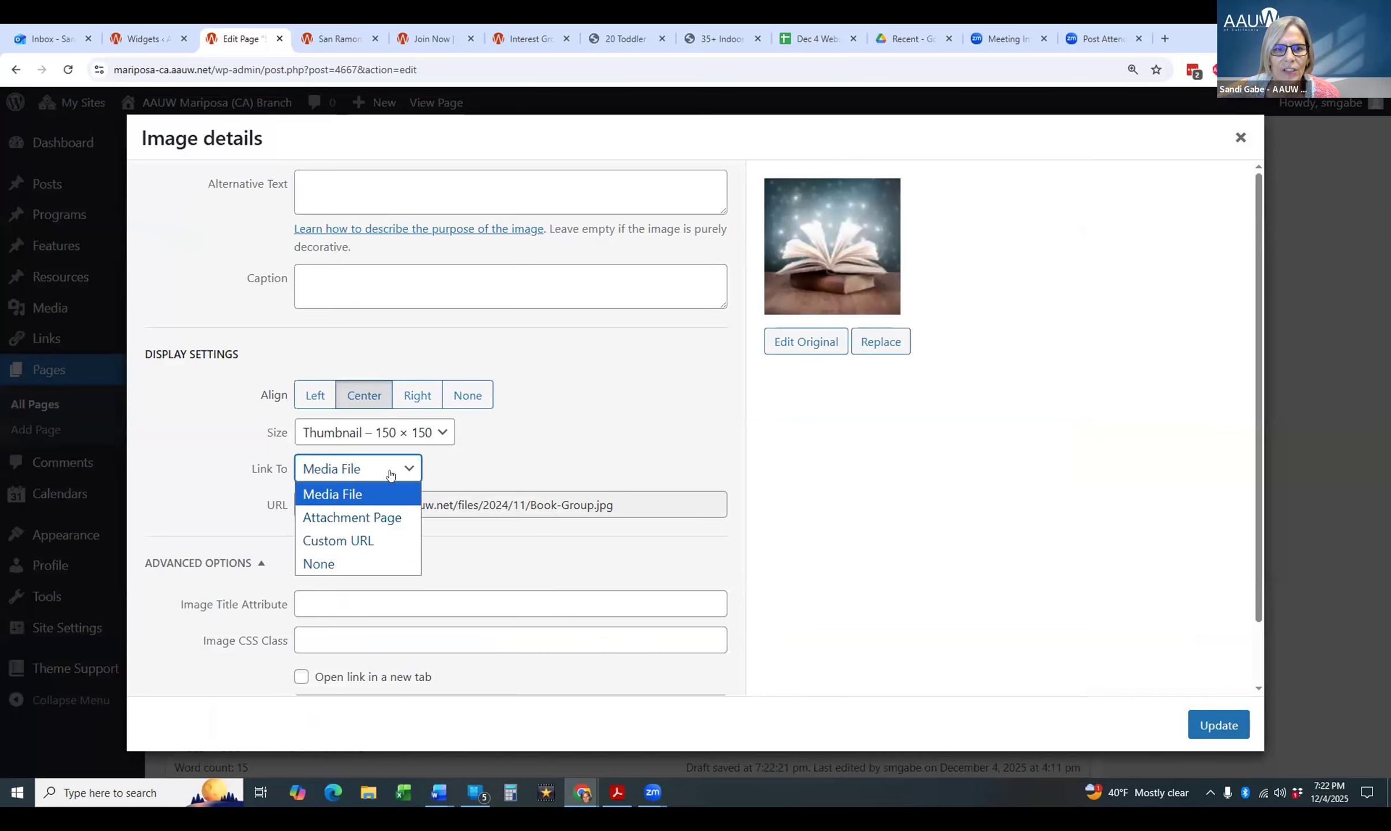
{"action": "left_click", "coordinate": [378, 537]}
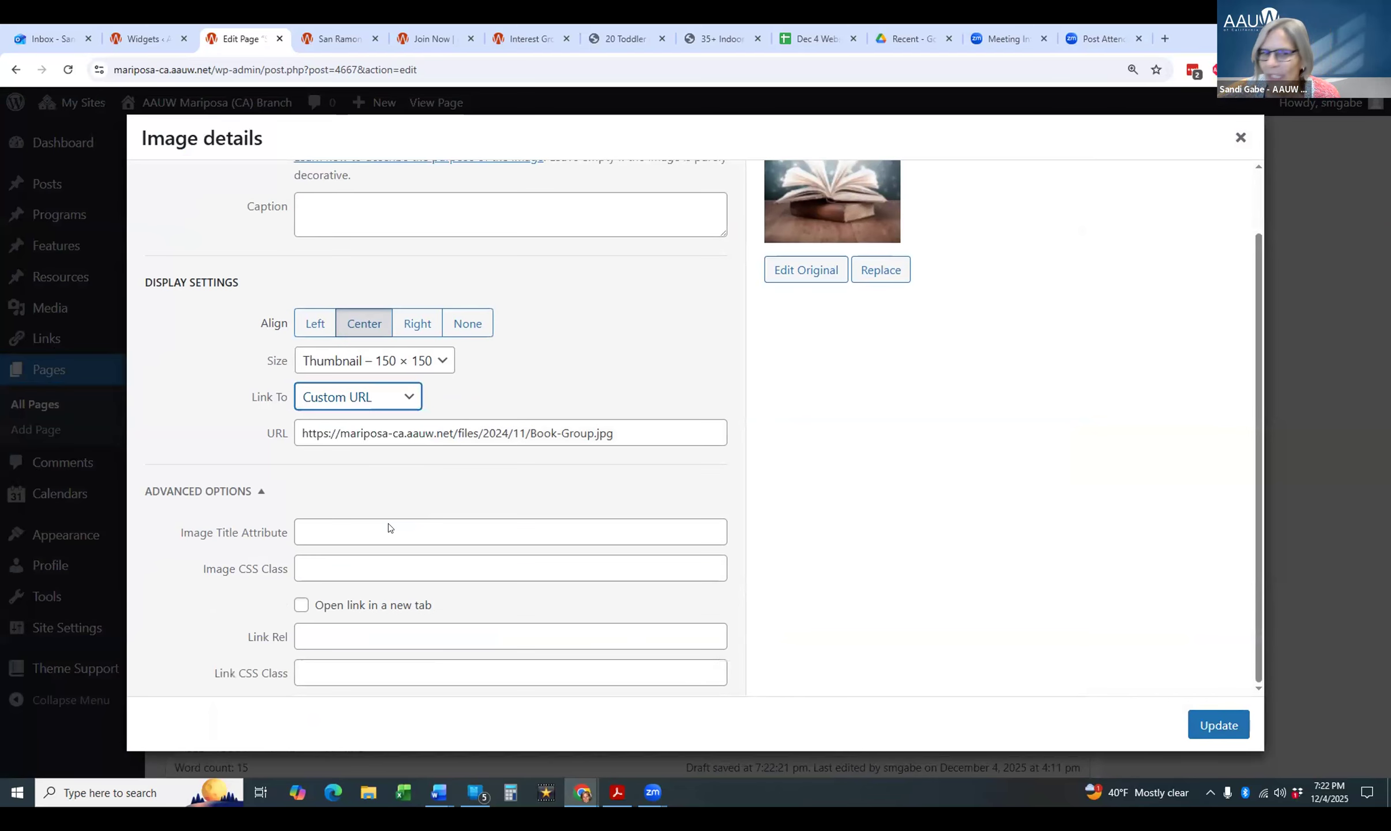
{"action": "left_click", "coordinate": [433, 438]}
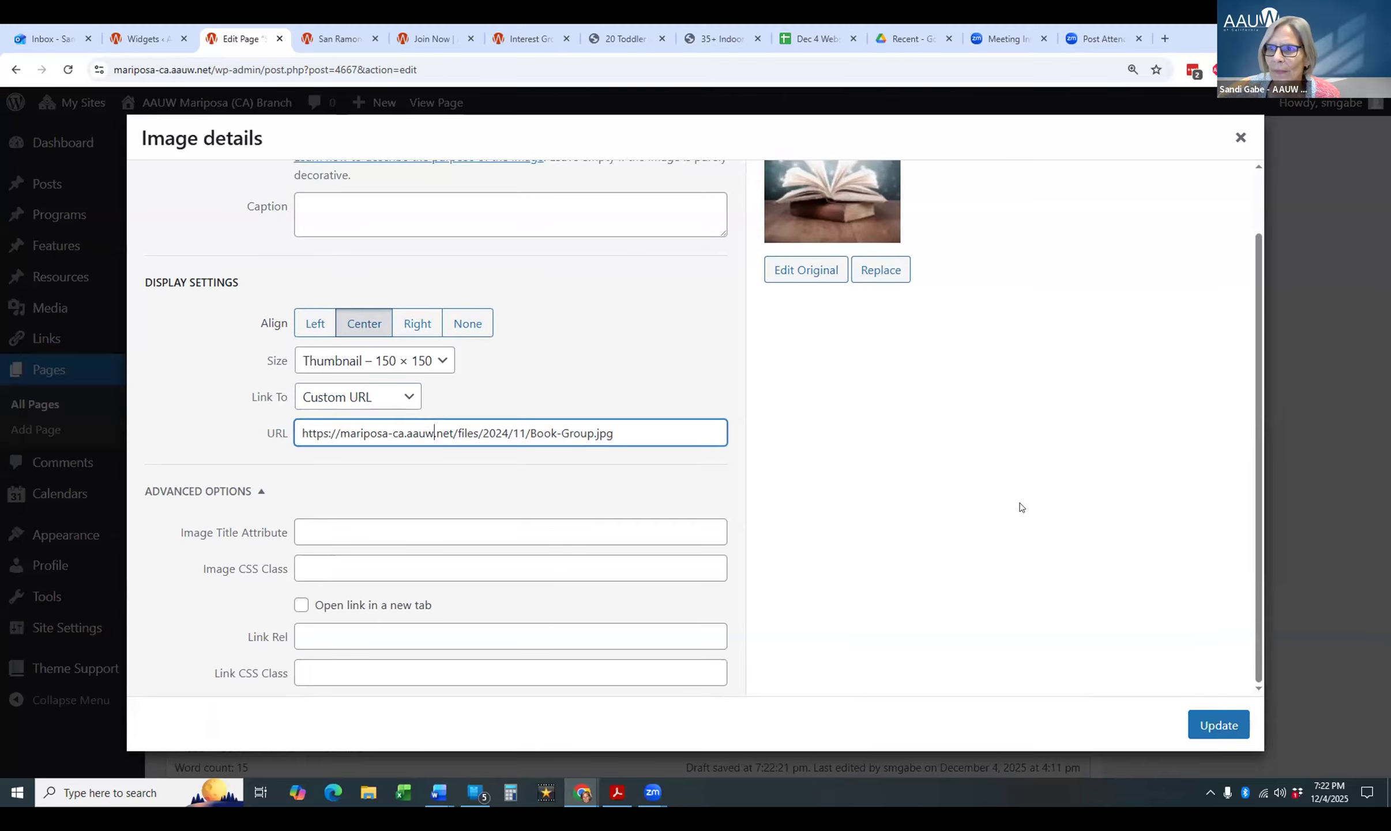
{"action": "left_click", "coordinate": [1238, 138]}
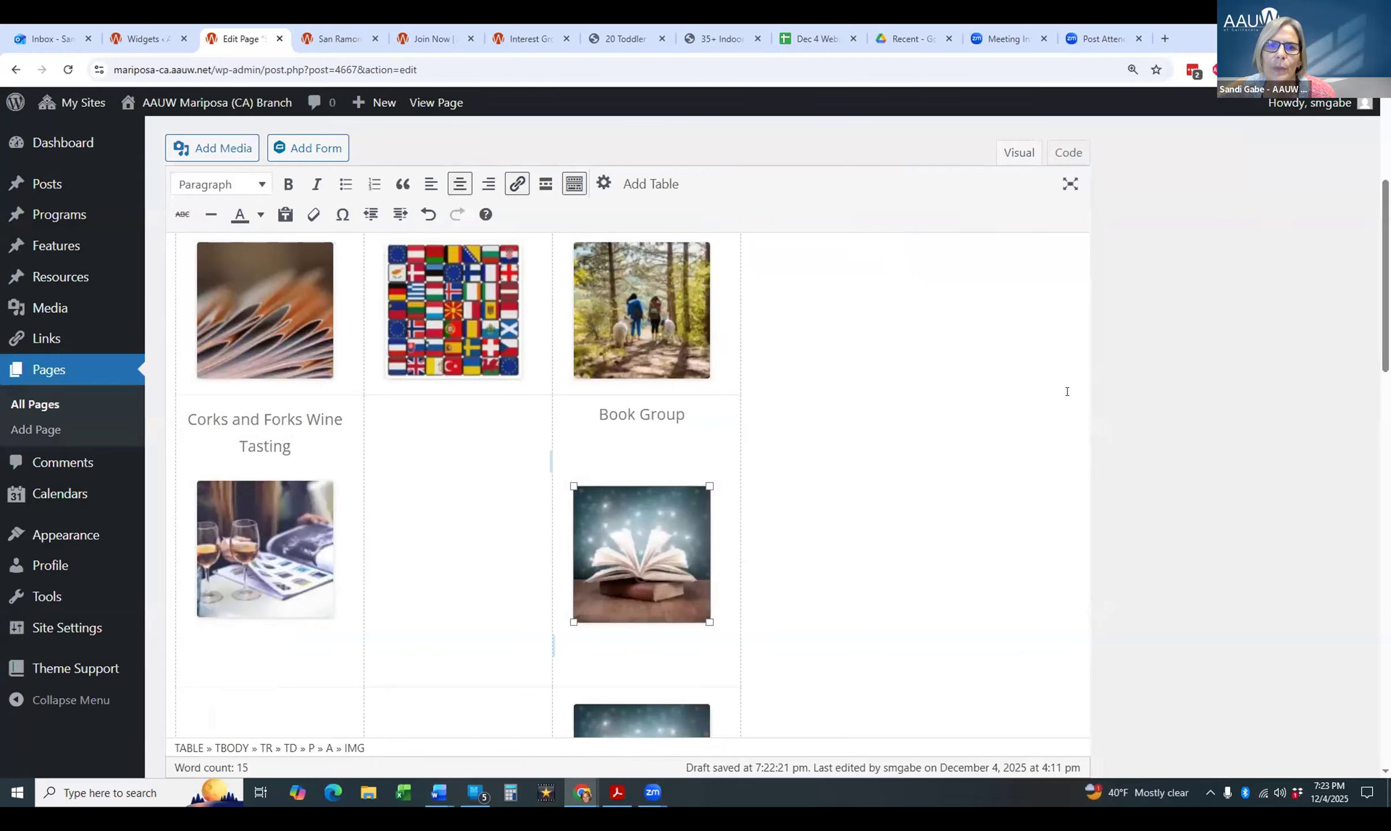
- Set the Play Reading Group text link to open in a new tab and apply the change
{"action": "scroll", "coordinate": [1067, 391], "scroll_direction": "up", "scroll_amount": 5}
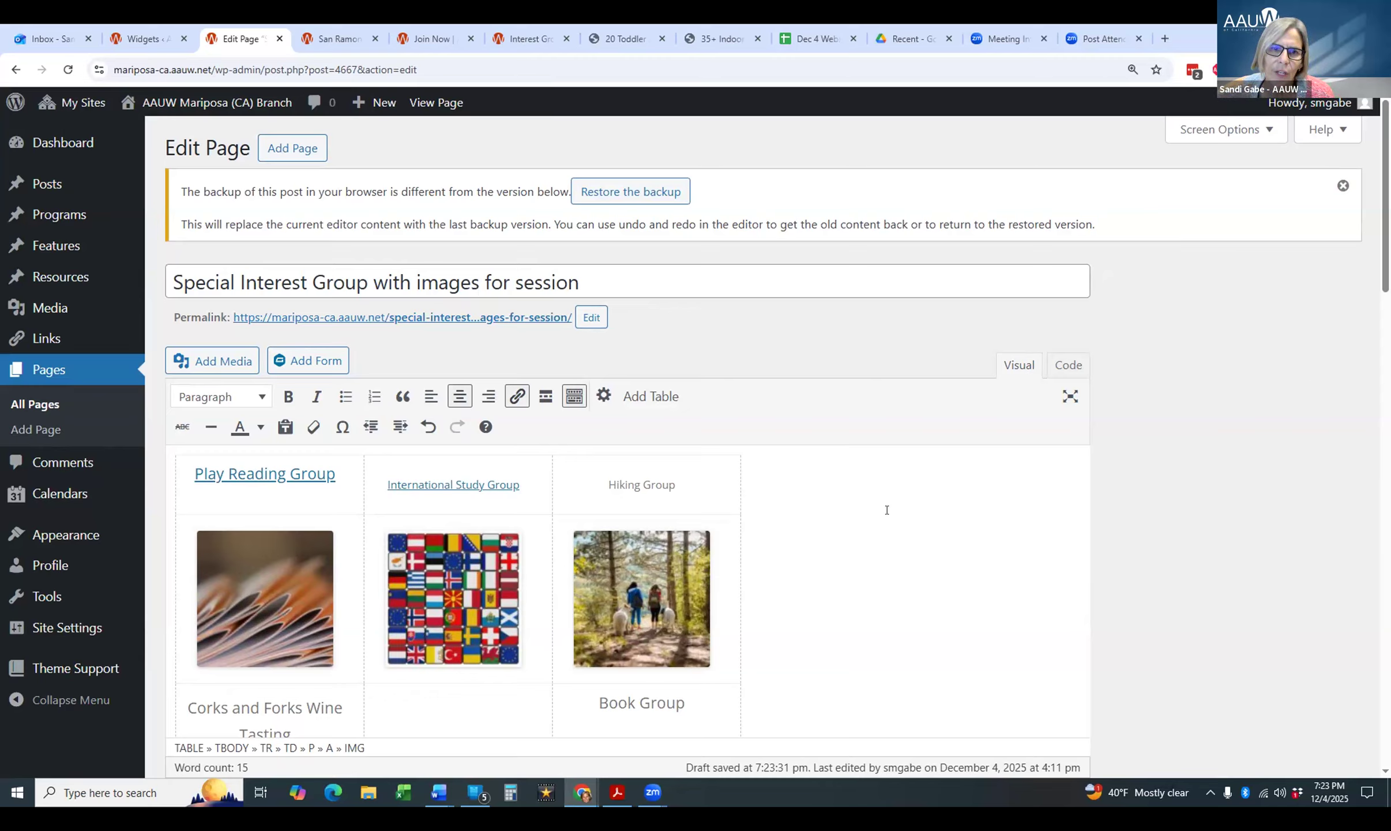
{"action": "left_click", "coordinate": [310, 476]}
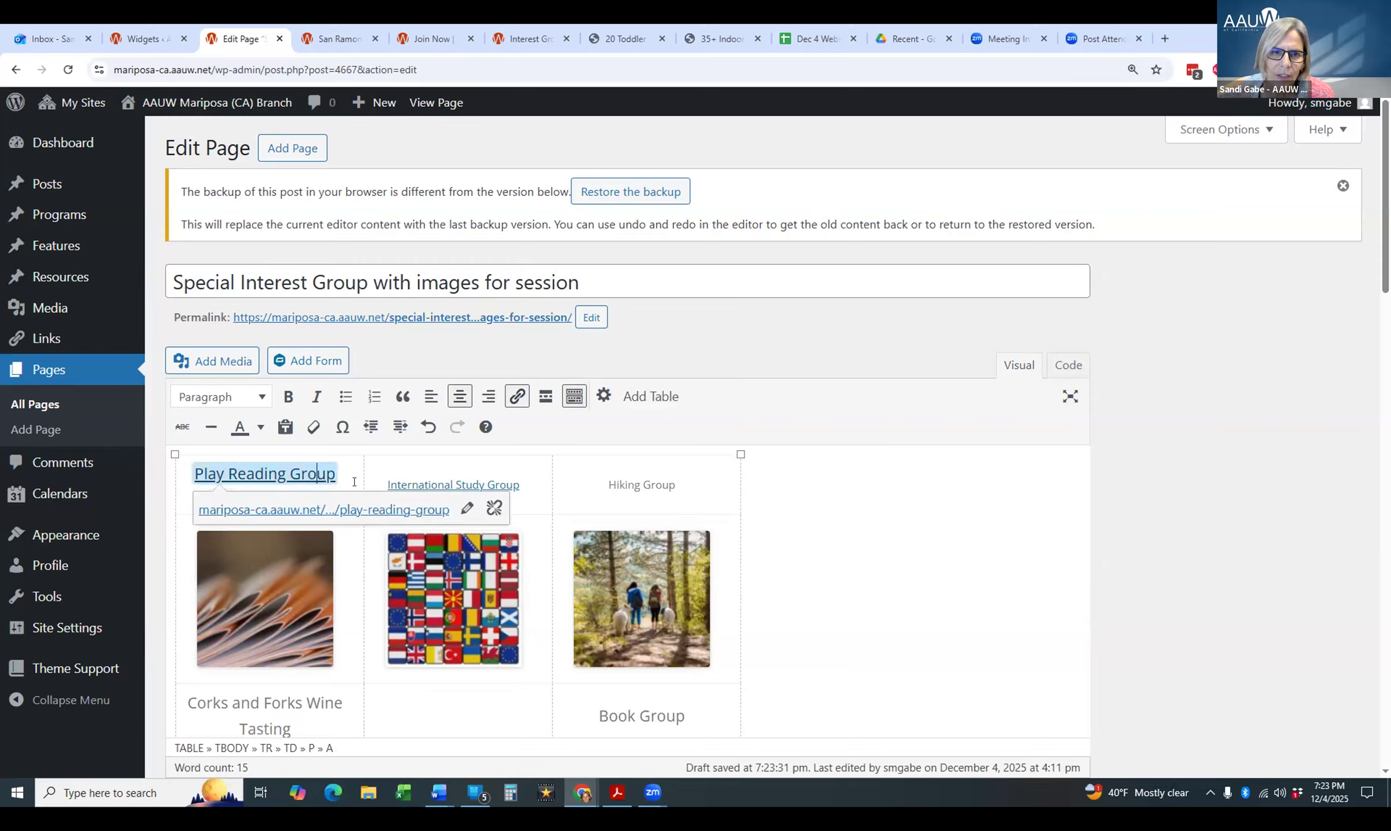
{"action": "left_click", "coordinate": [467, 507]}
{"action": "left_click", "coordinate": [509, 529]}
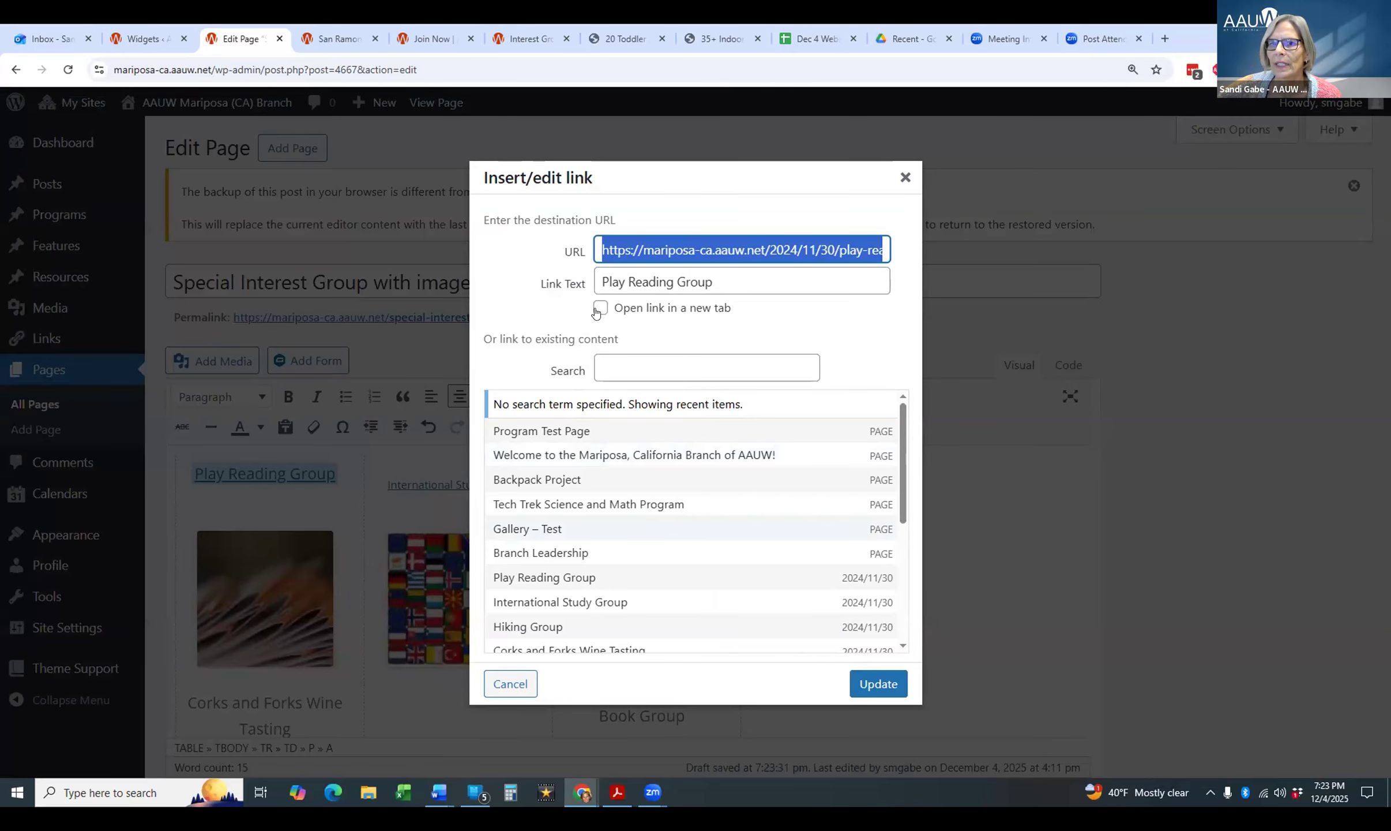
{"action": "left_click", "coordinate": [600, 310]}
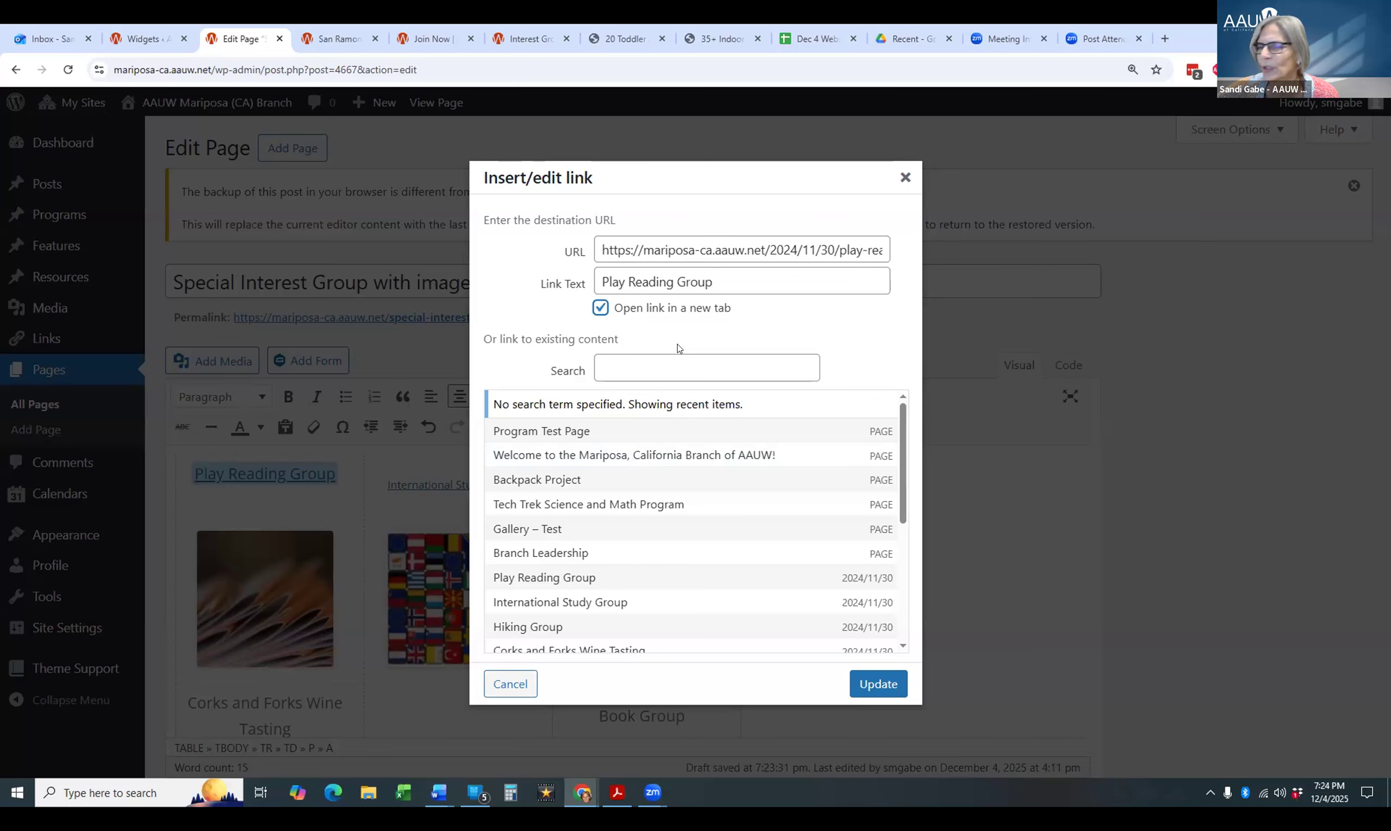
{"action": "left_click", "coordinate": [875, 686]}
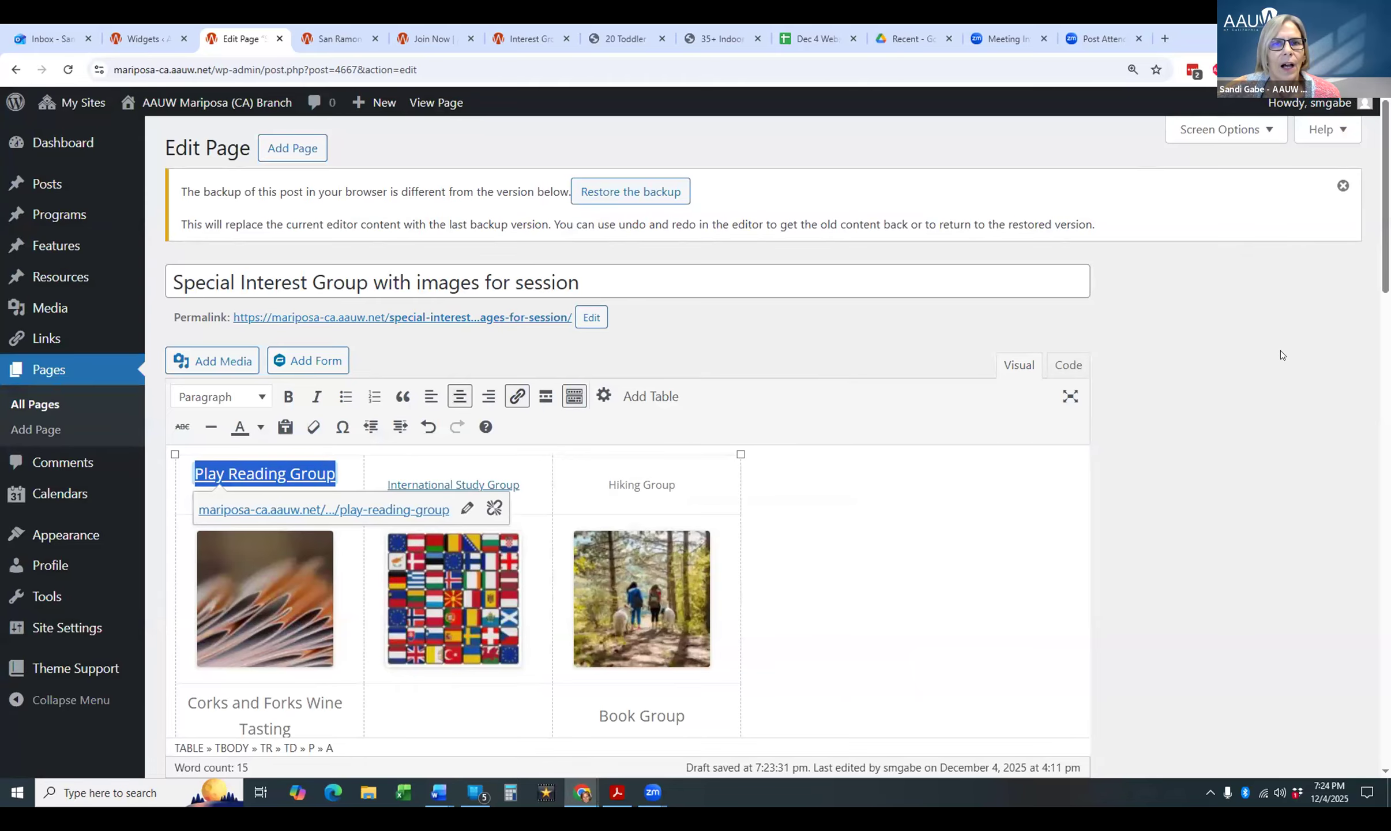
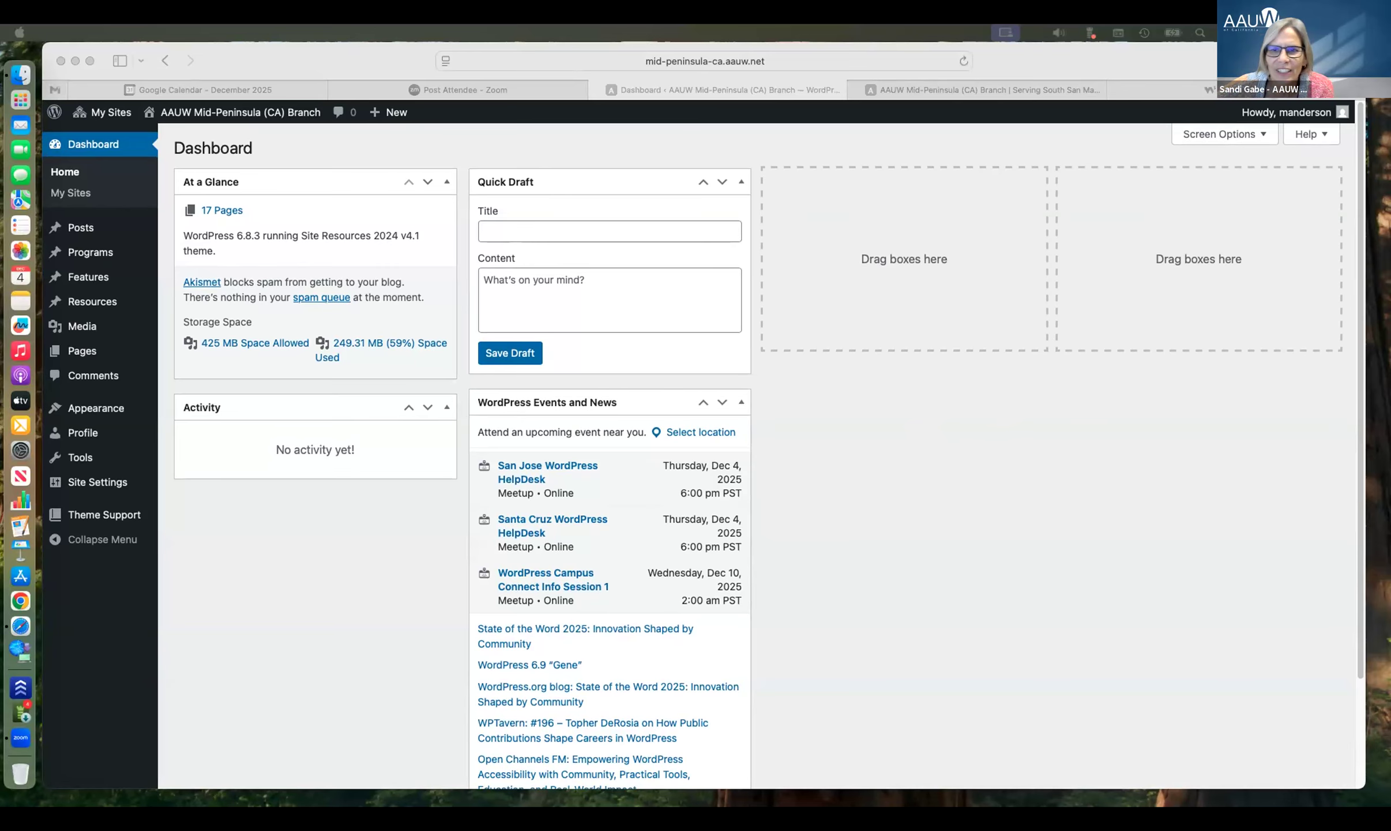
- Switch to the AAUW Mid-Peninsula branch home page and look through its main content and sidebar links
{"action": "mouse_move", "coordinate": [1287, 112]}
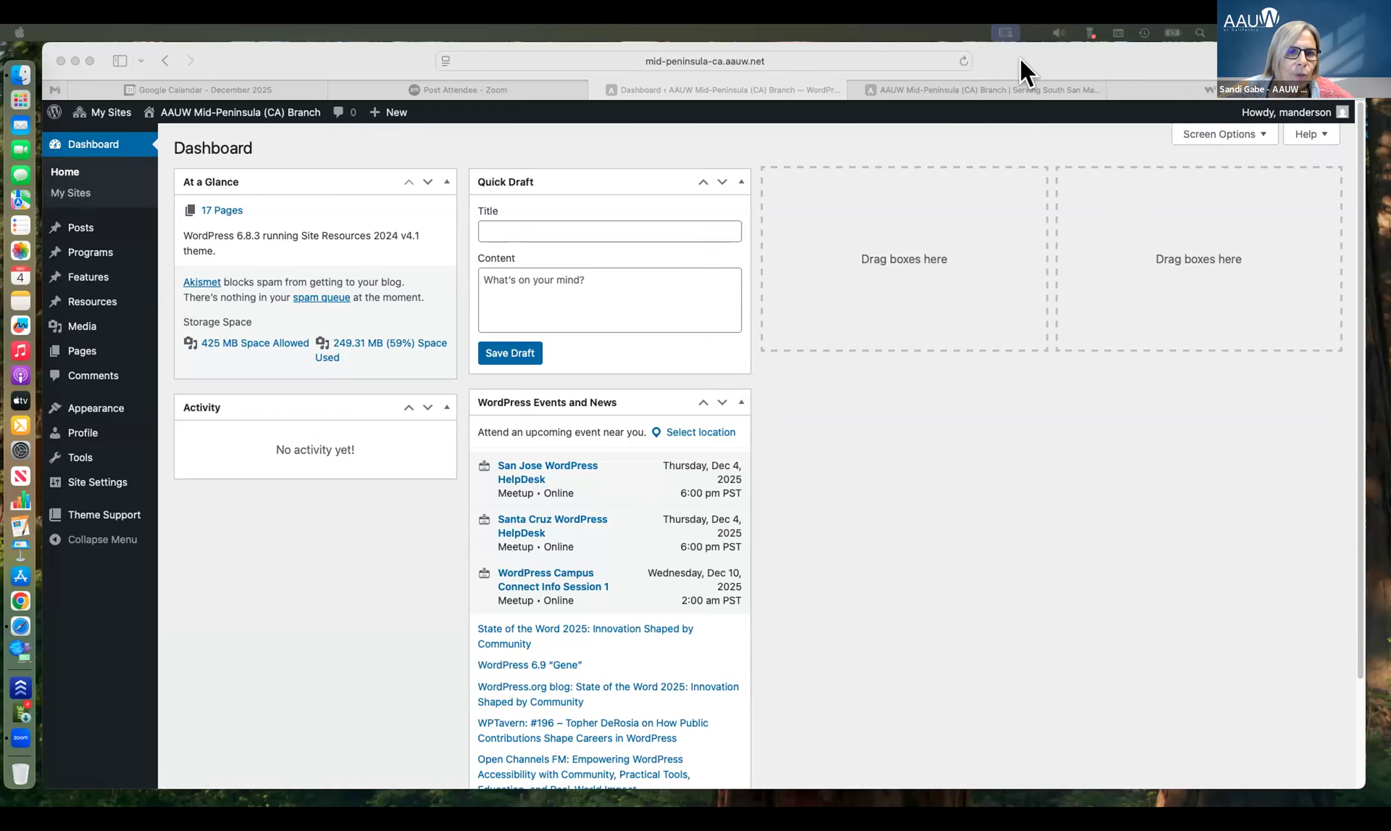
{"action": "left_click", "coordinate": [925, 84]}
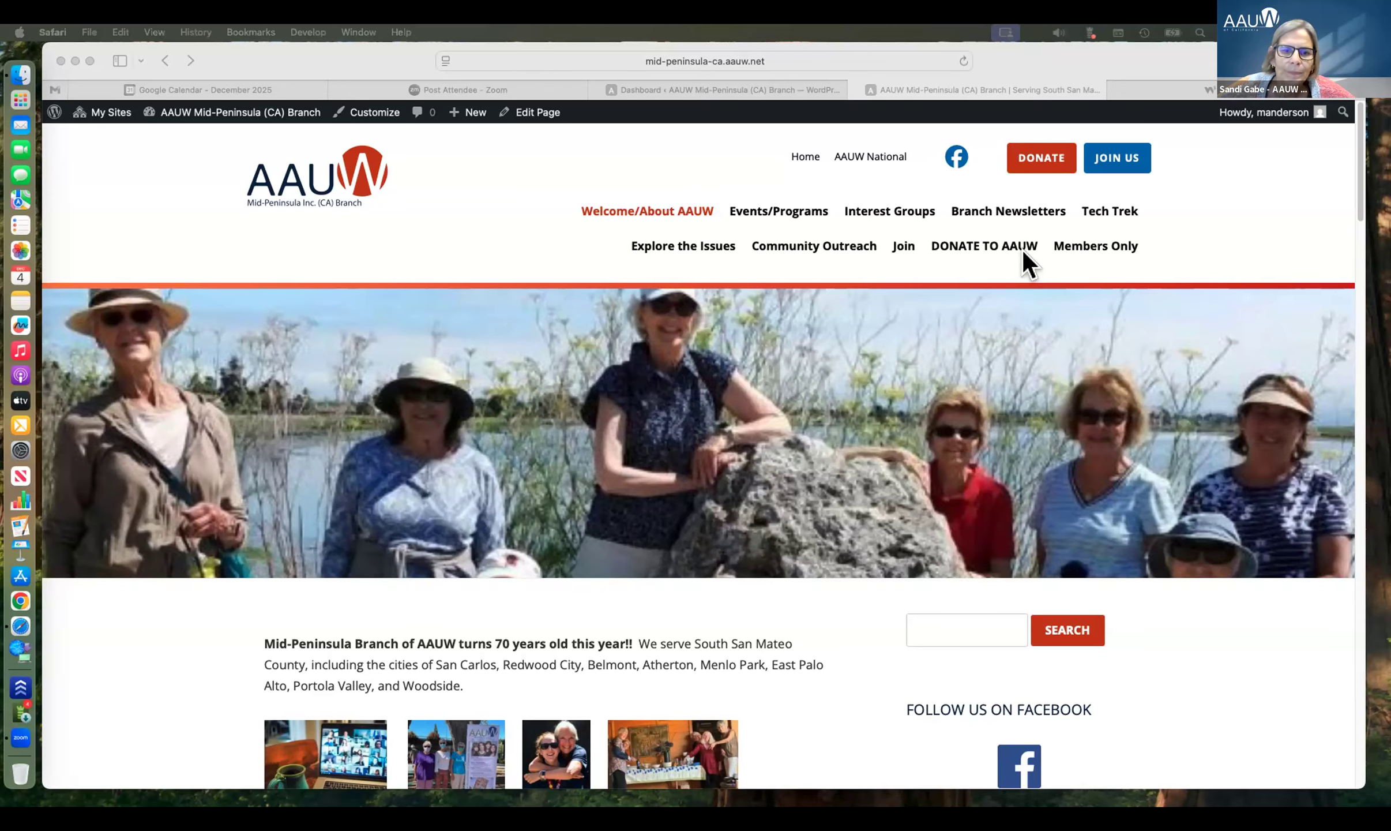
{"action": "scroll", "coordinate": [1023, 252], "scroll_direction": "down", "scroll_amount": 7}
{"action": "scroll", "coordinate": [1023, 251], "scroll_direction": "down", "scroll_amount": 20}
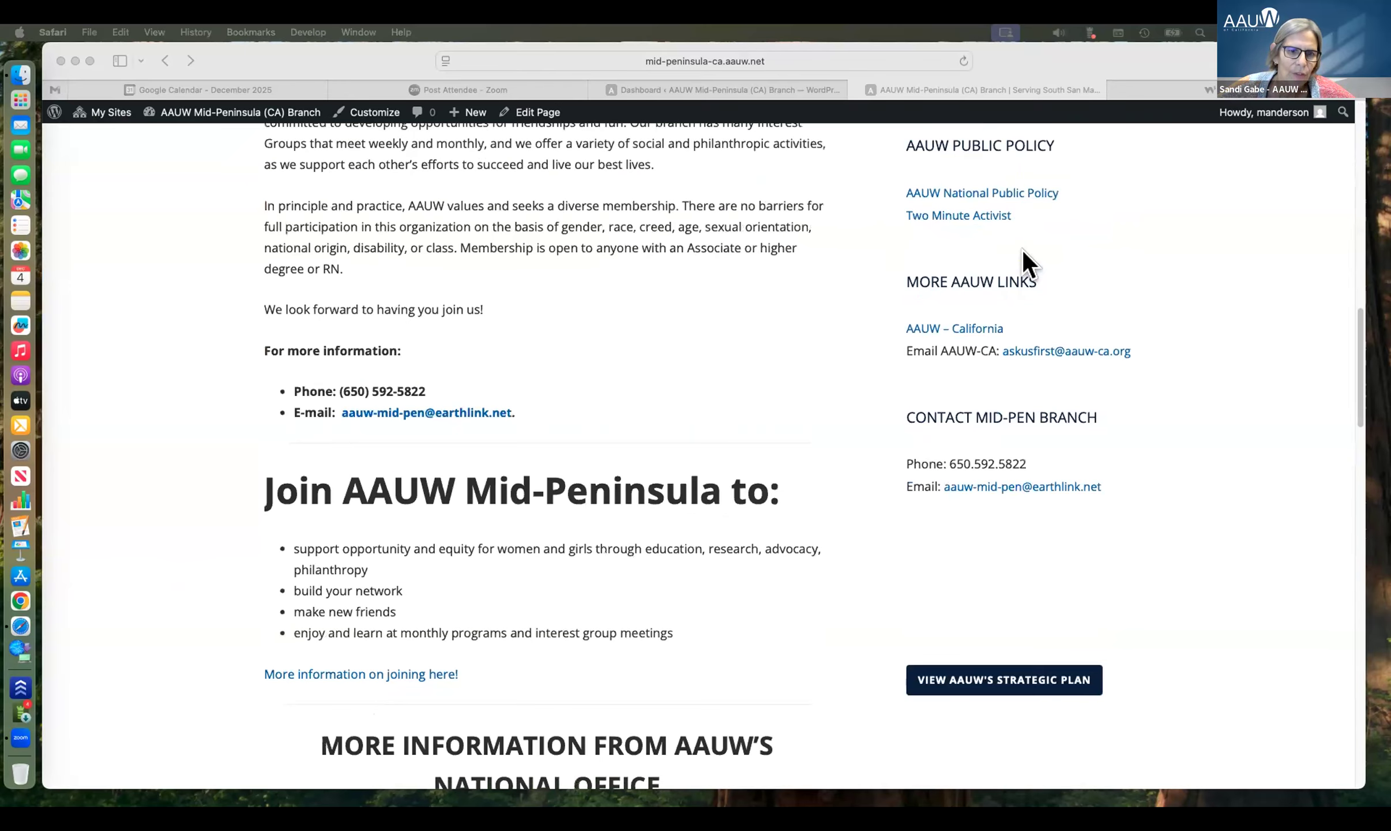
{"action": "scroll", "coordinate": [1022, 251], "scroll_direction": "up", "scroll_amount": 14}
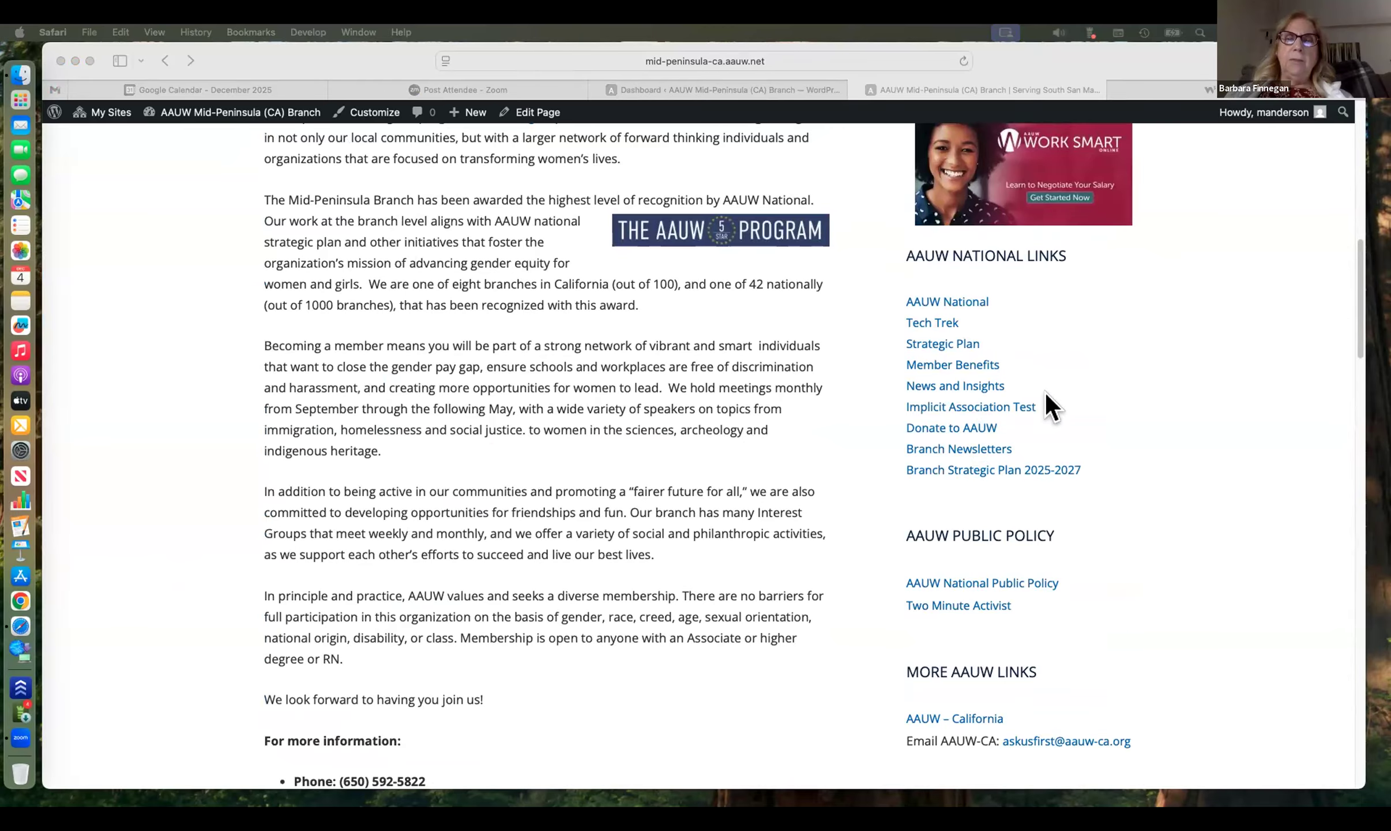
{"action": "scroll", "coordinate": [1046, 394], "scroll_direction": "up", "scroll_amount": 7}
{"action": "scroll", "coordinate": [1079, 436], "scroll_direction": "up", "scroll_amount": 7}
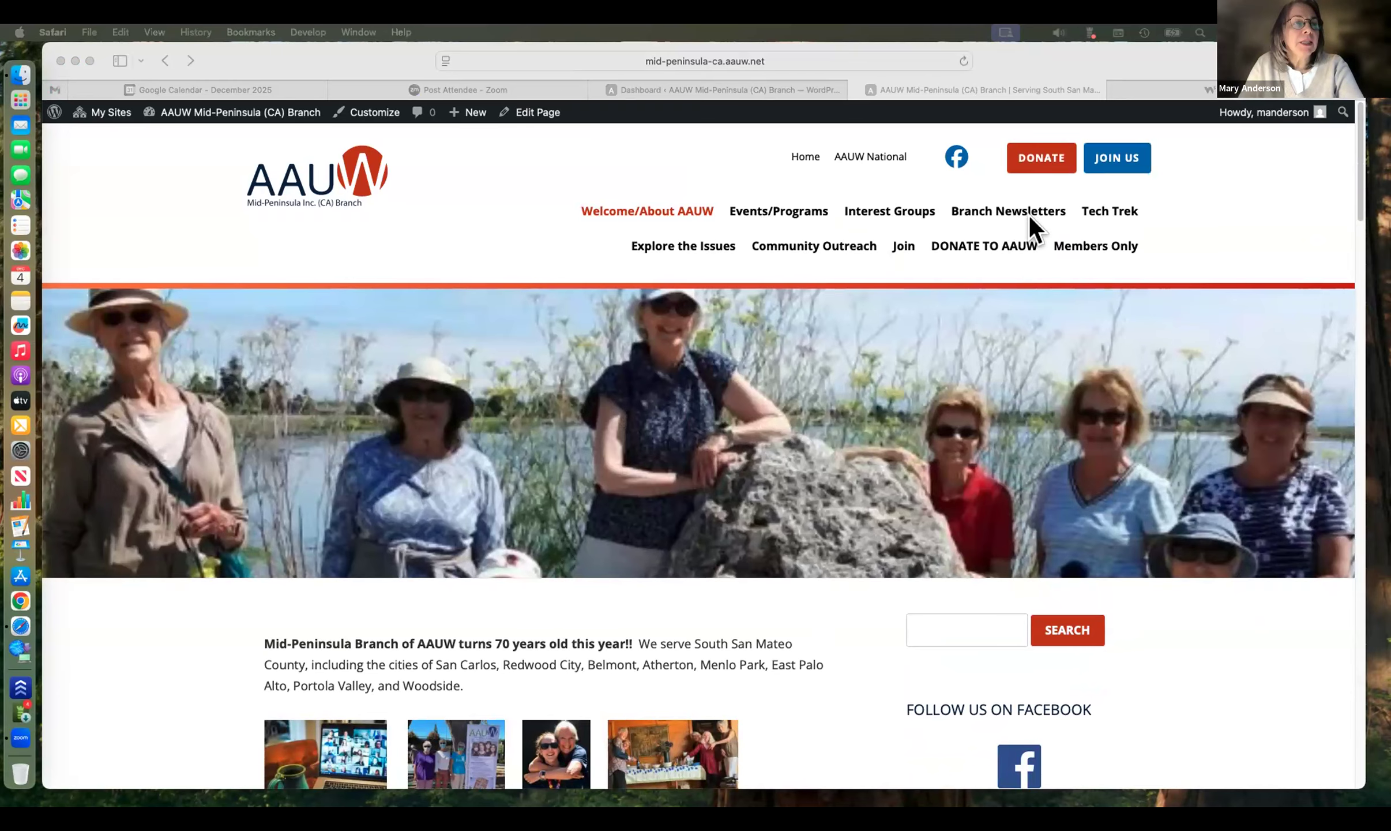
{"action": "scroll", "coordinate": [1030, 215], "scroll_direction": "down", "scroll_amount": 15}
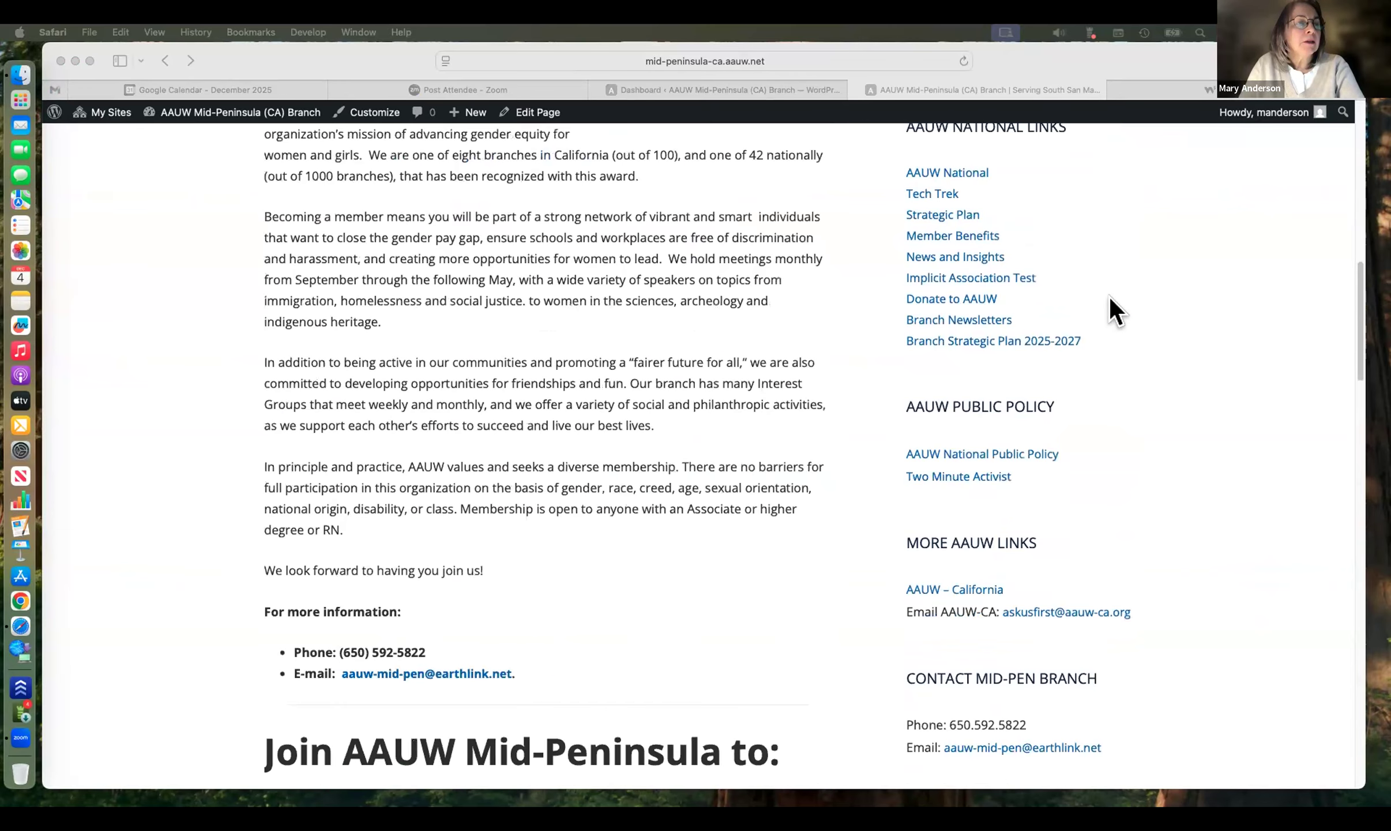
{"action": "scroll", "coordinate": [1108, 296], "scroll_direction": "up", "scroll_amount": 5}
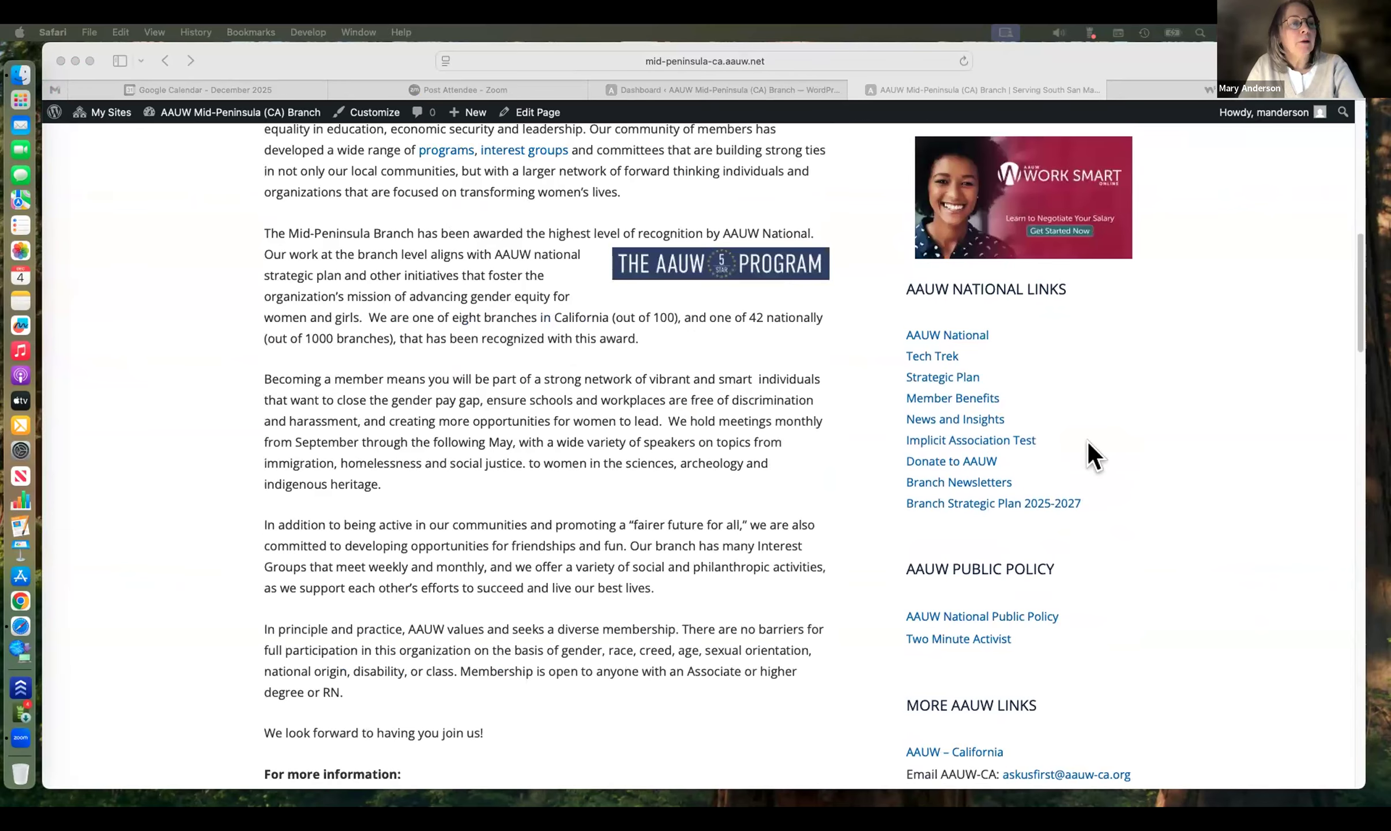
{"action": "scroll", "coordinate": [1088, 443], "scroll_direction": "up", "scroll_amount": 10}
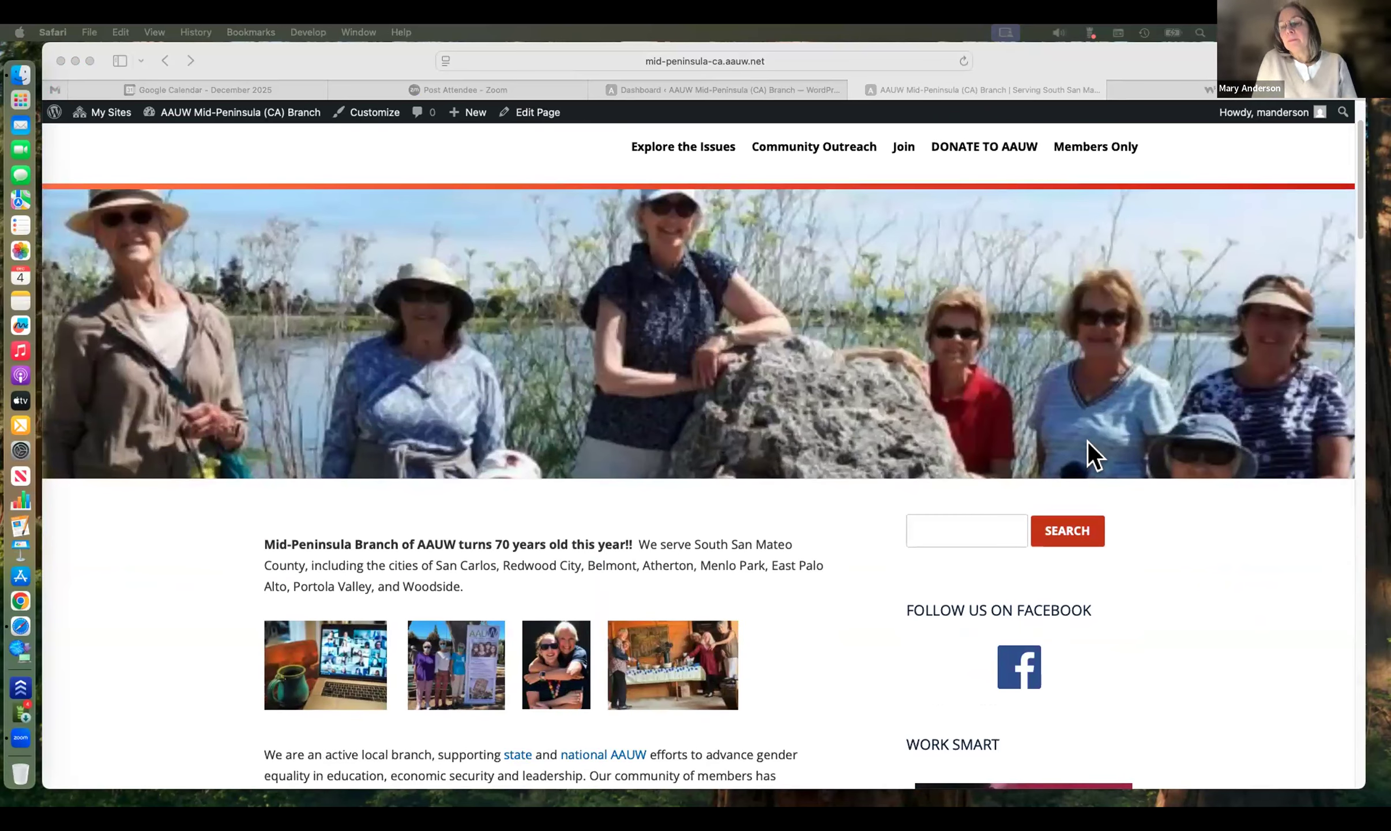
- Examine the Mid-Peninsula home page from header to footer, including its navigation, branch text, sidebar links and strategic plan sections
{"action": "scroll", "coordinate": [1088, 441], "scroll_direction": "up", "scroll_amount": 3}
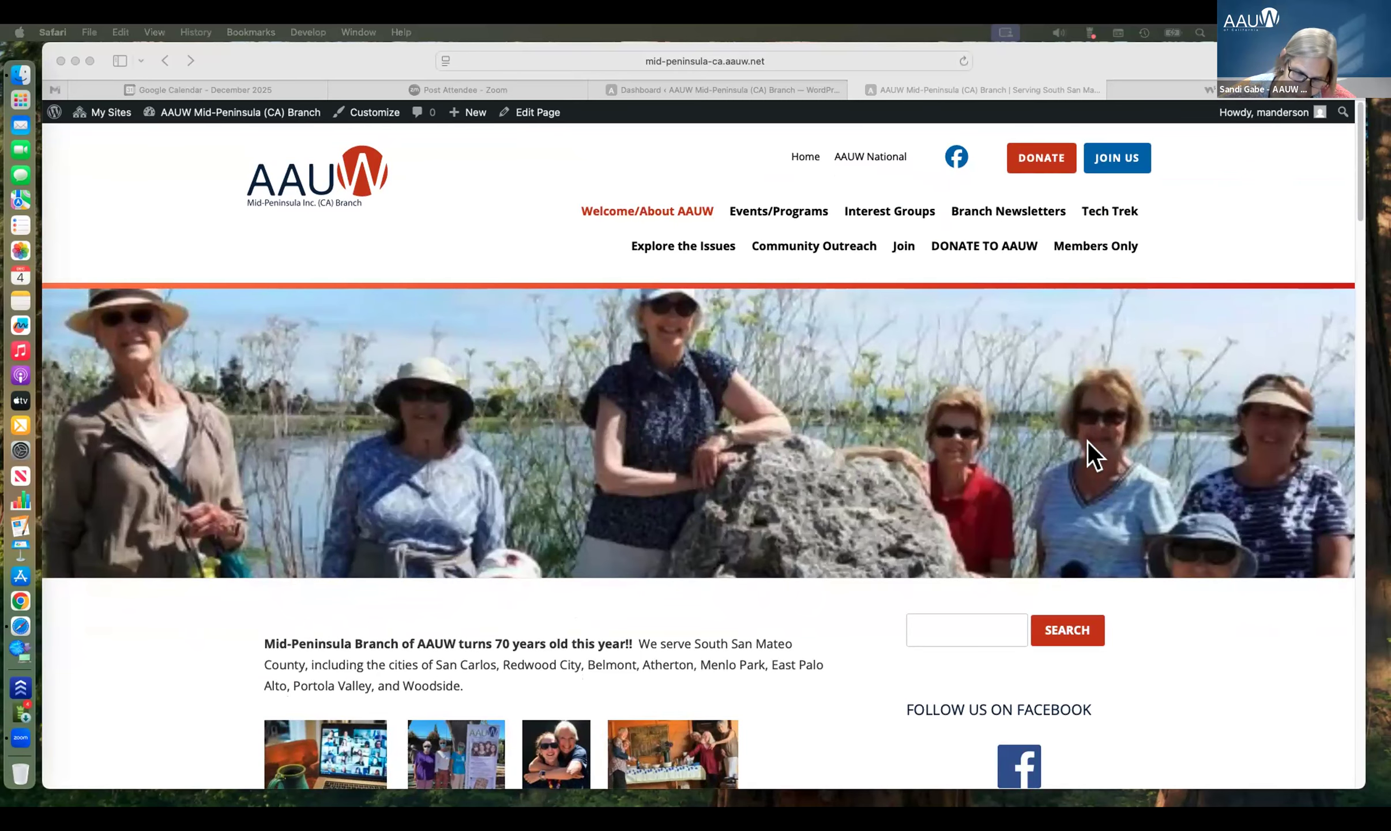
{"action": "scroll", "coordinate": [1088, 441], "scroll_direction": "down", "scroll_amount": 20}
{"action": "scroll", "coordinate": [1087, 441], "scroll_direction": "down", "scroll_amount": 10}
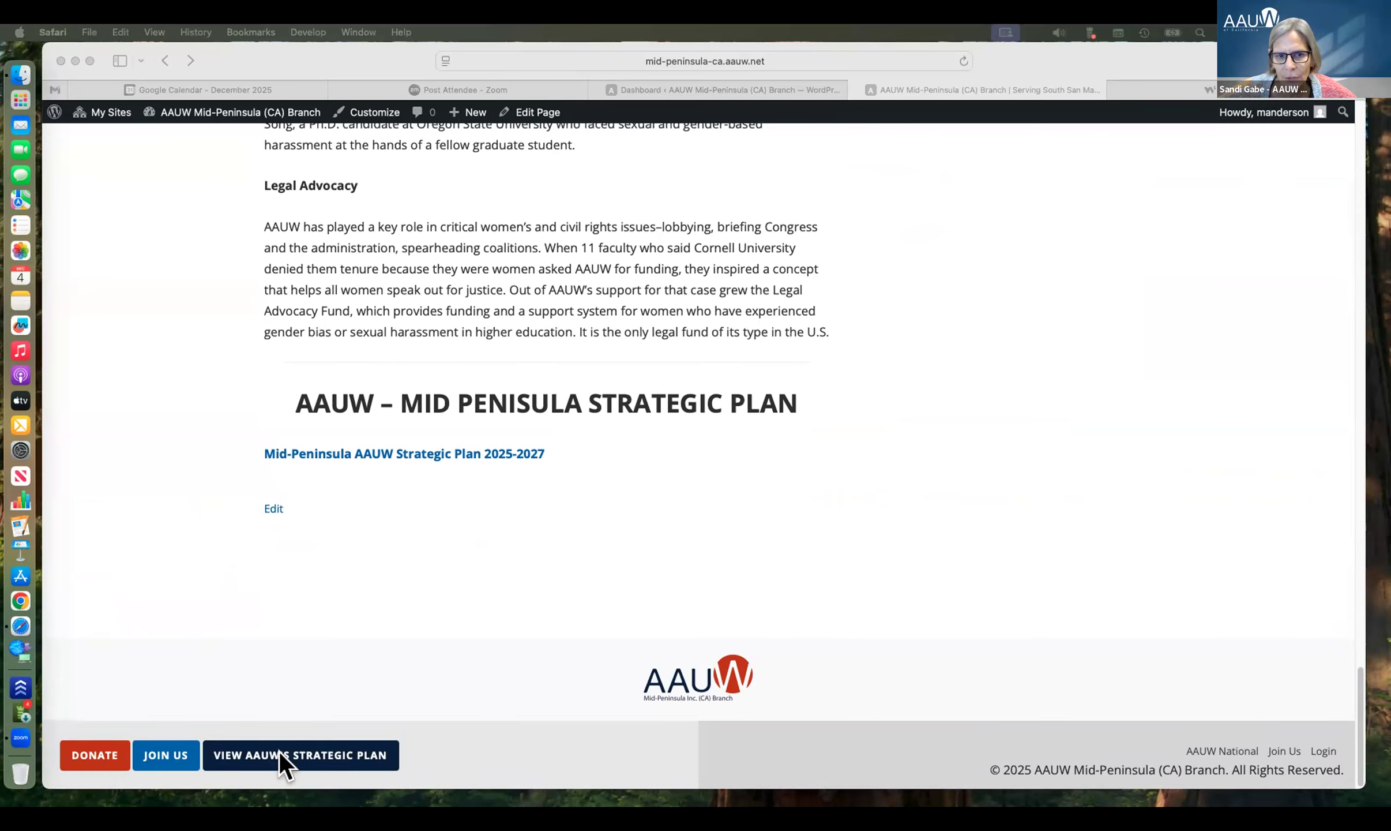
{"action": "scroll", "coordinate": [280, 751], "scroll_direction": "up", "scroll_amount": 20}
{"action": "scroll", "coordinate": [279, 751], "scroll_direction": "up", "scroll_amount": 15}
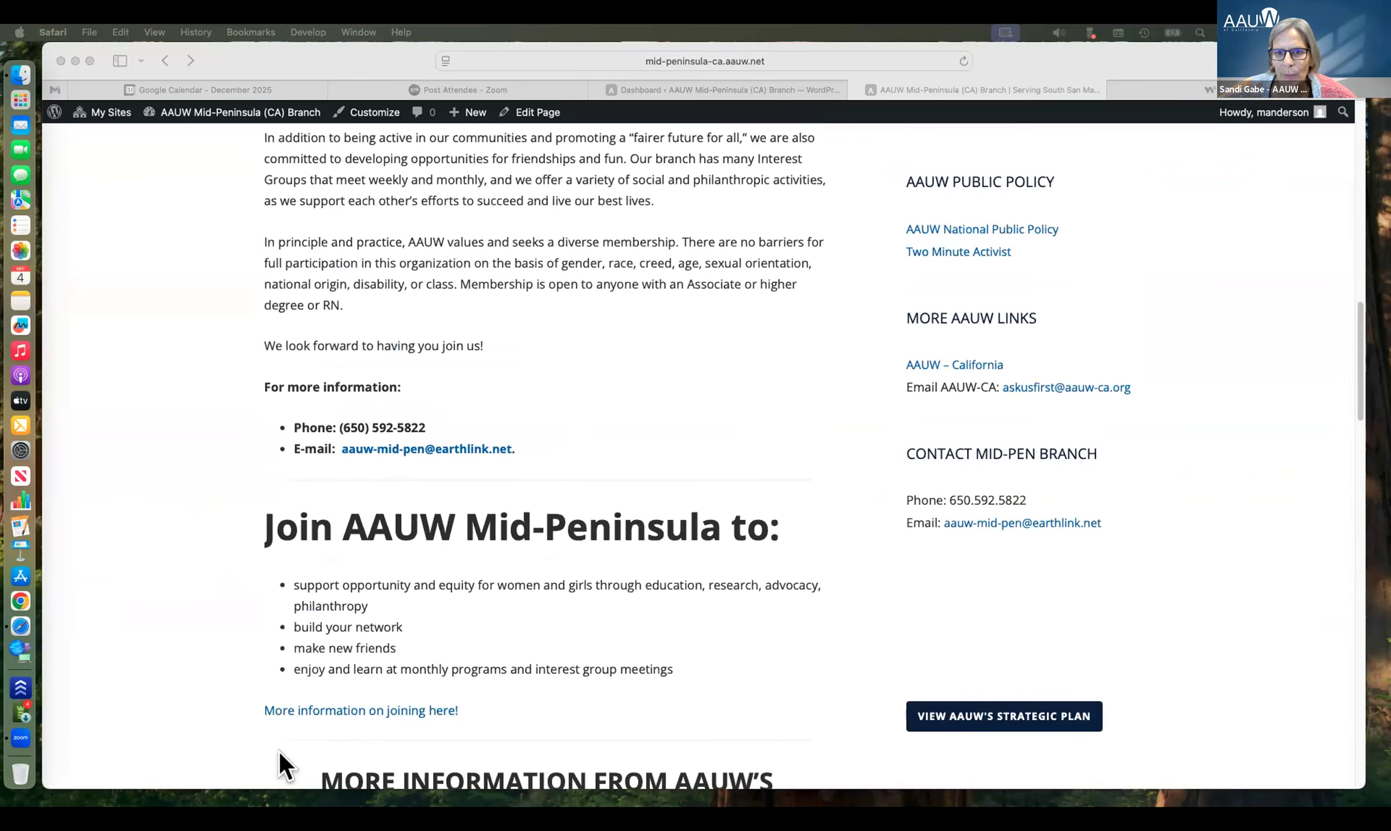
{"action": "scroll", "coordinate": [279, 751], "scroll_direction": "up", "scroll_amount": 10}
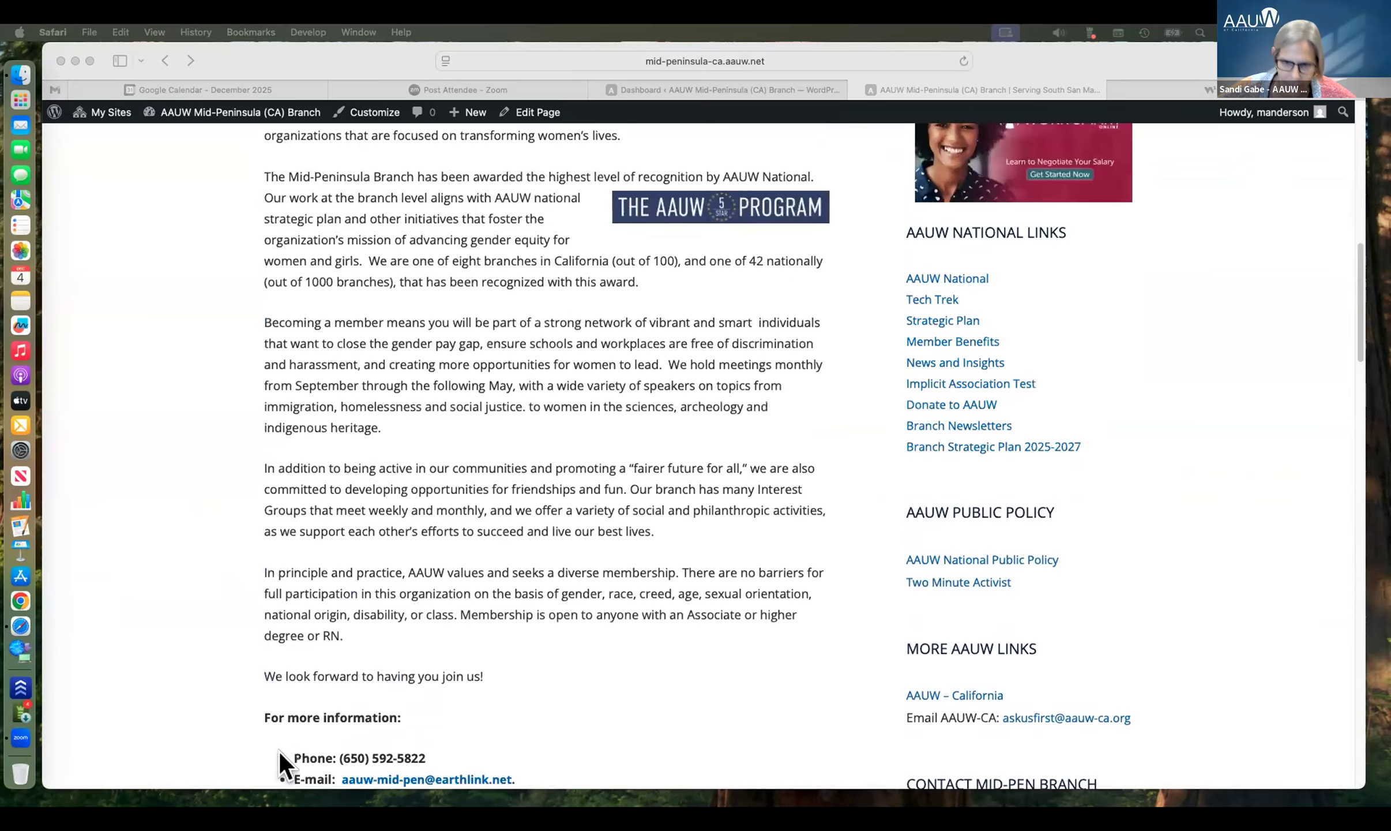
{"action": "scroll", "coordinate": [279, 751], "scroll_direction": "down", "scroll_amount": 5}
{"action": "scroll", "coordinate": [280, 751], "scroll_direction": "down", "scroll_amount": 3}
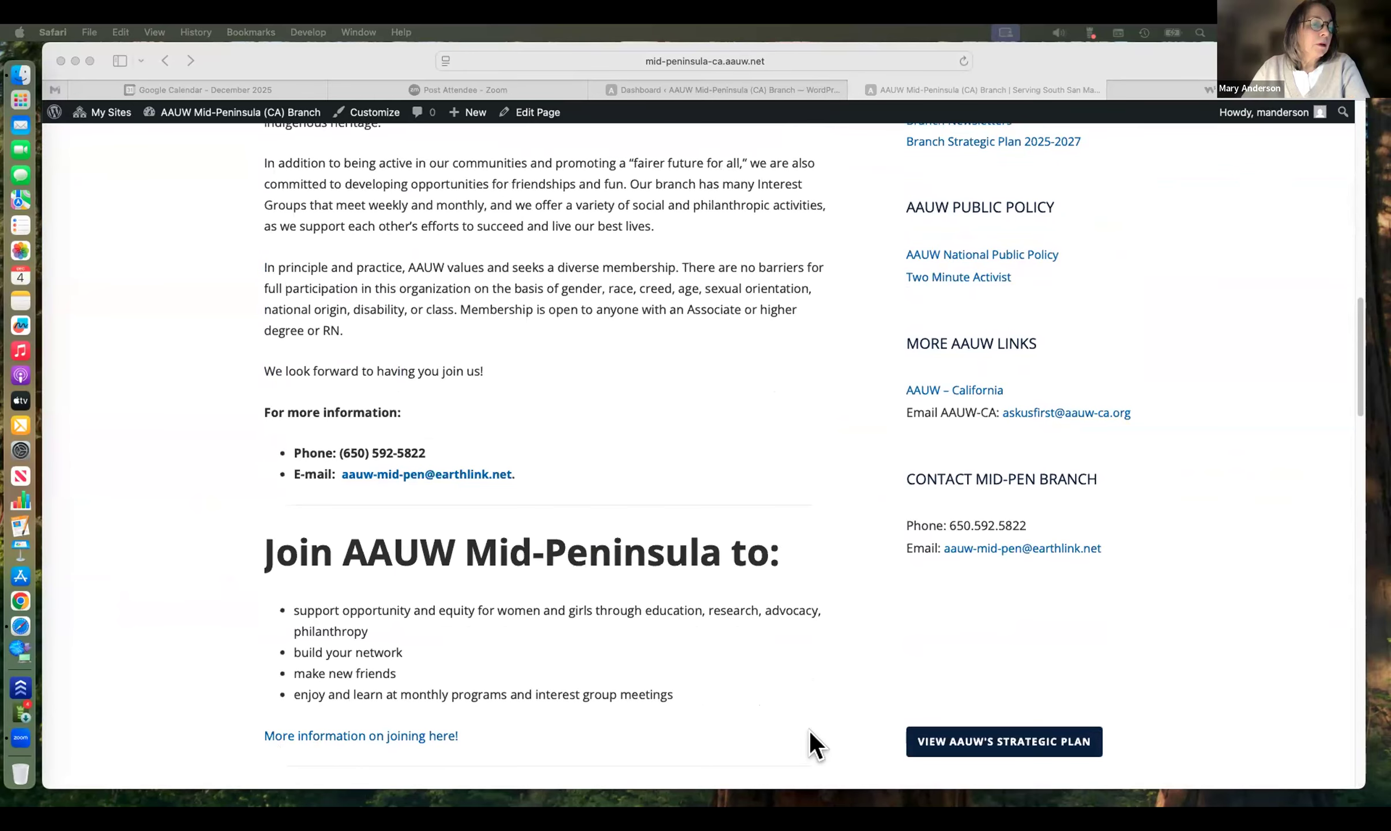
{"action": "scroll", "coordinate": [810, 730], "scroll_direction": "down", "scroll_amount": 3}
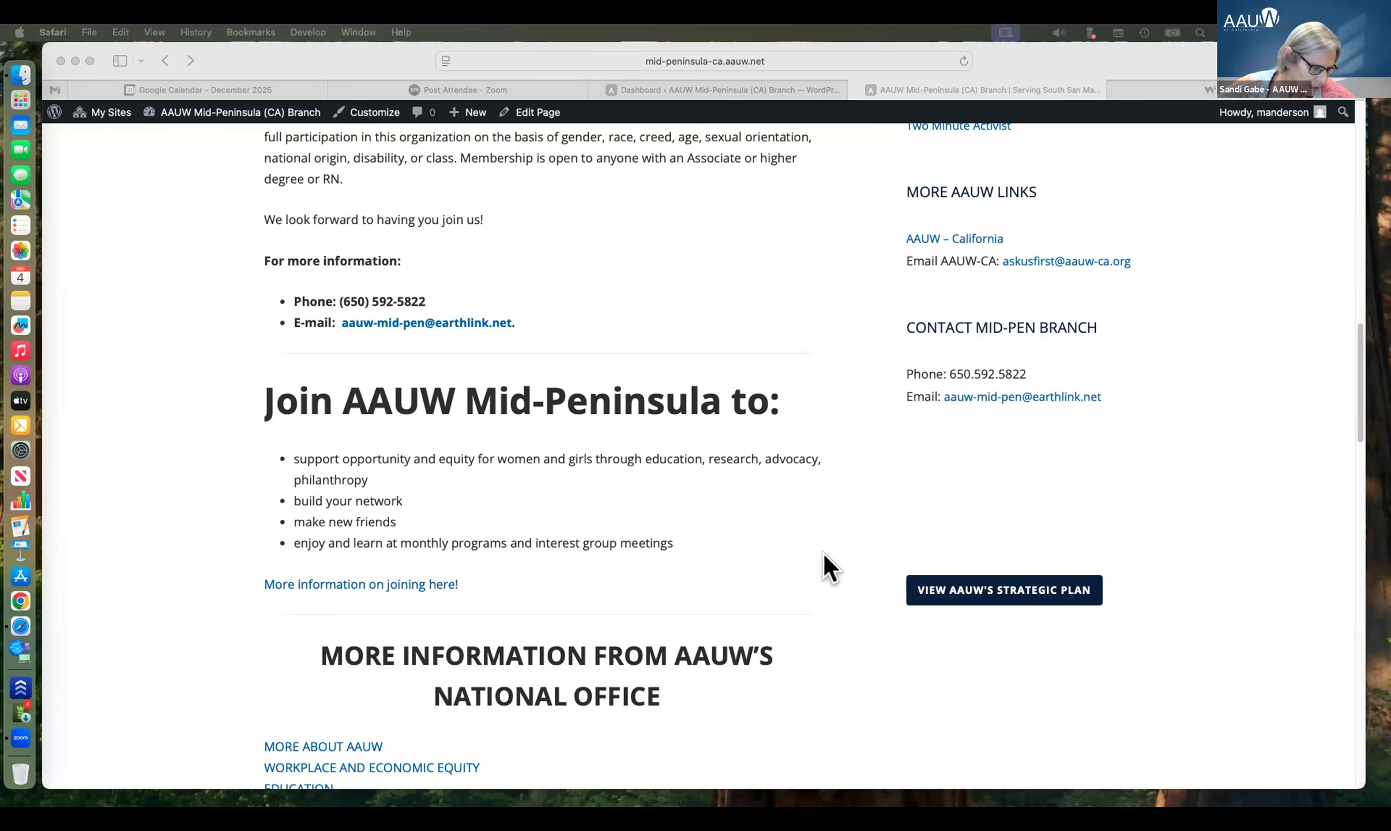
{"action": "scroll", "coordinate": [824, 553], "scroll_direction": "up", "scroll_amount": 12}
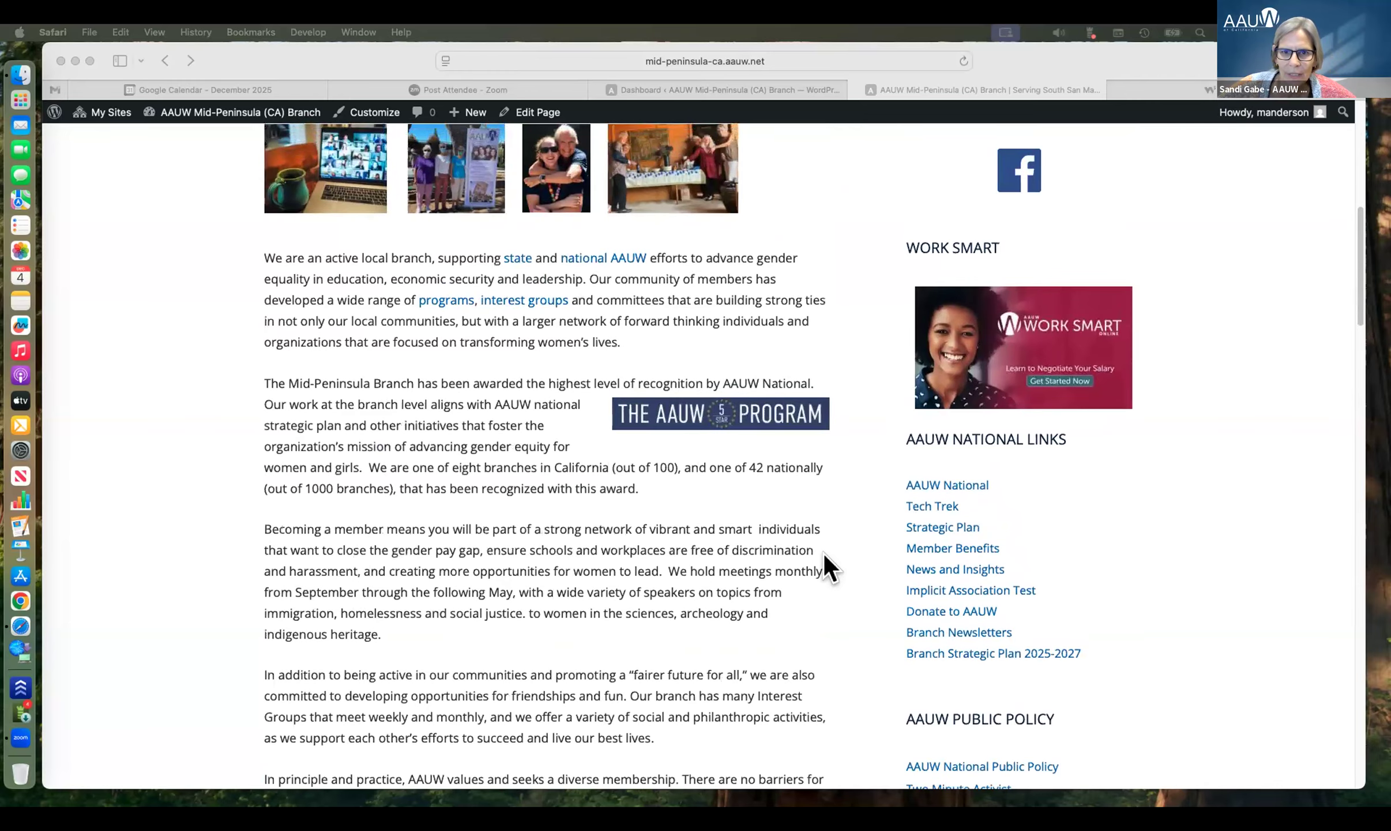
{"action": "scroll", "coordinate": [824, 554], "scroll_direction": "up", "scroll_amount": 10}
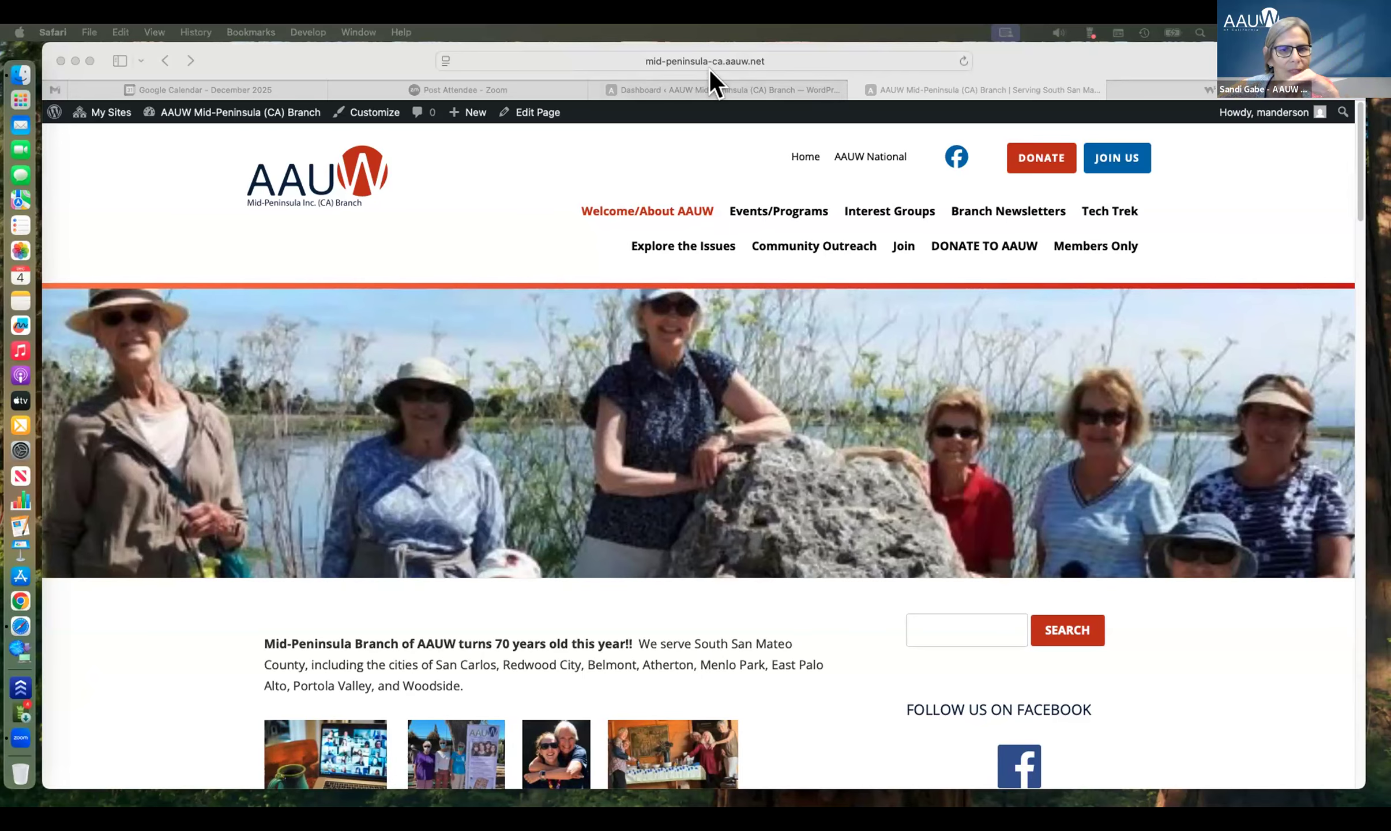
- Open the branch's Site Settings in the dashboard and review the logo, Join Us and Donate links, resource links, branch address and social media
{"action": "left_click", "coordinate": [699, 89]}
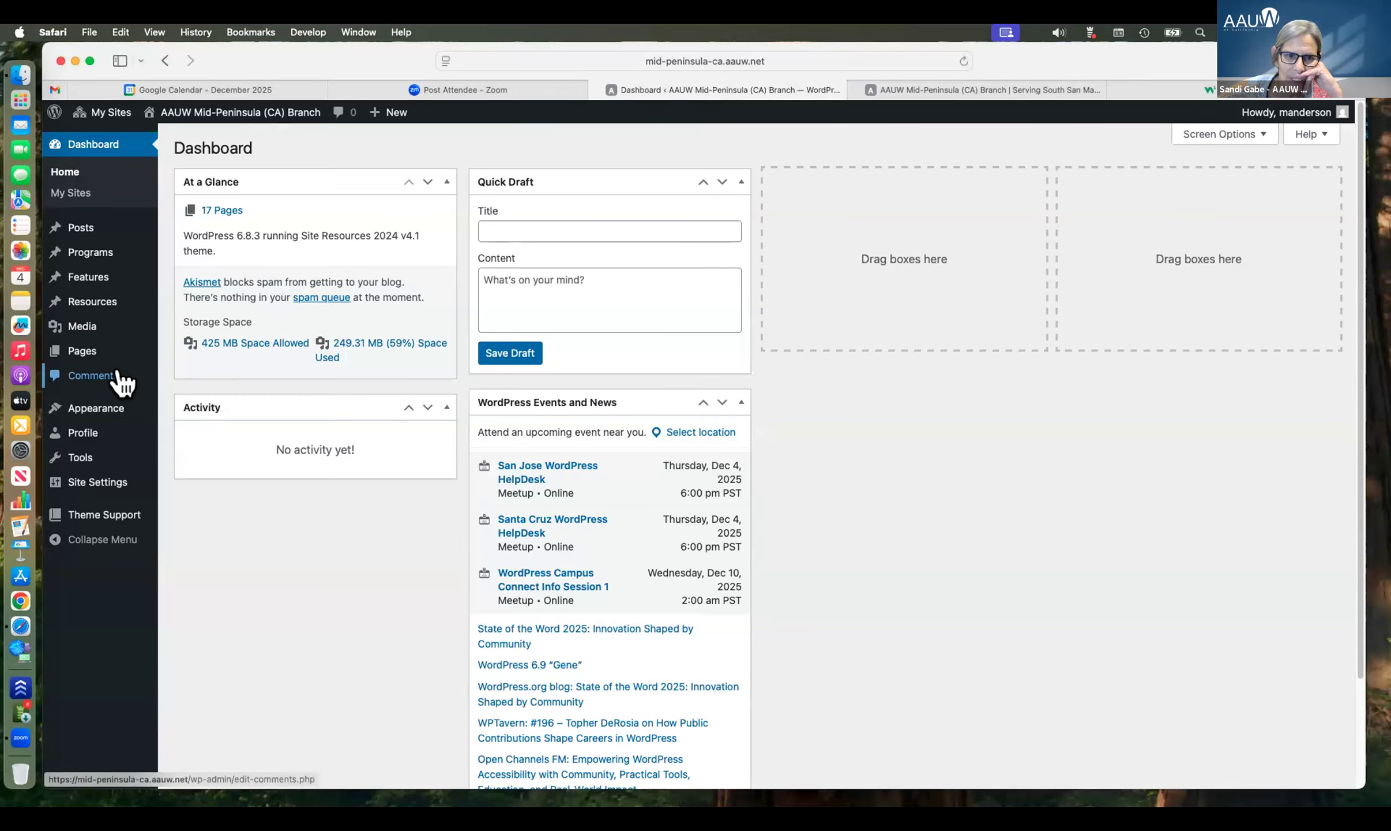
{"action": "left_click", "coordinate": [82, 476]}
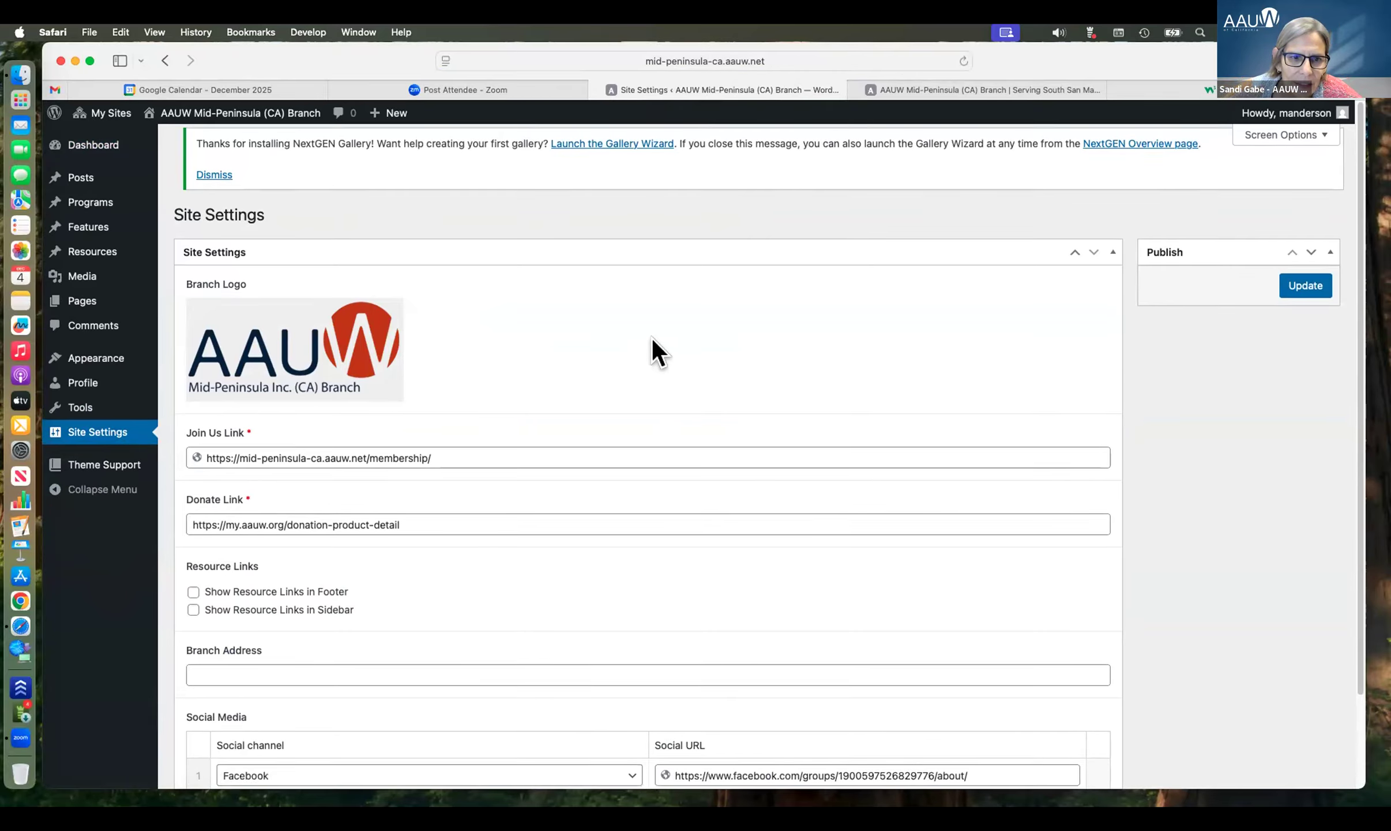
{"action": "scroll", "coordinate": [652, 338], "scroll_direction": "down", "scroll_amount": 3}
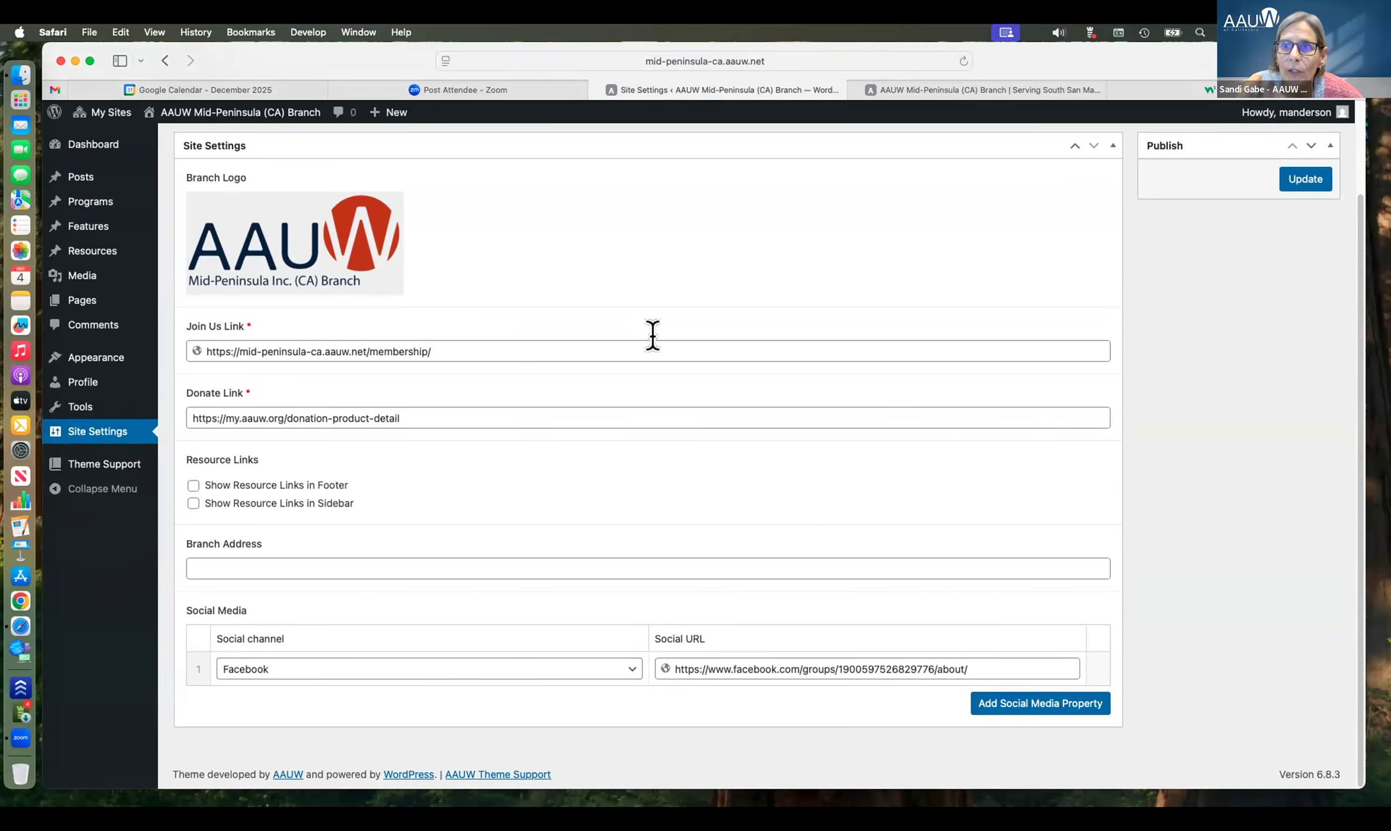
{"action": "scroll", "coordinate": [652, 335], "scroll_direction": "up", "scroll_amount": 1}
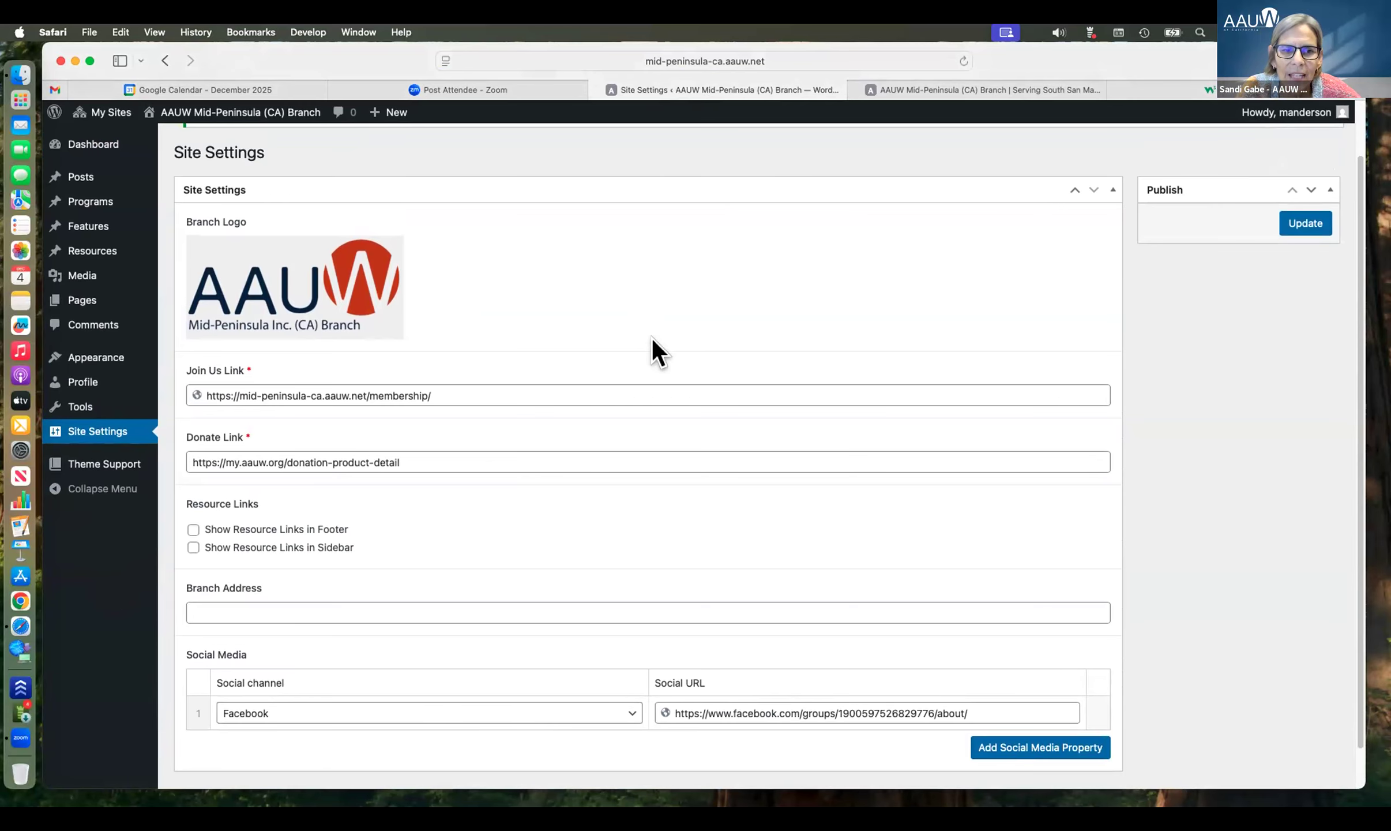
{"action": "scroll", "coordinate": [652, 339], "scroll_direction": "down", "scroll_amount": 1}
{"action": "scroll", "coordinate": [652, 340], "scroll_direction": "down", "scroll_amount": 2}
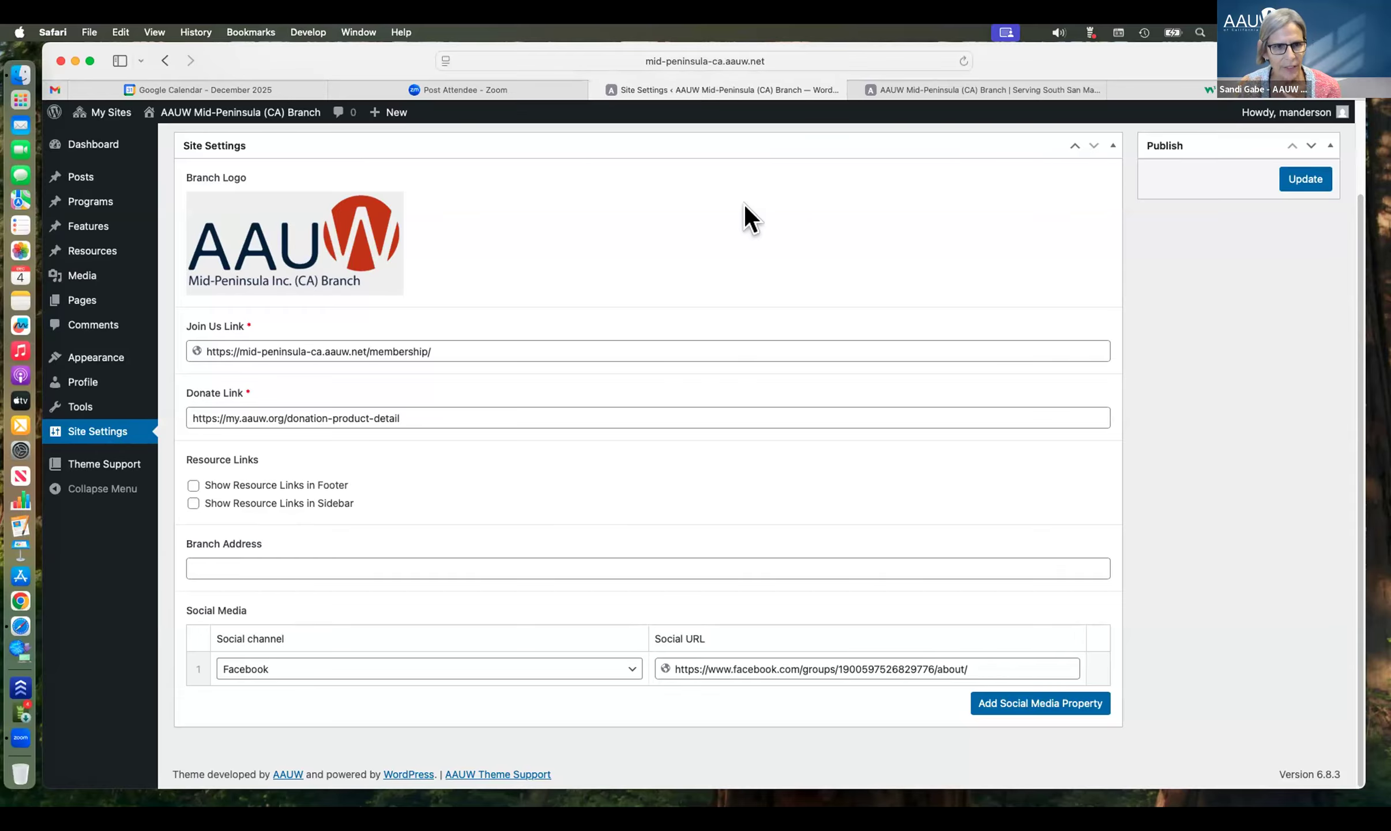
{"action": "scroll", "coordinate": [510, 220], "scroll_direction": "down", "scroll_amount": 1}
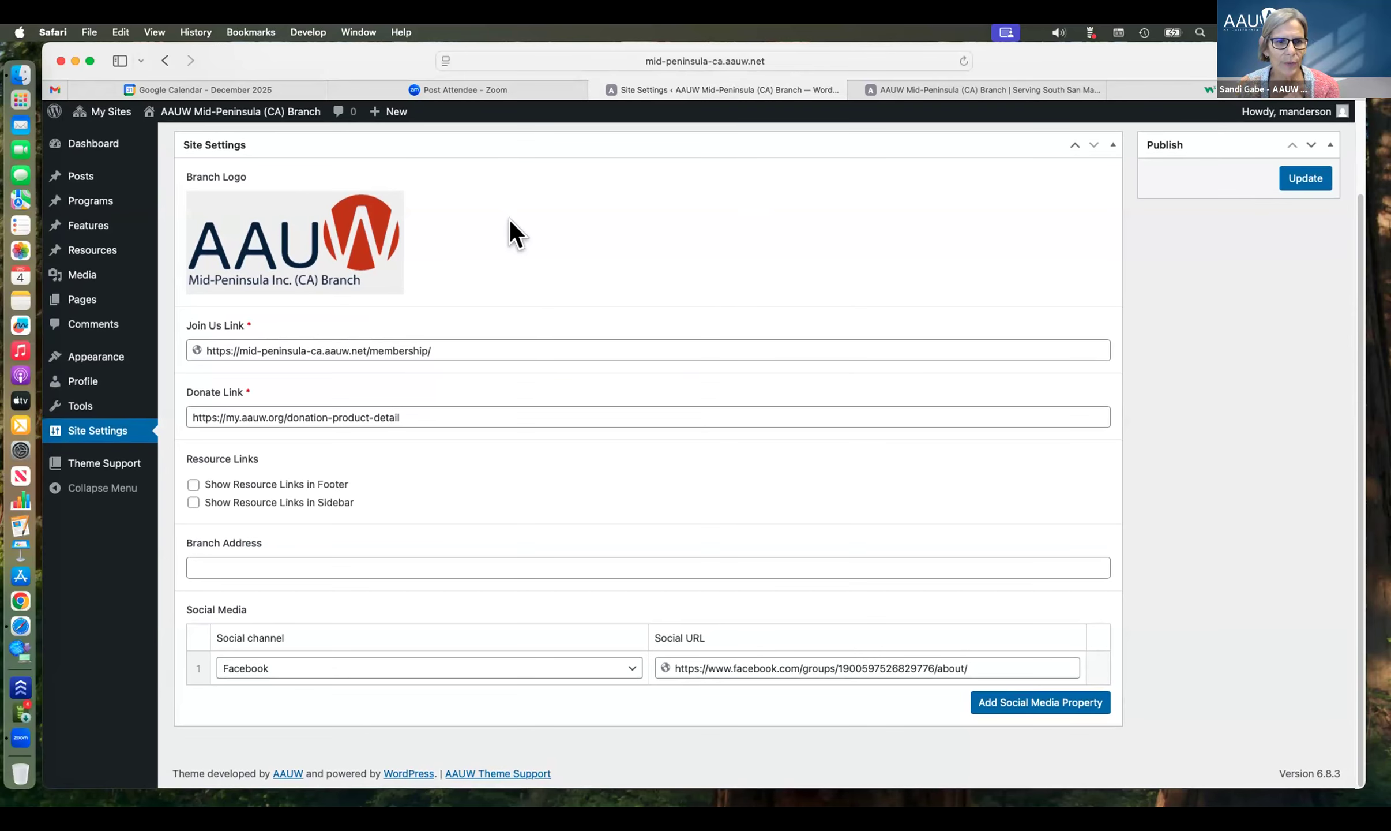
{"action": "left_click", "coordinate": [267, 561]}
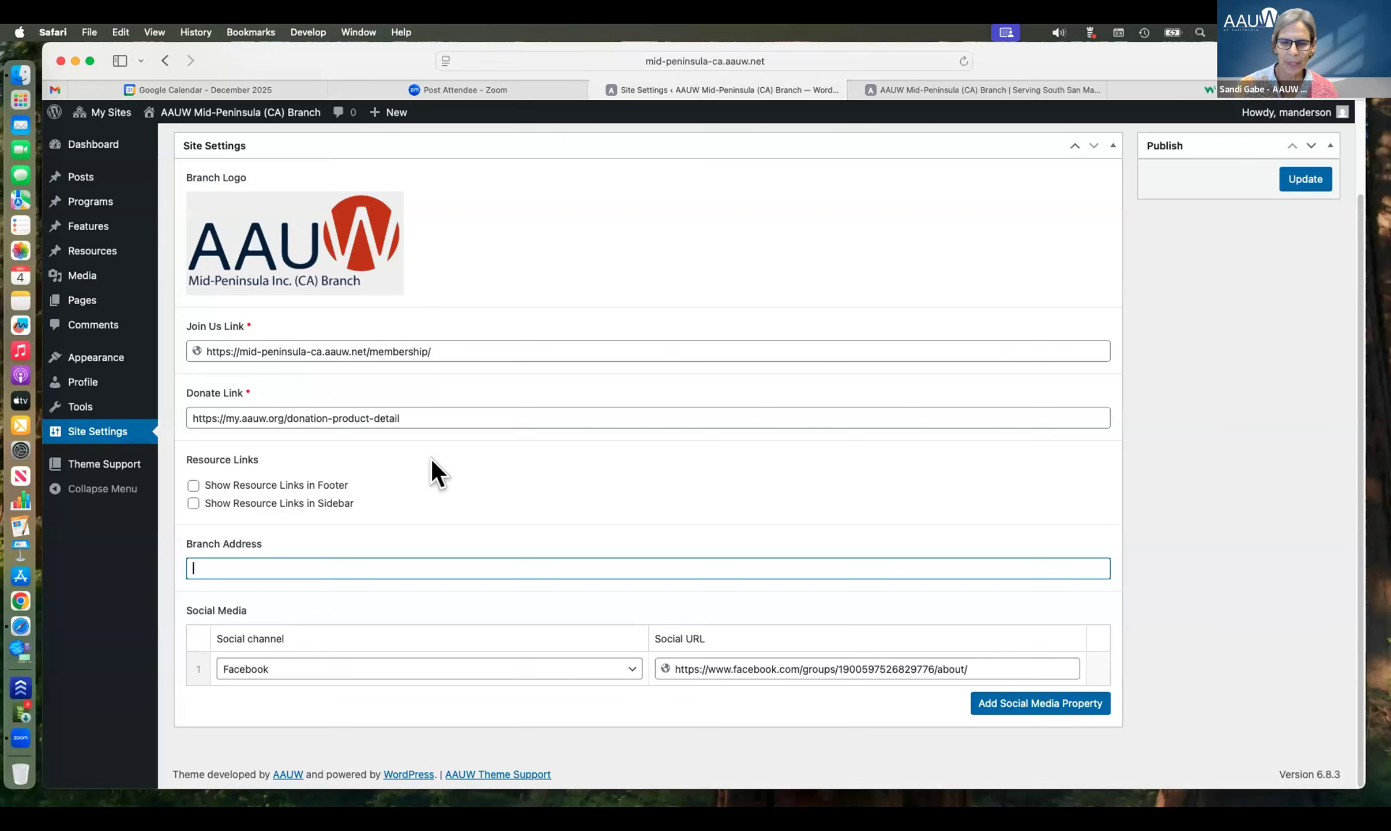
- Add a second social media property with Instagram as its channel, and remove that row again
{"action": "left_click", "coordinate": [1035, 703]}
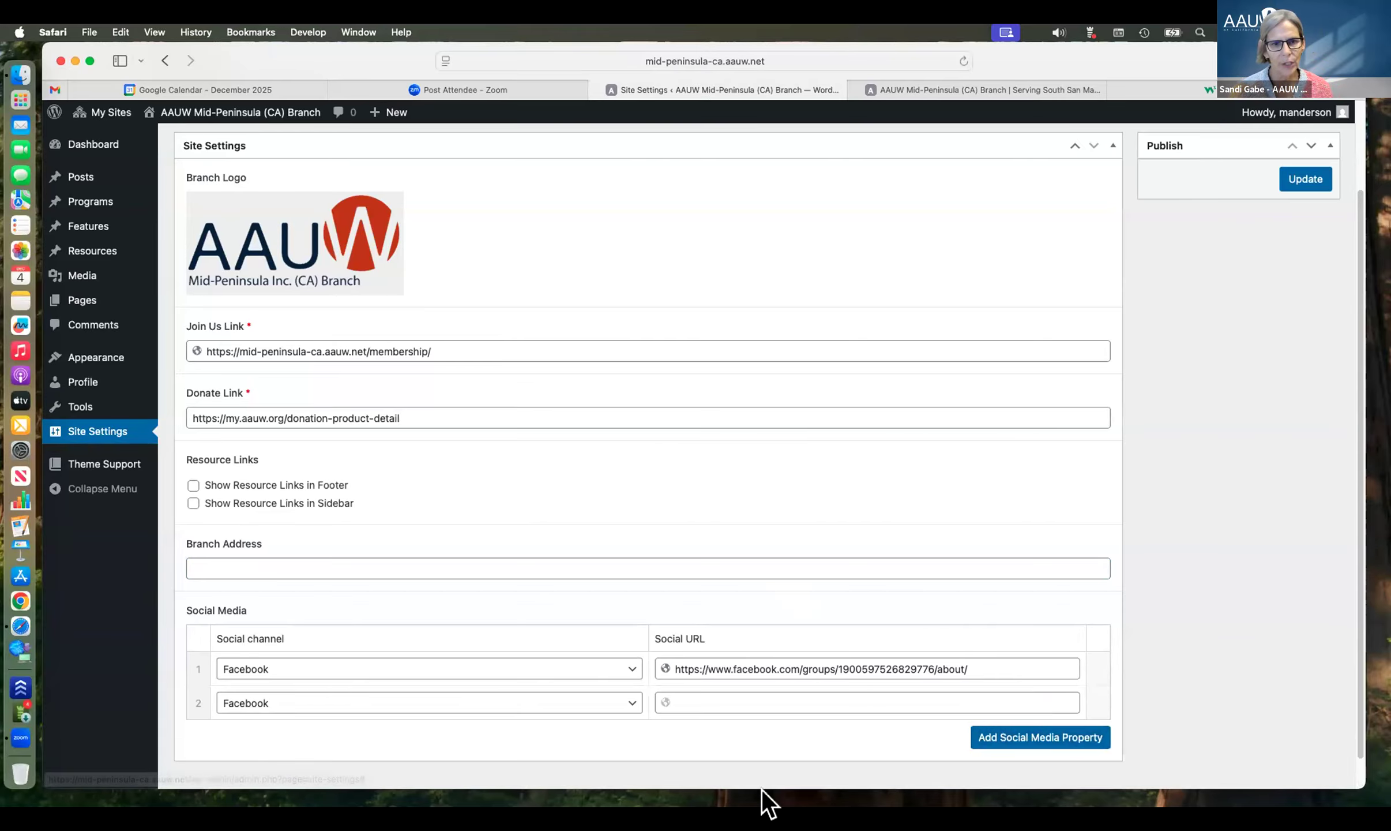
{"action": "left_click", "coordinate": [623, 702]}
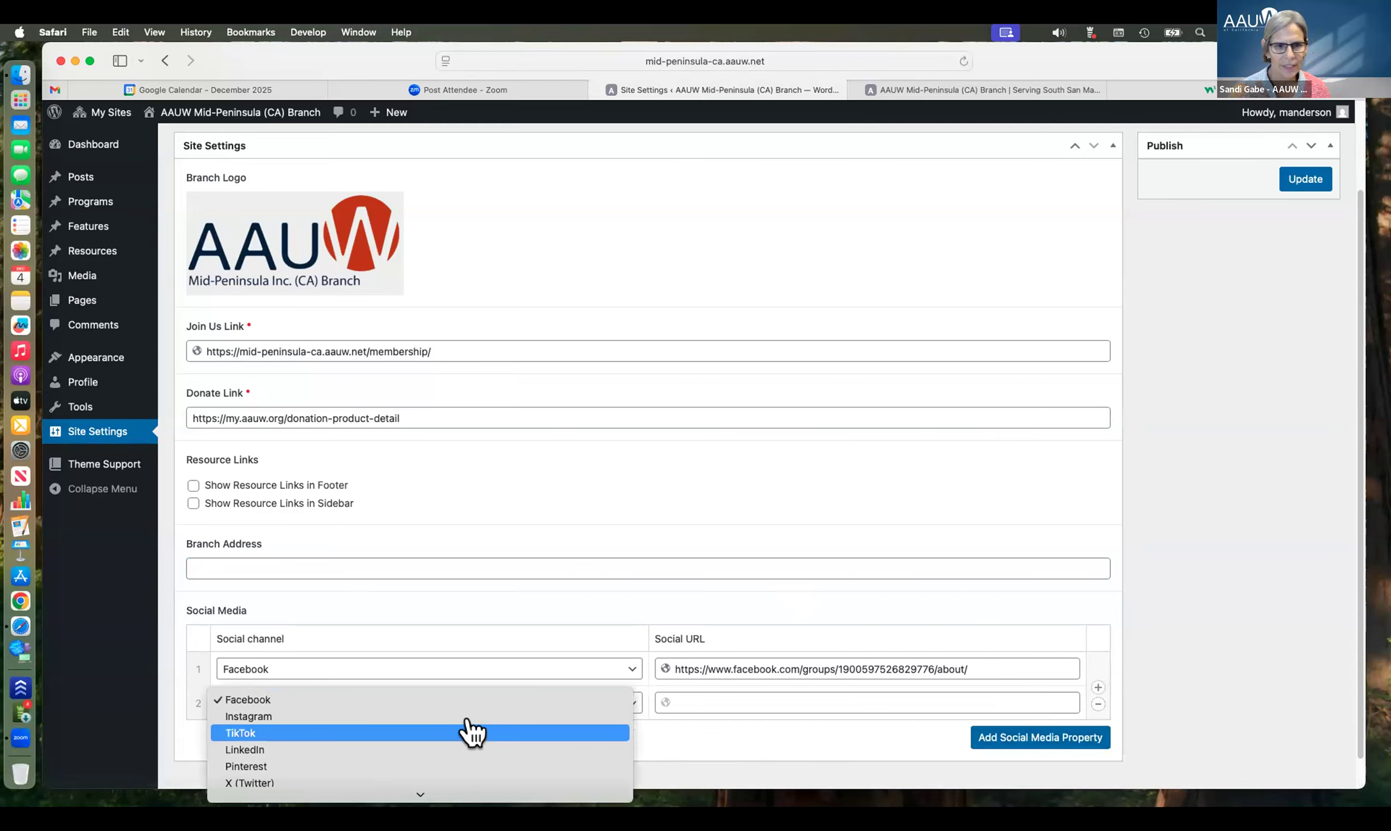
{"action": "left_click", "coordinate": [477, 717]}
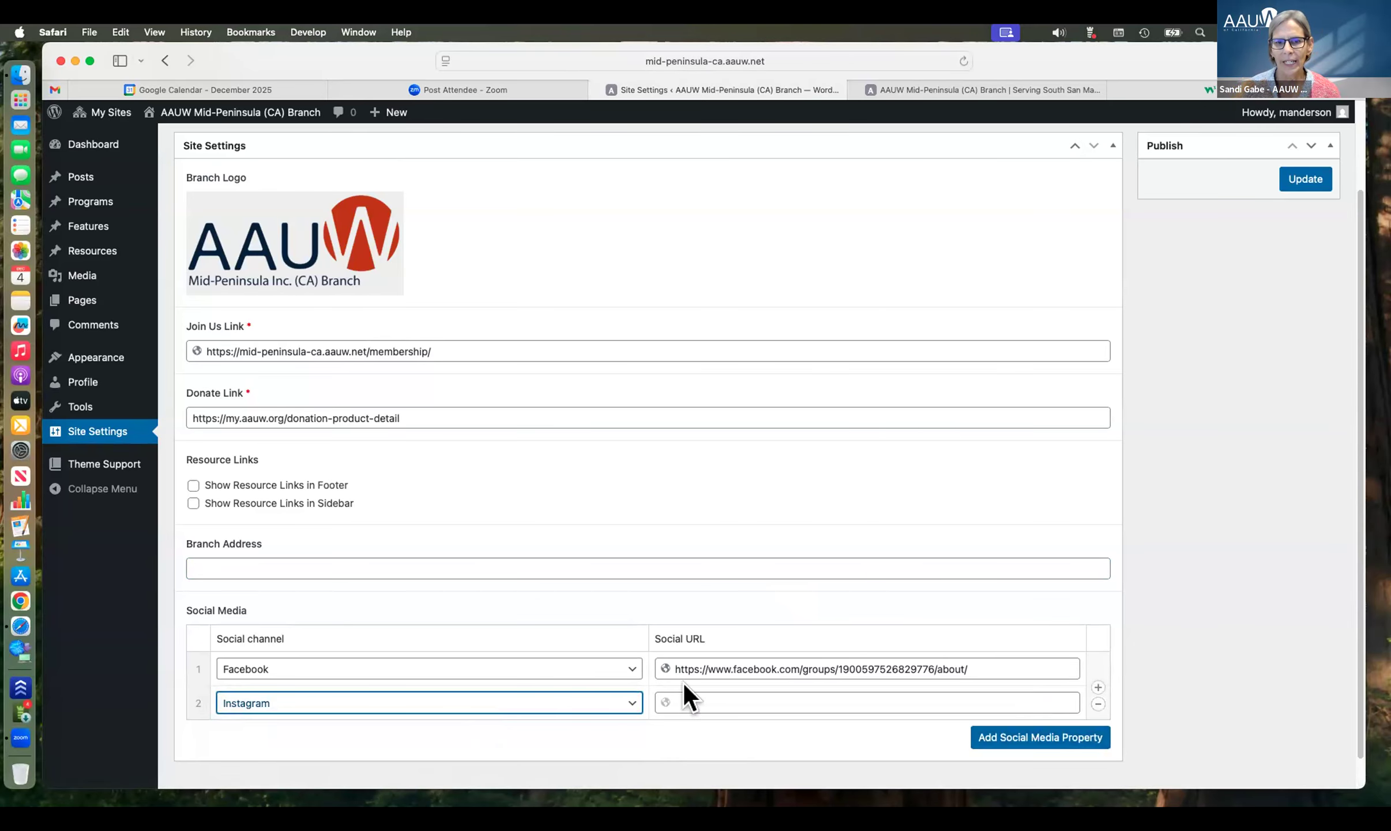
{"action": "scroll", "coordinate": [1205, 302], "scroll_direction": "down", "scroll_amount": 2}
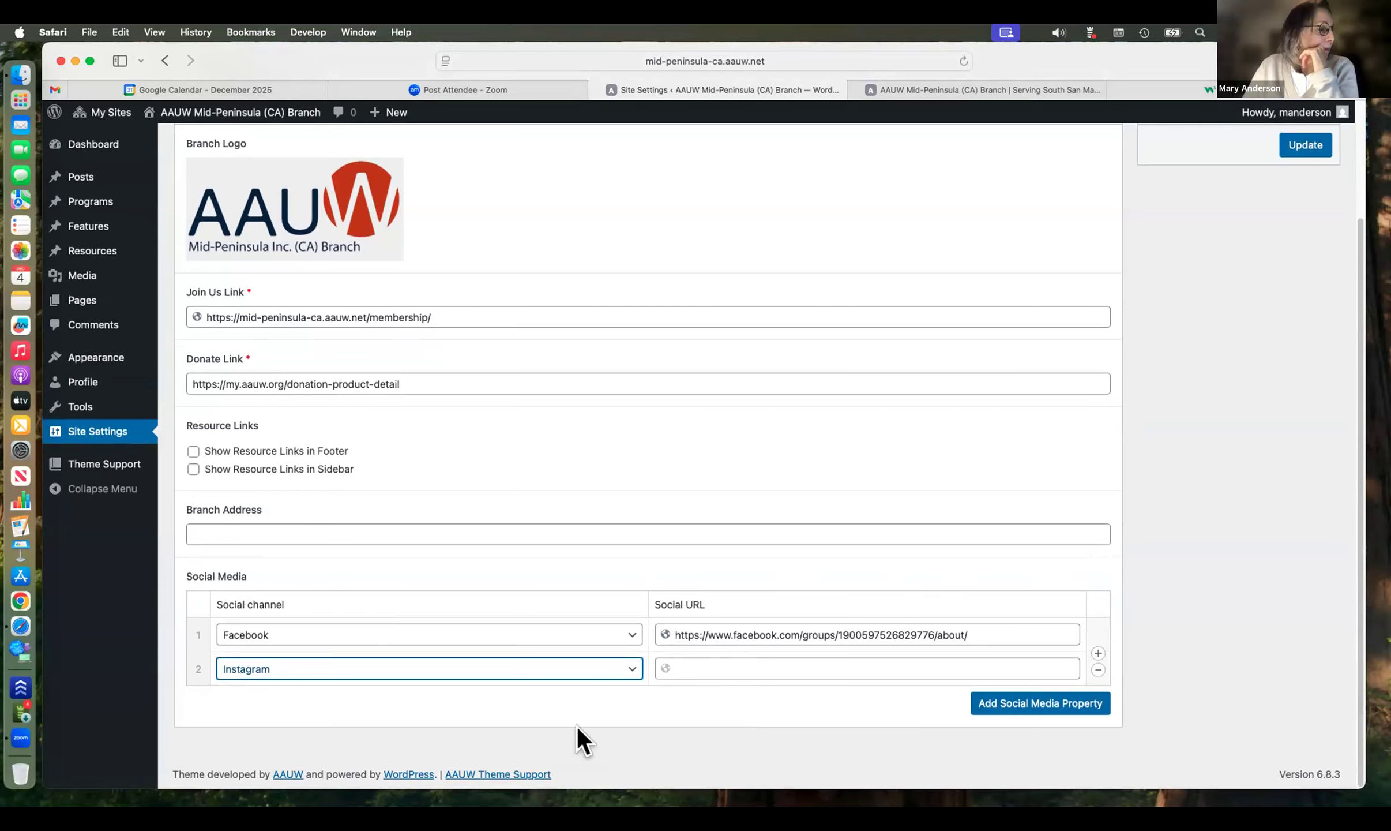
{"action": "left_click", "coordinate": [1095, 668]}
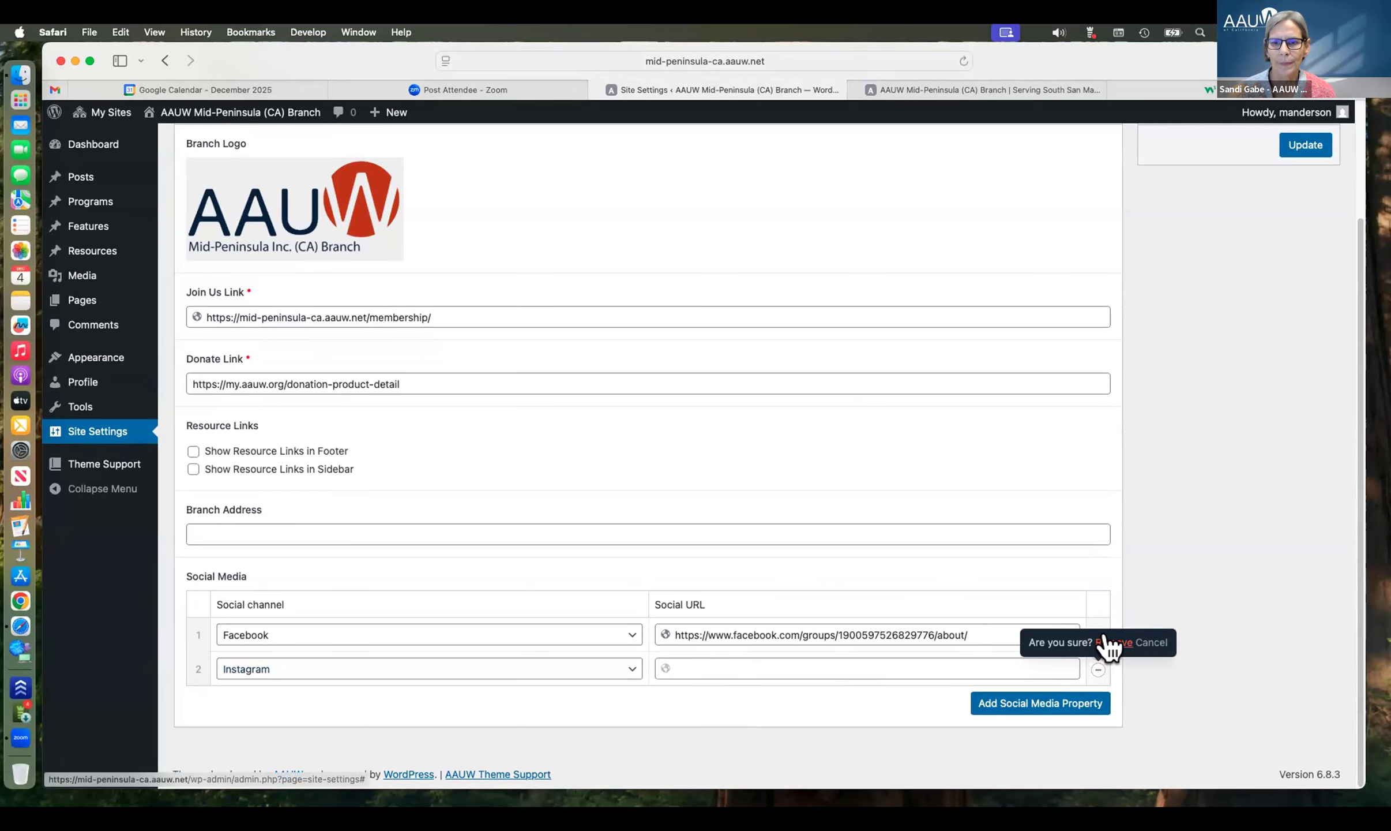
{"action": "left_click", "coordinate": [1103, 642]}
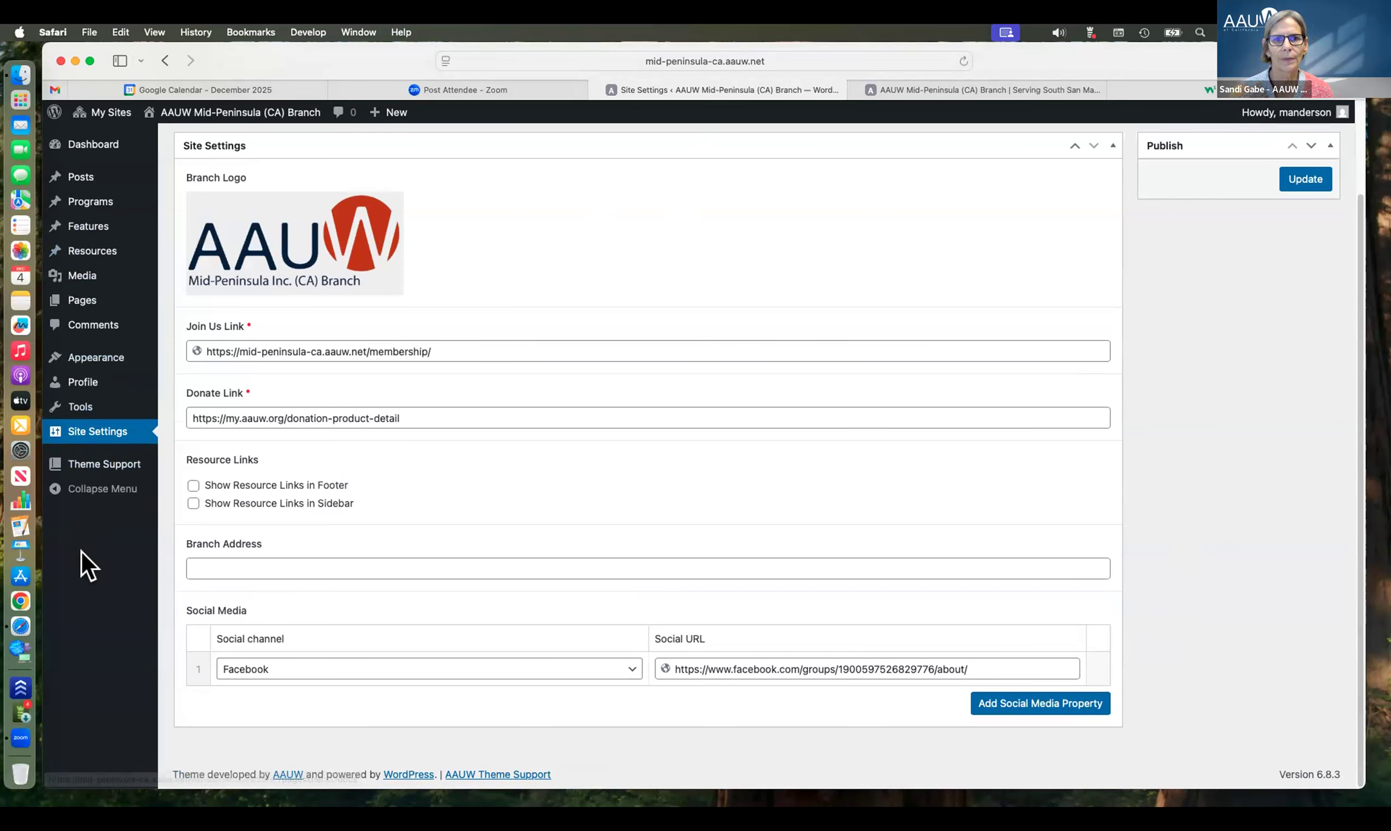
- Compare the header of the branch home page with the entries in Site Settings, finishing on the home page
{"action": "left_click", "coordinate": [972, 88]}
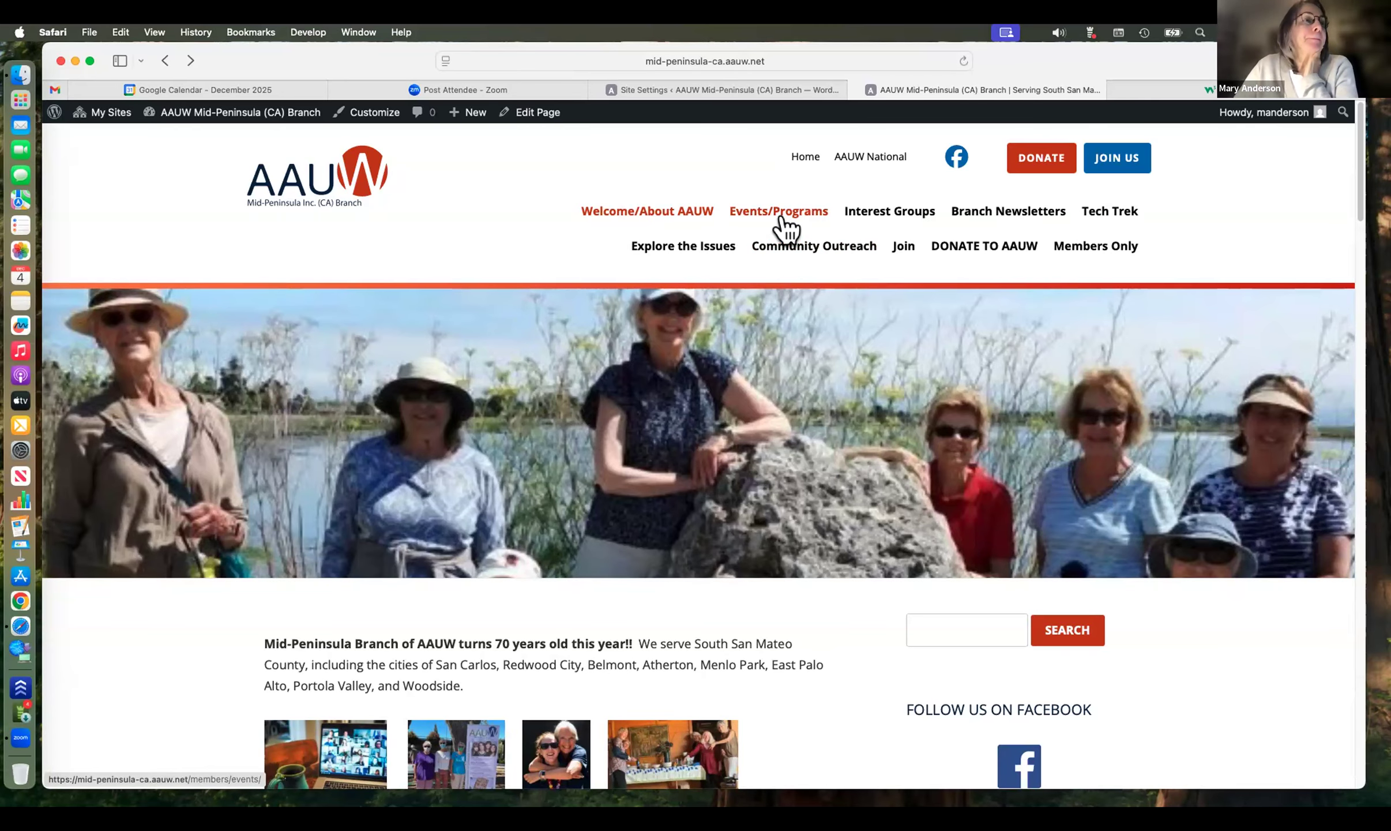
{"action": "left_click", "coordinate": [727, 84]}
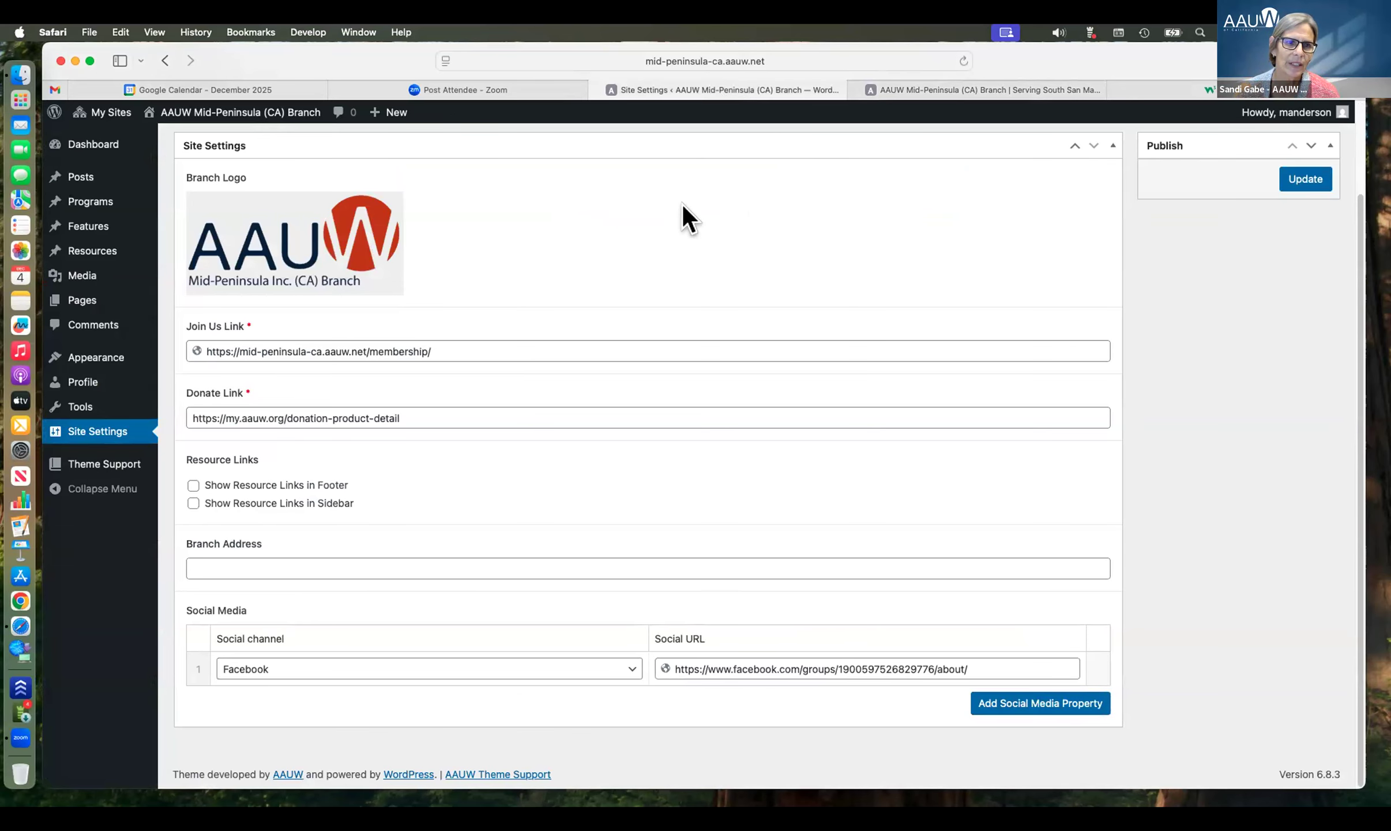
{"action": "left_click", "coordinate": [942, 92]}
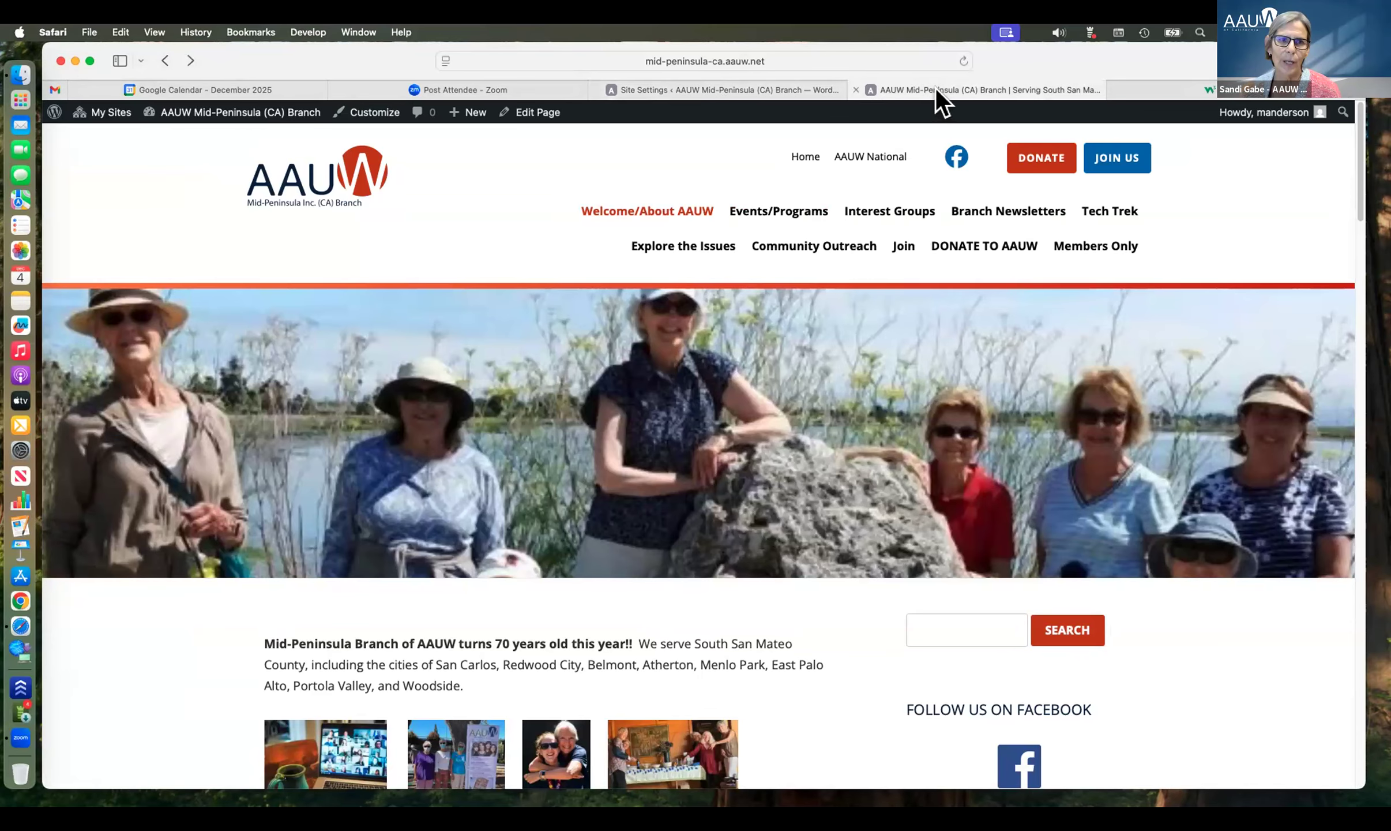
- Preview the Events/Programs page in the site Customizer and return to the branch home page
{"action": "left_click", "coordinate": [358, 112]}
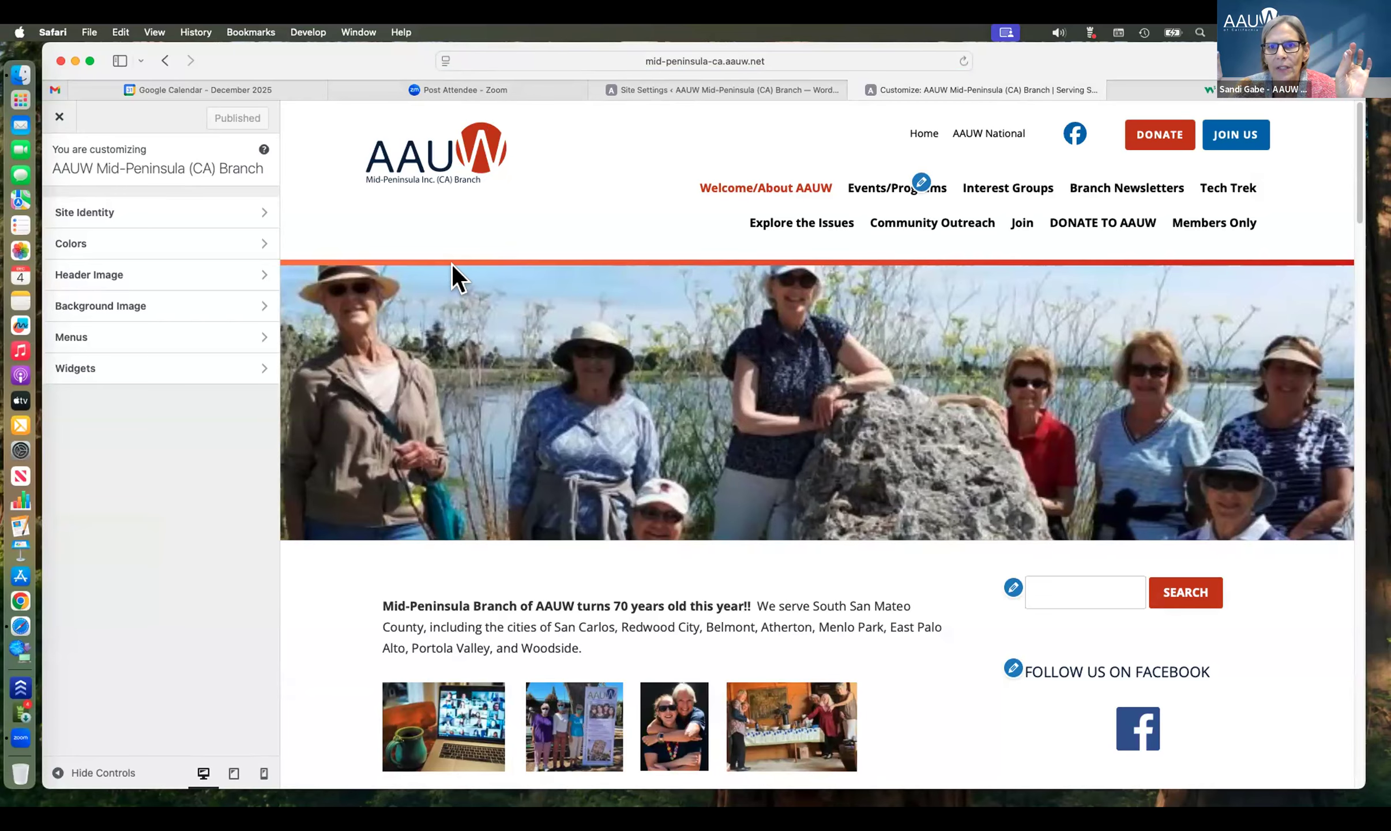
{"action": "left_click", "coordinate": [883, 183]}
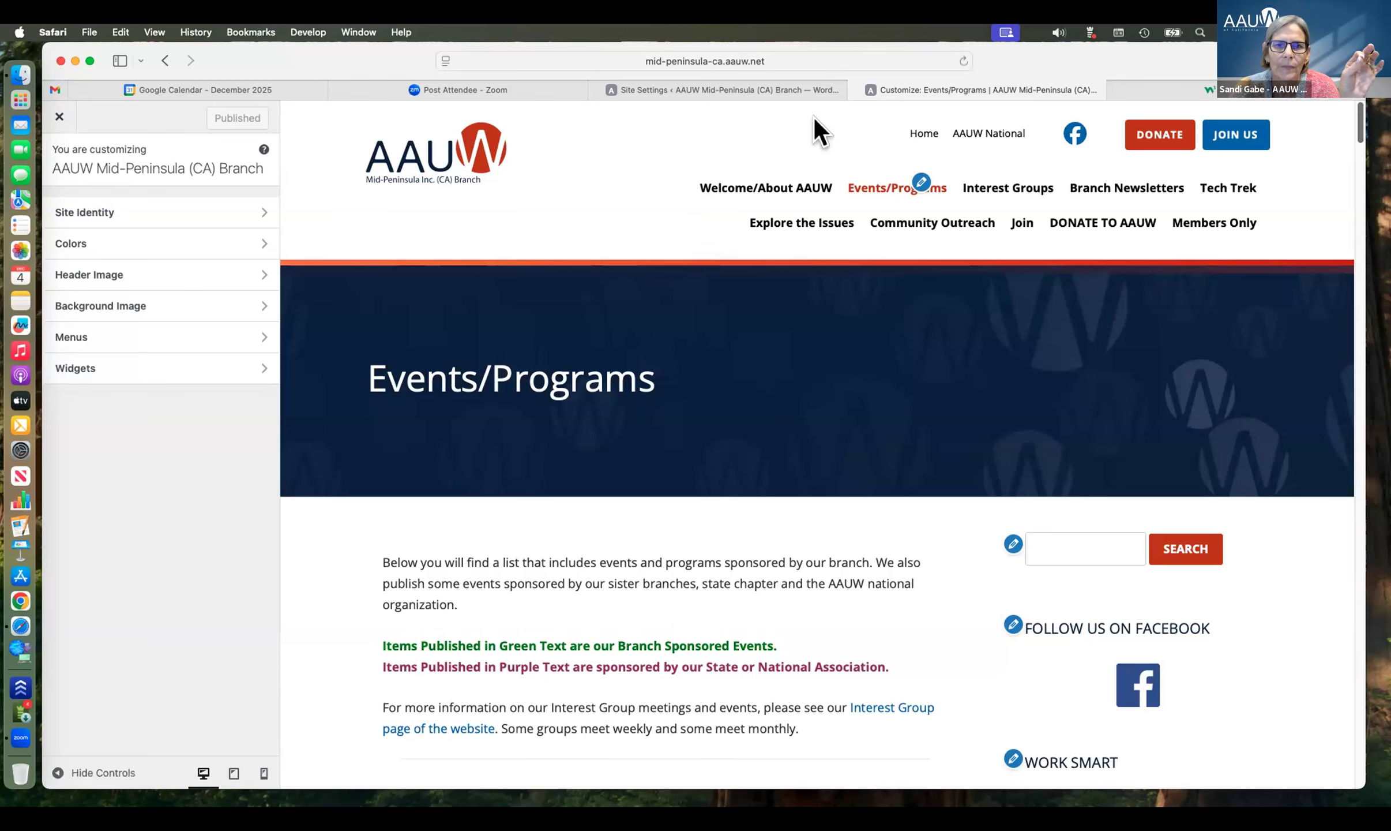
{"action": "left_click", "coordinate": [164, 60]}
{"action": "left_click", "coordinate": [164, 60]}
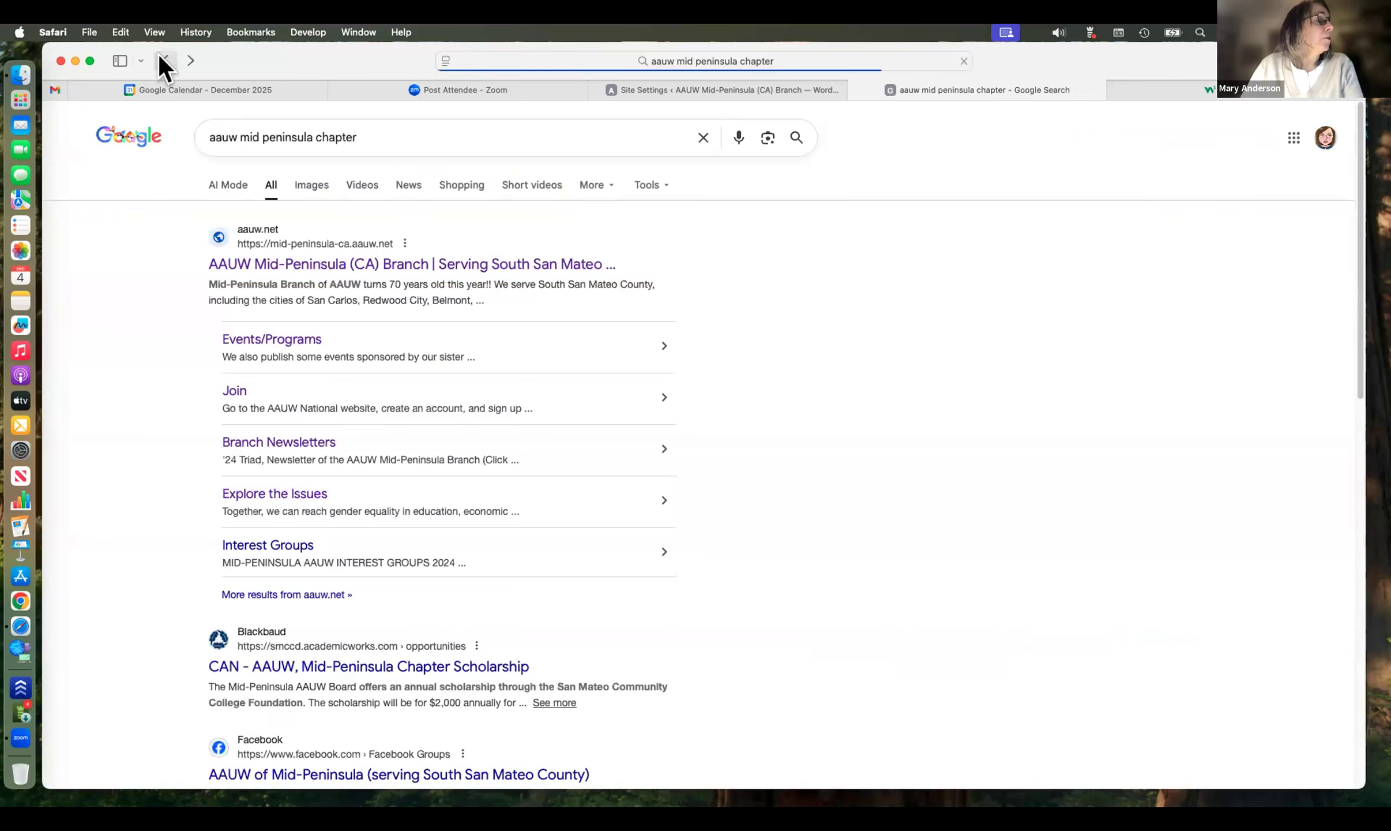
{"action": "left_click", "coordinate": [183, 59]}
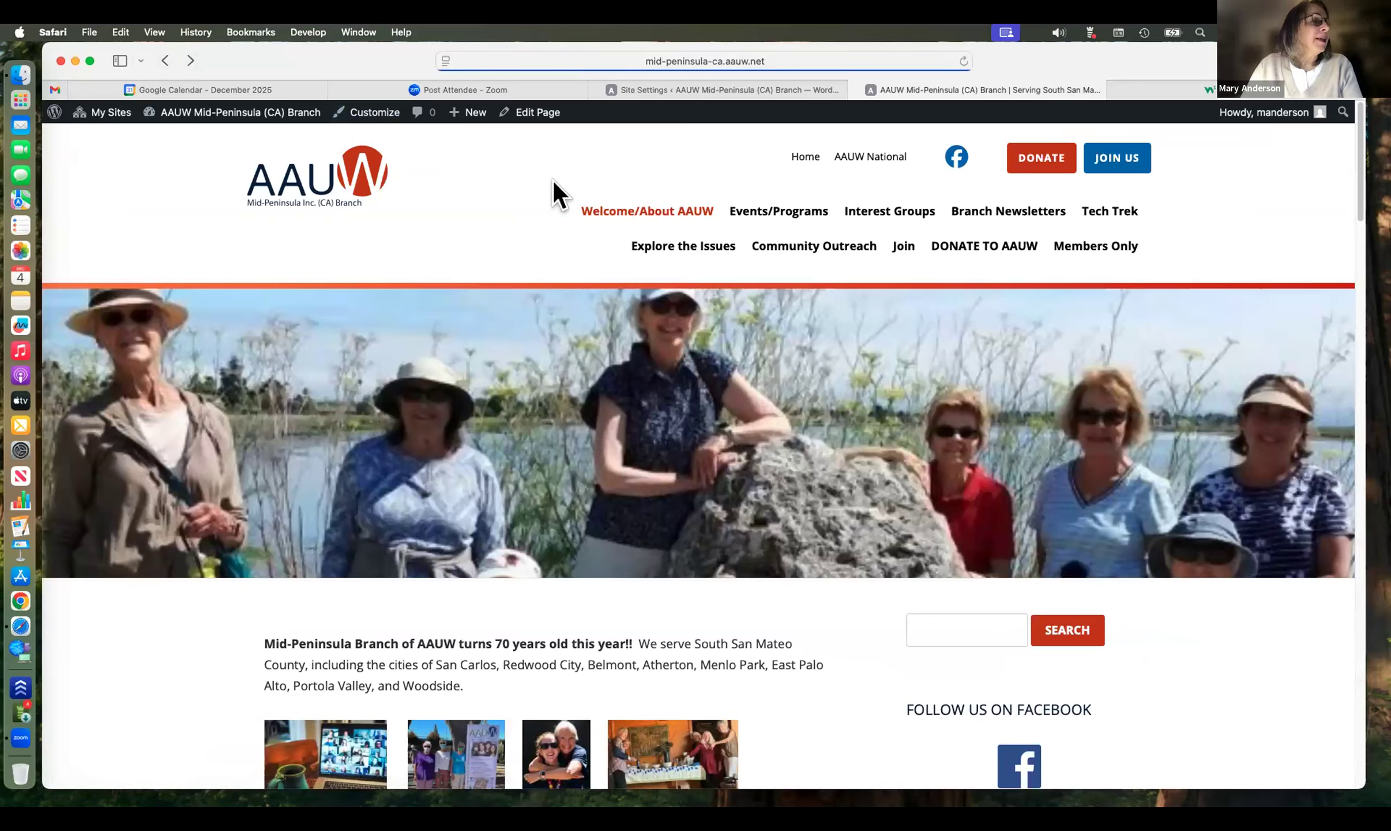
{"action": "left_click", "coordinate": [367, 111]}
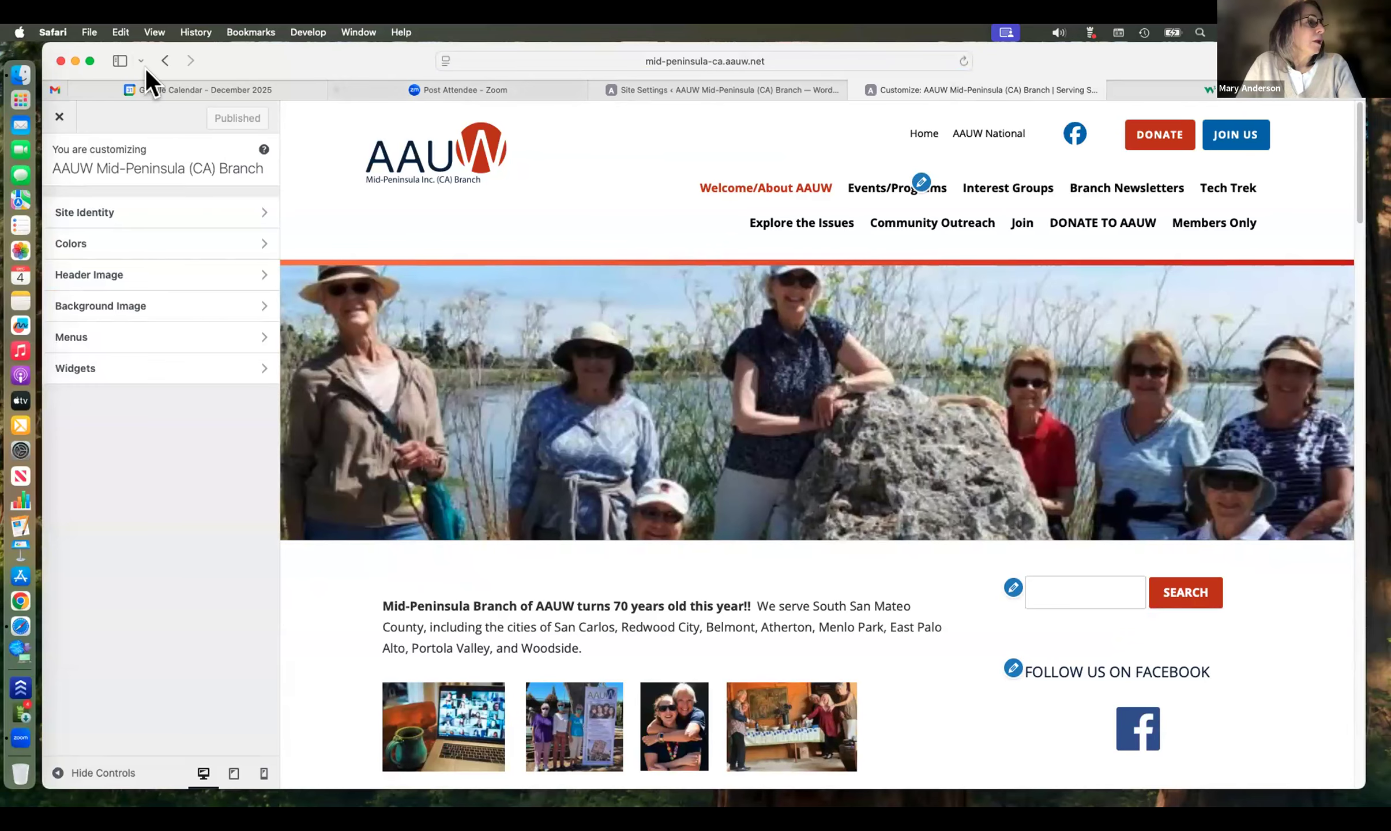
{"action": "left_click", "coordinate": [164, 61]}
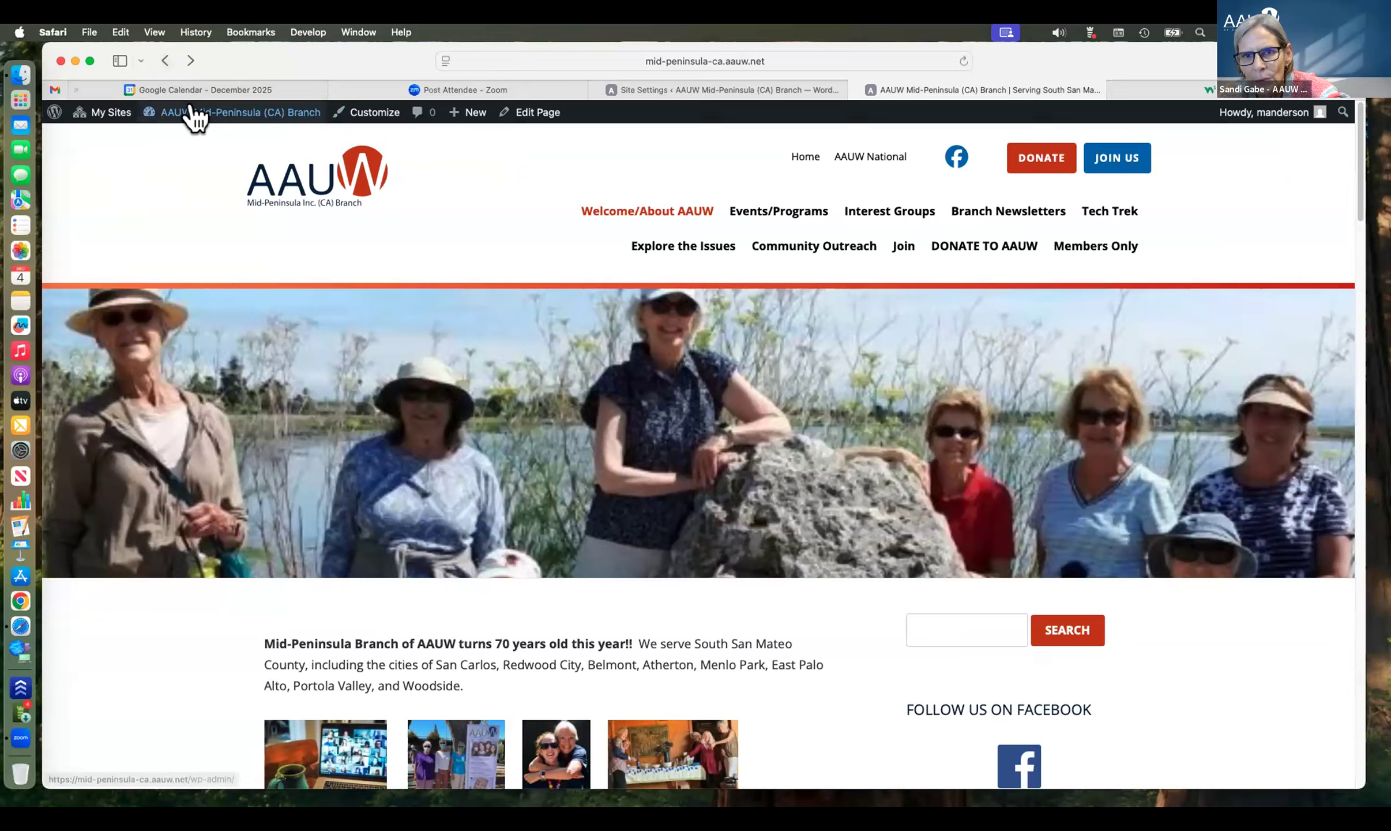
- Open Menu 1, the primary menu, in the site Customizer and expand the settings of its Join item
{"action": "mouse_move", "coordinate": [194, 113]}
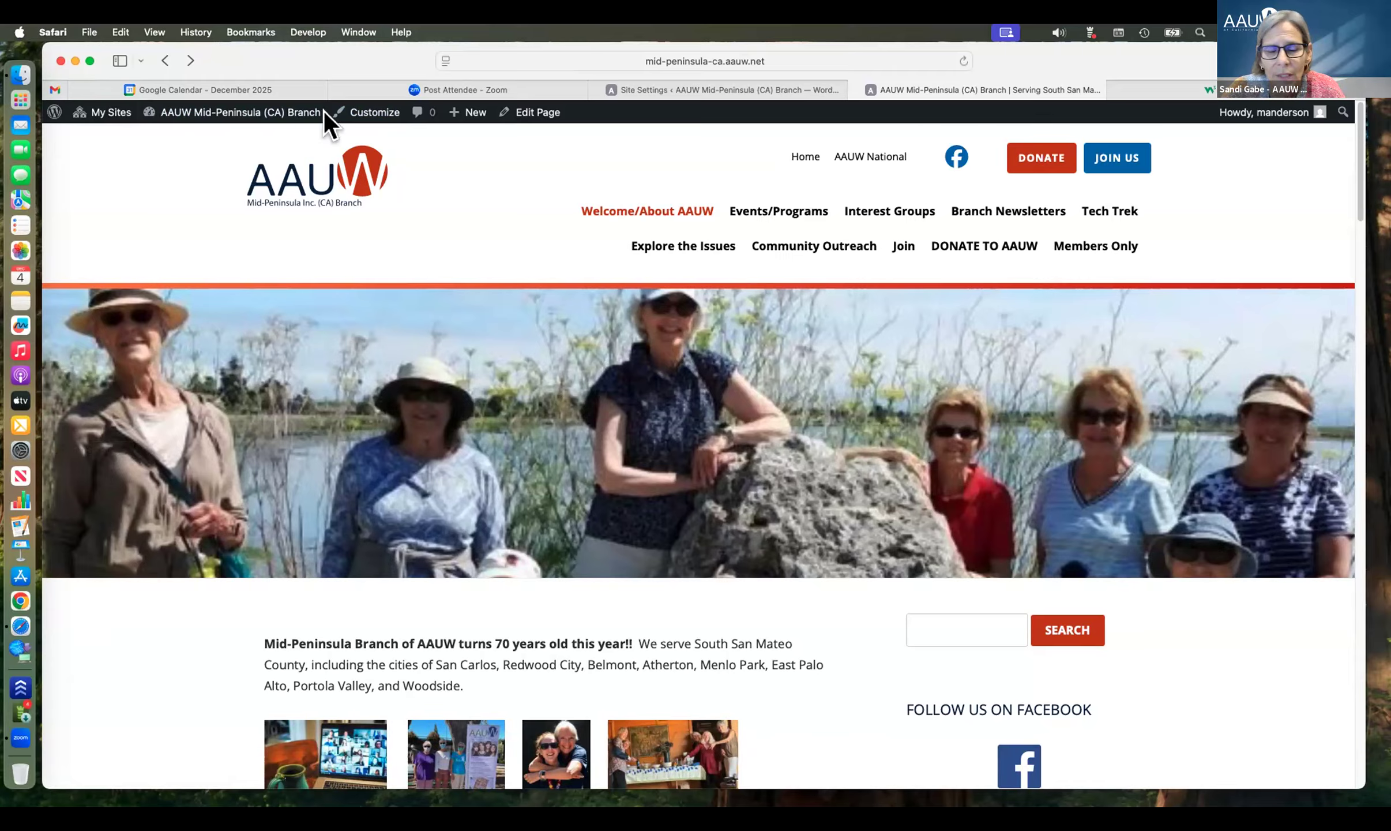
{"action": "left_click", "coordinate": [372, 107]}
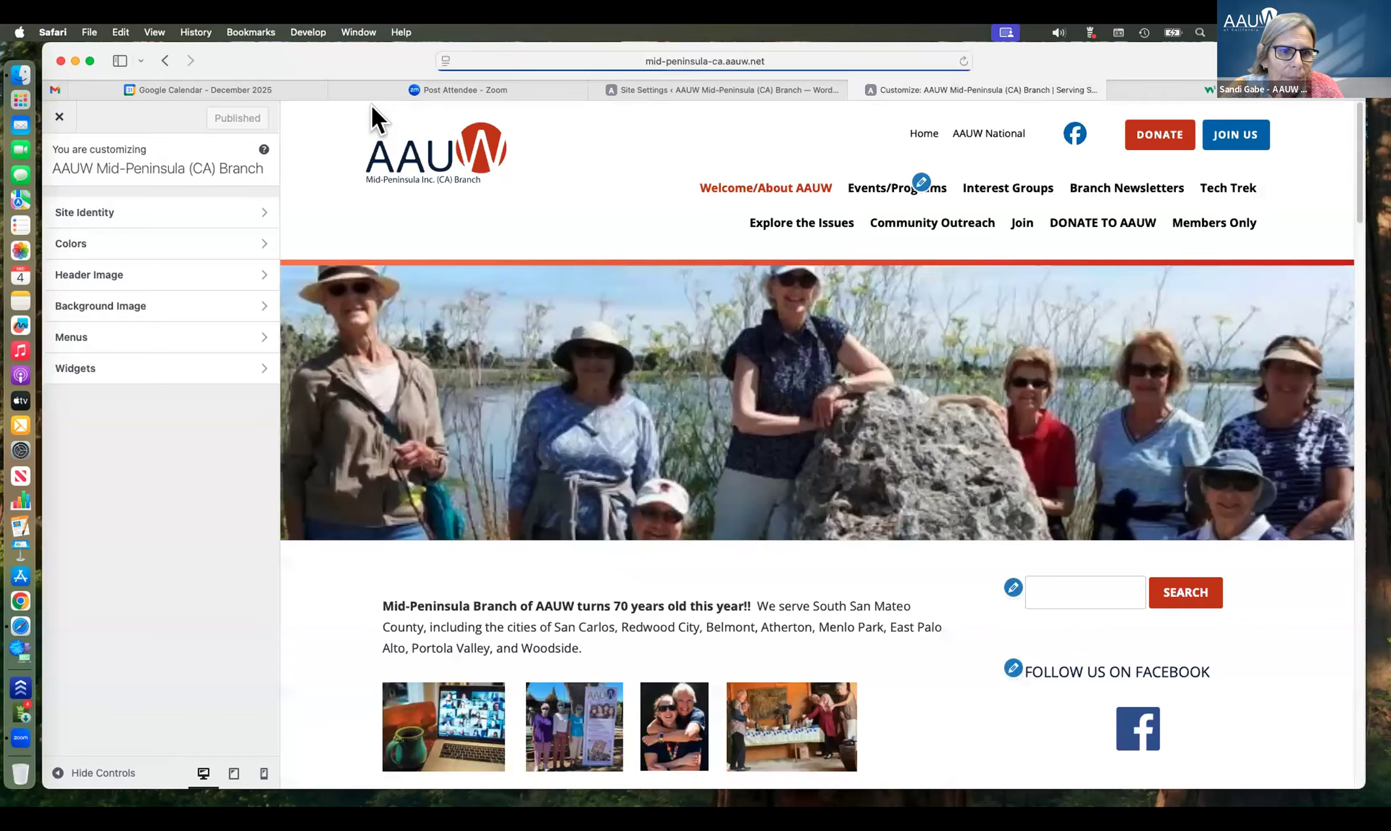
{"action": "left_click", "coordinate": [66, 338]}
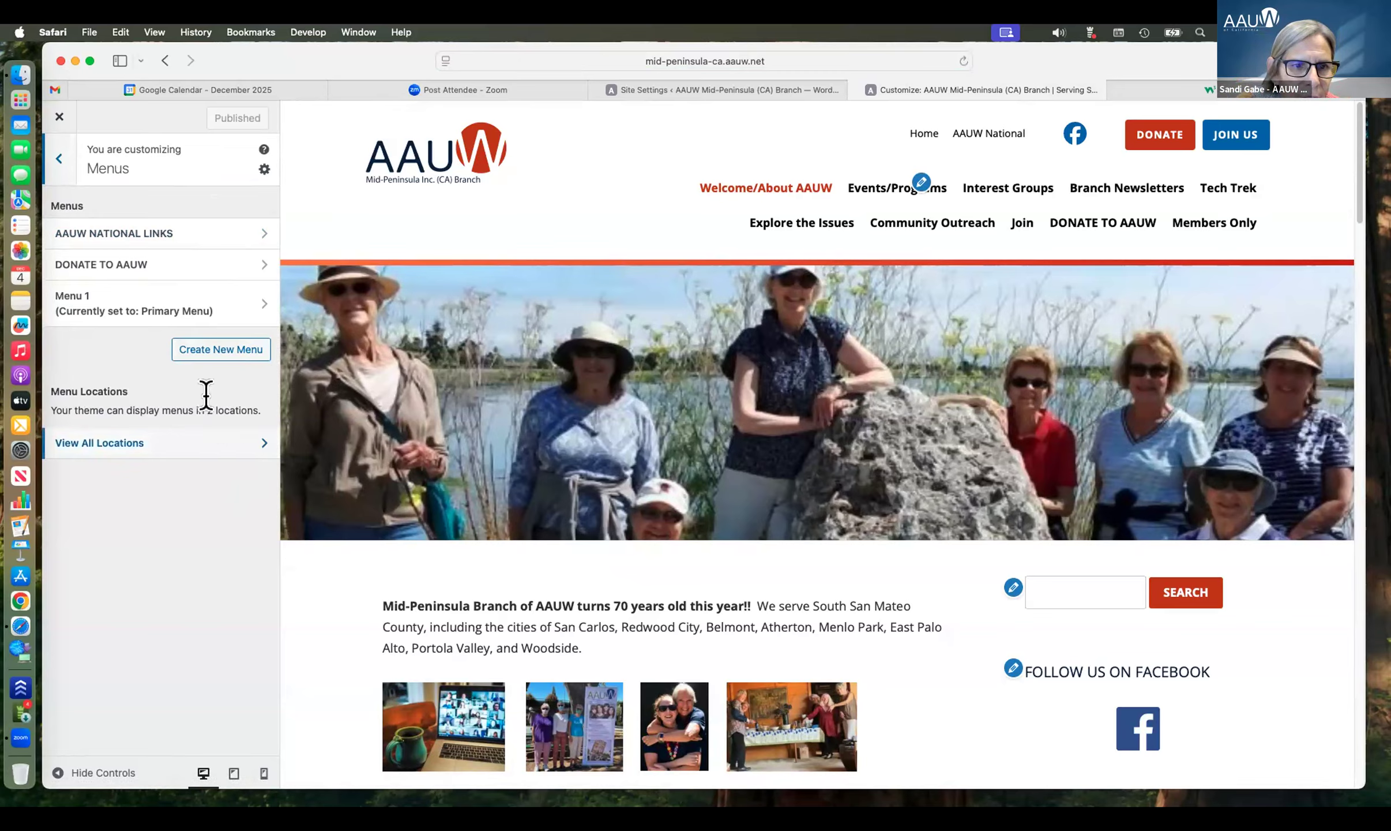
{"action": "left_click", "coordinate": [252, 314]}
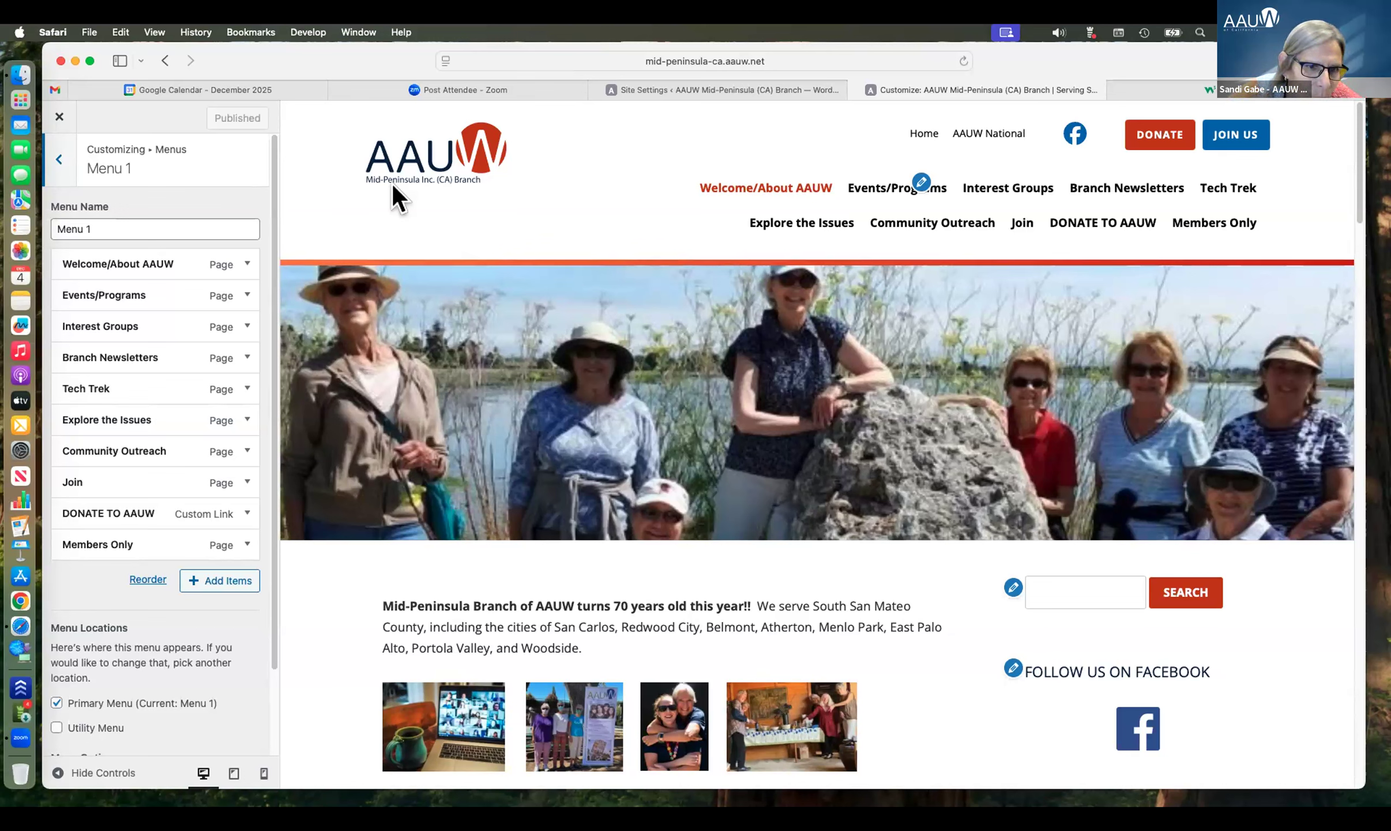
{"action": "left_click", "coordinate": [74, 479]}
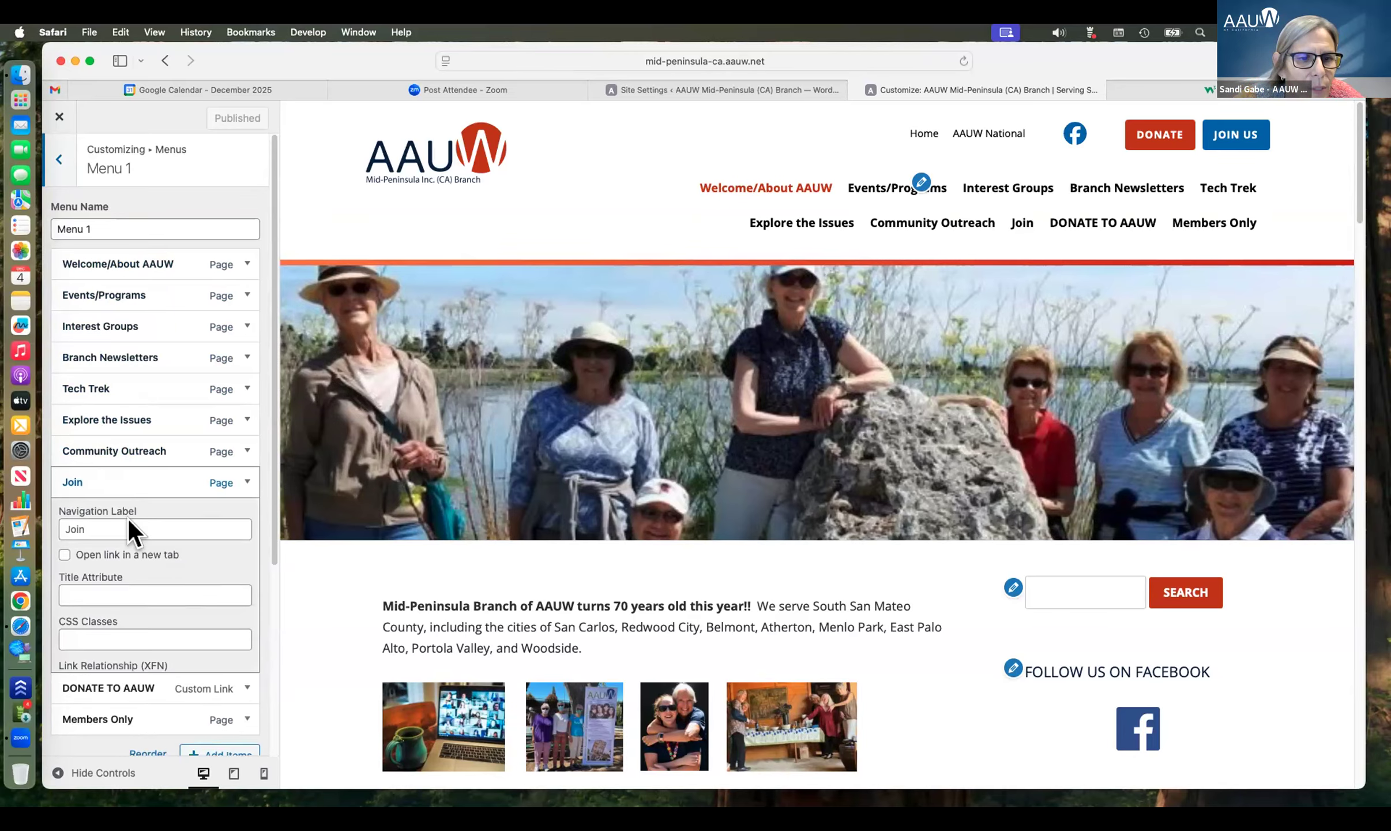
- Set the Join item of Menu 1 to open its link in a new tab
{"action": "scroll", "coordinate": [129, 683], "scroll_direction": "down", "scroll_amount": 5}
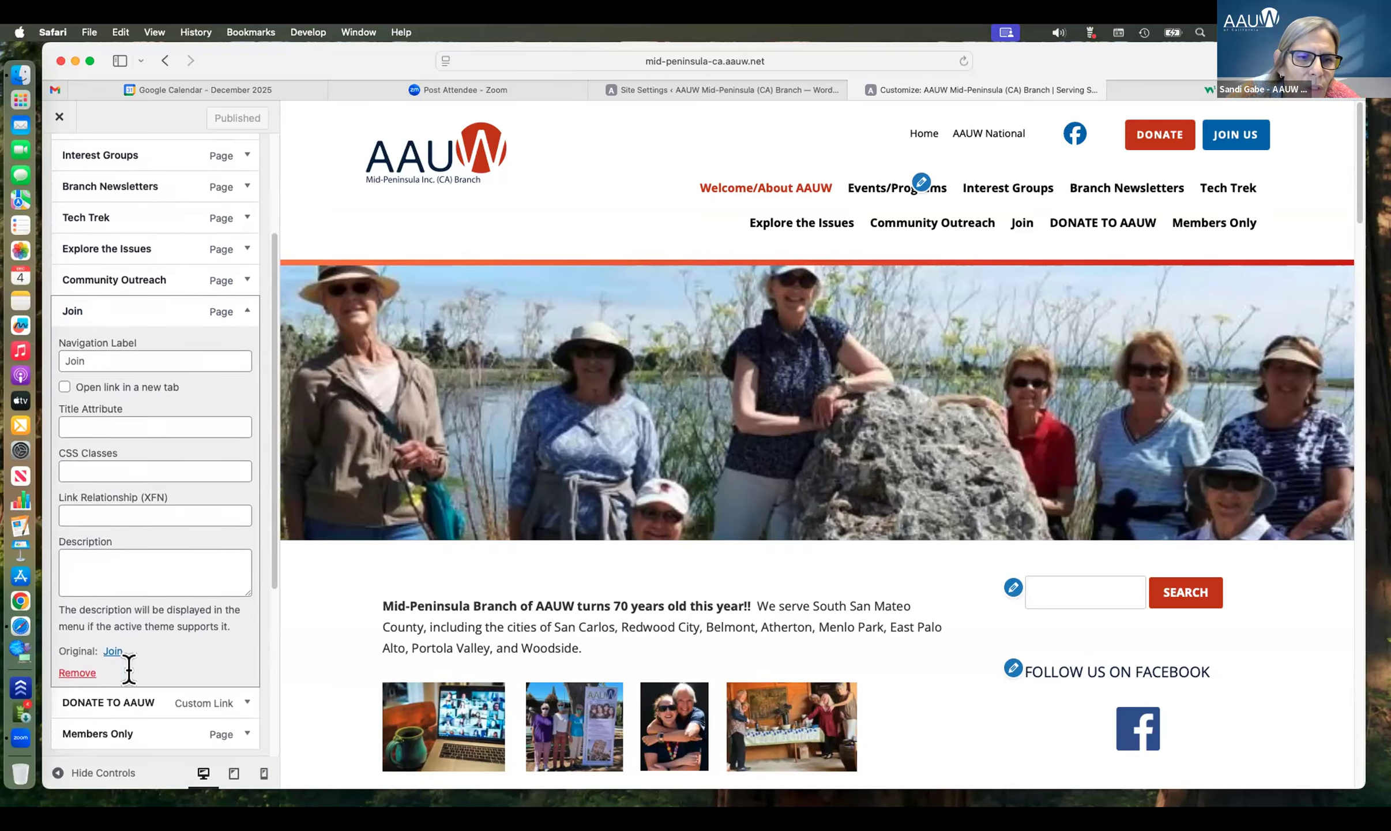
{"action": "scroll", "coordinate": [128, 672], "scroll_direction": "down", "scroll_amount": 2}
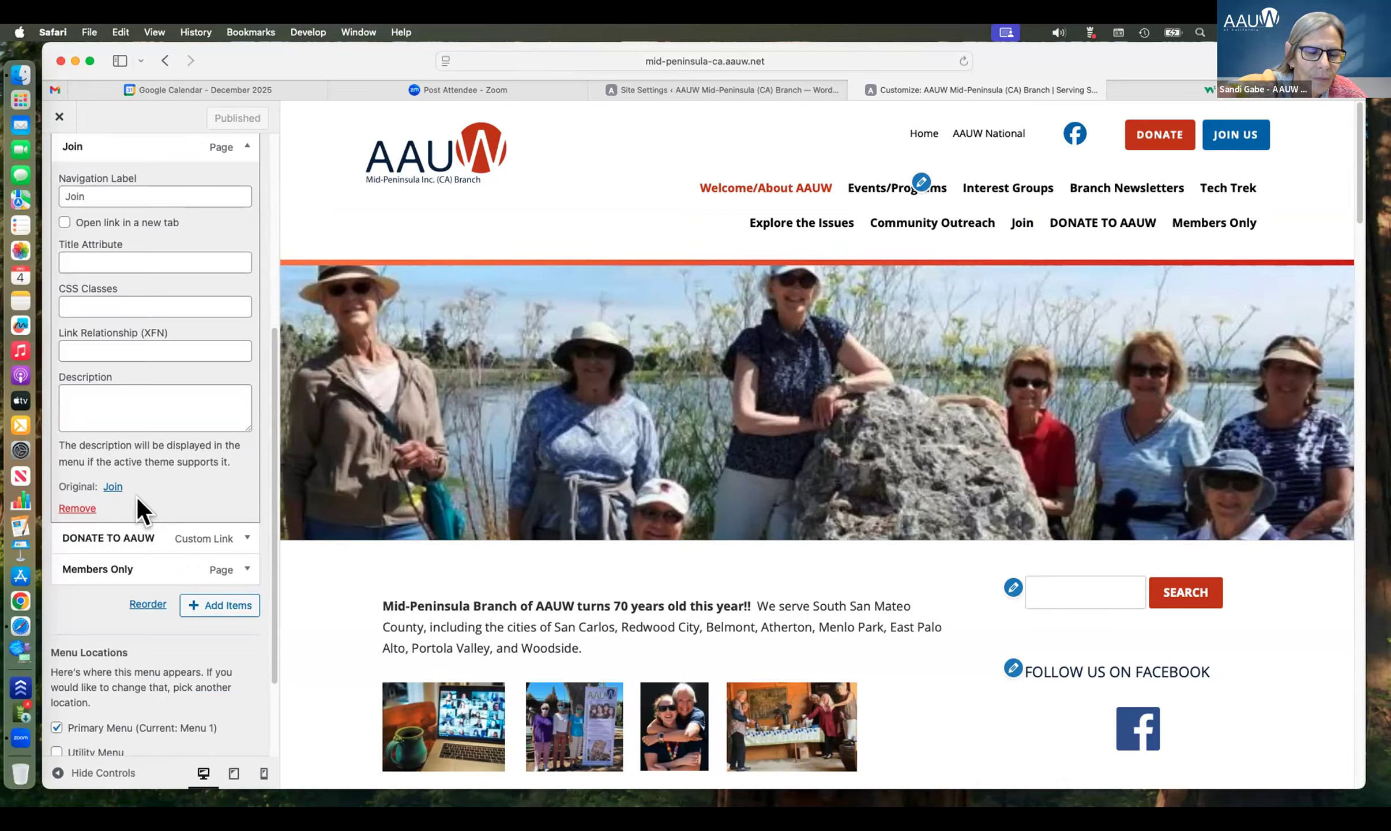
{"action": "left_click", "coordinate": [64, 222]}
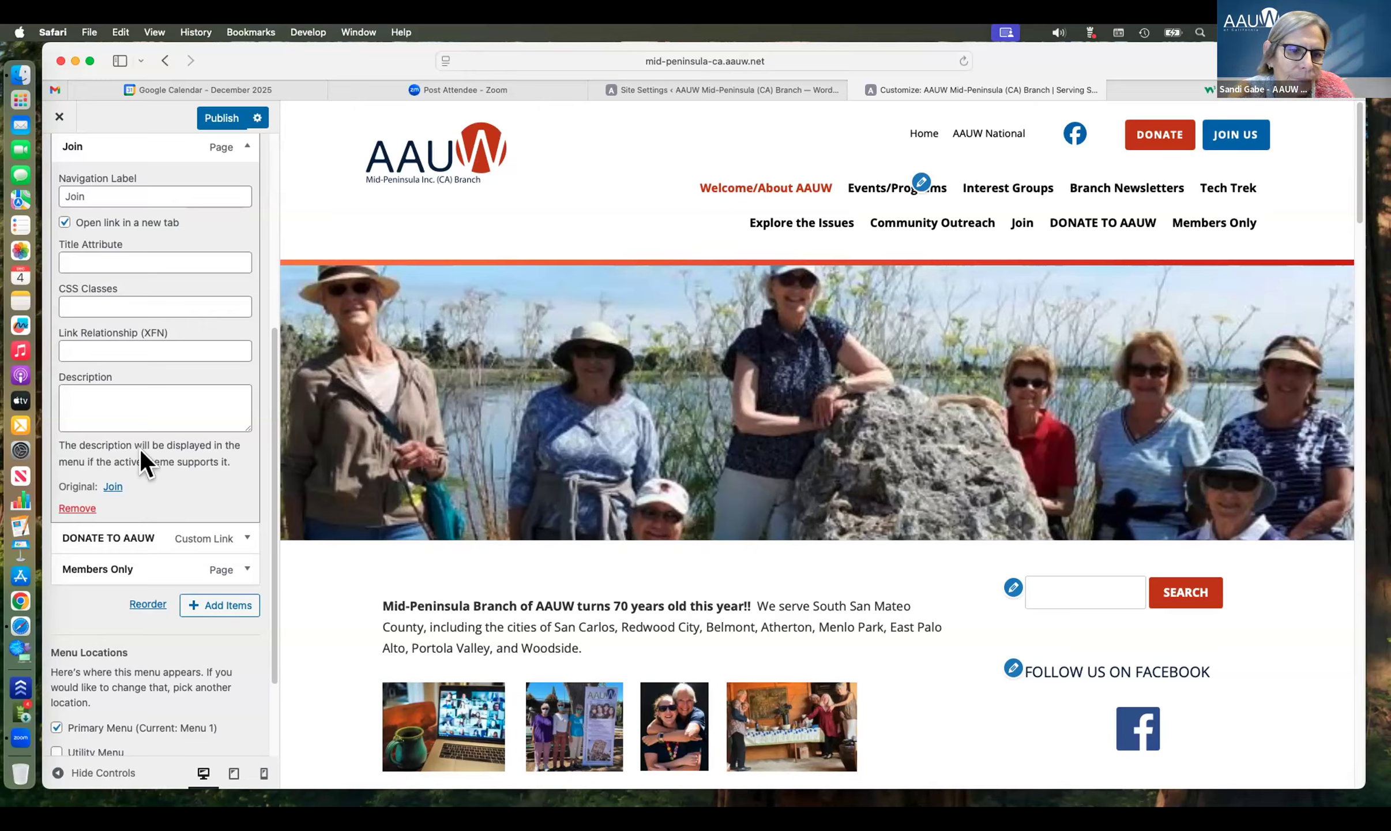
- Browse the item types that can be added to Menu 1, including Categories and Formats, and return to the Customizer overview
{"action": "left_click", "coordinate": [210, 598]}
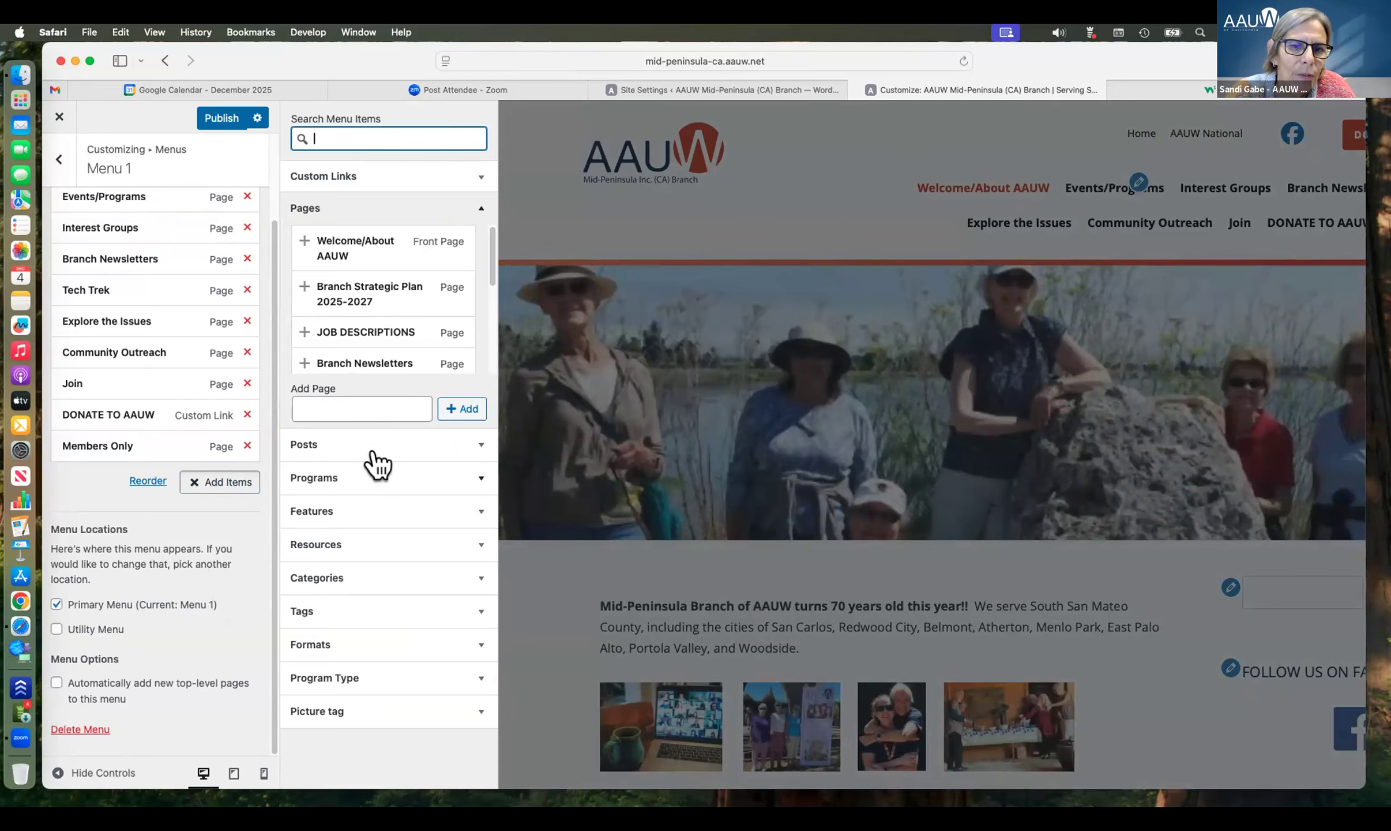
{"action": "left_click", "coordinate": [473, 442]}
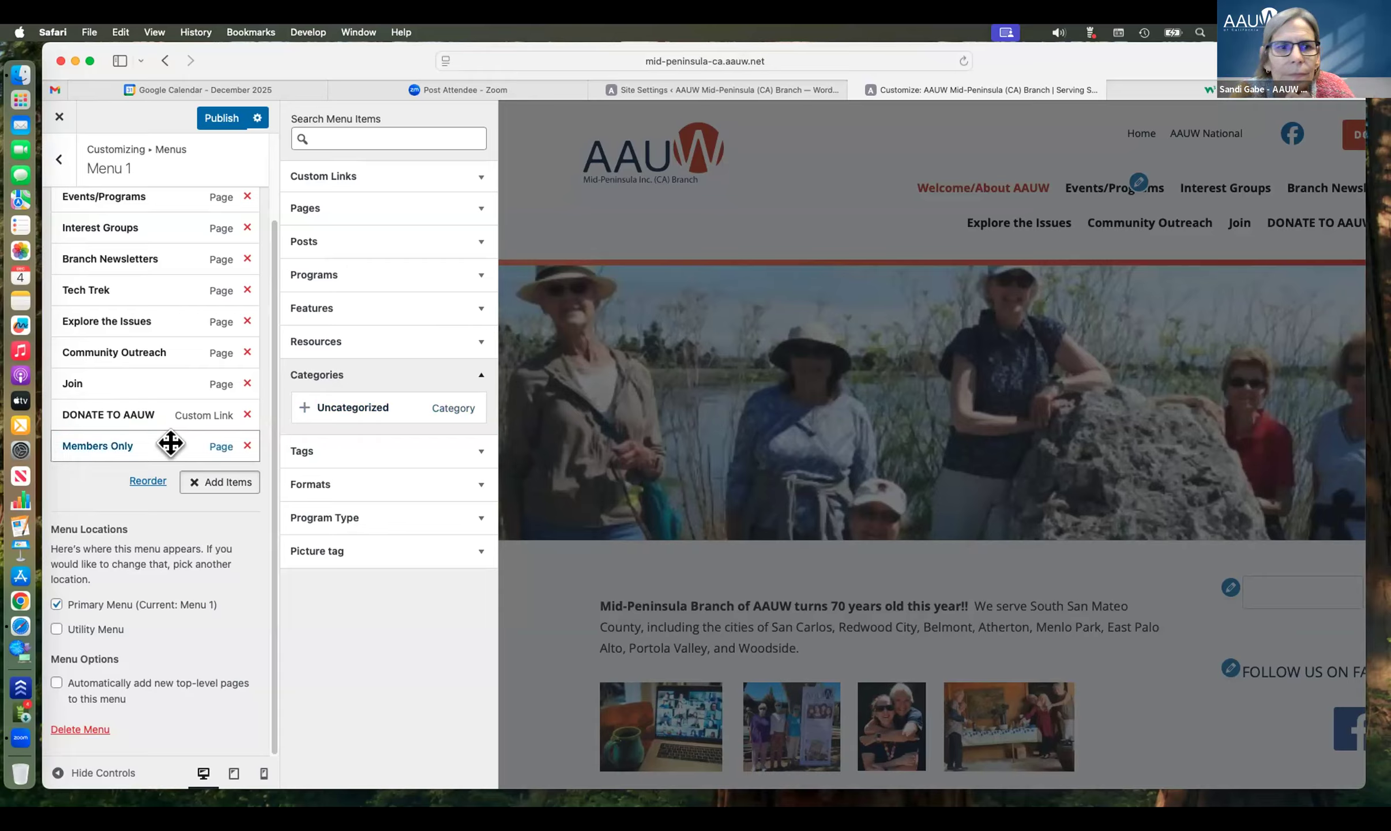
{"action": "scroll", "coordinate": [125, 476], "scroll_direction": "up", "scroll_amount": 3}
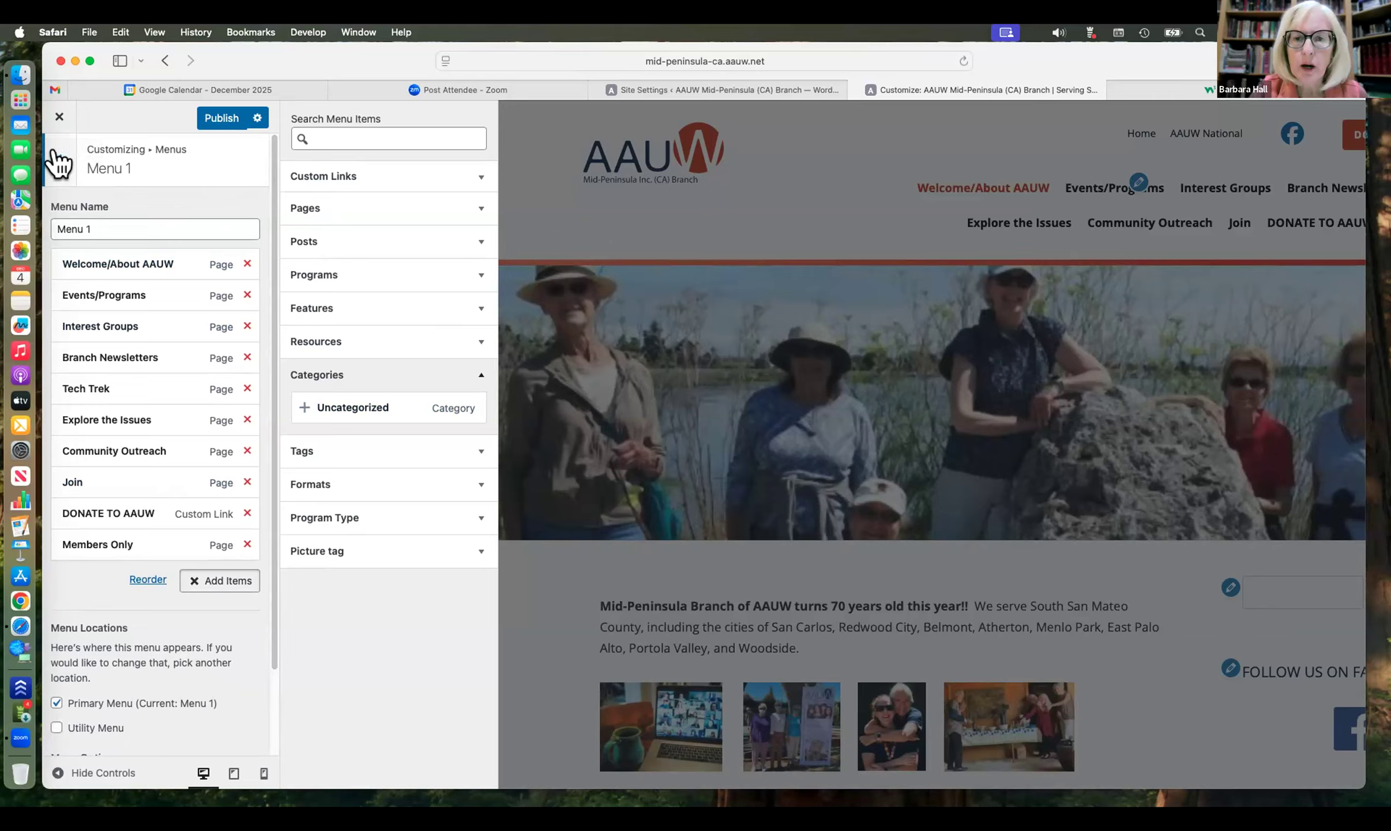
{"action": "left_click", "coordinate": [311, 483]}
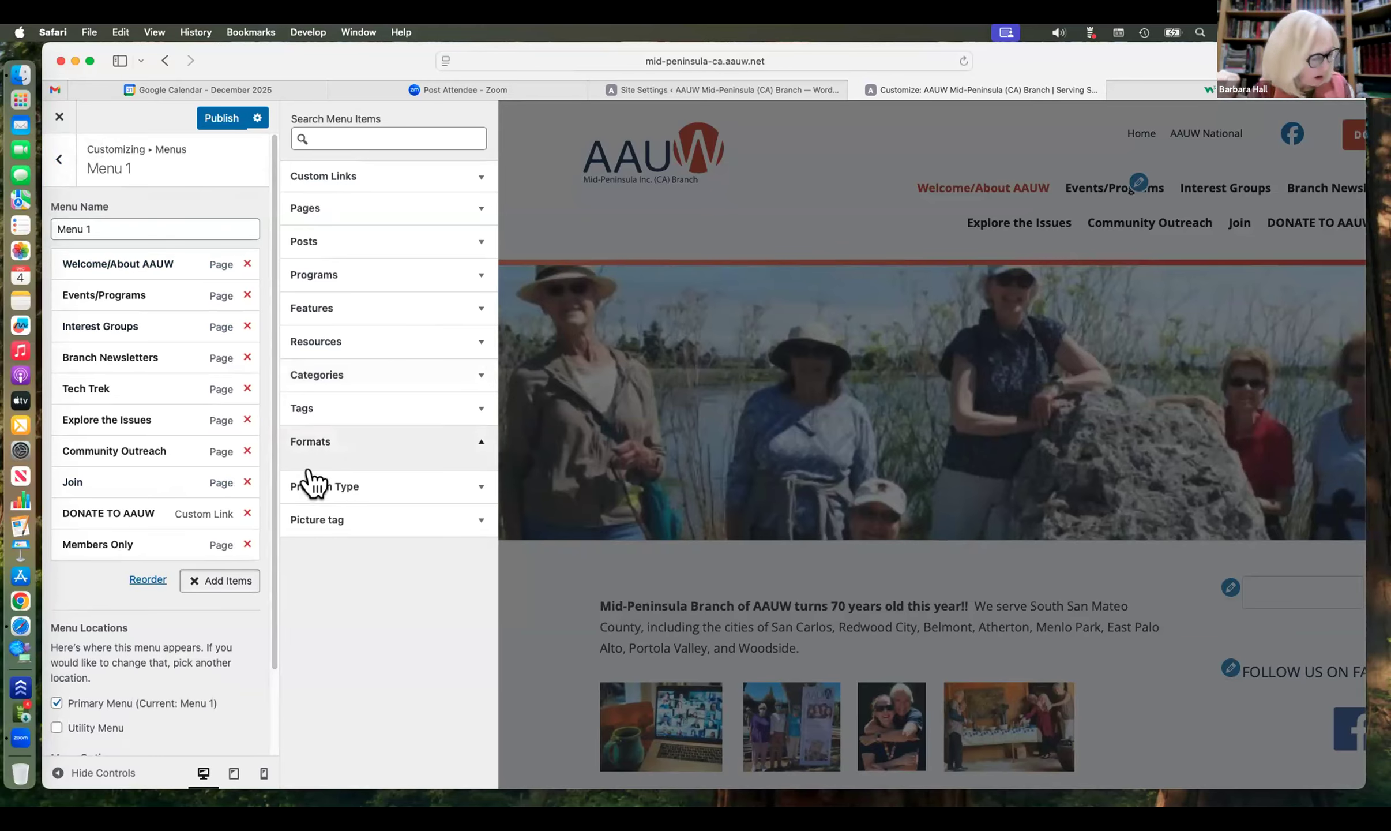
{"action": "left_click", "coordinate": [312, 442]}
{"action": "left_click", "coordinate": [312, 442]}
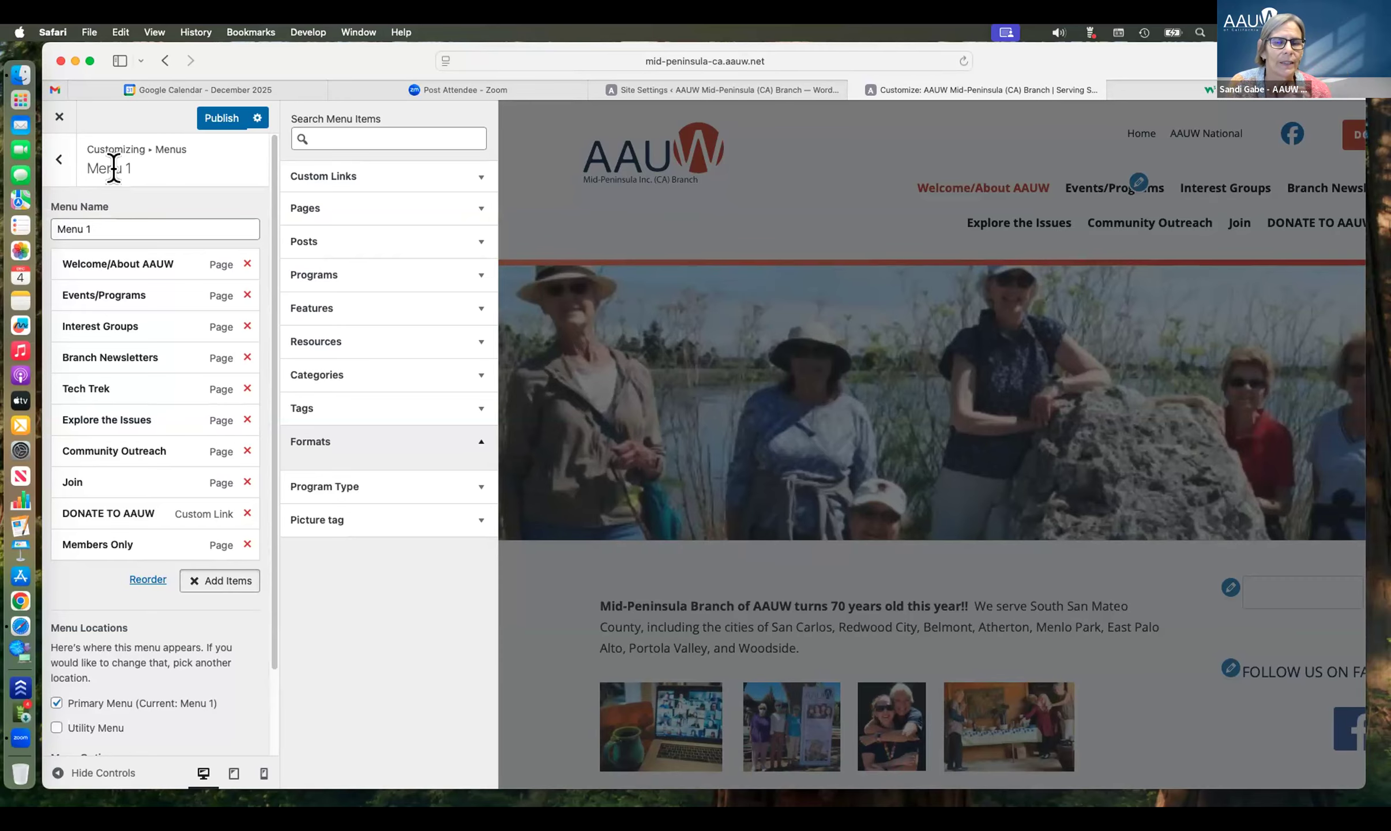
{"action": "left_click", "coordinate": [57, 164]}
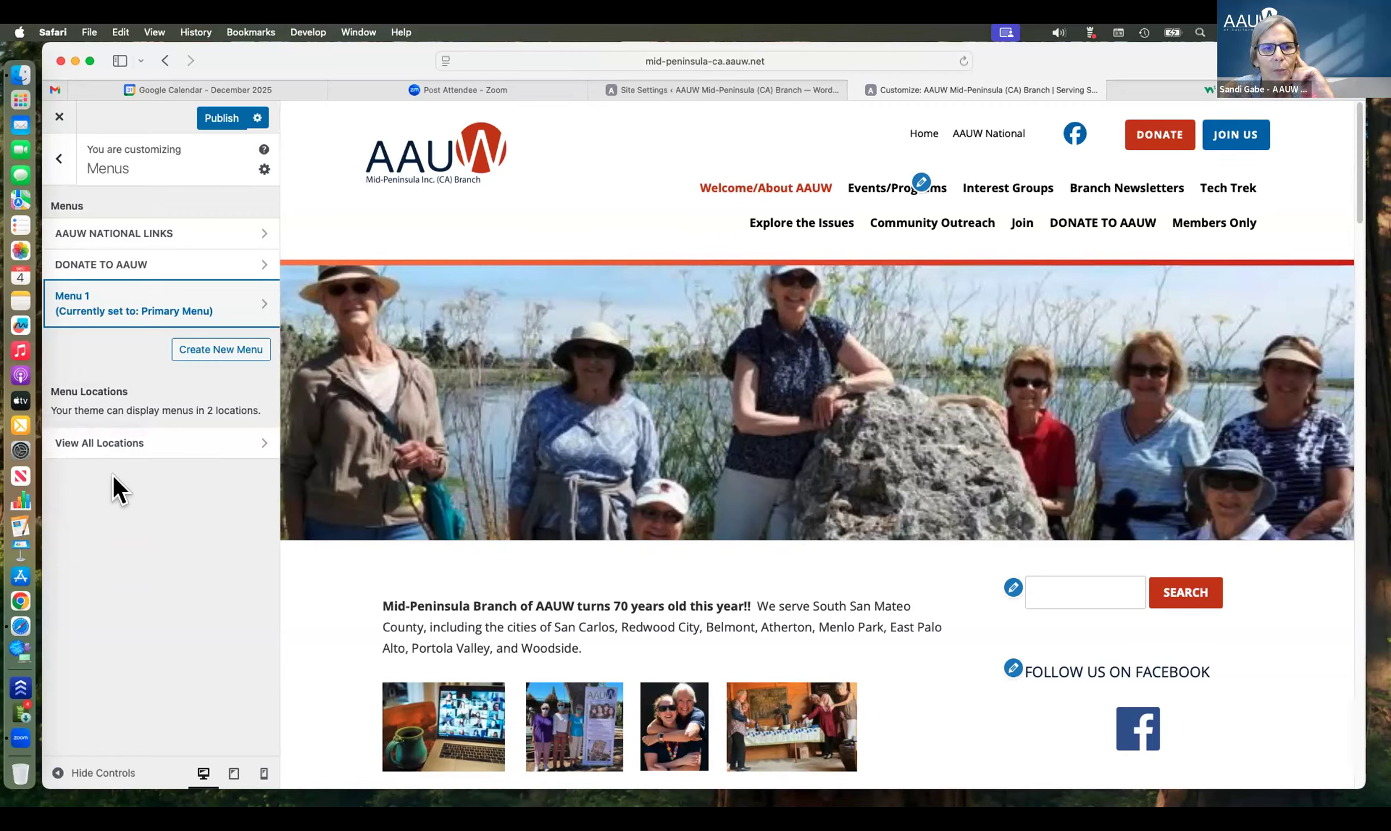
{"action": "left_click", "coordinate": [56, 160]}
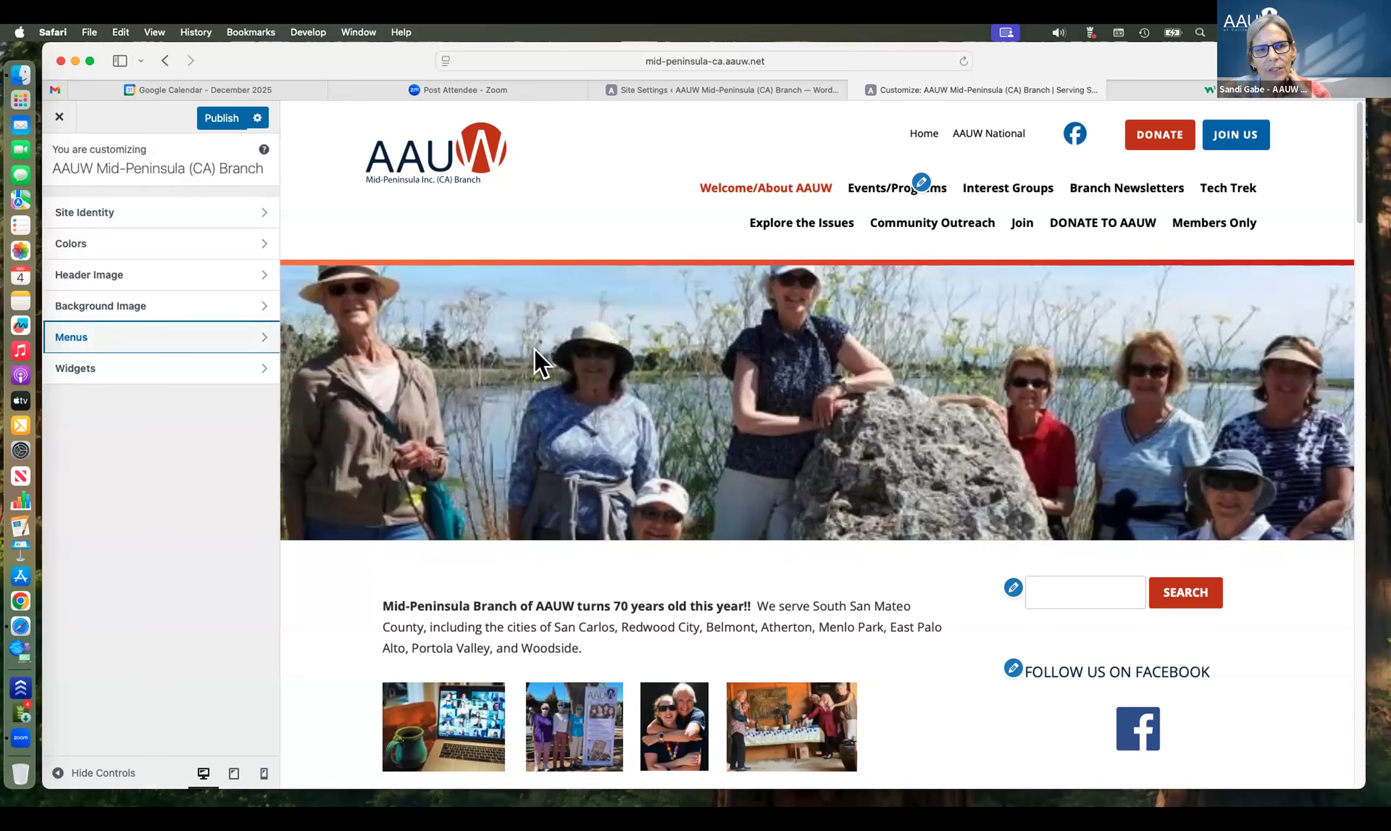
- View the Header Image settings and return to the Customizer overview
{"action": "left_click", "coordinate": [929, 373]}
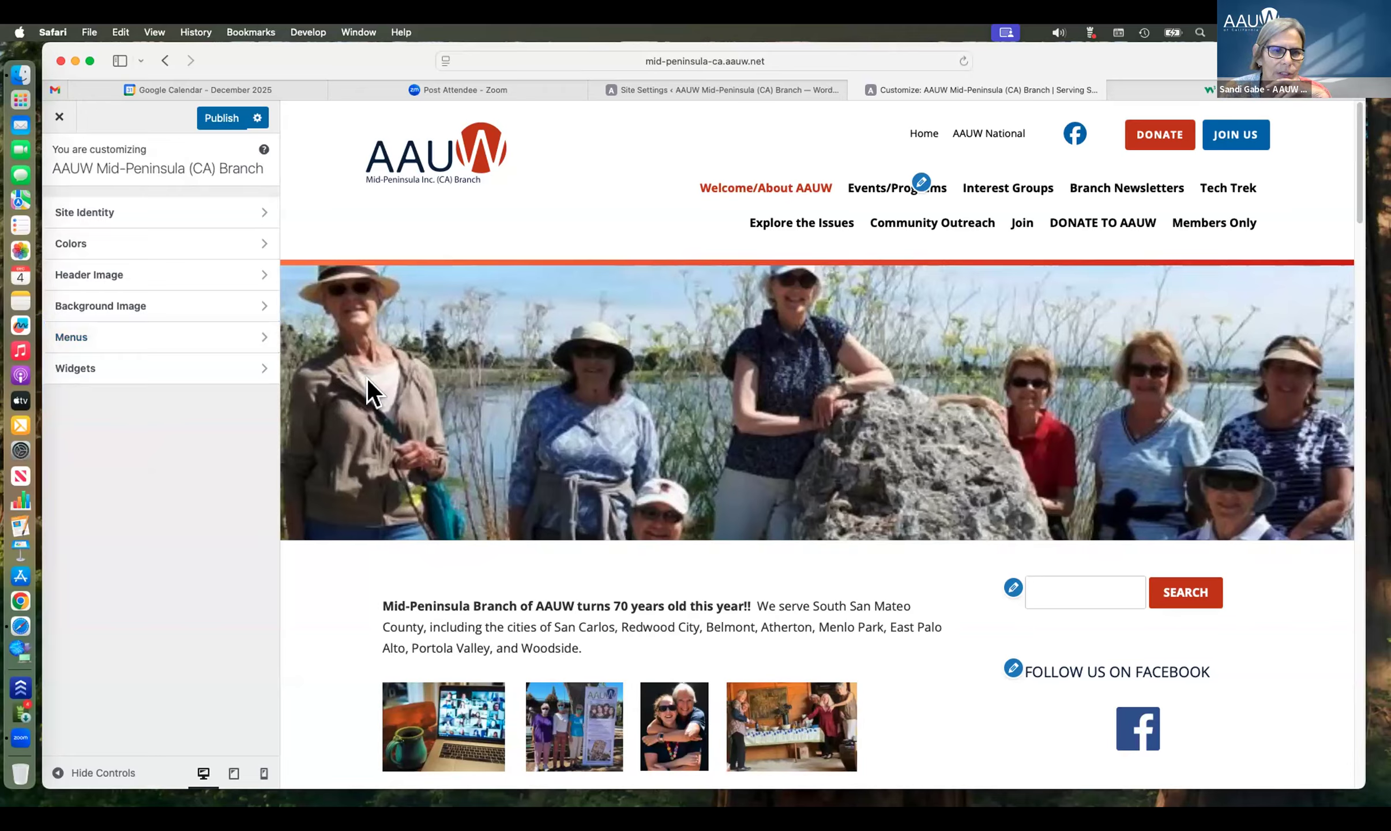
{"action": "left_click", "coordinate": [70, 274]}
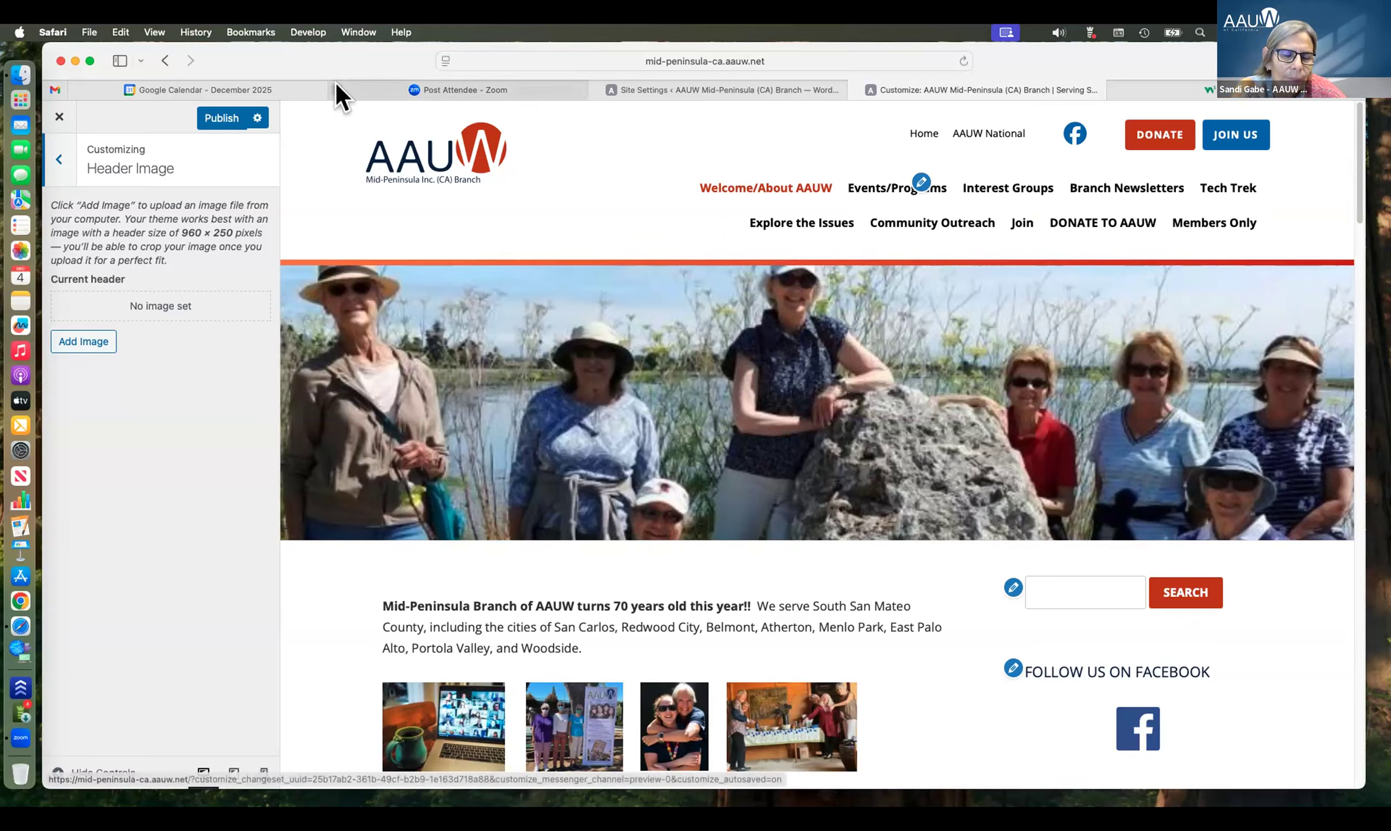
{"action": "left_click", "coordinate": [59, 159]}
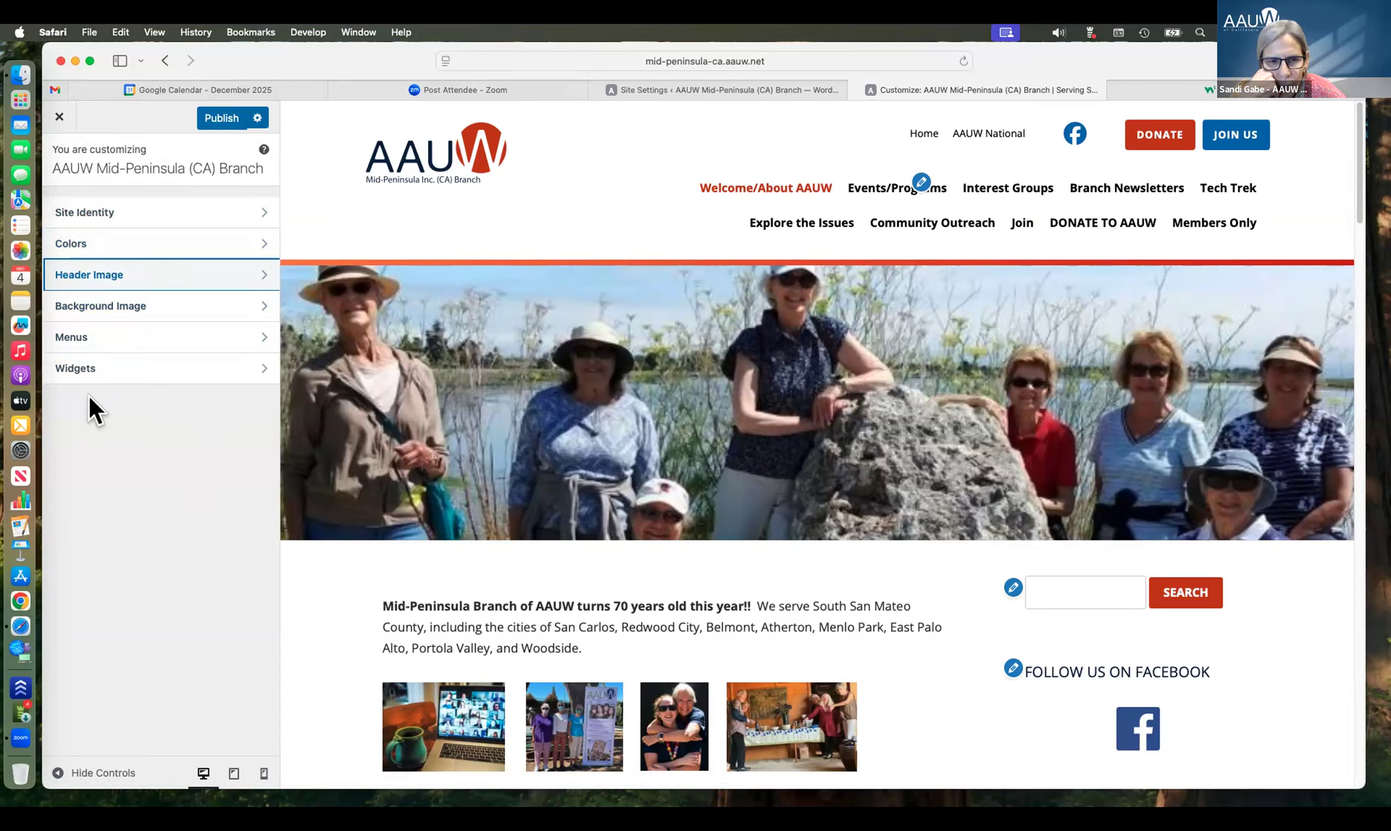
- Open the Main Sidebar widget area and compare its widgets with the sidebar in the home page preview
{"action": "left_click", "coordinate": [64, 368]}
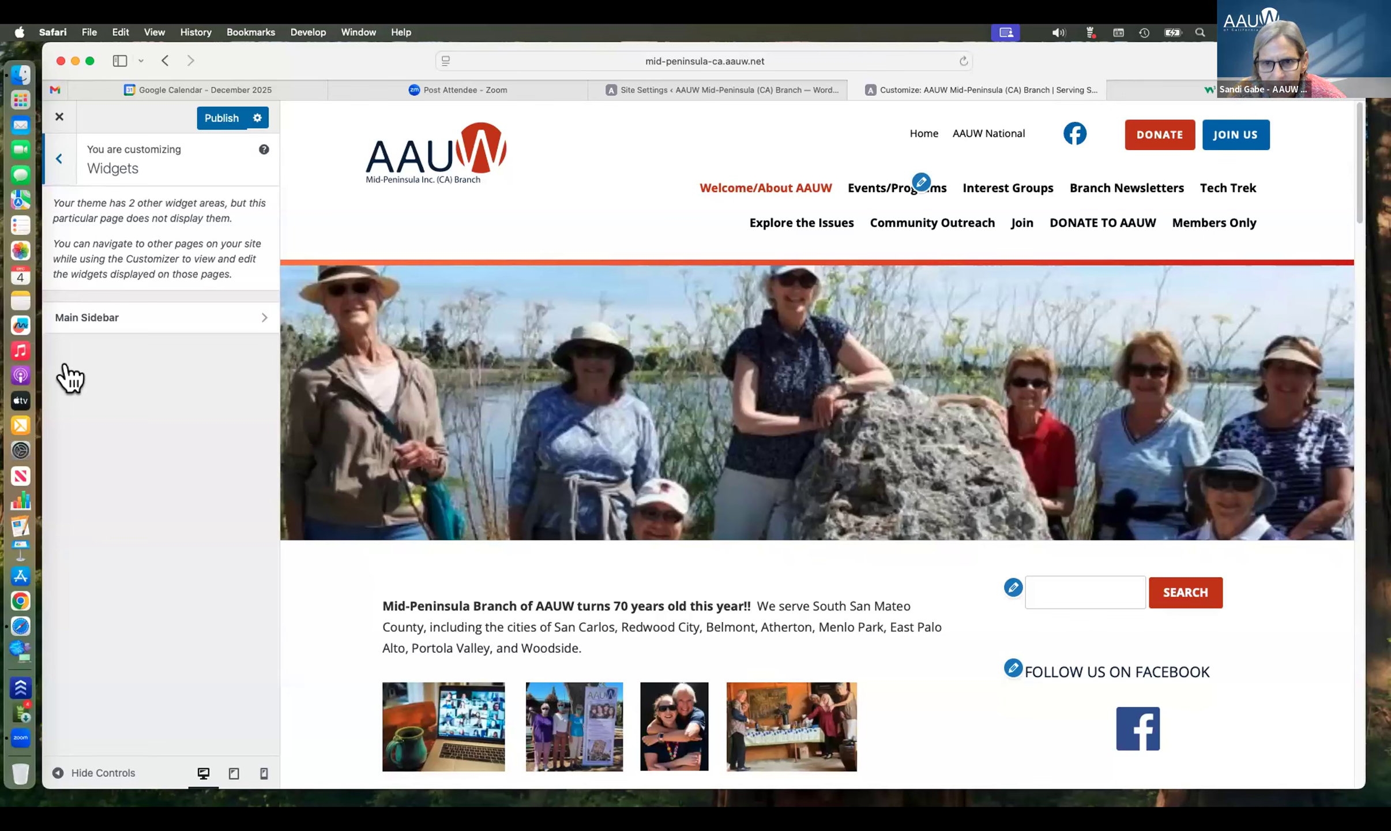
{"action": "left_click", "coordinate": [84, 317]}
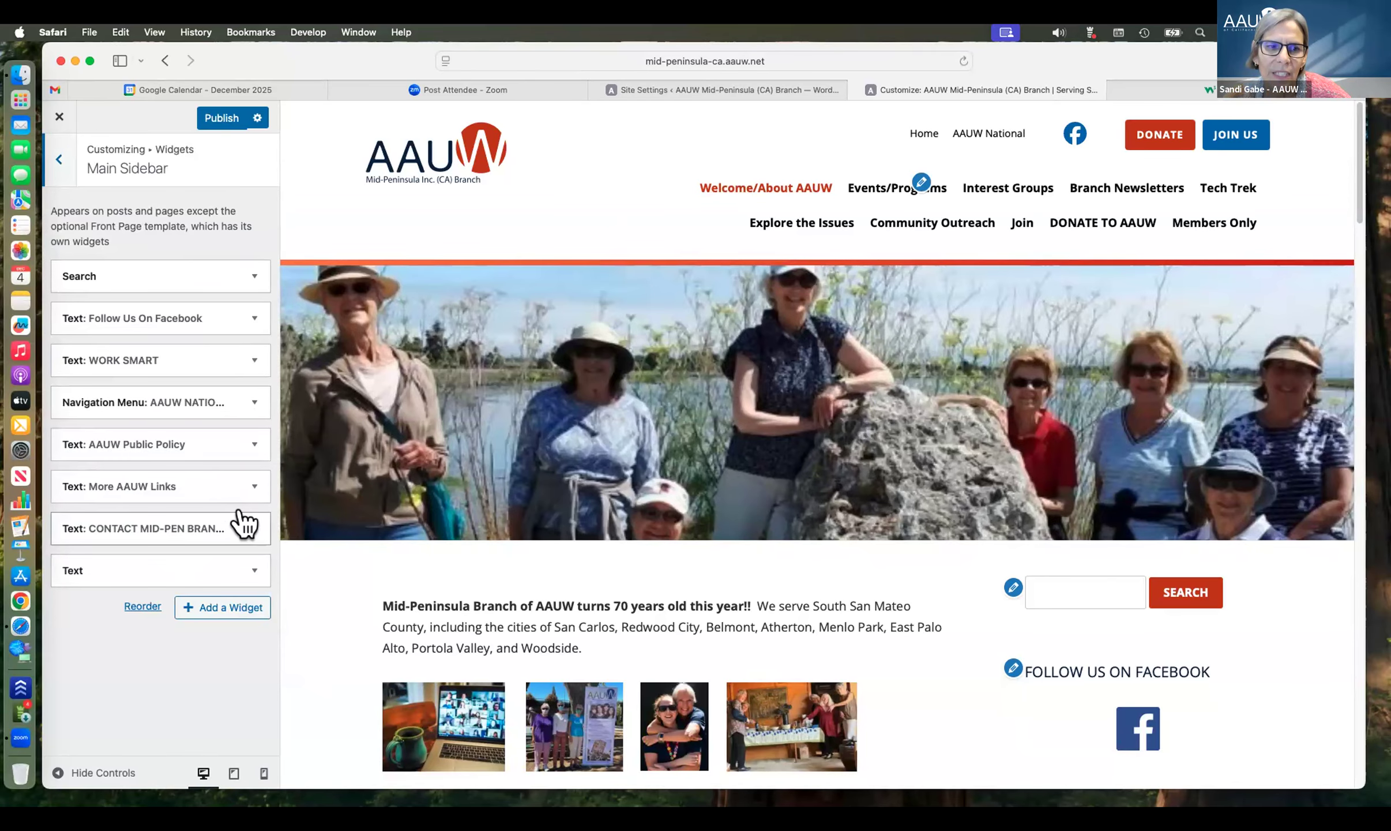
{"action": "scroll", "coordinate": [289, 523], "scroll_direction": "down", "scroll_amount": 10}
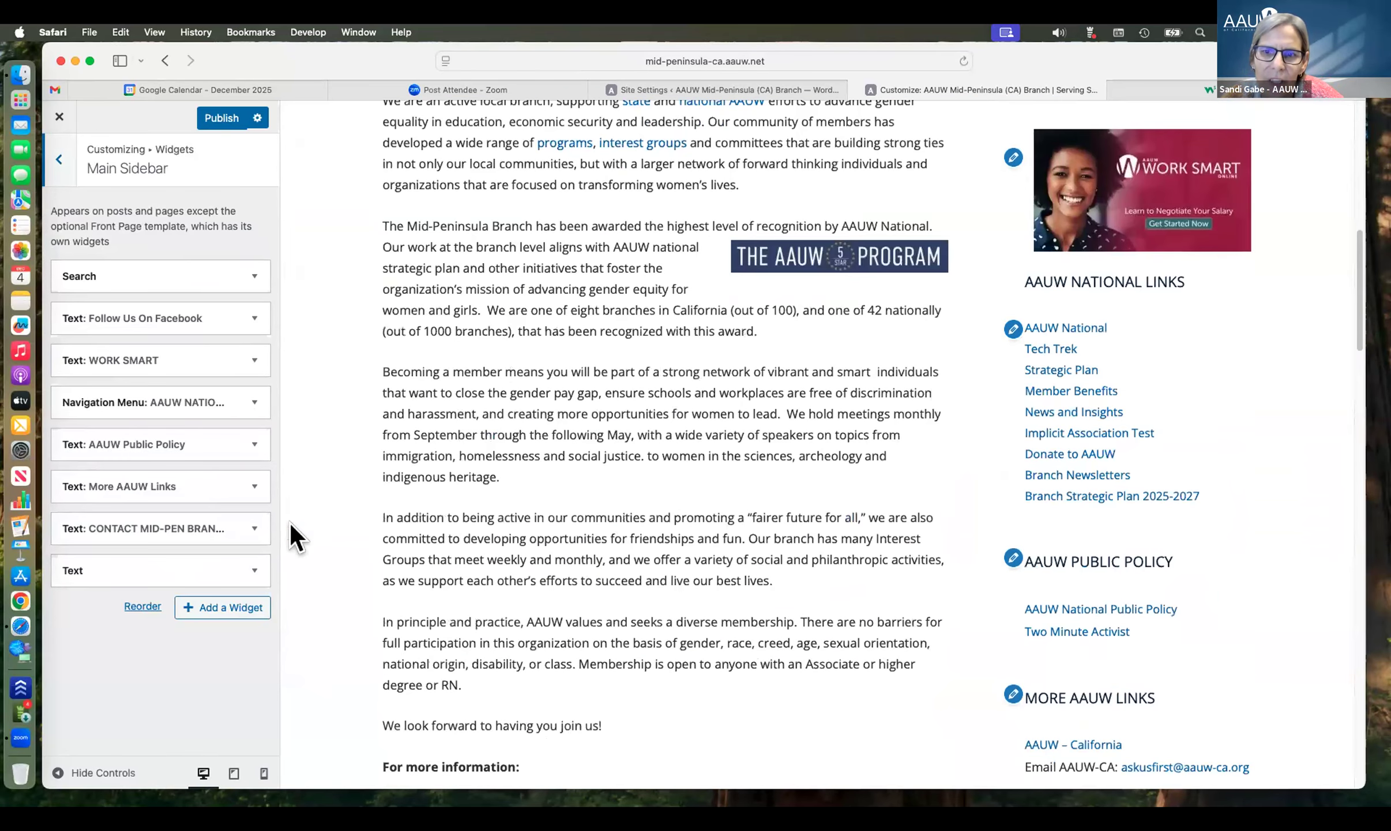
{"action": "scroll", "coordinate": [289, 523], "scroll_direction": "down", "scroll_amount": 1}
{"action": "scroll", "coordinate": [289, 523], "scroll_direction": "down", "scroll_amount": 1}
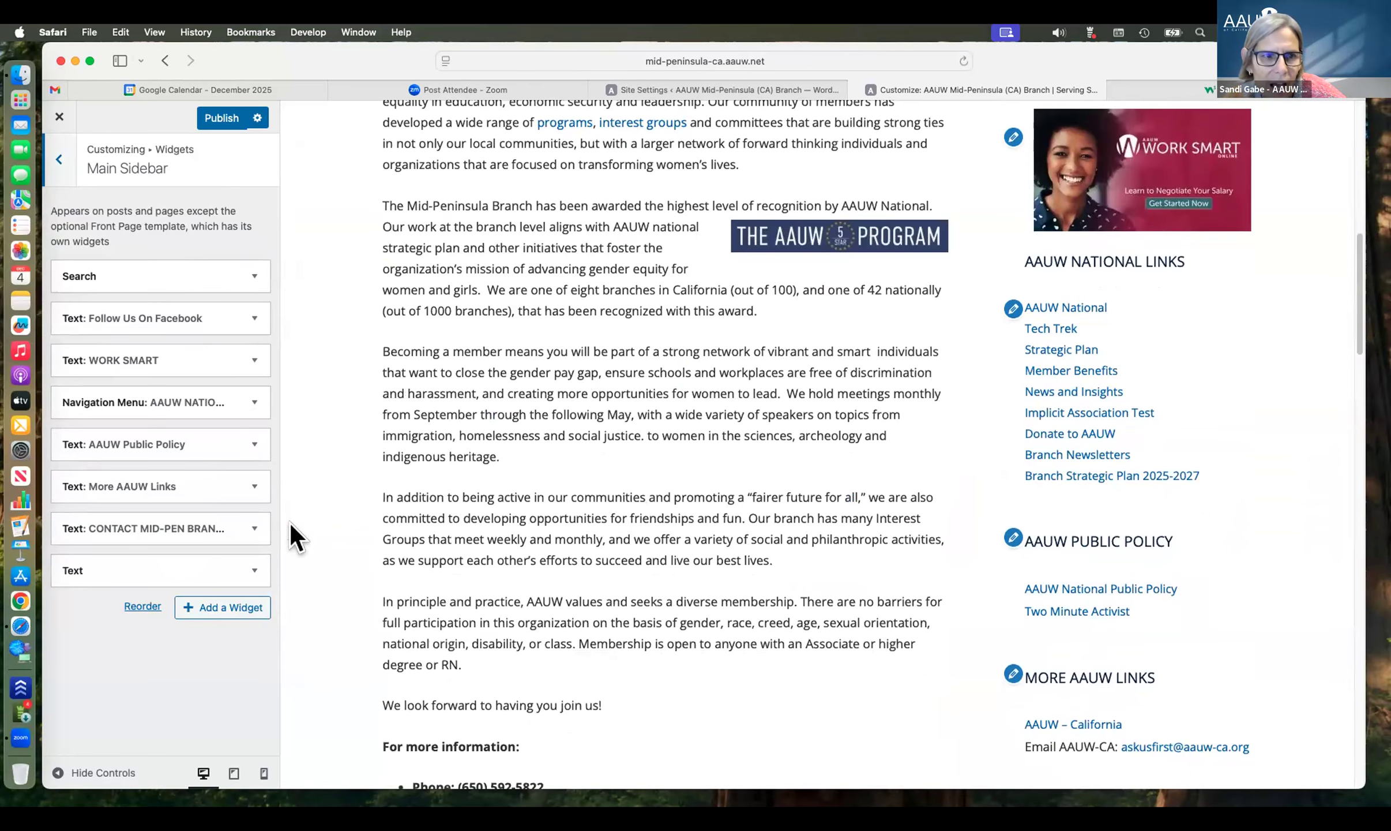
{"action": "scroll", "coordinate": [289, 522], "scroll_direction": "up", "scroll_amount": 5}
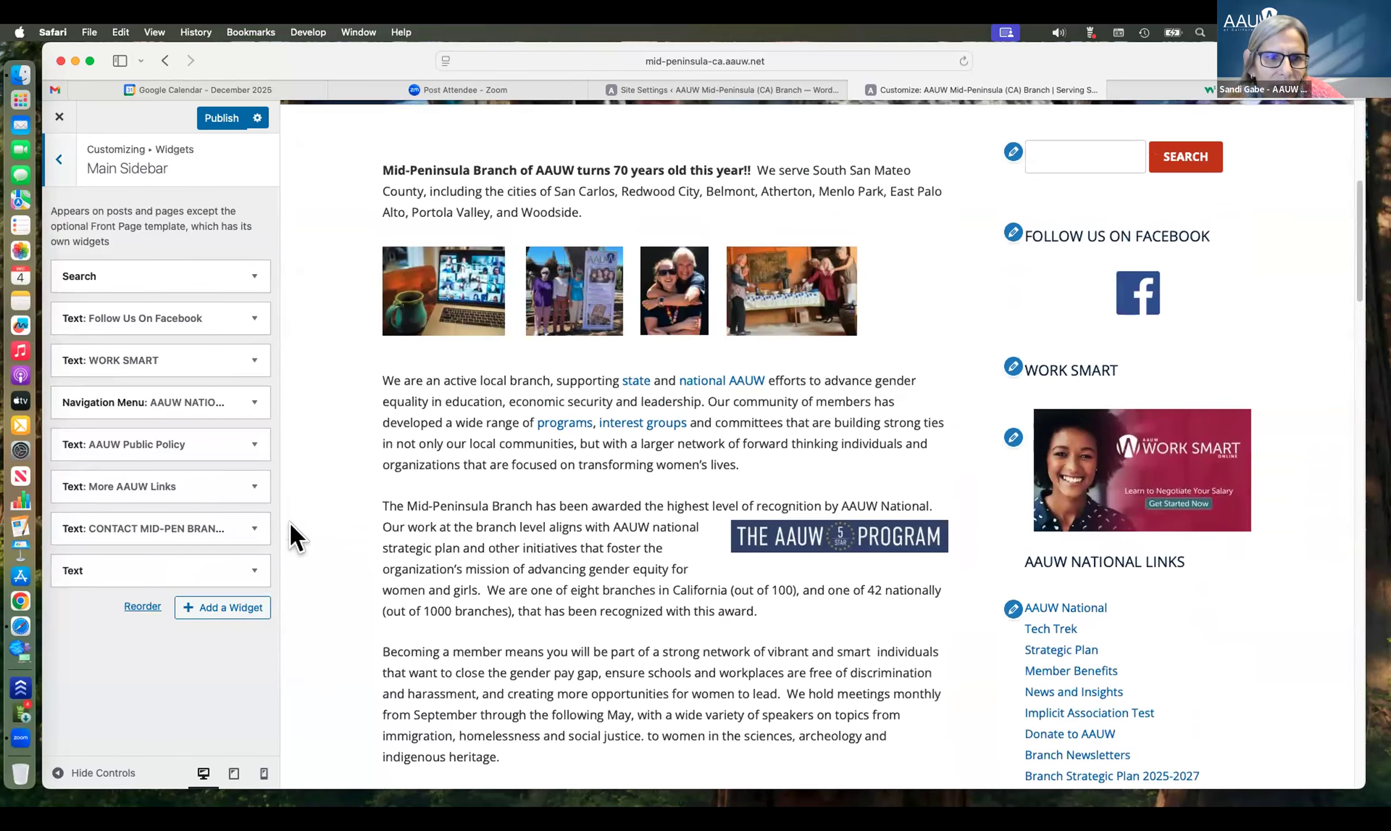
{"action": "scroll", "coordinate": [289, 522], "scroll_direction": "down", "scroll_amount": 2}
{"action": "scroll", "coordinate": [289, 523], "scroll_direction": "down", "scroll_amount": 1}
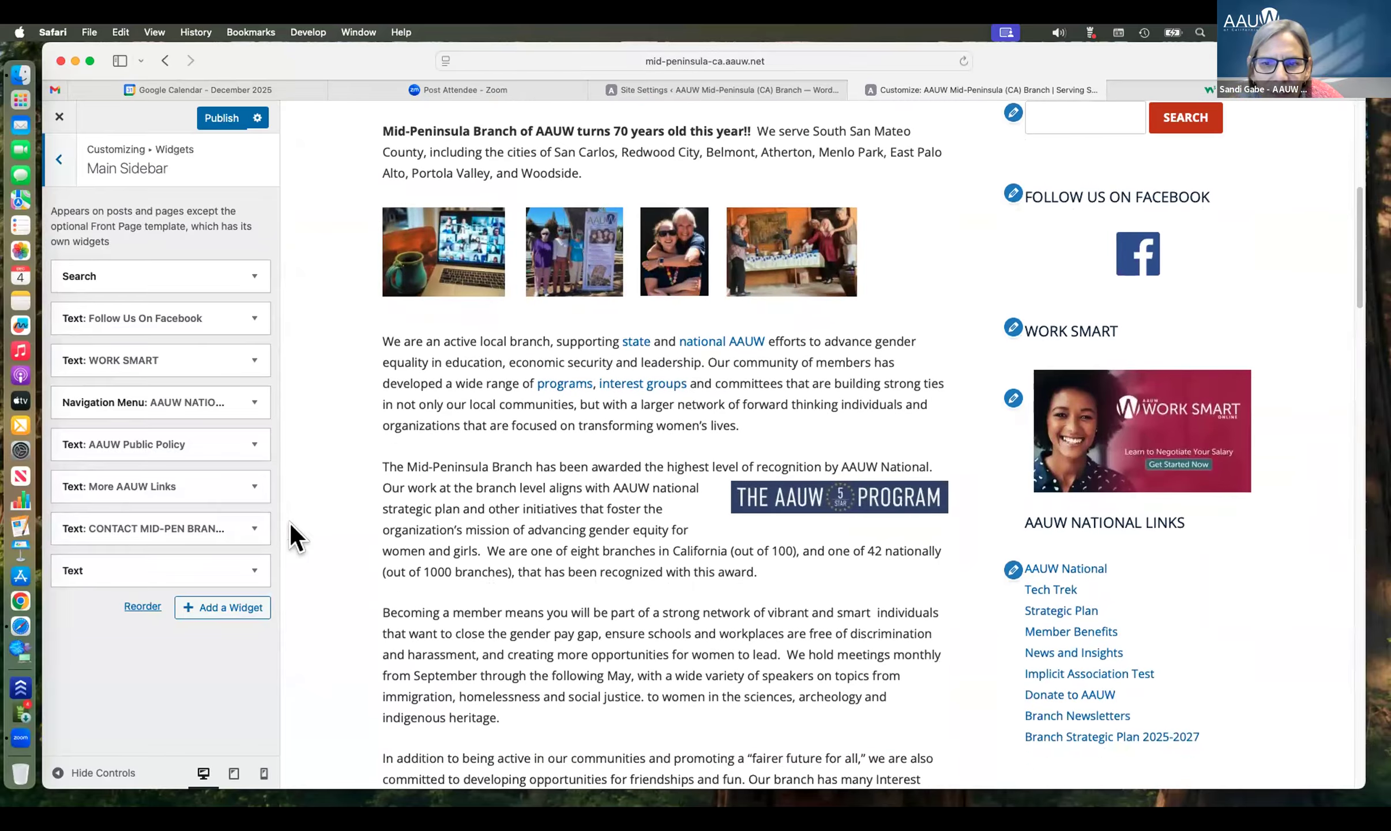
- Expand the AAUW NATIONAL LINKS navigation widget, compare it with the sidebar preview, and open its menu for editing
{"action": "left_click", "coordinate": [249, 403]}
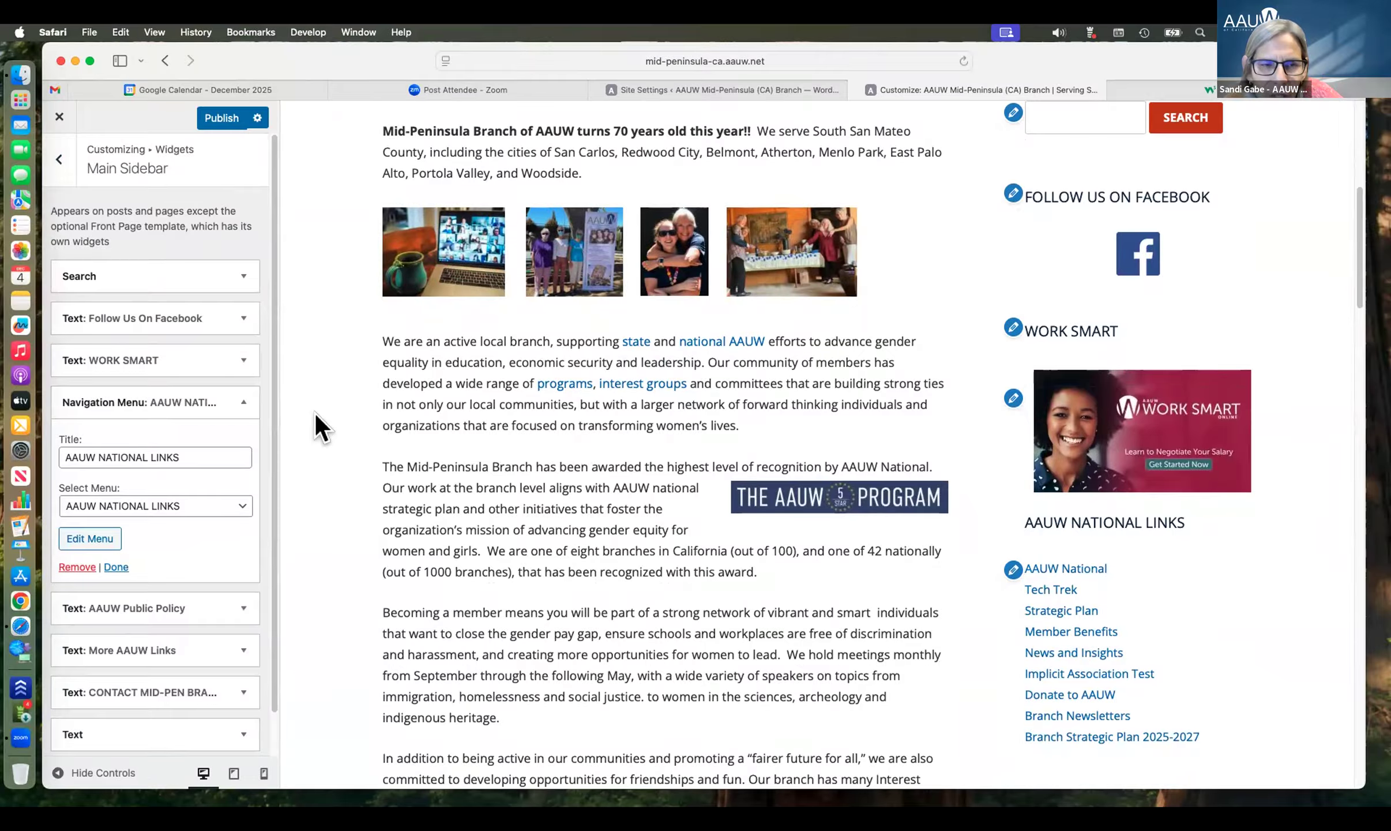
{"action": "scroll", "coordinate": [315, 413], "scroll_direction": "down", "scroll_amount": 3}
{"action": "scroll", "coordinate": [314, 413], "scroll_direction": "down", "scroll_amount": 3}
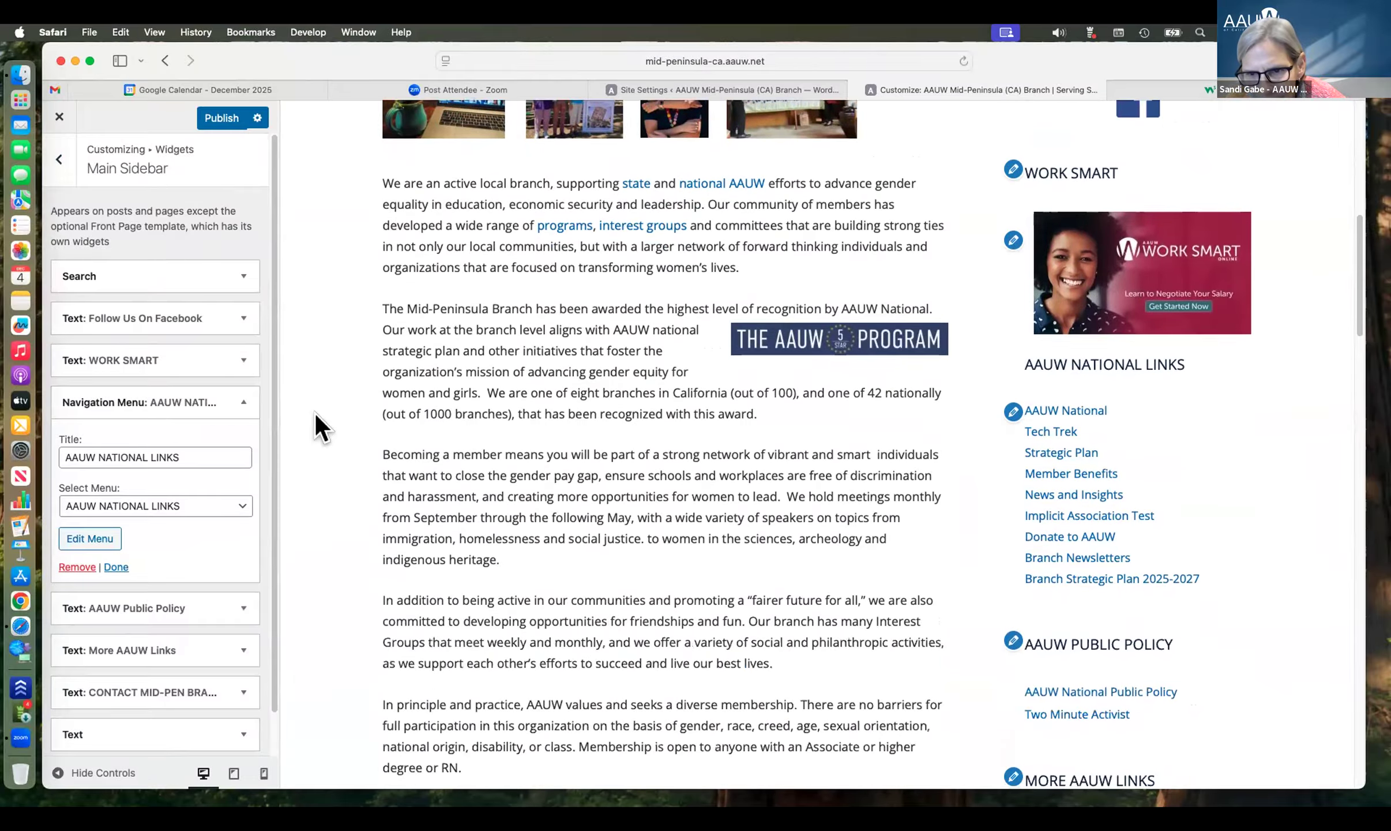
{"action": "scroll", "coordinate": [315, 413], "scroll_direction": "down", "scroll_amount": 1}
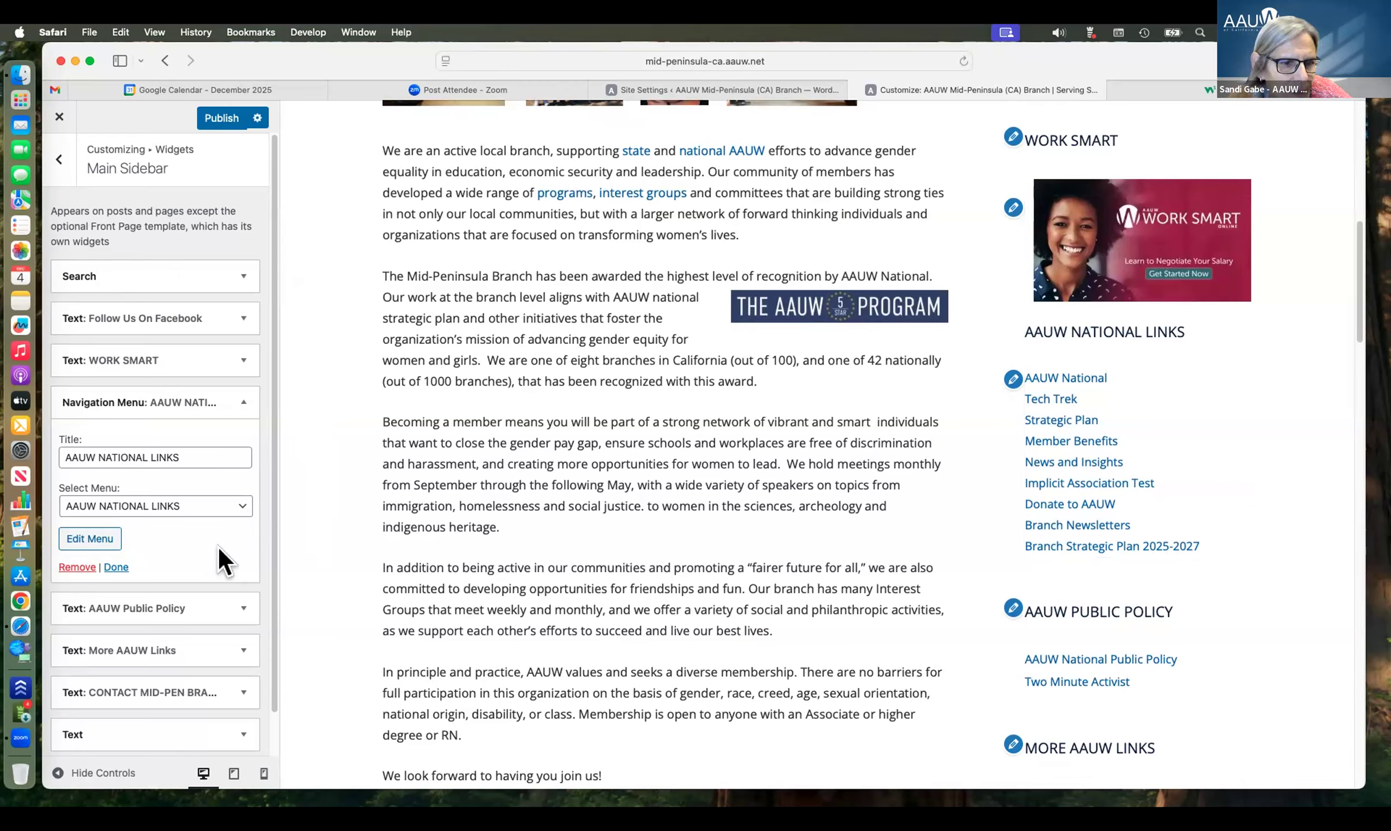
{"action": "scroll", "coordinate": [219, 547], "scroll_direction": "down", "scroll_amount": 2}
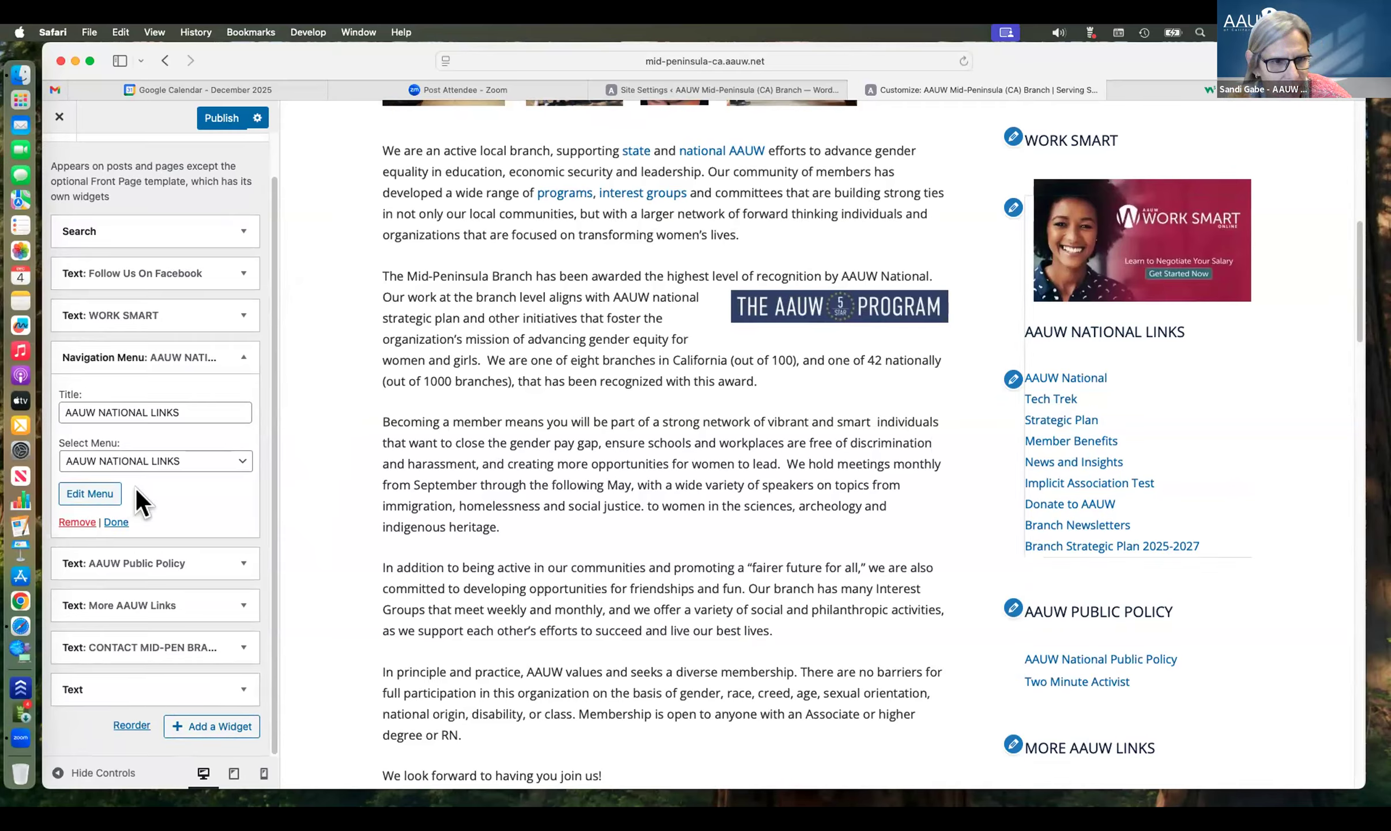
{"action": "left_click", "coordinate": [88, 493]}
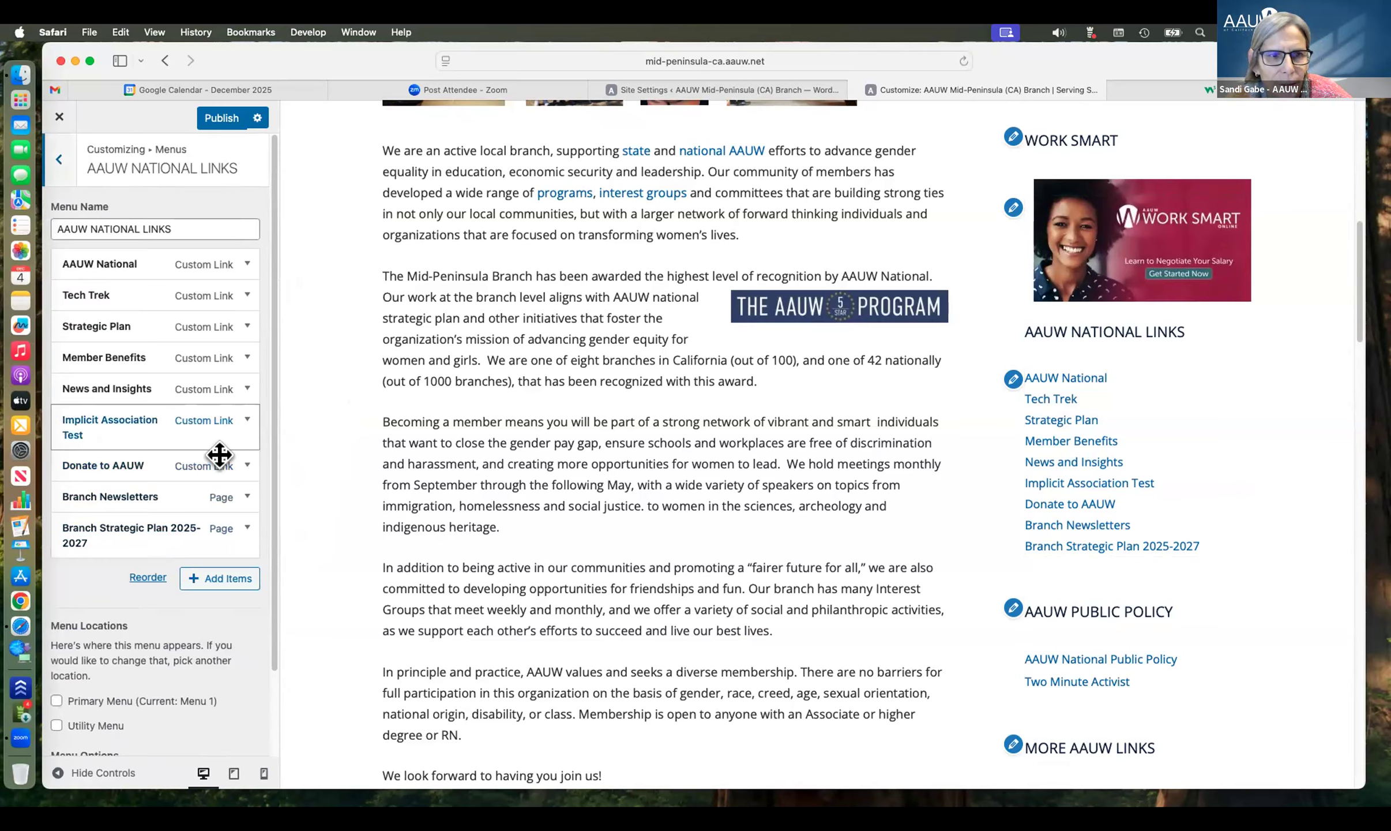
- Expand the Implicit Association Test item and examine its URL, navigation label and other link settings
{"action": "left_click", "coordinate": [243, 423]}
{"action": "scroll", "coordinate": [208, 507], "scroll_direction": "down", "scroll_amount": 5}
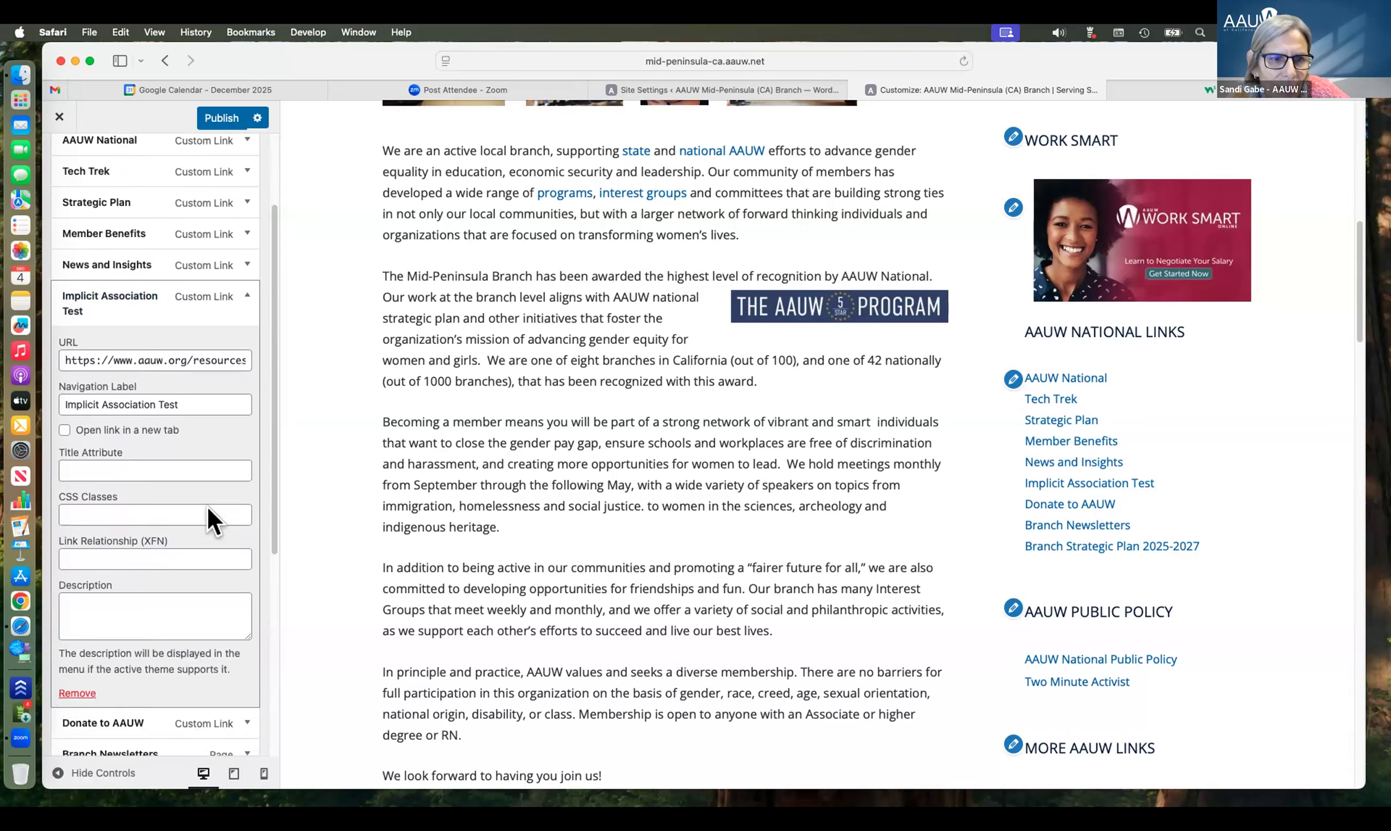
{"action": "scroll", "coordinate": [208, 506], "scroll_direction": "down", "scroll_amount": 1}
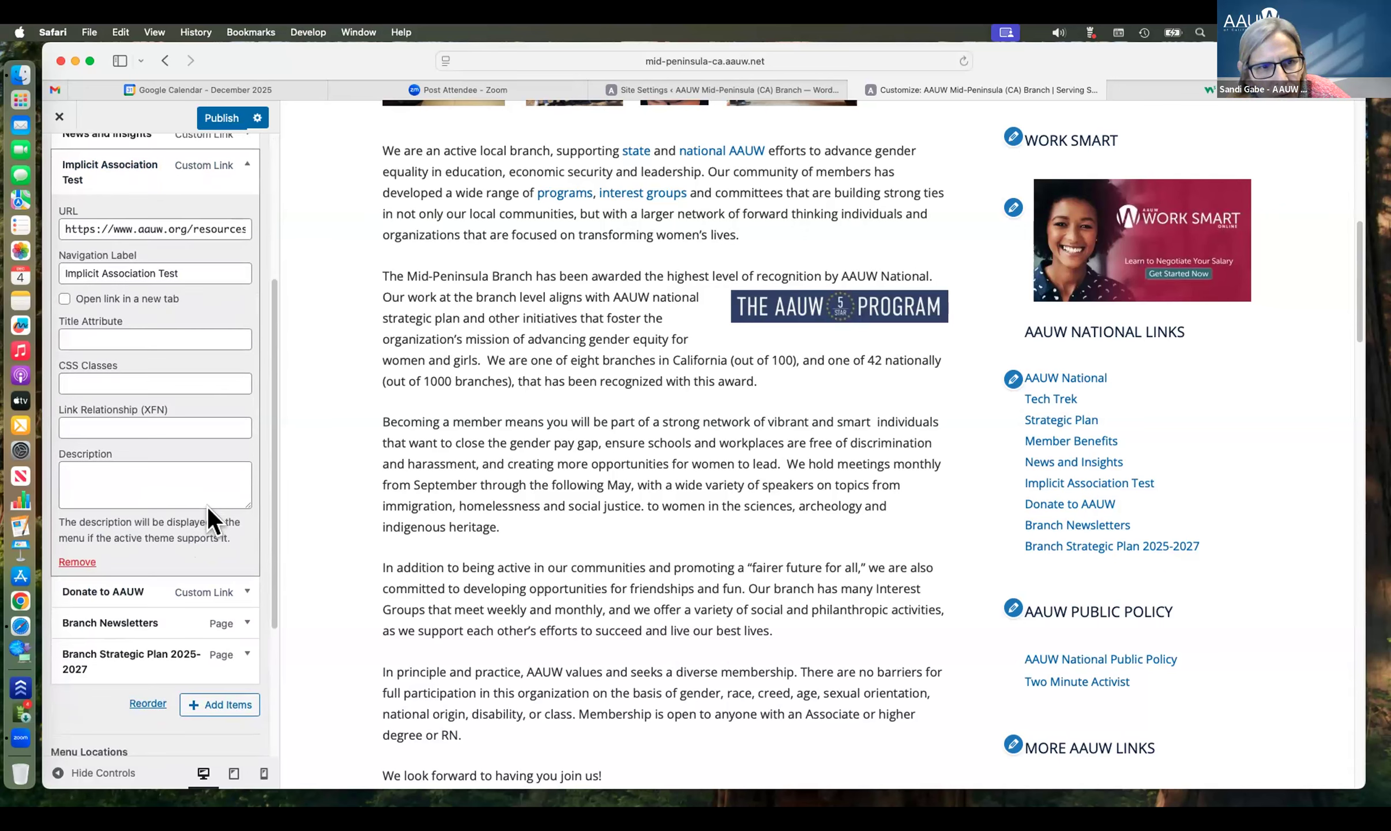
{"action": "scroll", "coordinate": [207, 506], "scroll_direction": "up", "scroll_amount": 3}
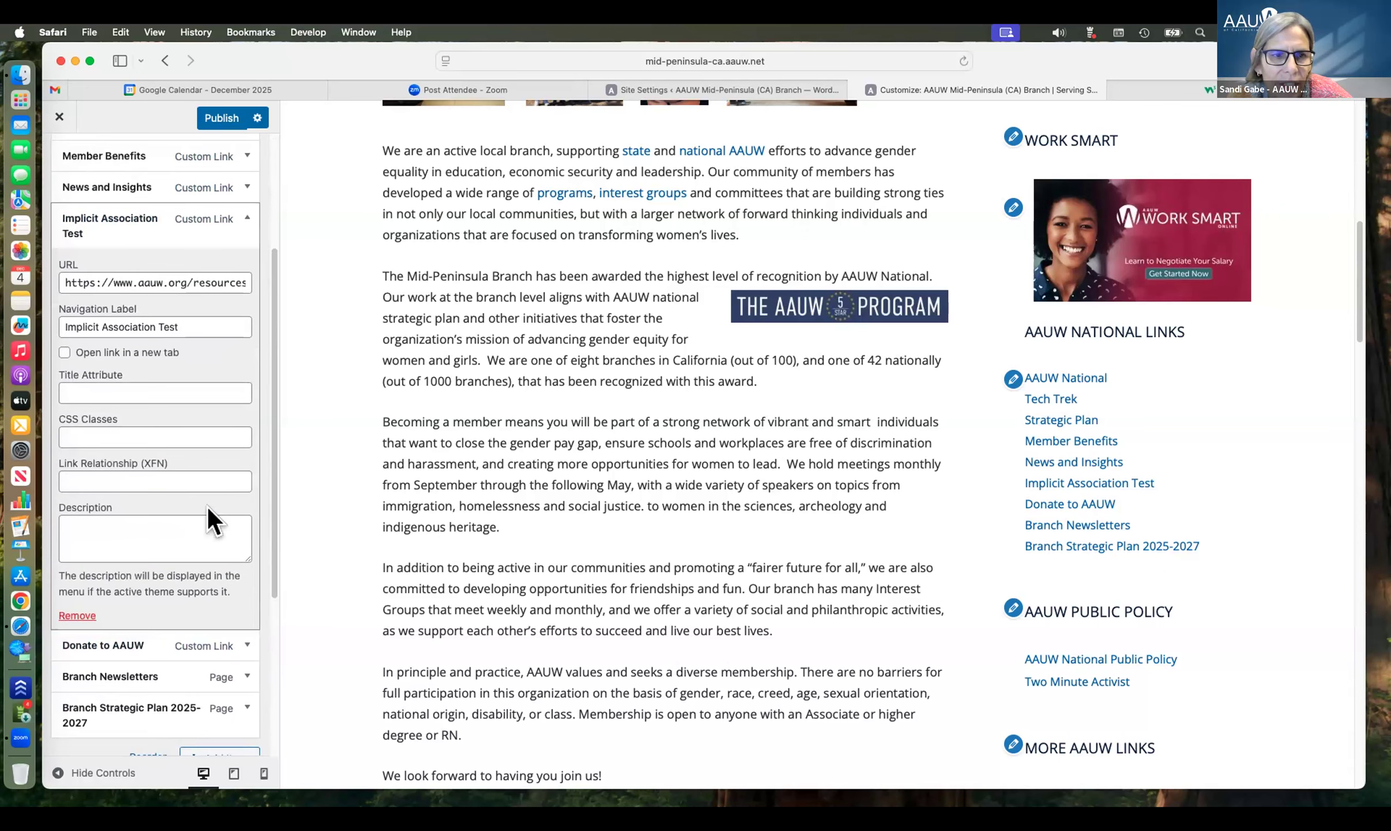
{"action": "scroll", "coordinate": [214, 521], "scroll_direction": "down", "scroll_amount": 1}
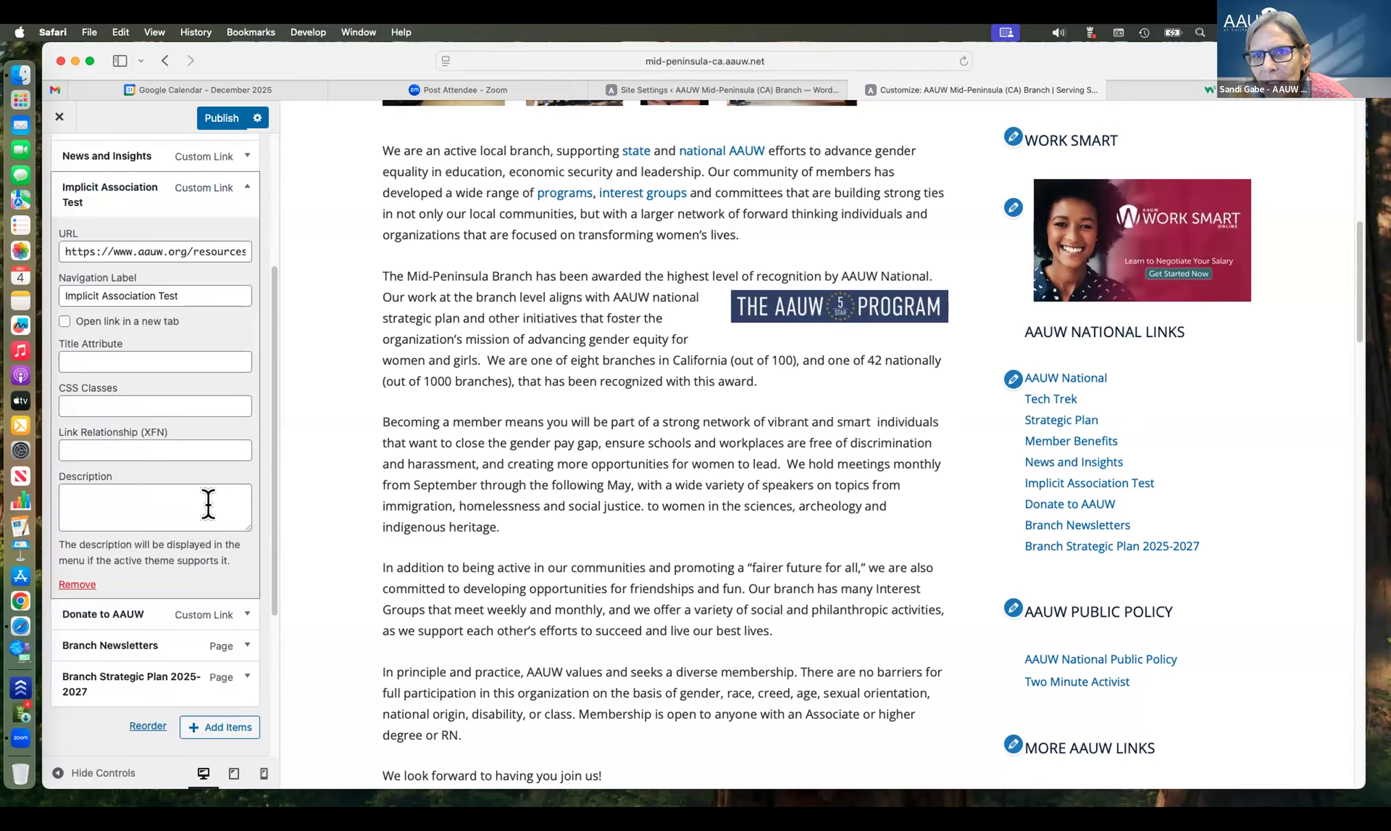
{"action": "scroll", "coordinate": [208, 505], "scroll_direction": "up", "scroll_amount": 5}
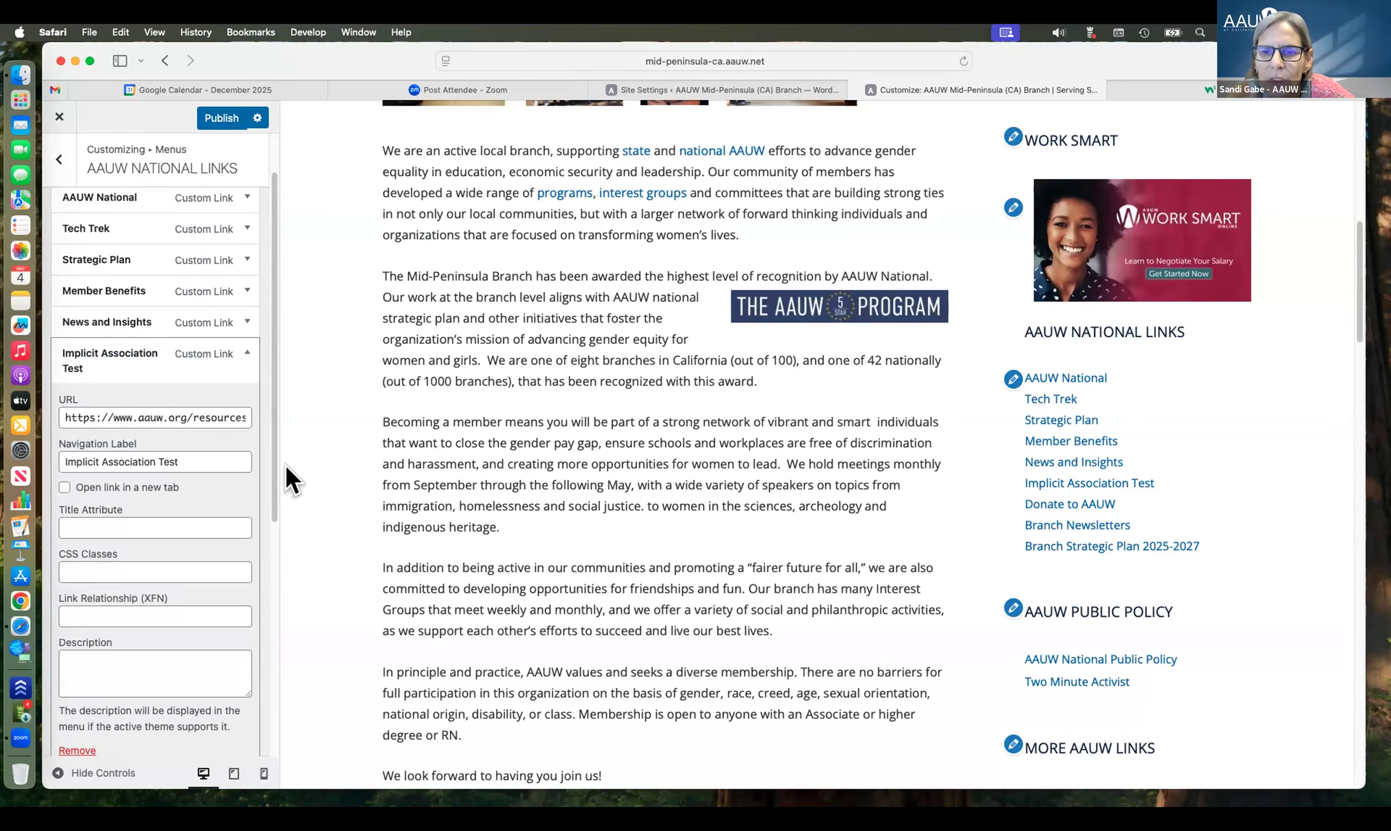
- Review the remaining items, locations and options of the AAUW NATIONAL LINKS menu and collapse the Implicit Association Test item
{"action": "scroll", "coordinate": [287, 466], "scroll_direction": "down", "scroll_amount": 1}
{"action": "scroll", "coordinate": [140, 441], "scroll_direction": "down", "scroll_amount": 5}
{"action": "scroll", "coordinate": [140, 440], "scroll_direction": "down", "scroll_amount": 3}
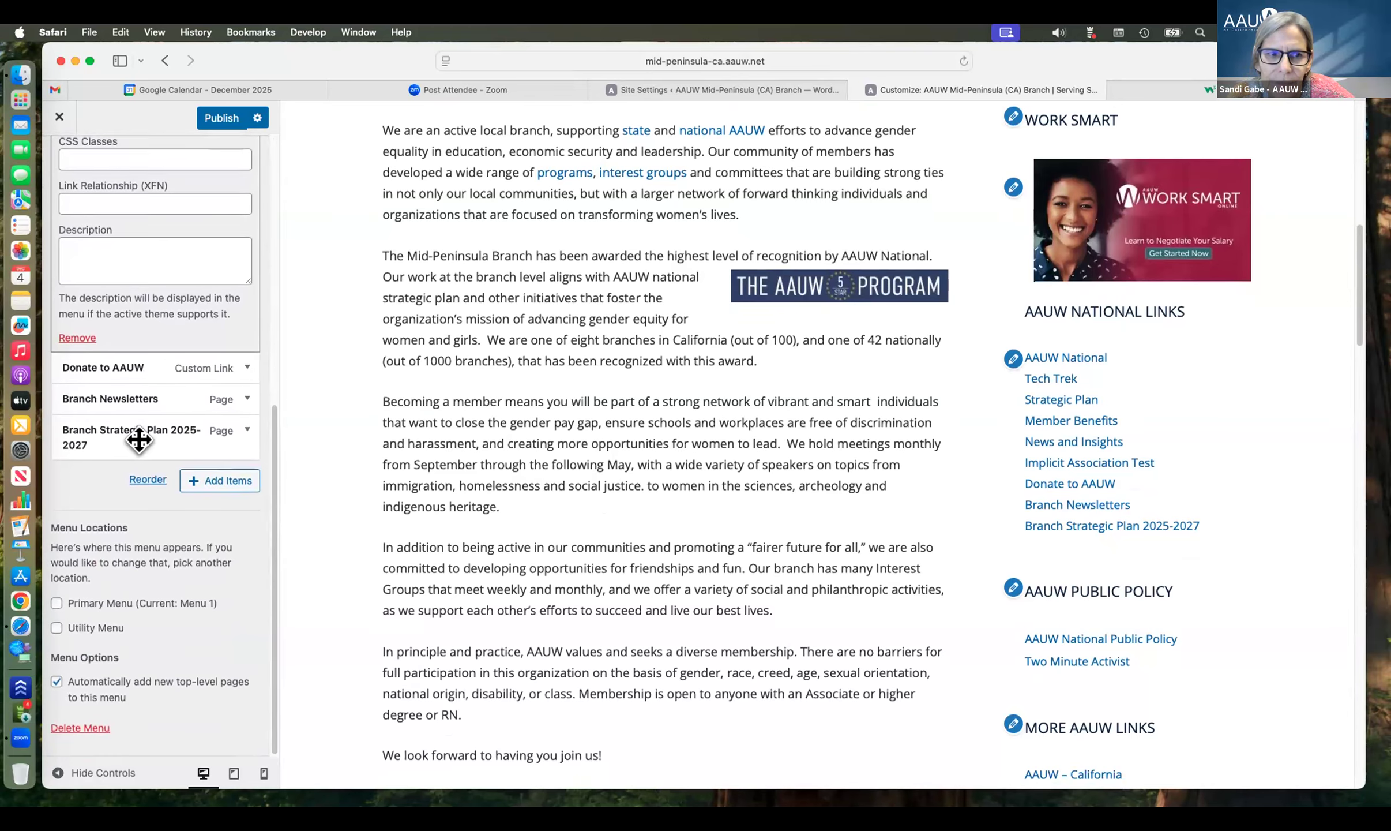
{"action": "scroll", "coordinate": [141, 440], "scroll_direction": "up", "scroll_amount": 7}
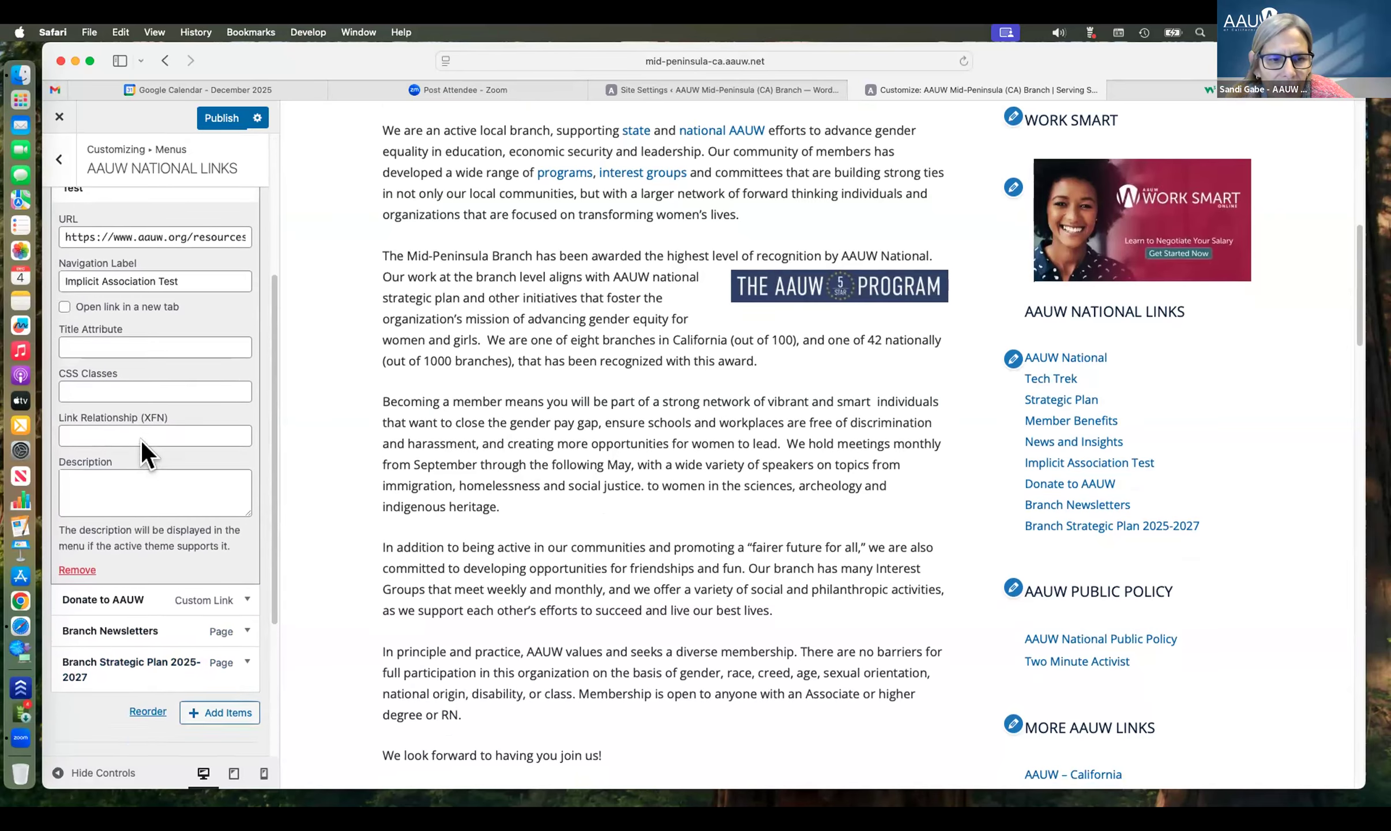
{"action": "scroll", "coordinate": [142, 439], "scroll_direction": "down", "scroll_amount": 6}
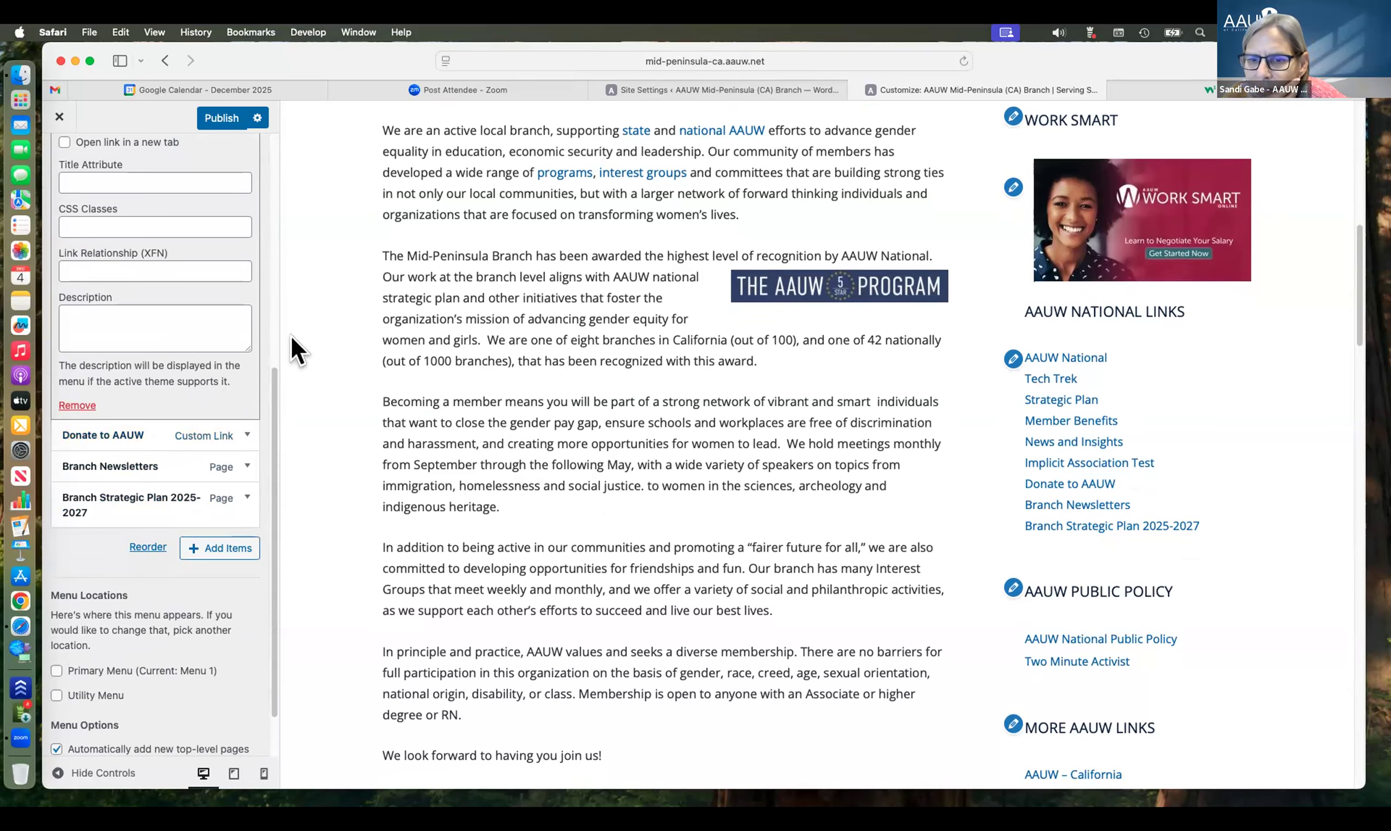
{"action": "scroll", "coordinate": [289, 334], "scroll_direction": "up", "scroll_amount": 2}
{"action": "scroll", "coordinate": [289, 335], "scroll_direction": "up", "scroll_amount": 1}
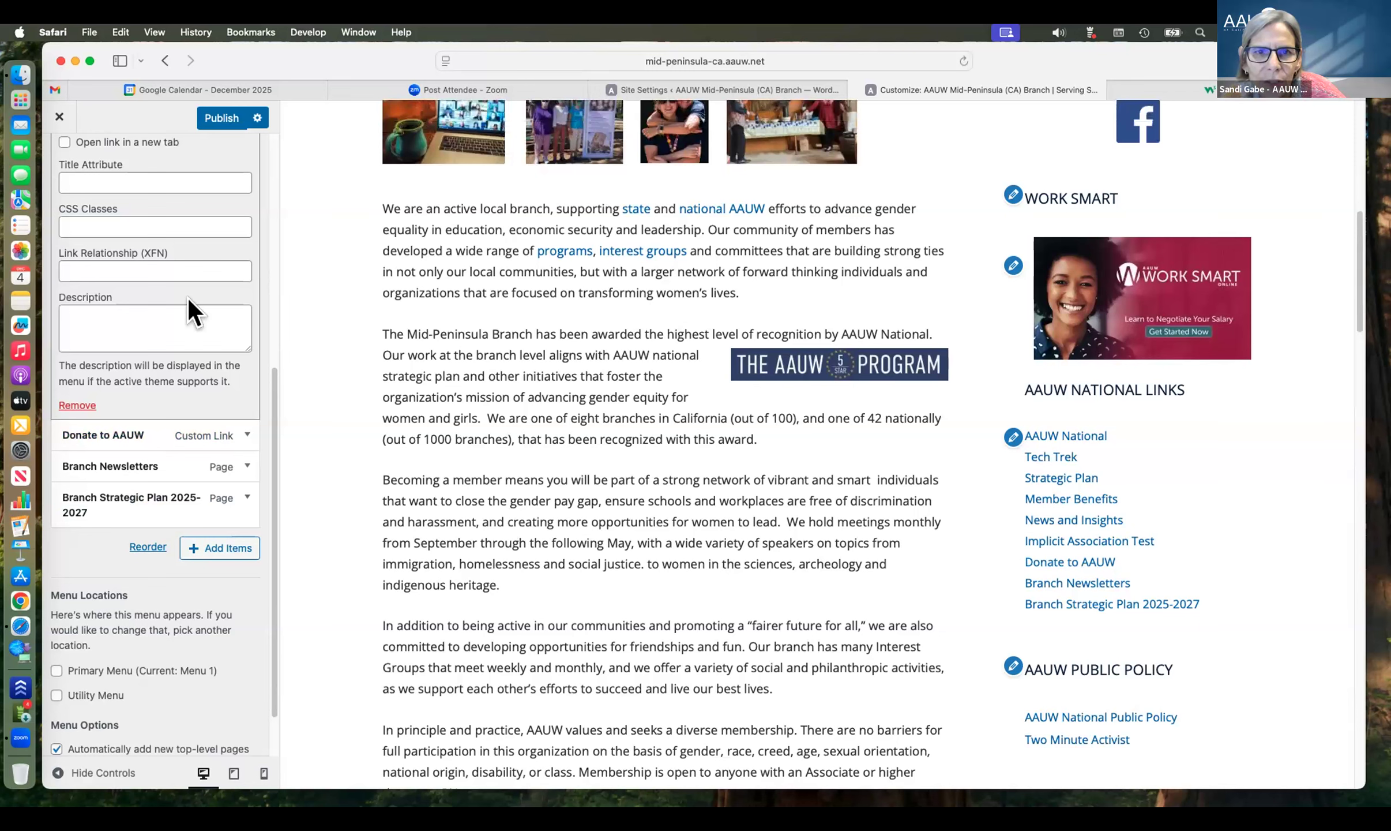
{"action": "scroll", "coordinate": [164, 297], "scroll_direction": "up", "scroll_amount": 4}
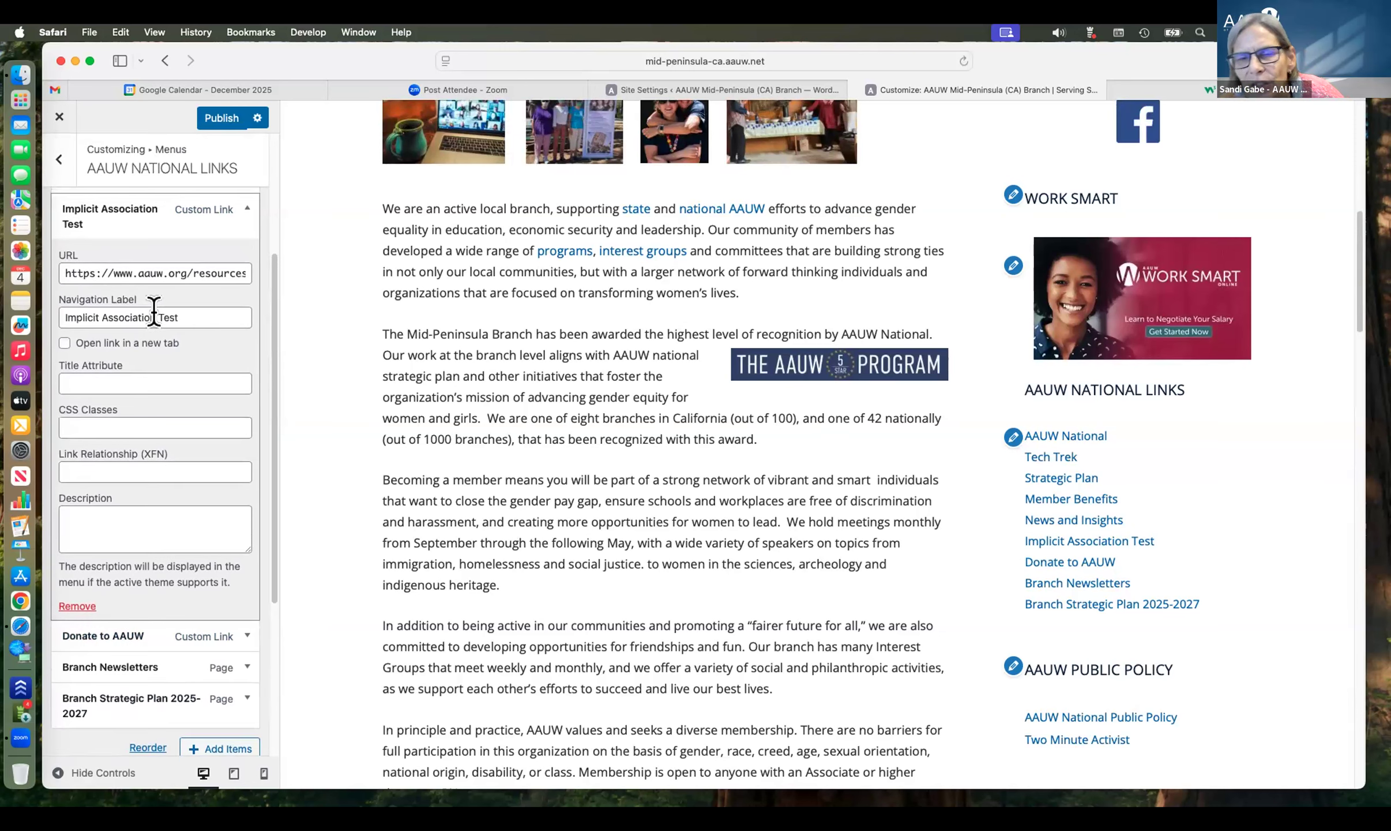
{"action": "scroll", "coordinate": [153, 311], "scroll_direction": "up", "scroll_amount": 2}
{"action": "left_click", "coordinate": [242, 265]}
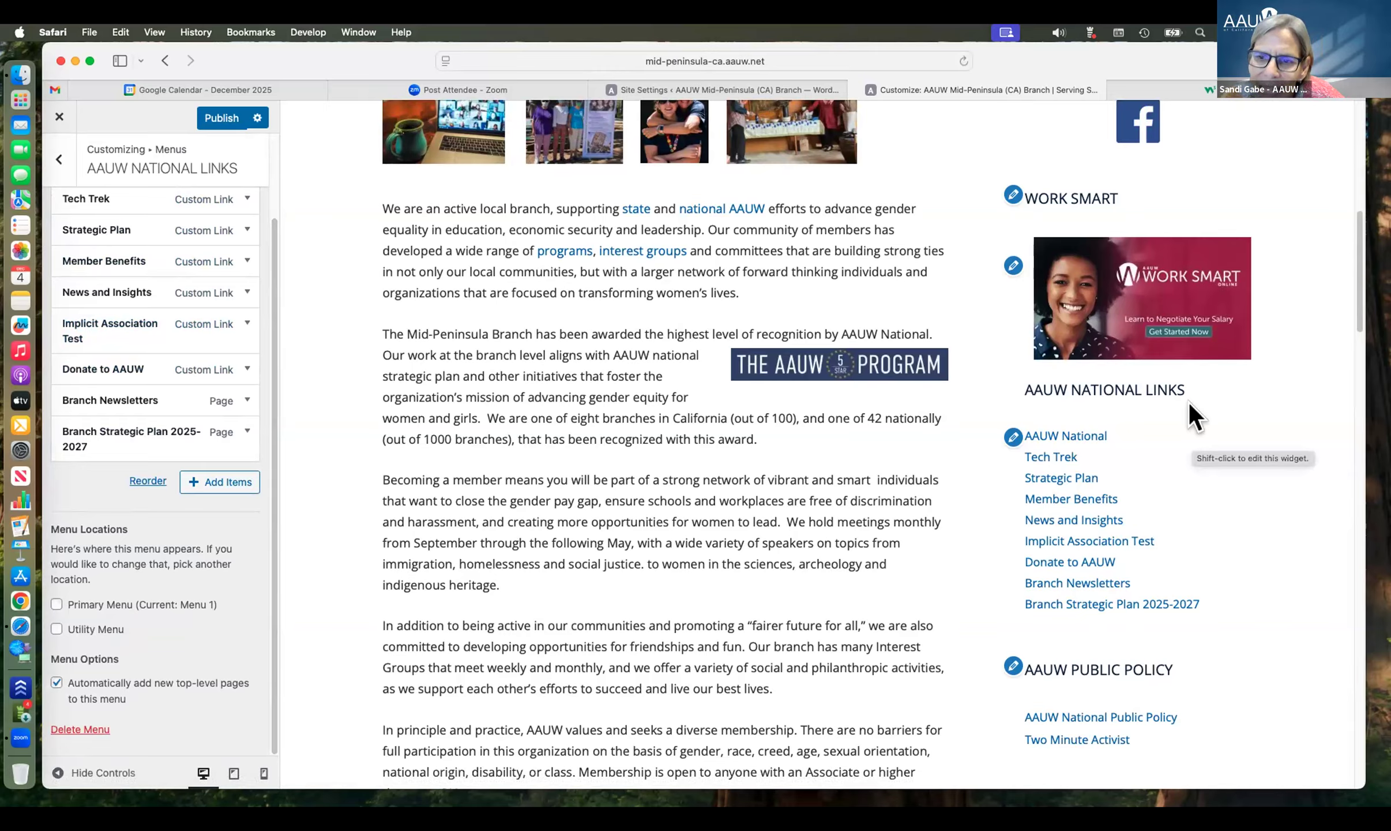
- Open the AAUW NATIONAL LINKS and WORK SMART sidebar widgets from the page preview to examine their settings
{"action": "left_click", "coordinate": [1002, 430]}
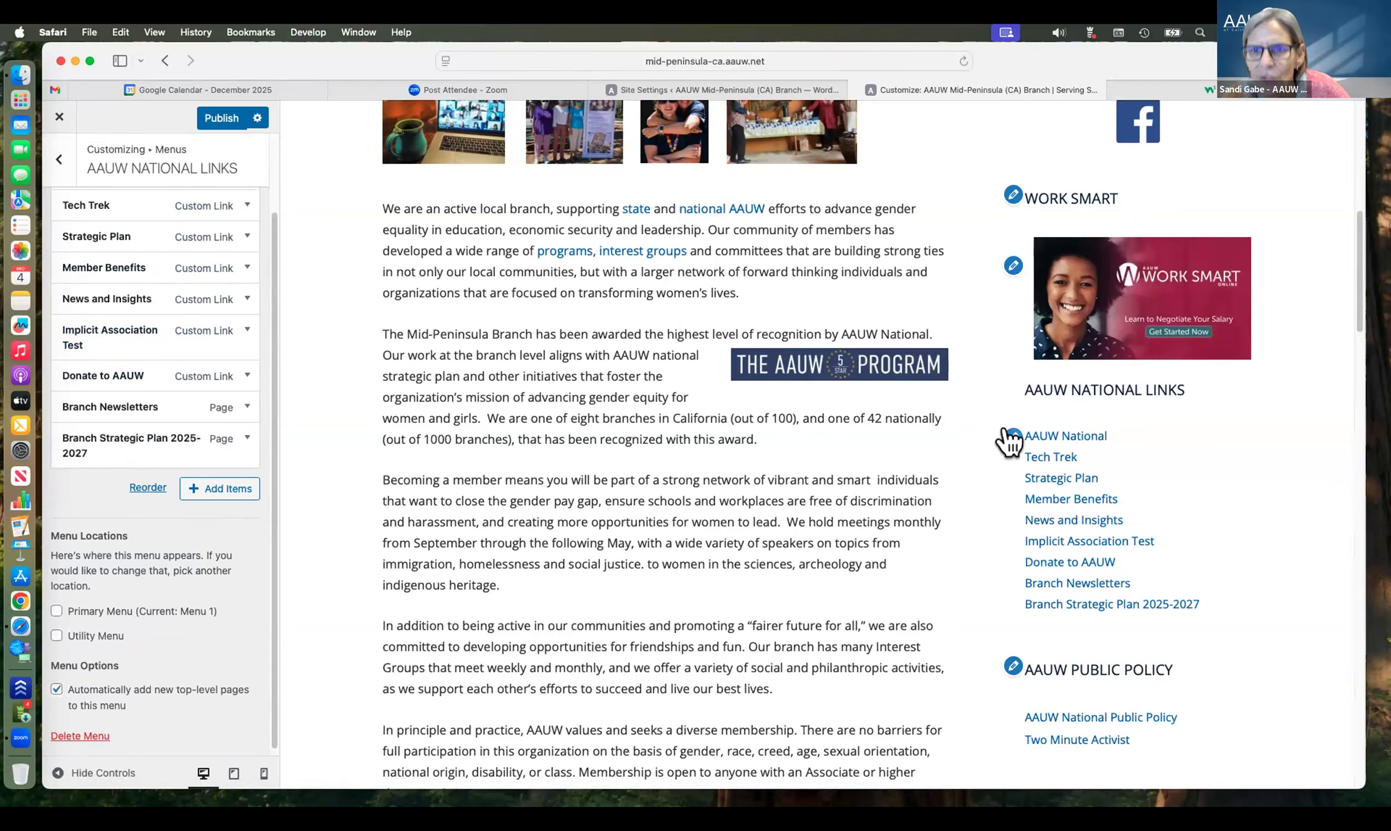
{"action": "left_click", "coordinate": [1009, 266]}
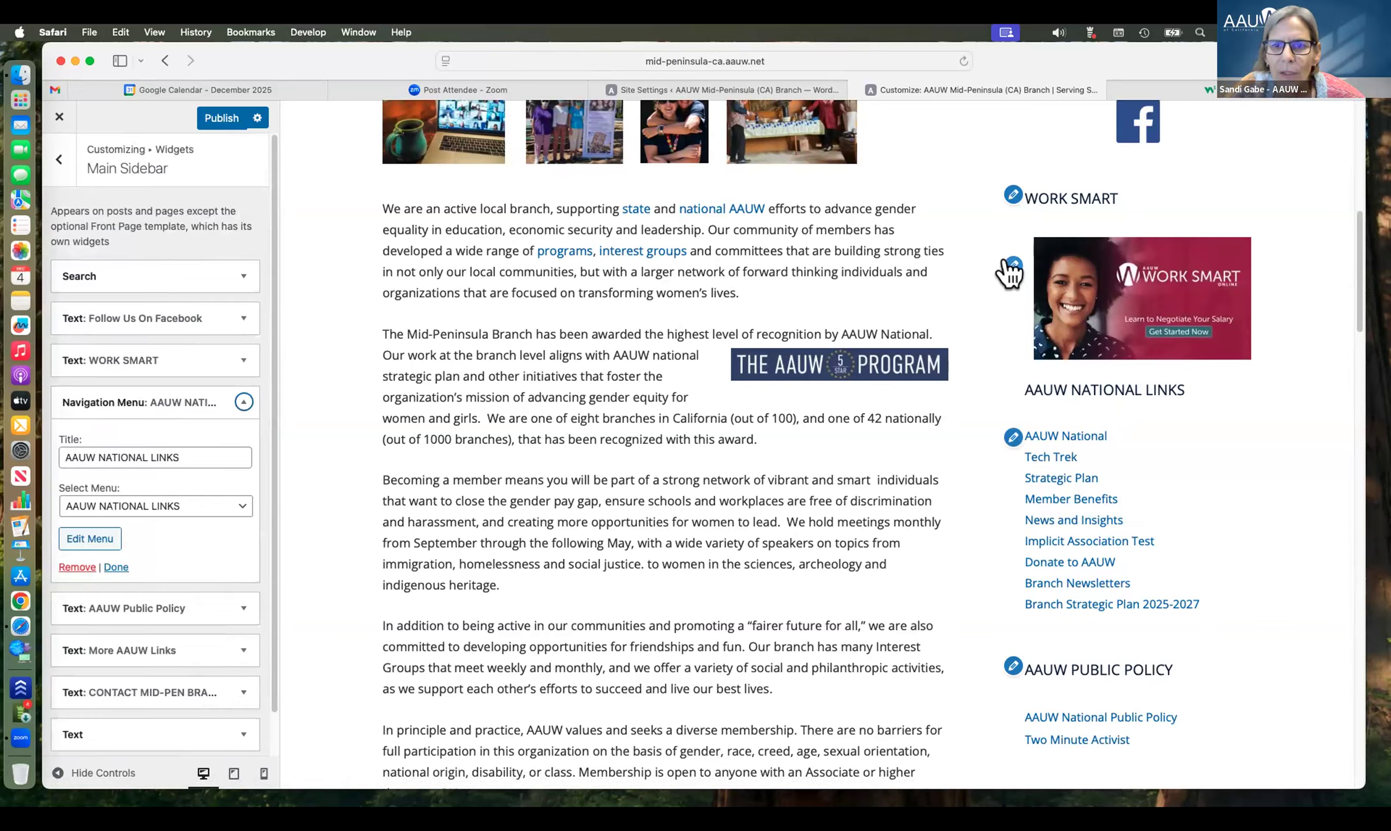
{"action": "left_click", "coordinate": [1013, 198]}
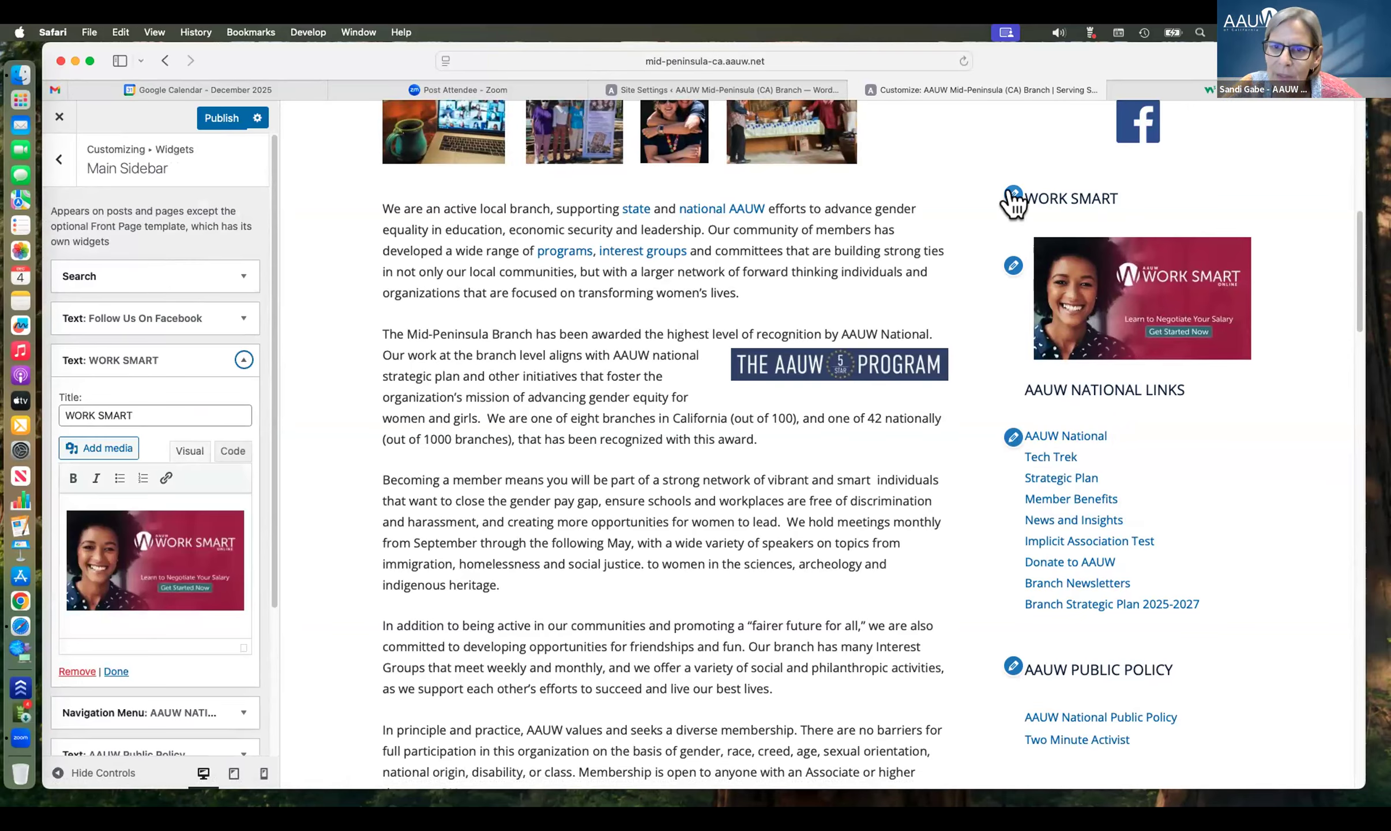
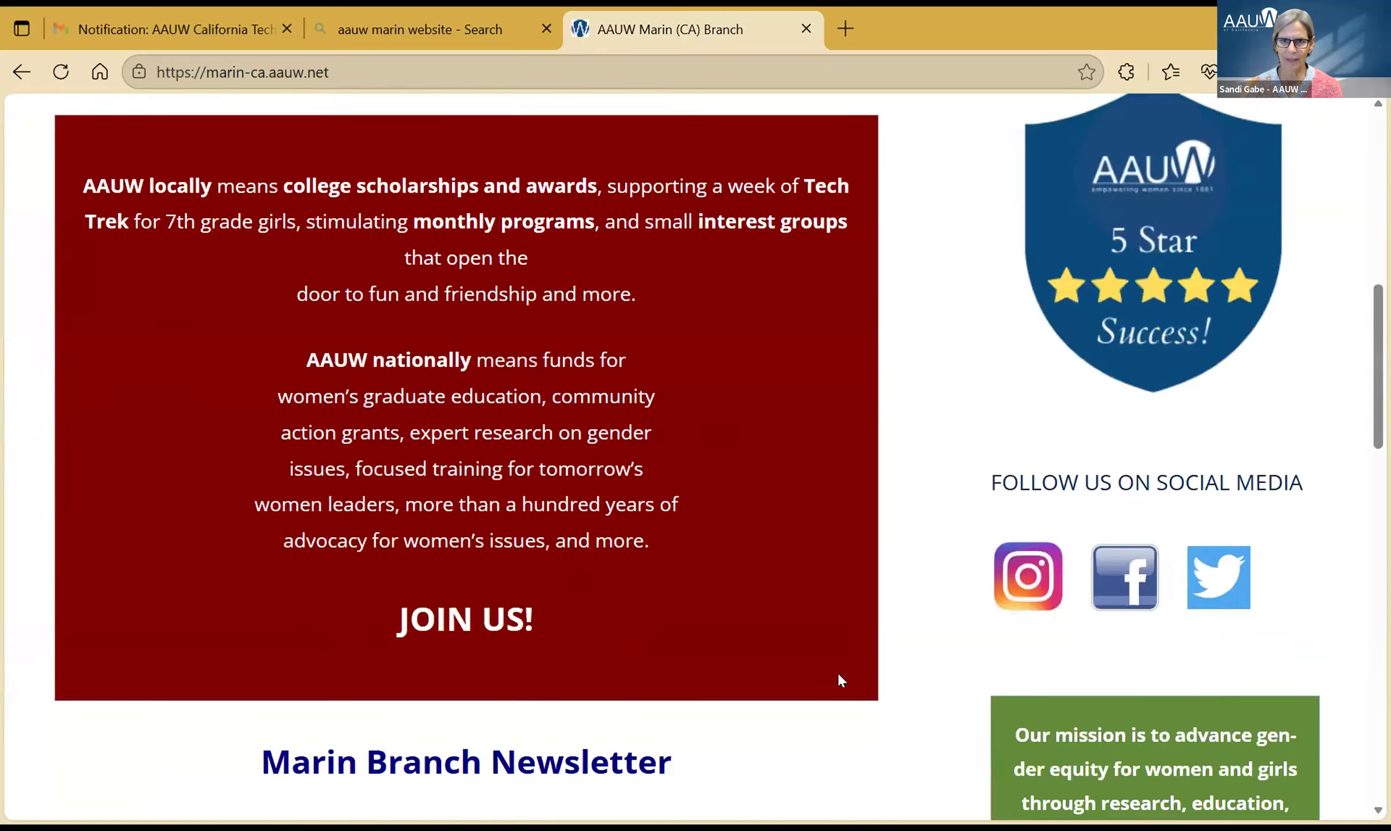
- Log in to the AAUW Marin branch site's WordPress dashboard with the saved credentials
{"action": "scroll", "coordinate": [838, 672], "scroll_direction": "down", "scroll_amount": 4}
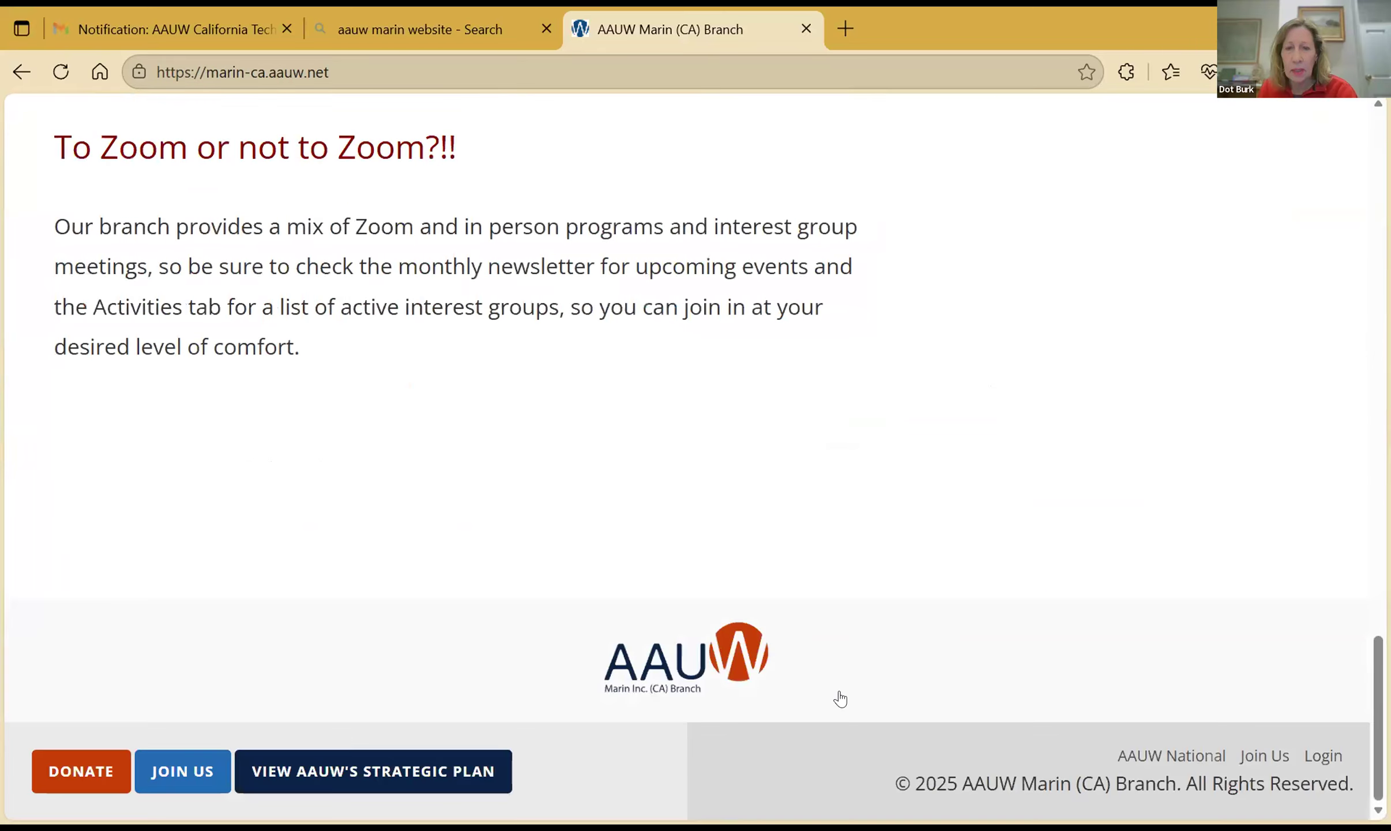
{"action": "left_click", "coordinate": [1322, 755]}
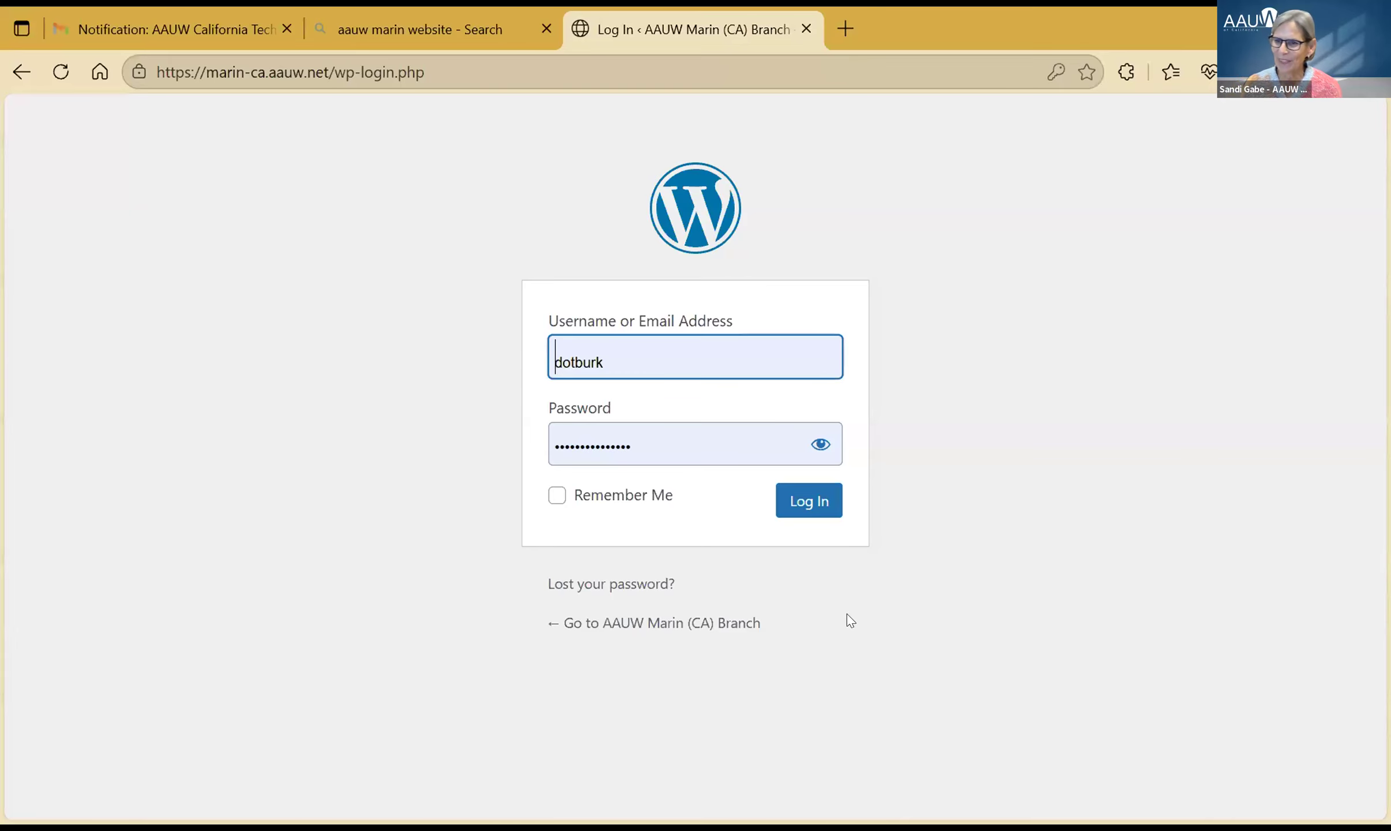
{"action": "left_click", "coordinate": [816, 501]}
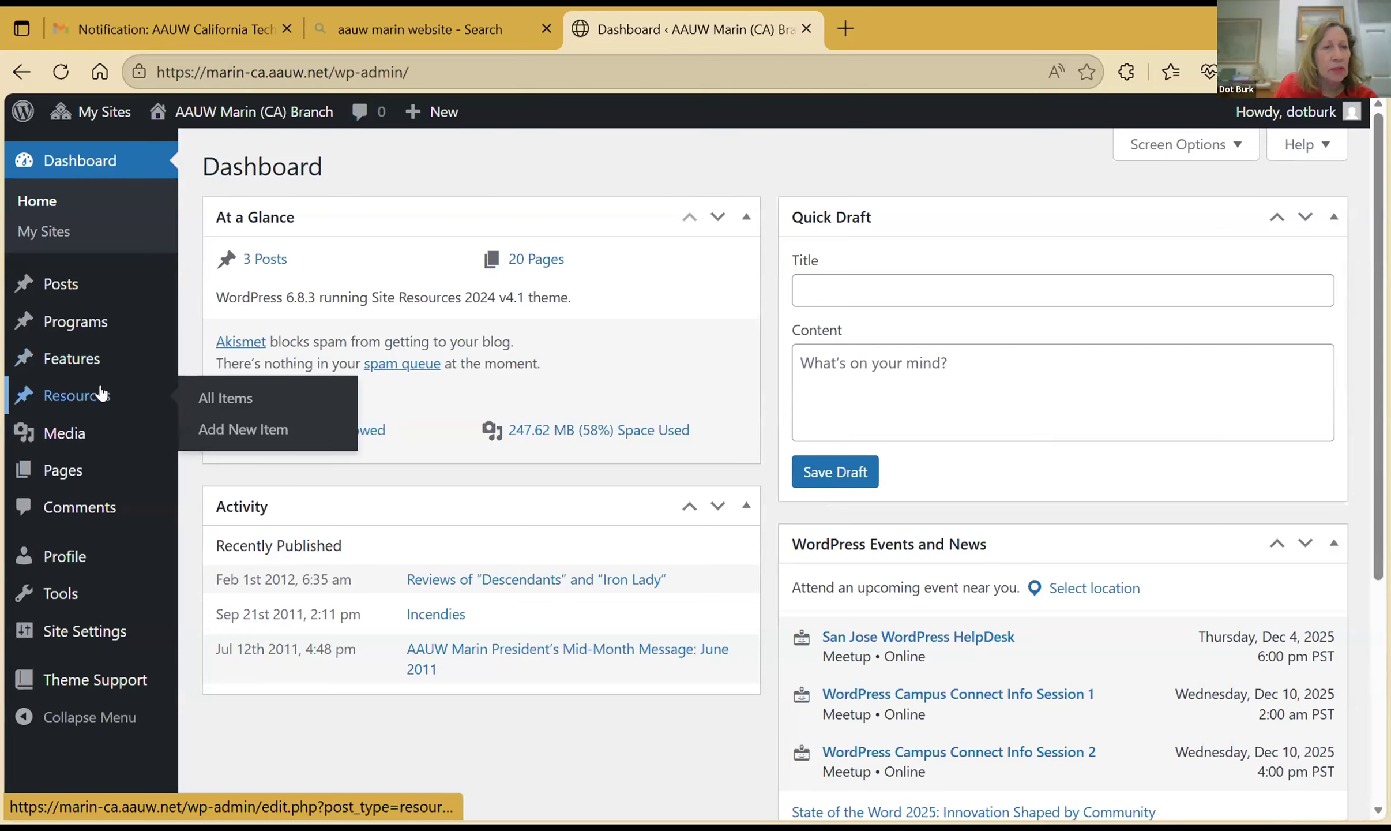
- Open the Marin branch site's Tech Trek page for editing from the list of all pages
{"action": "left_click", "coordinate": [70, 466]}
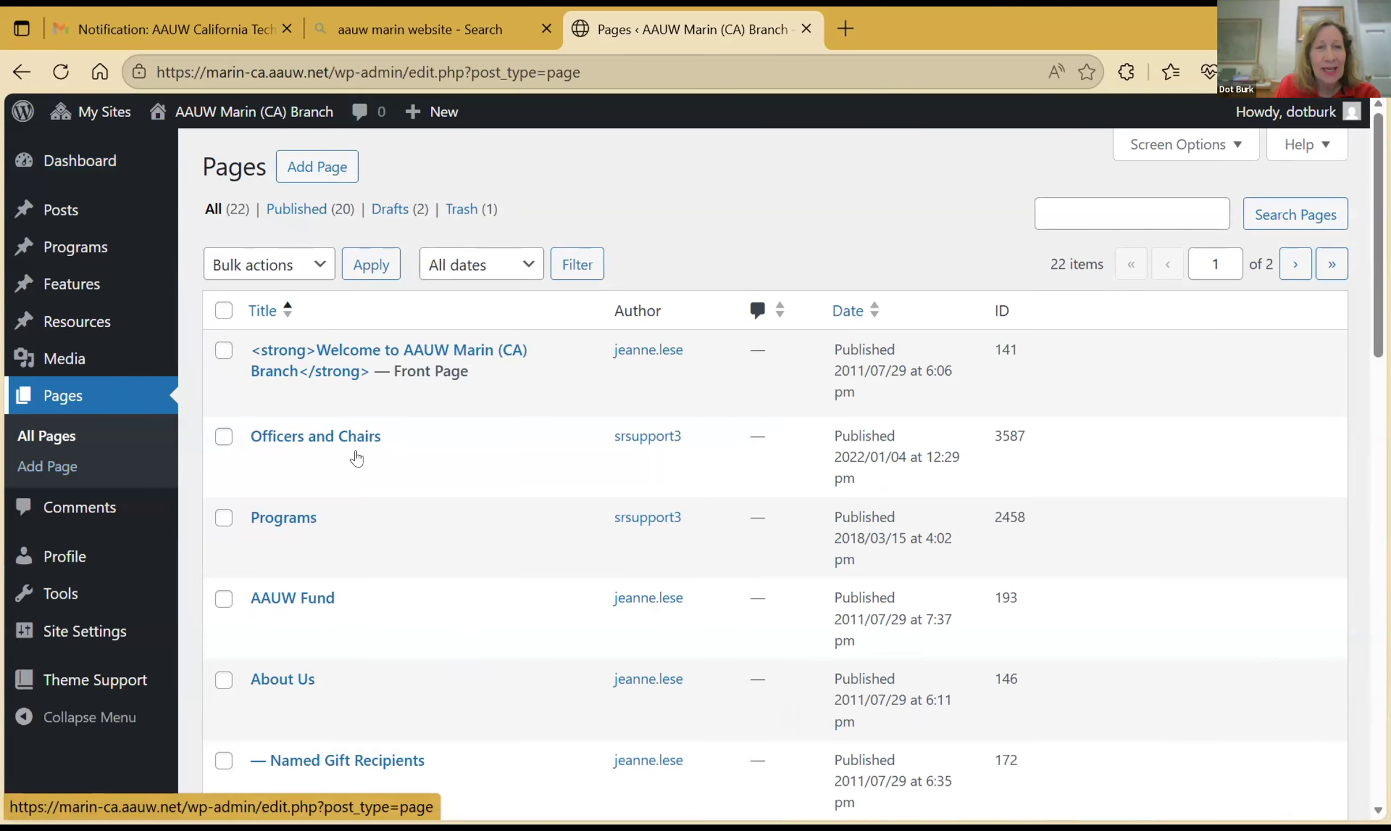
{"action": "scroll", "coordinate": [397, 490], "scroll_direction": "down", "scroll_amount": 5}
{"action": "scroll", "coordinate": [398, 490], "scroll_direction": "down", "scroll_amount": 5}
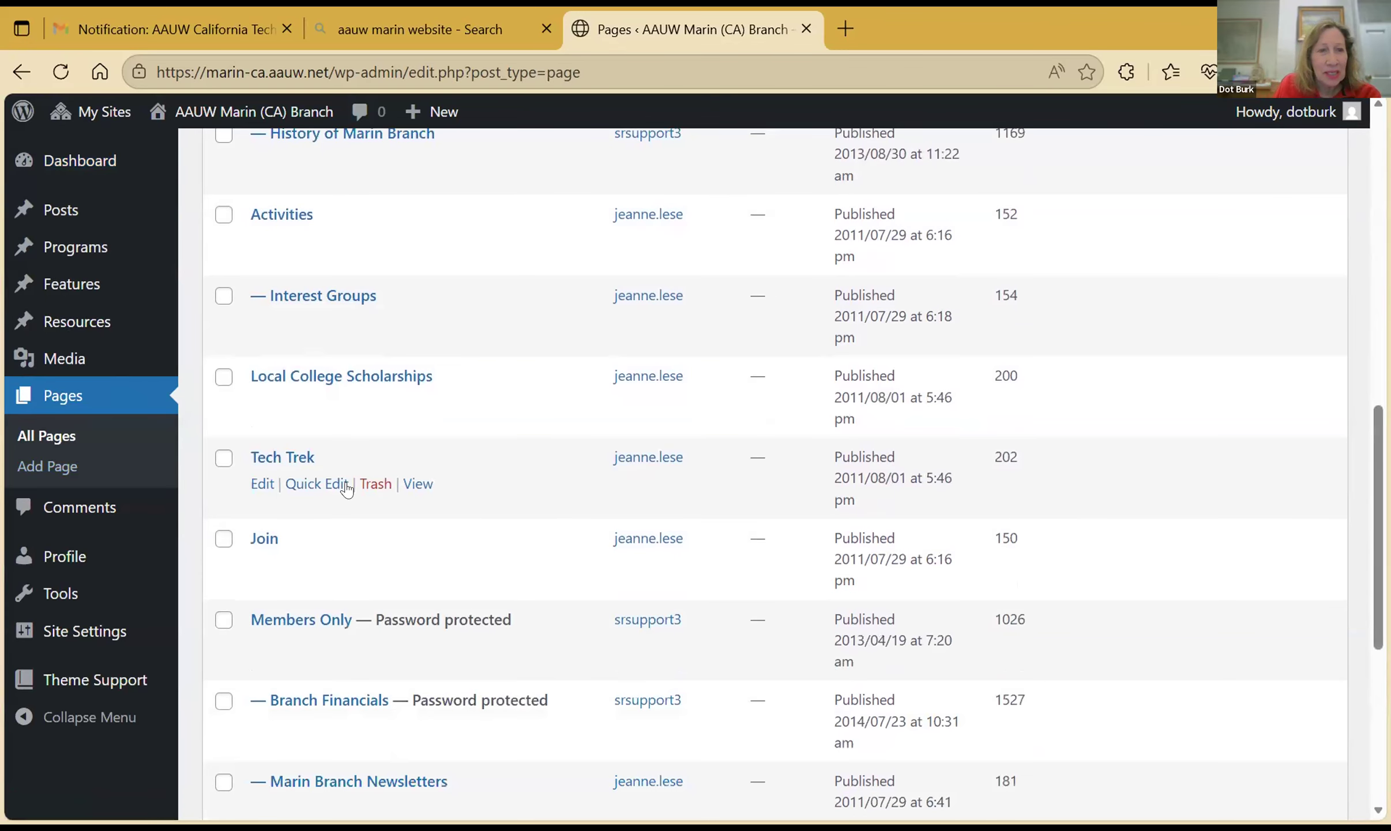
{"action": "left_click", "coordinate": [254, 484]}
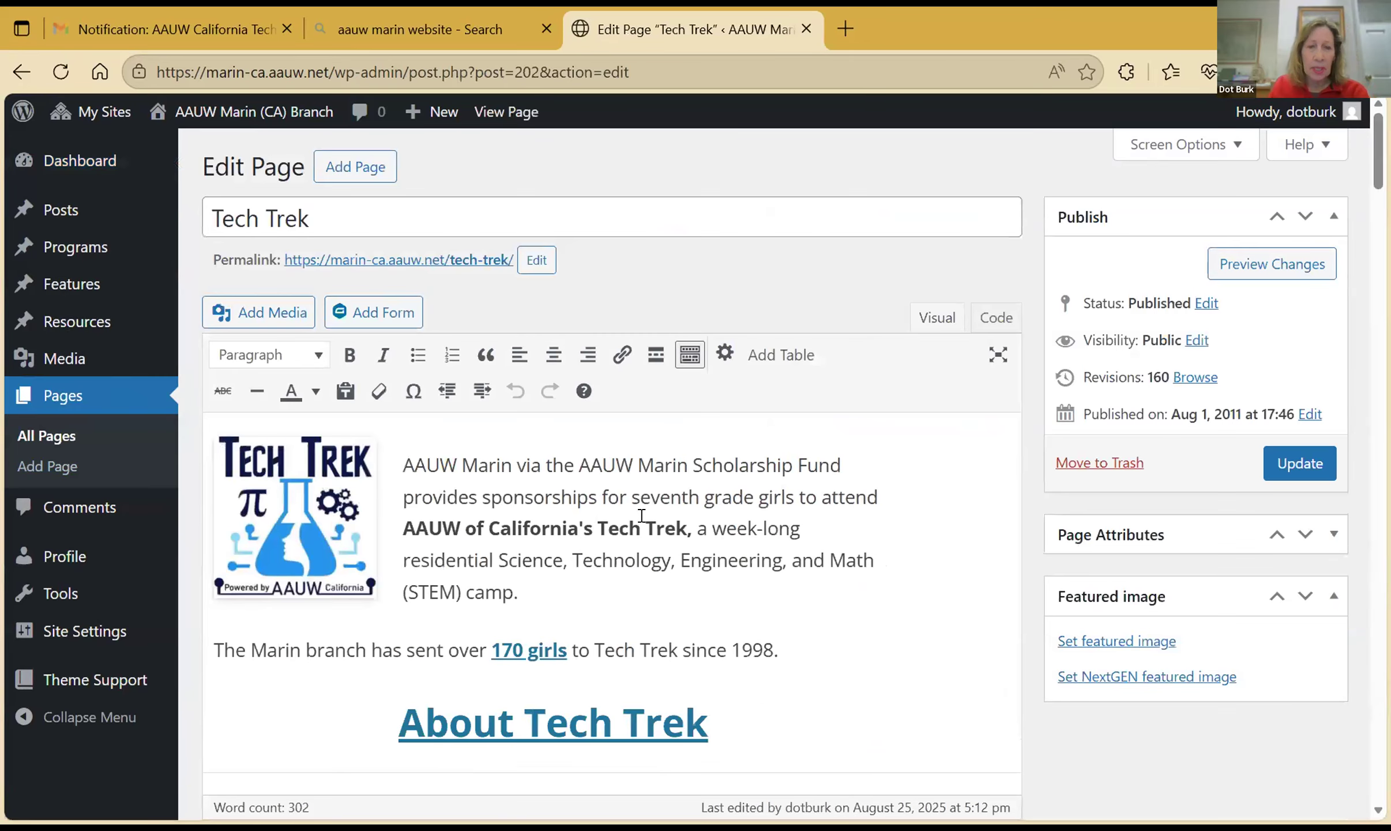
- Follow the YouTube link under About Tech Trek in the page content and pause the video that opens
{"action": "scroll", "coordinate": [641, 515], "scroll_direction": "down", "scroll_amount": 2}
{"action": "scroll", "coordinate": [642, 515], "scroll_direction": "down", "scroll_amount": 3}
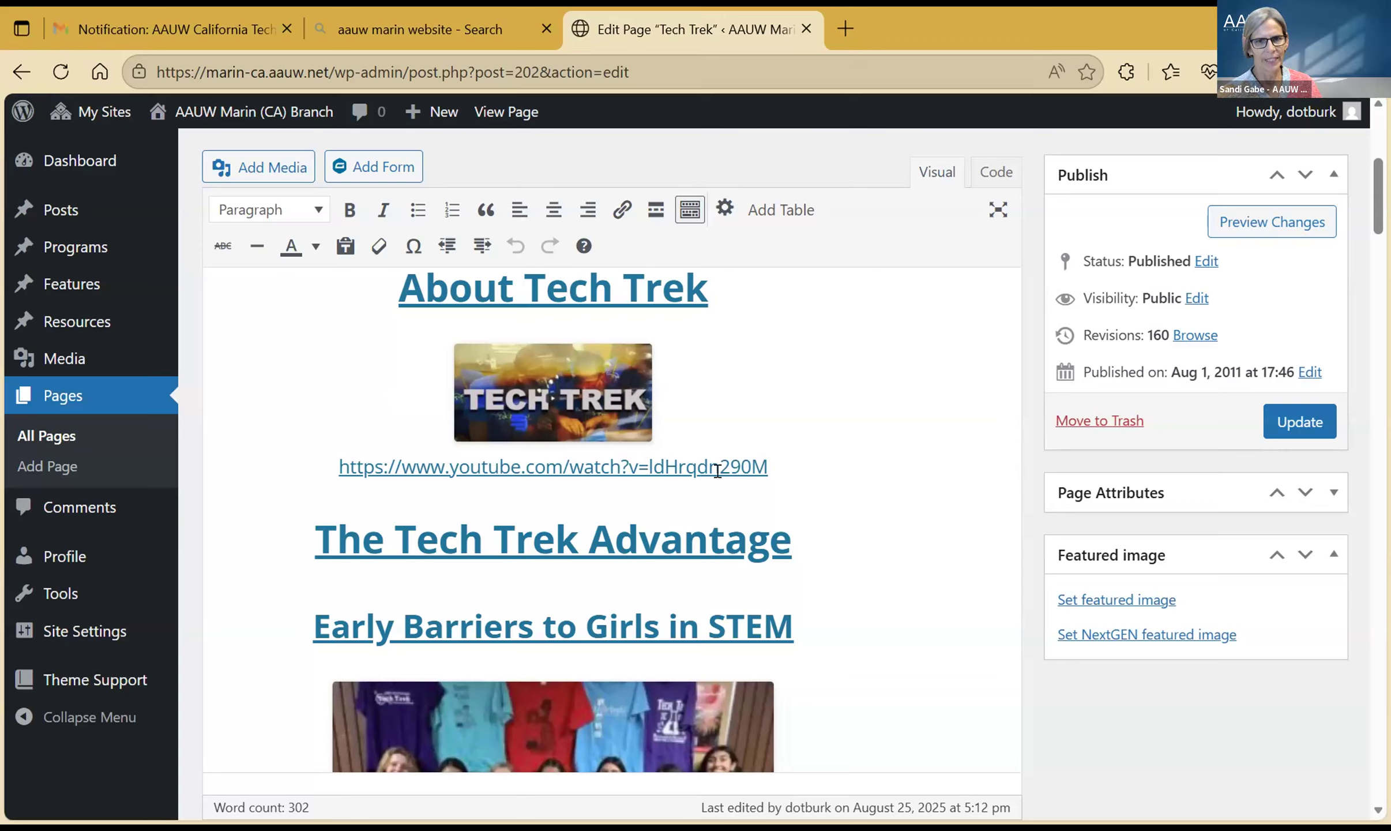
{"action": "left_click", "coordinate": [523, 465]}
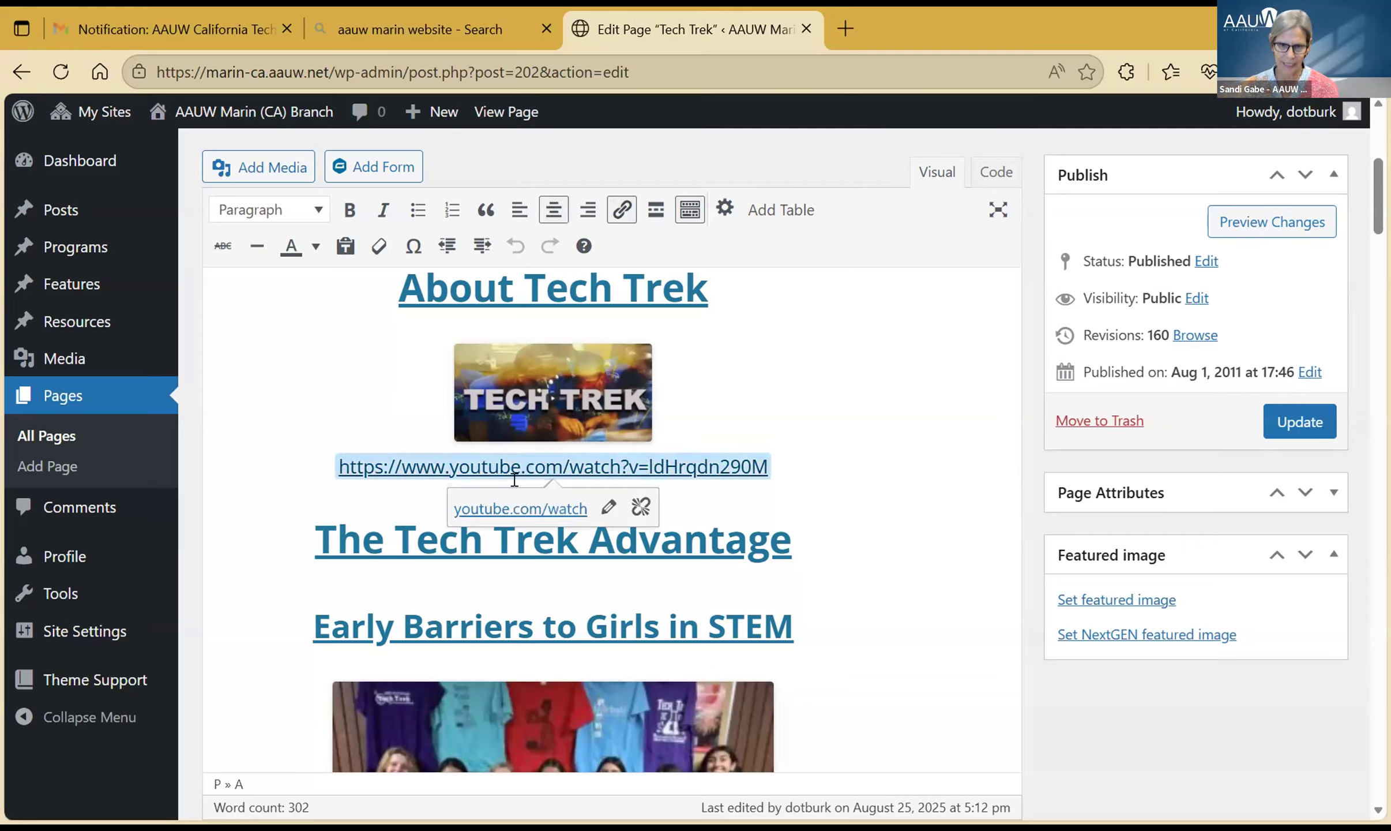
{"action": "left_click", "coordinate": [520, 508]}
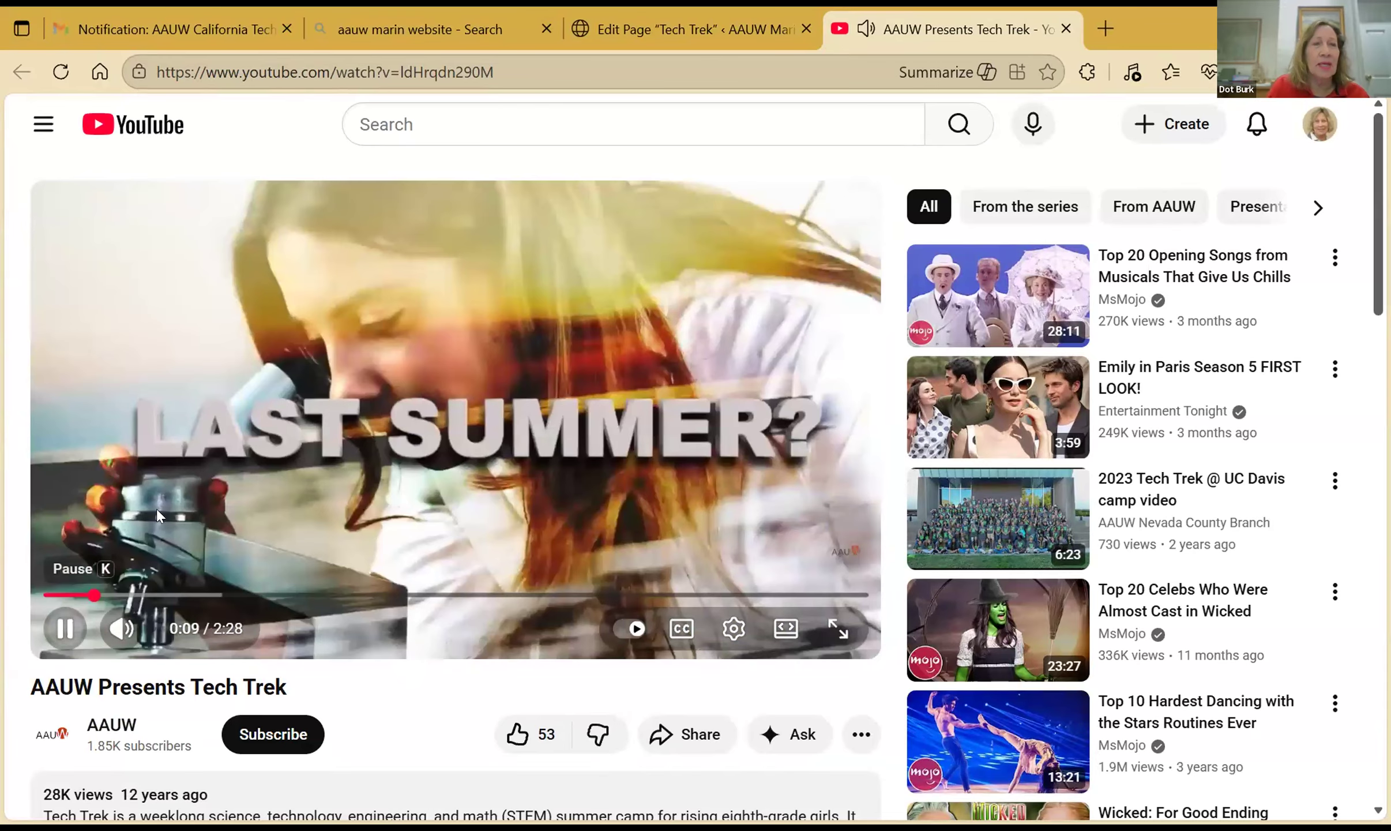
{"action": "left_click", "coordinate": [272, 475]}
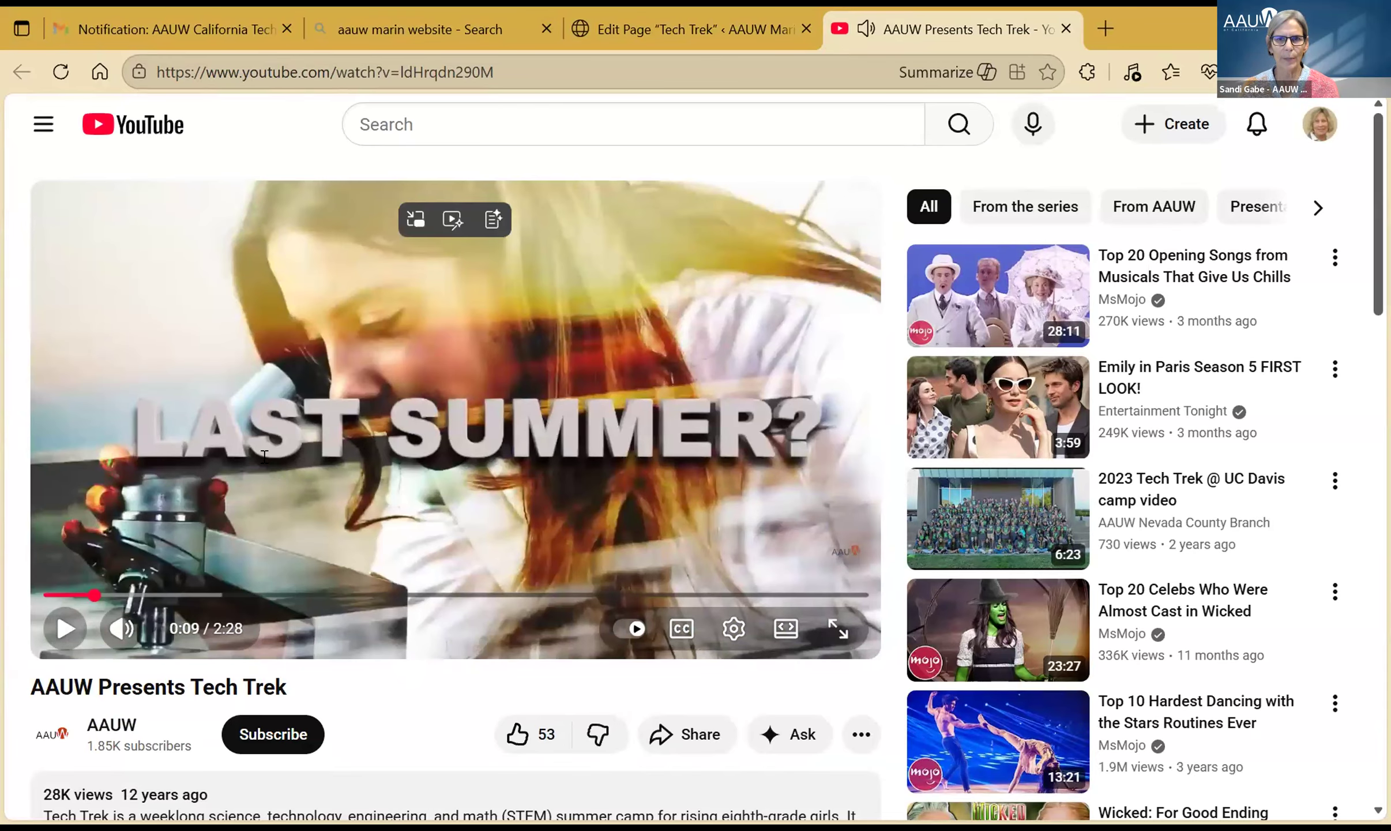
- Copy the video's address and insert it as an "AAUW Presents Tech Trek" link on a new line below the existing YouTube link
{"action": "left_click", "coordinate": [172, 79]}
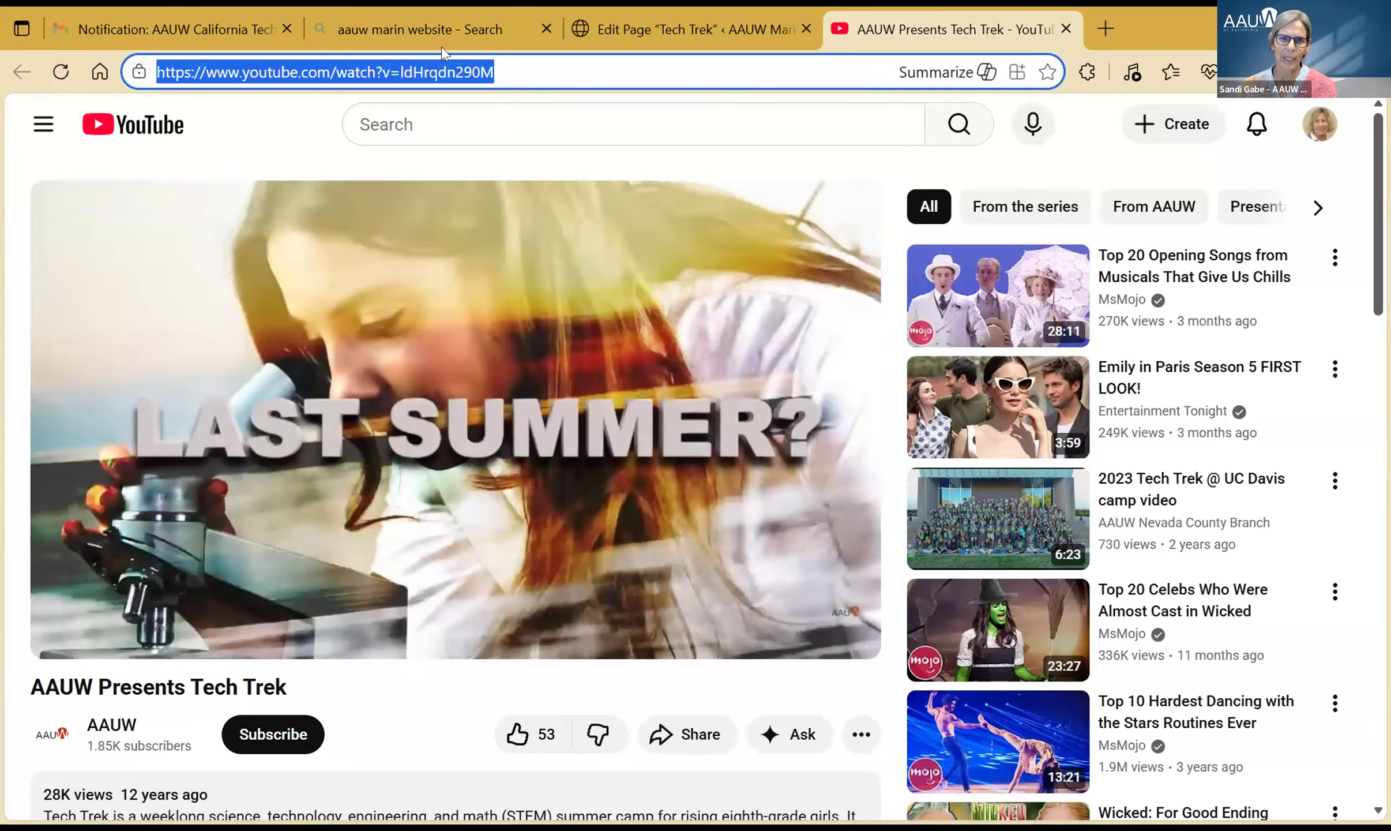
{"action": "left_click", "coordinate": [667, 17]}
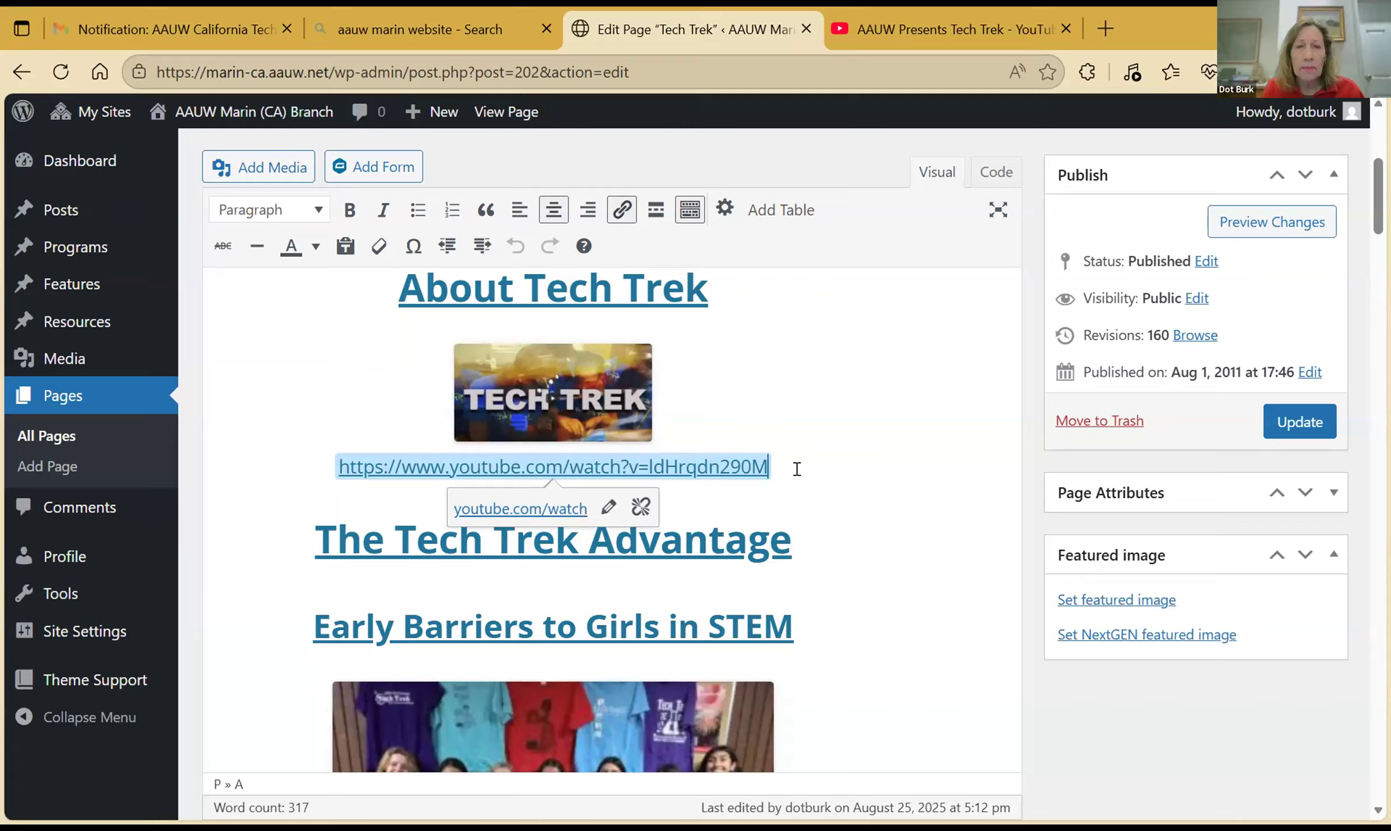
{"action": "key", "text": "Return"}
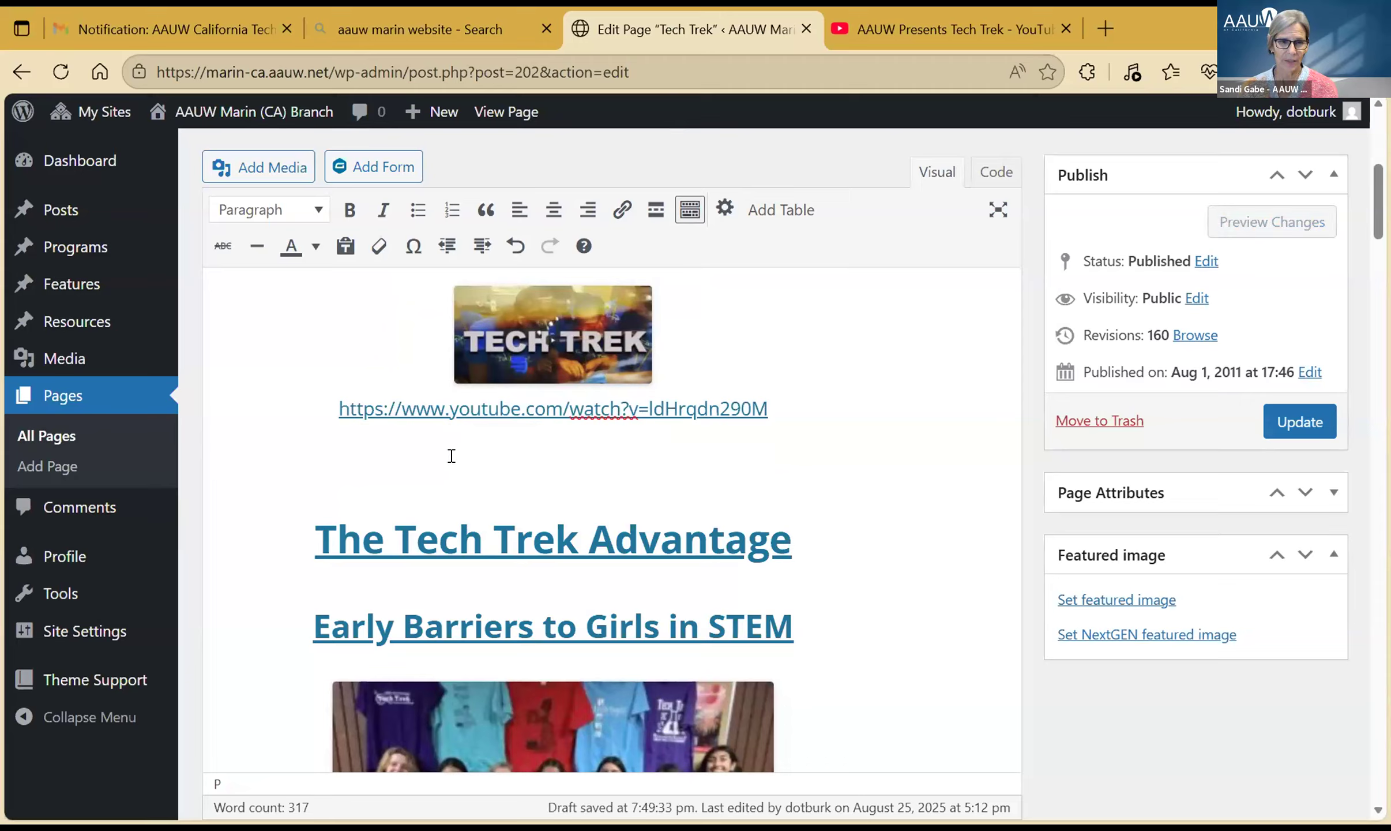
{"action": "type", "text": "AAUW Presents Tech Trek"}
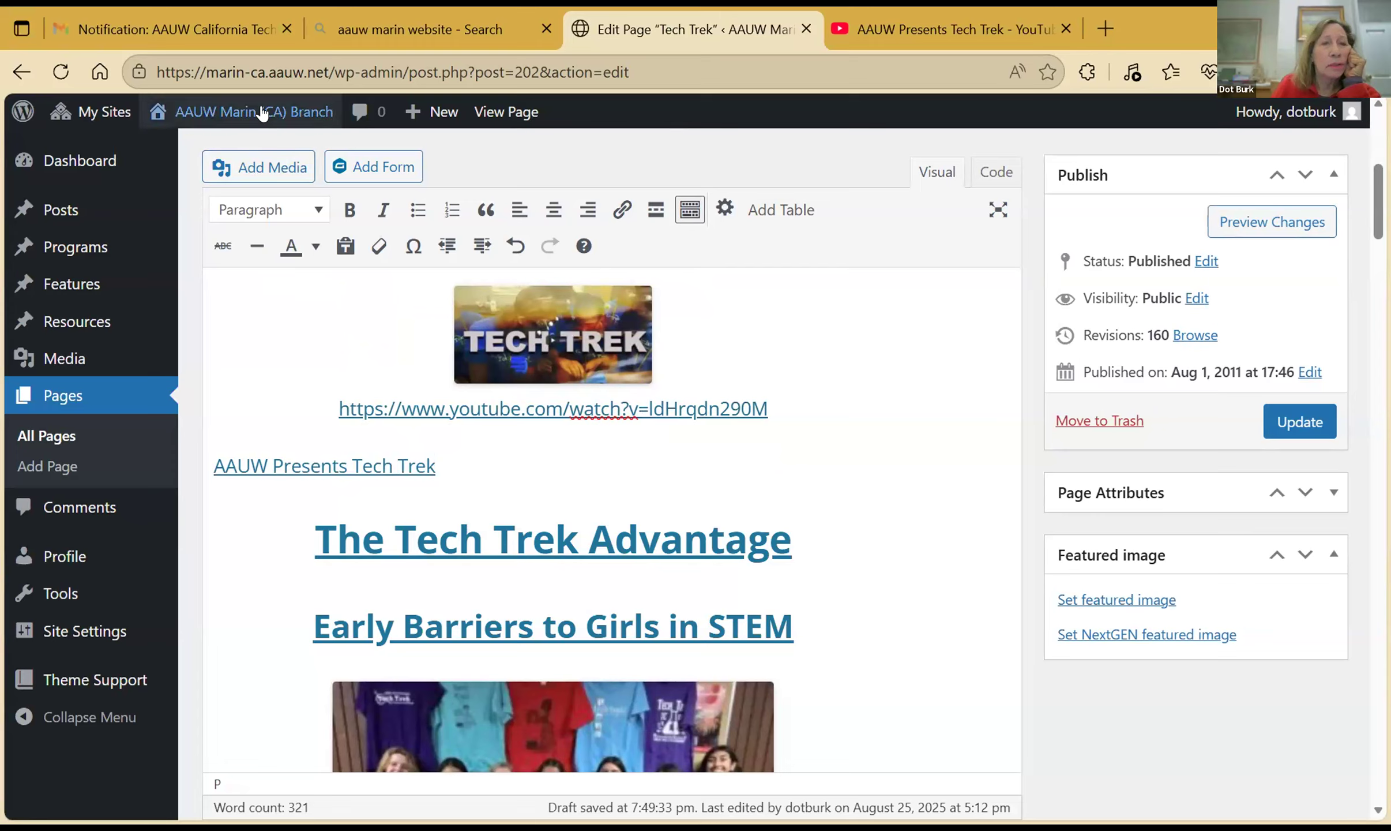
- Preview the Tech Trek page changes, test the AAUW Presents Tech Trek link, and close the video it opens
{"action": "mouse_move", "coordinate": [261, 112]}
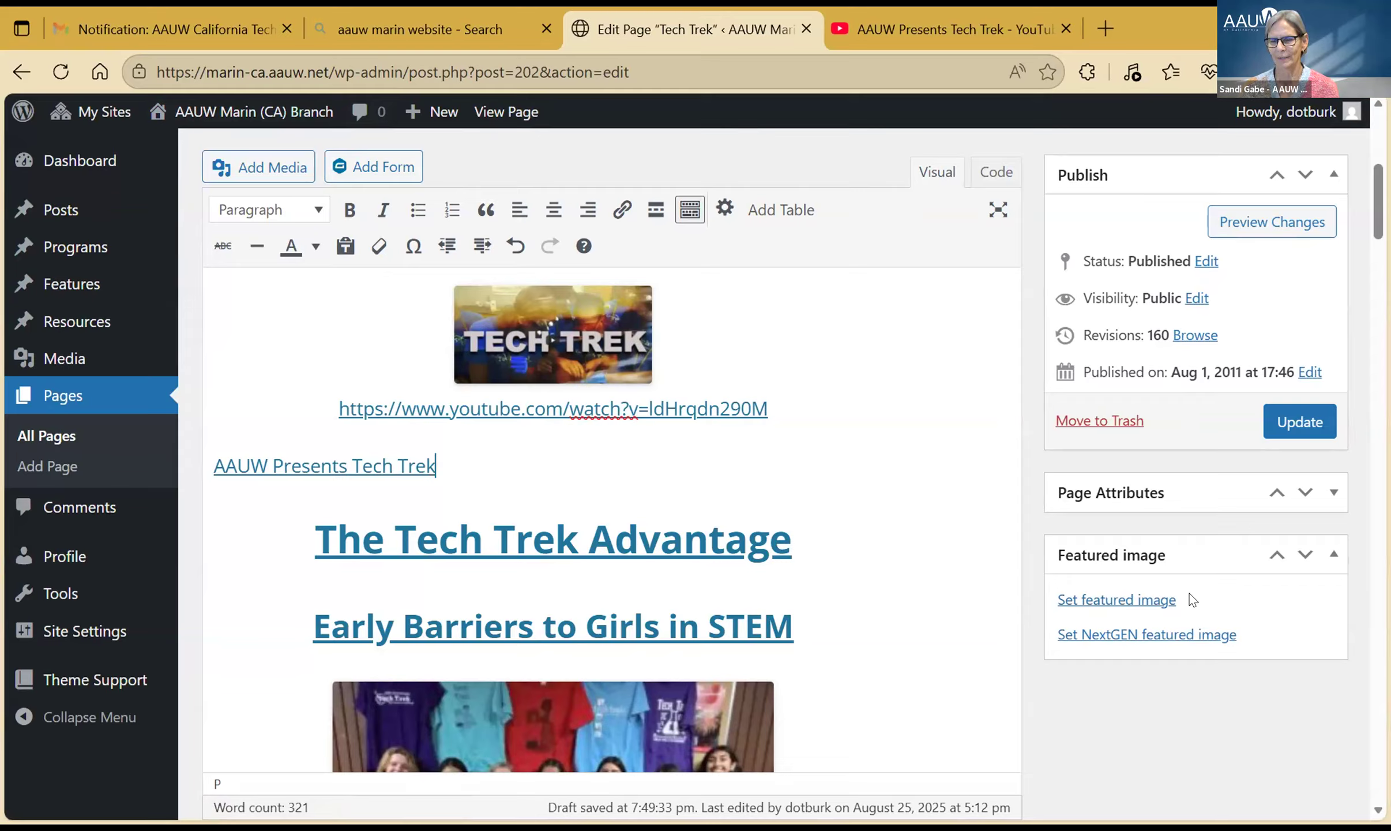
{"action": "left_click", "coordinate": [1278, 217]}
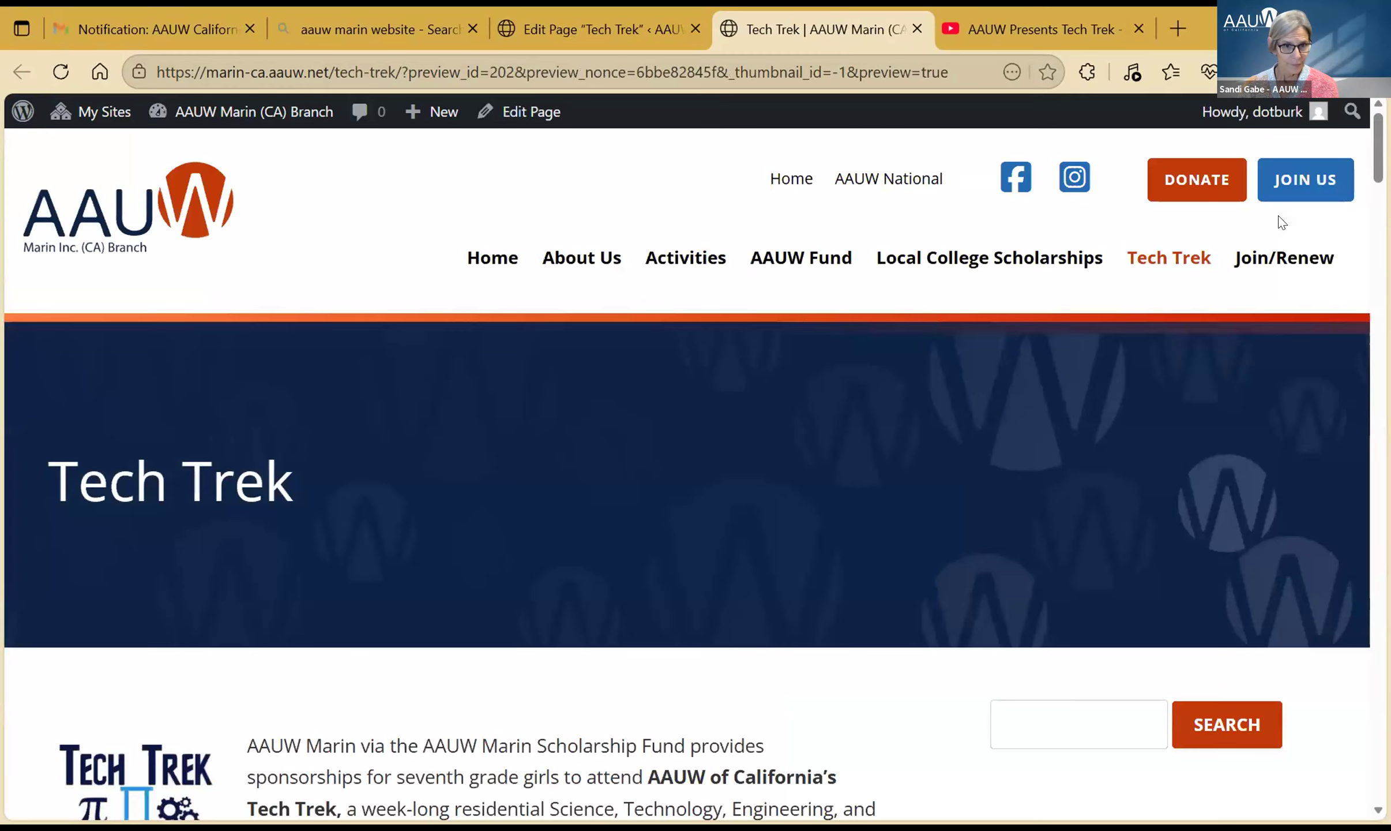
{"action": "scroll", "coordinate": [1121, 375], "scroll_direction": "down", "scroll_amount": 10}
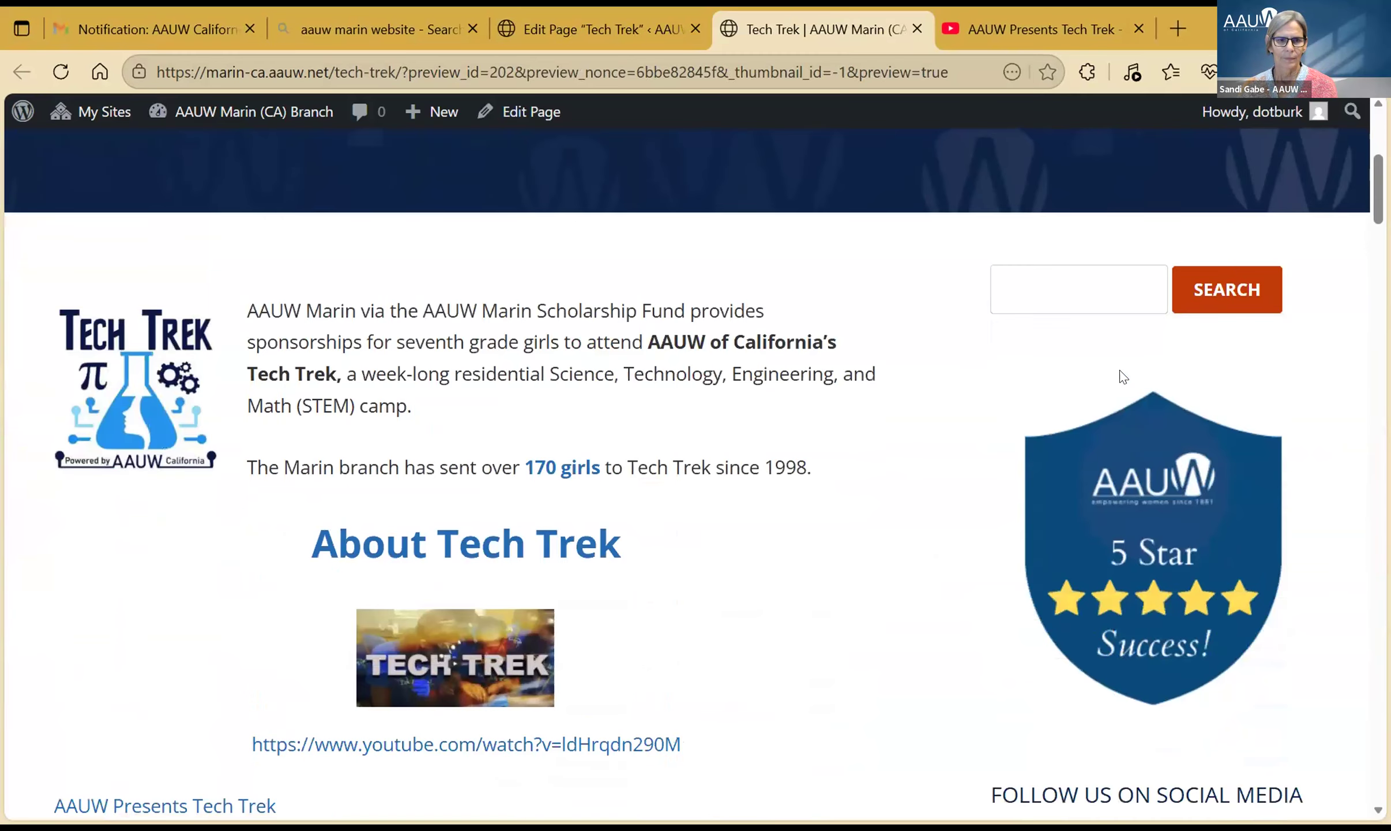
{"action": "scroll", "coordinate": [1119, 373], "scroll_direction": "down", "scroll_amount": 2}
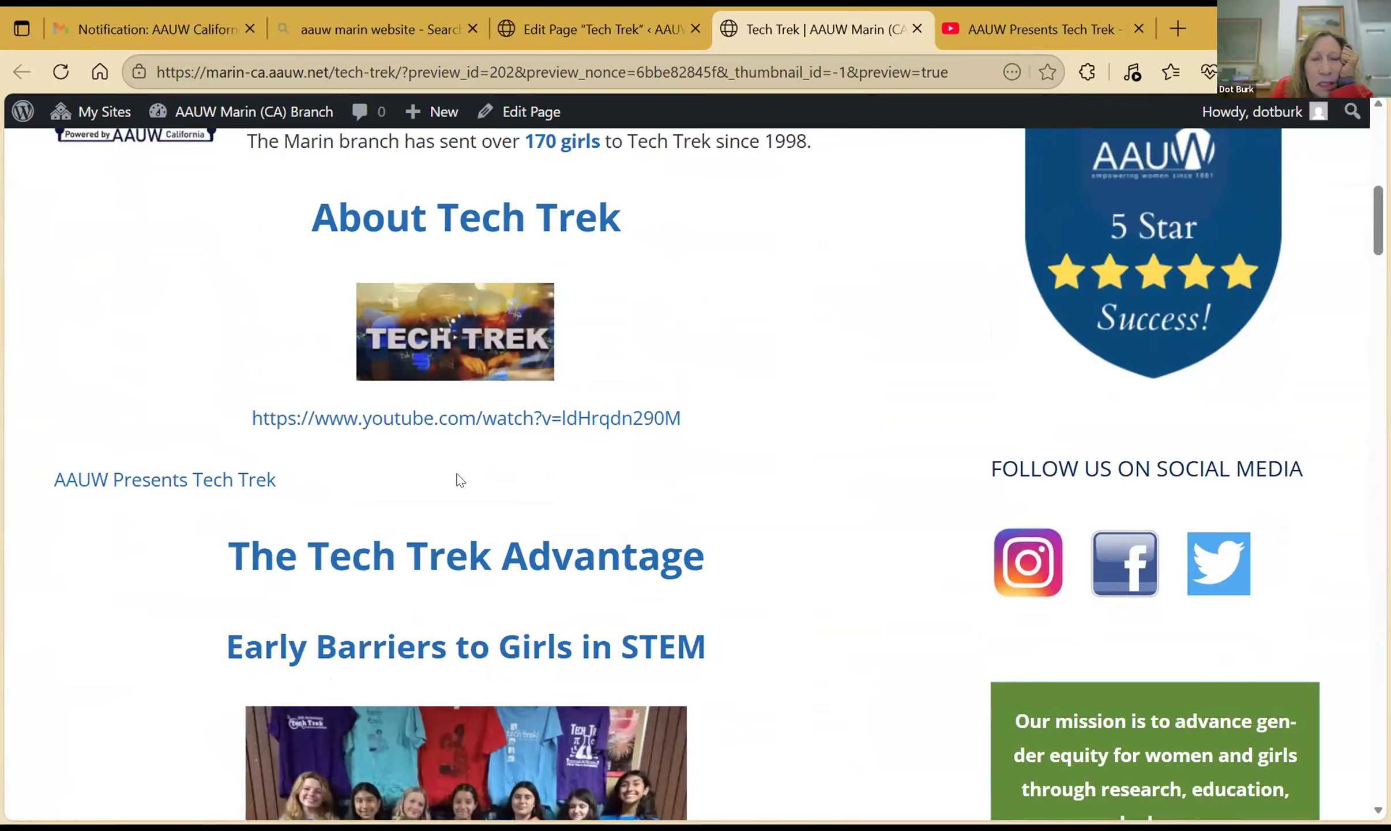
{"action": "scroll", "coordinate": [461, 480], "scroll_direction": "down", "scroll_amount": 2}
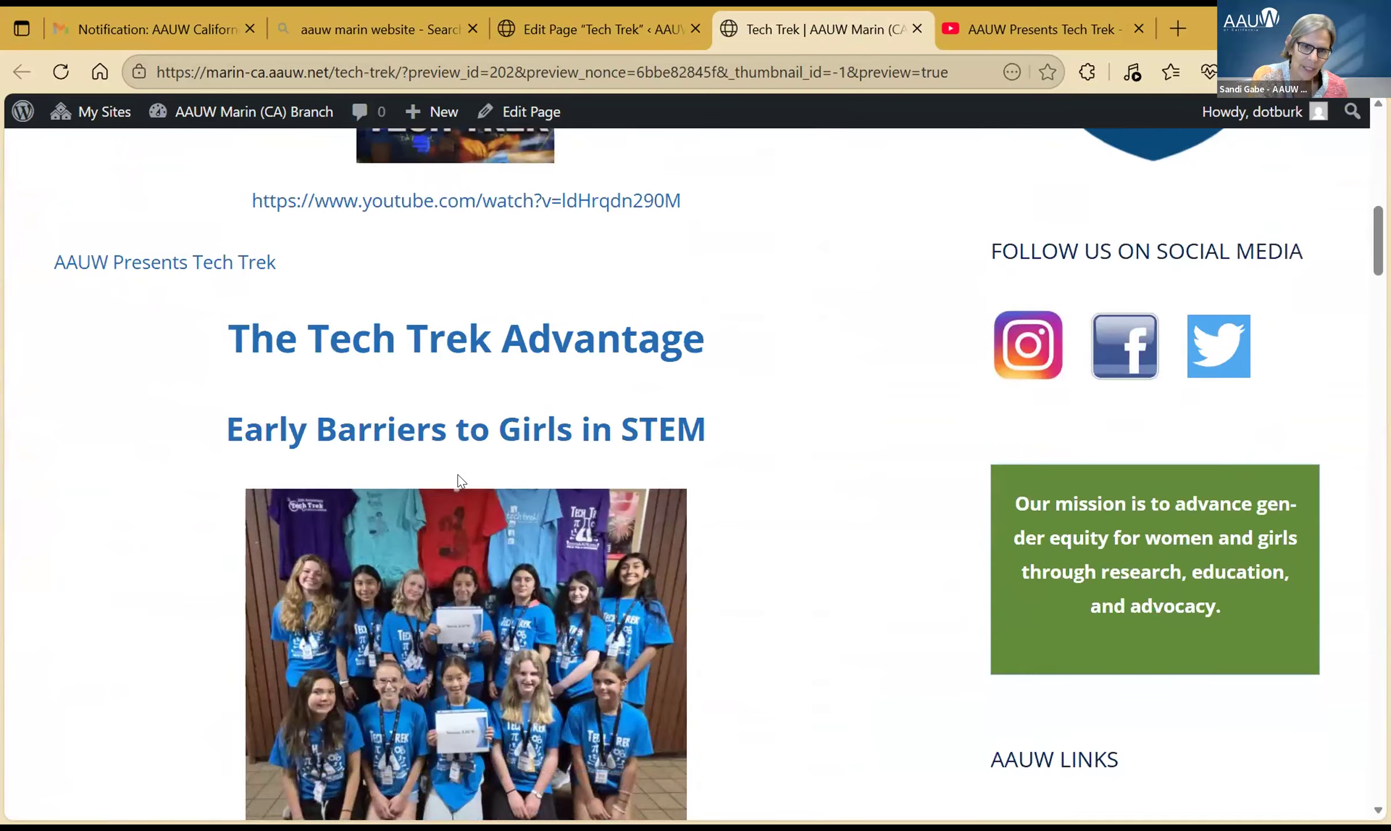
{"action": "scroll", "coordinate": [458, 480], "scroll_direction": "up", "scroll_amount": 4}
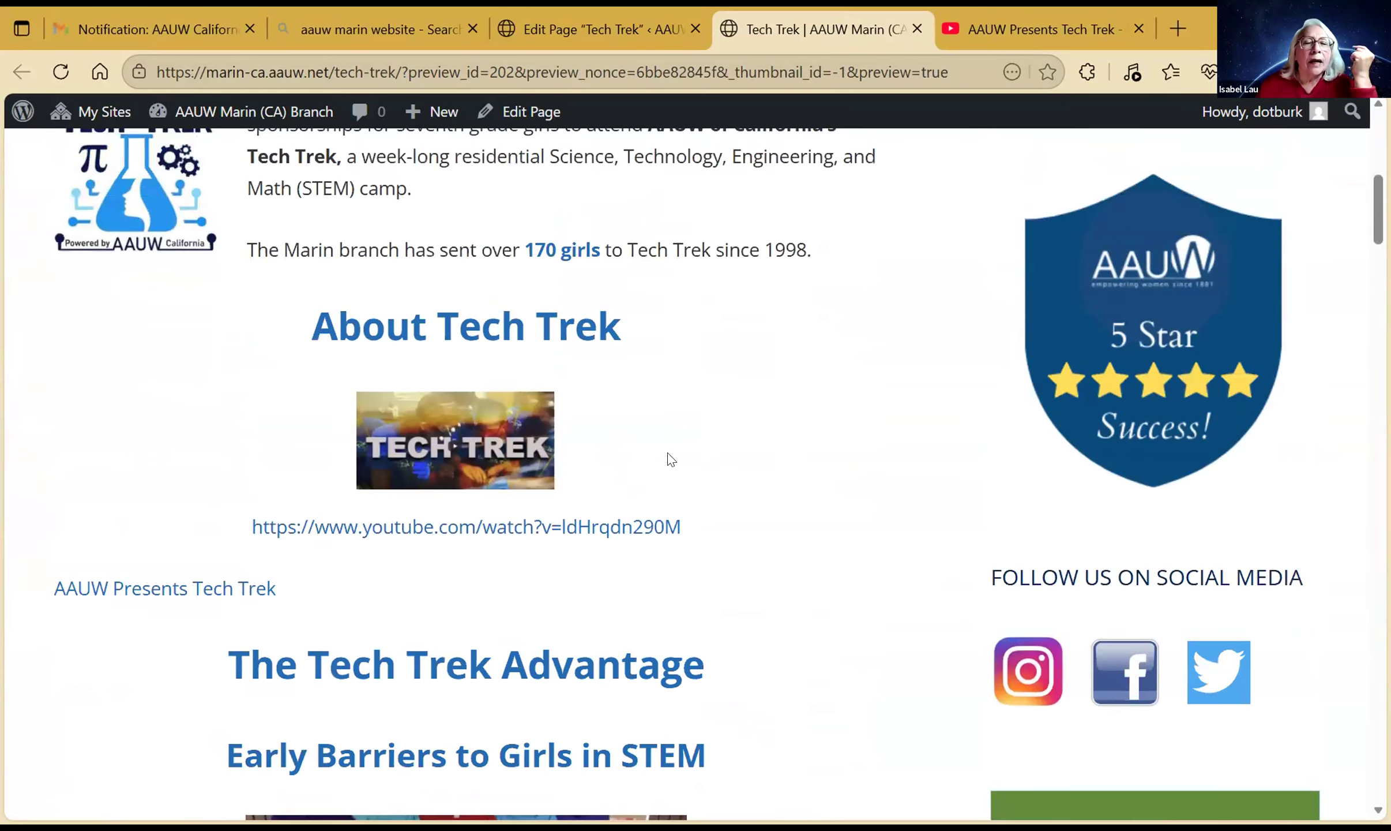
{"action": "scroll", "coordinate": [667, 452], "scroll_direction": "down", "scroll_amount": 2}
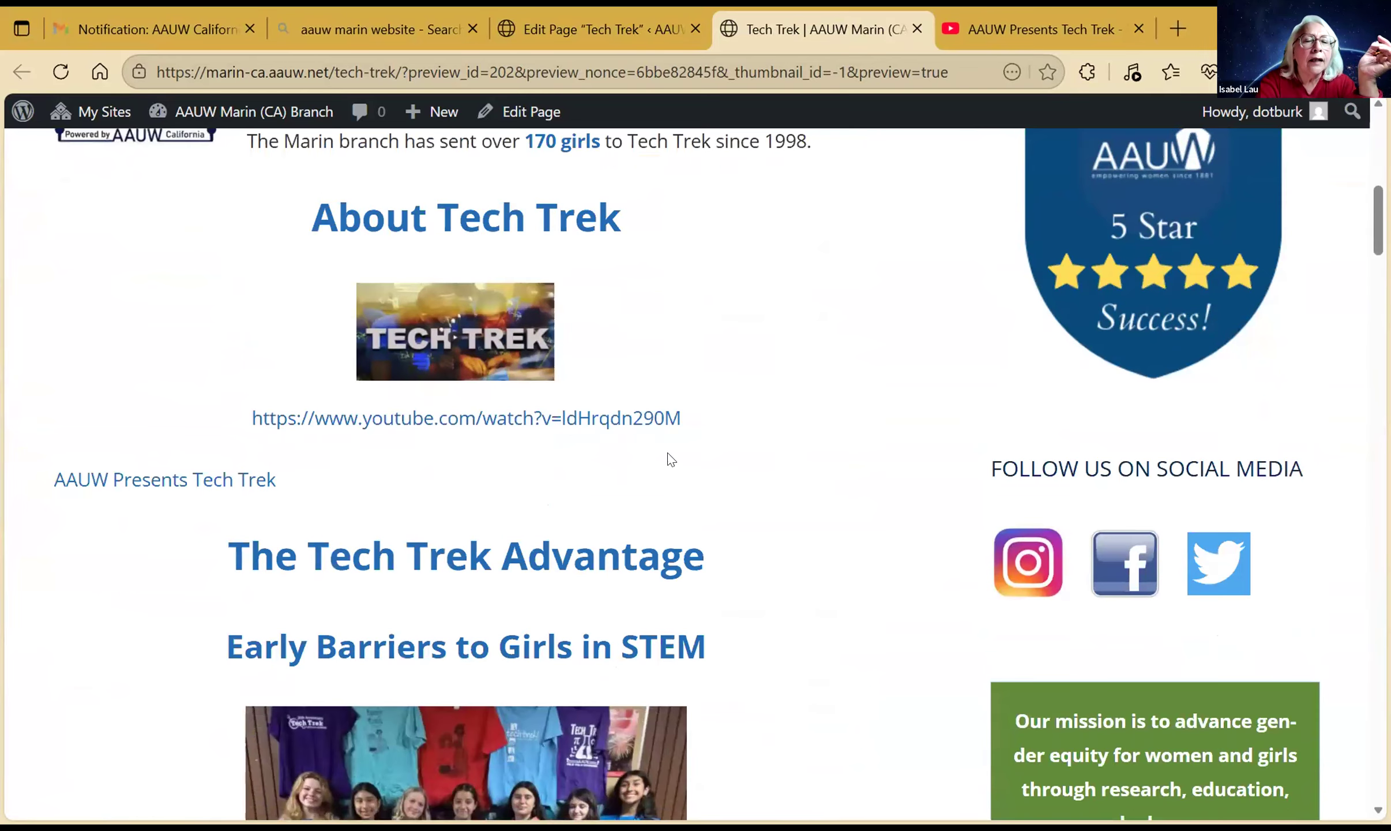
{"action": "left_click", "coordinate": [186, 479]}
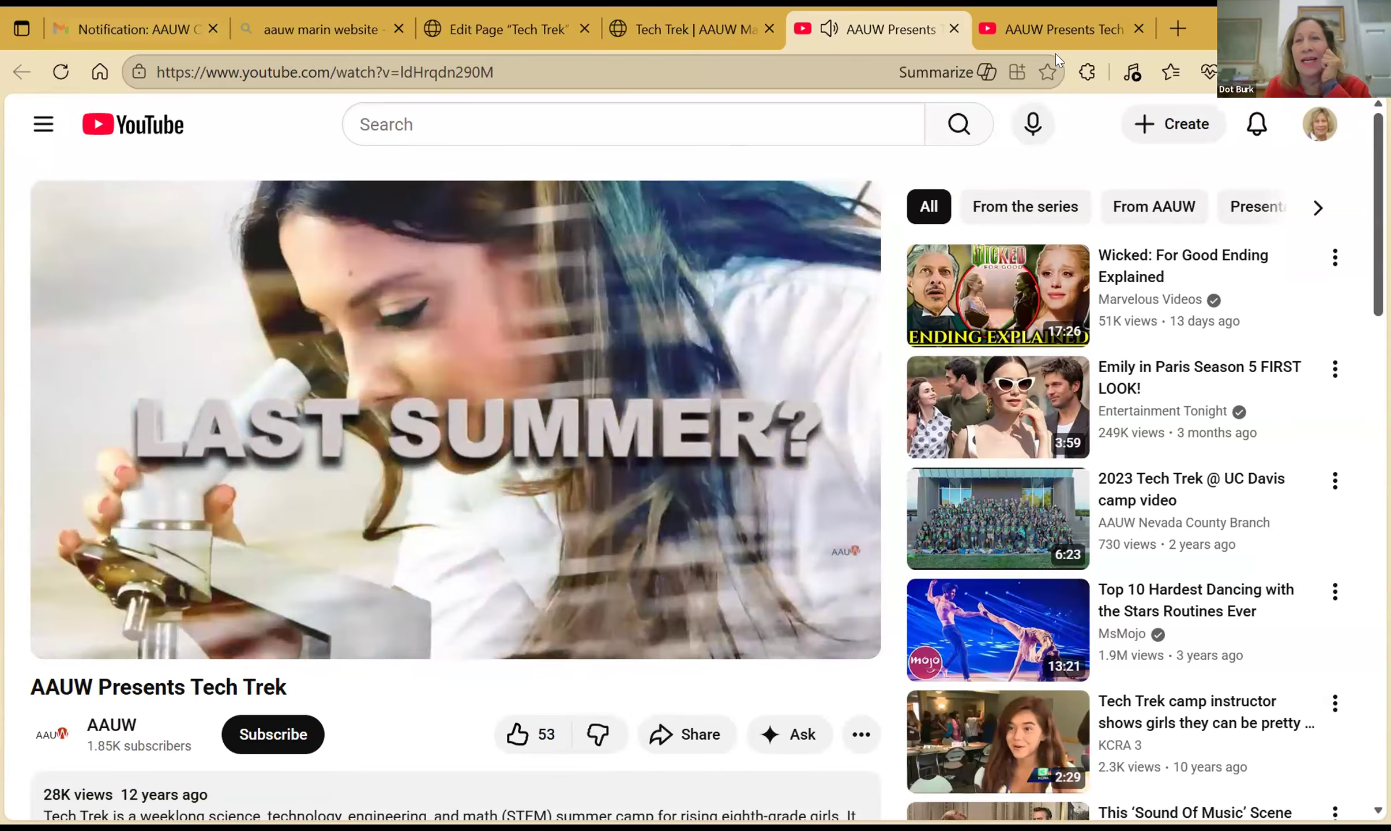
{"action": "key", "text": "ctrl+w"}
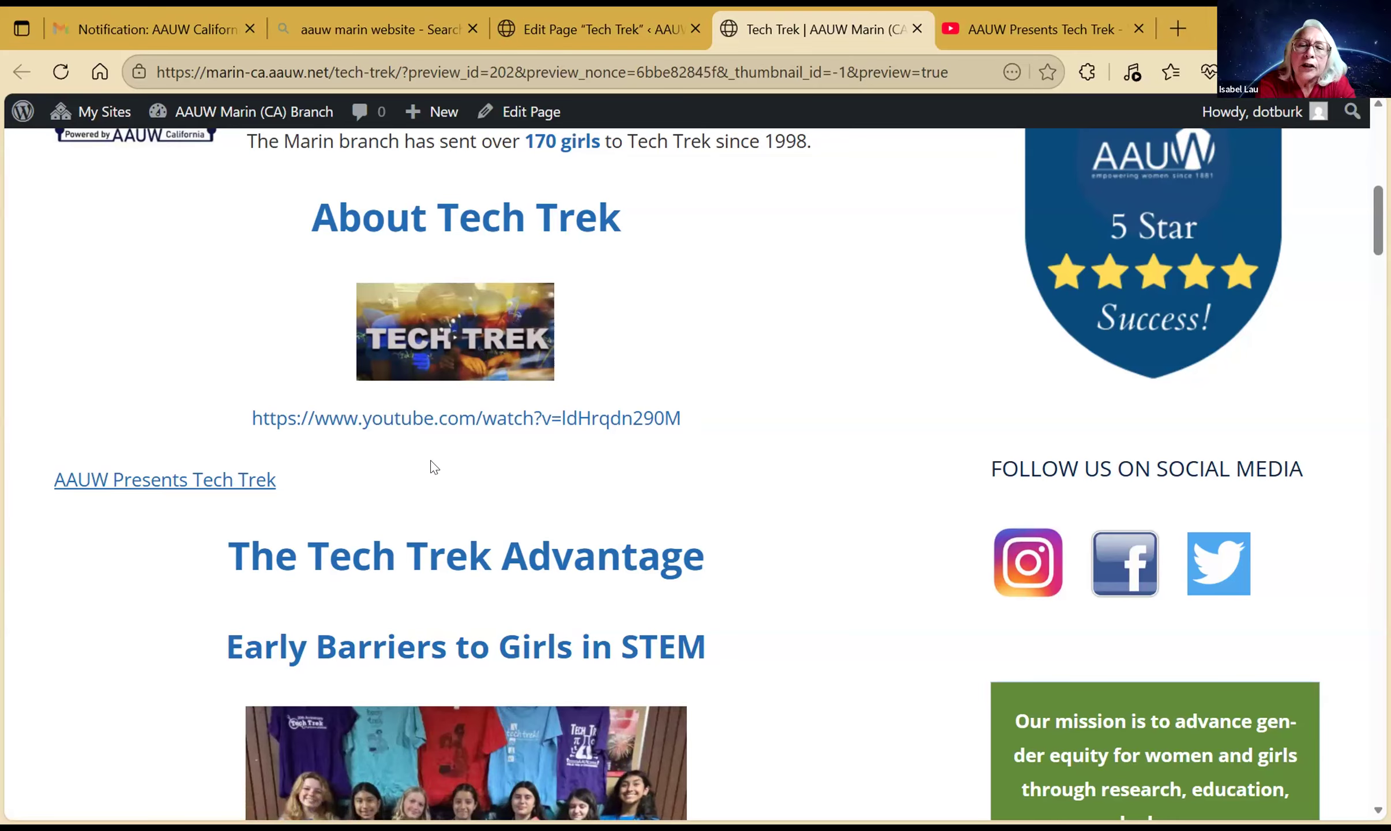
- Check the link options of the Tech Trek thumbnail in the preview and return to editing the page
{"action": "right_click", "coordinate": [454, 321]}
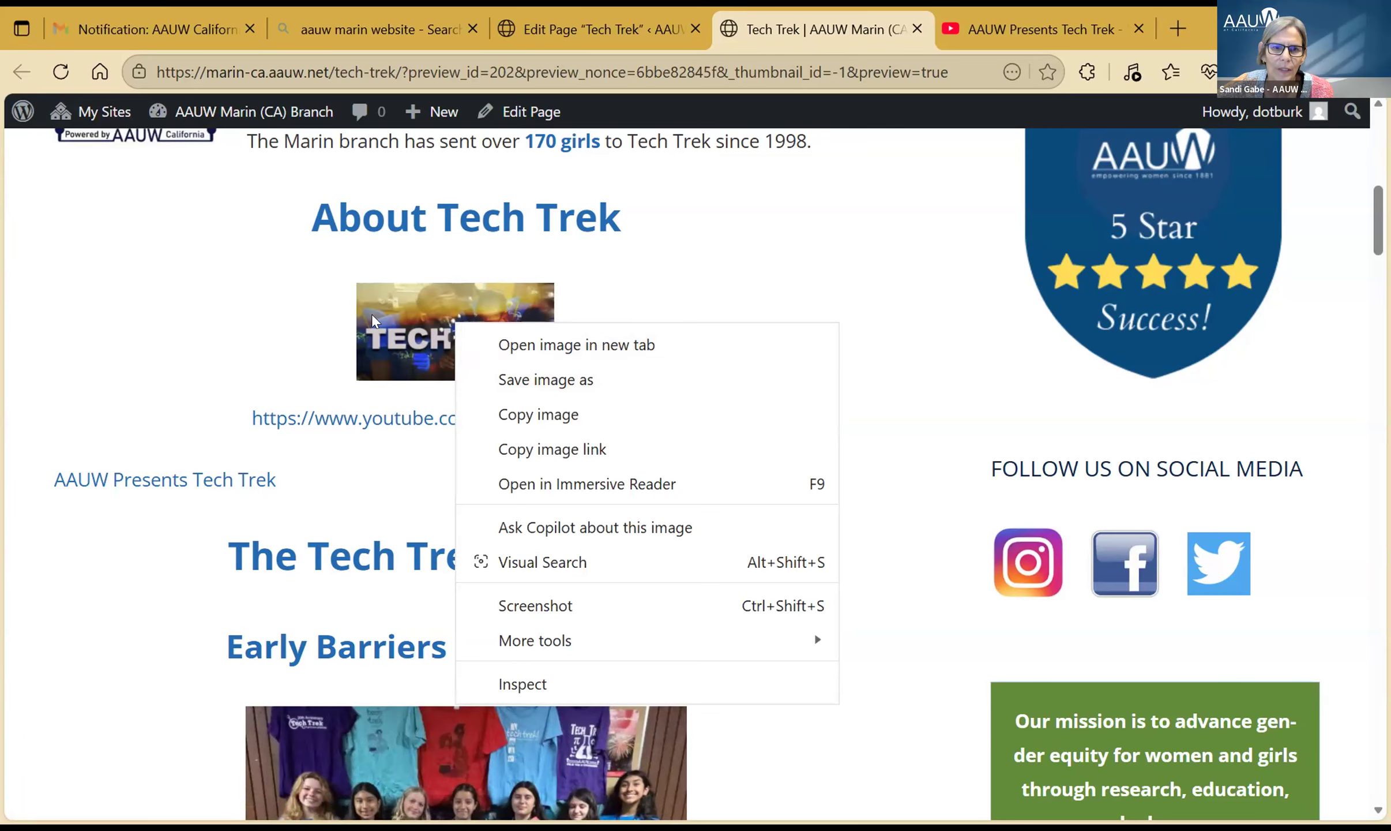
{"action": "left_click", "coordinate": [387, 326]}
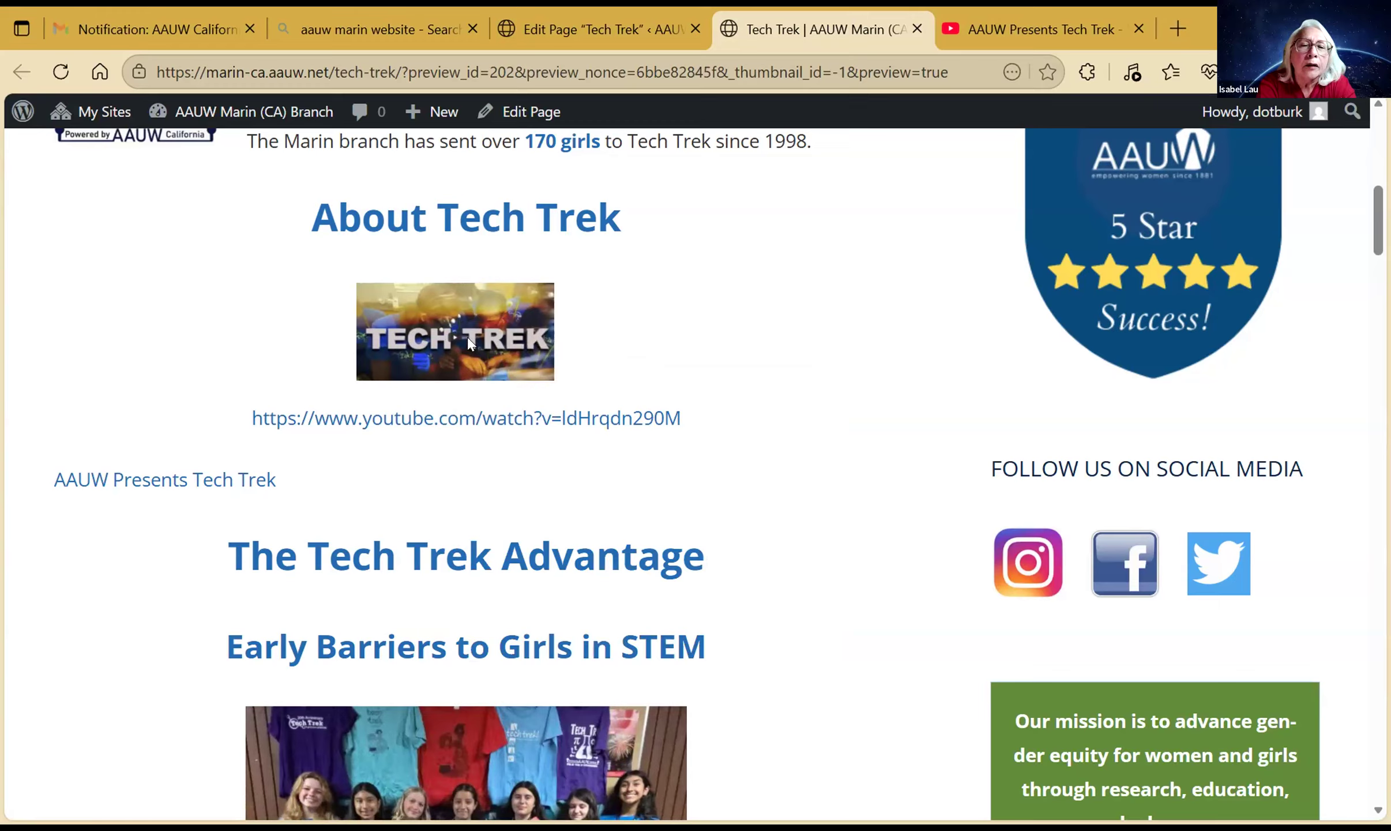
{"action": "left_click", "coordinate": [536, 112]}
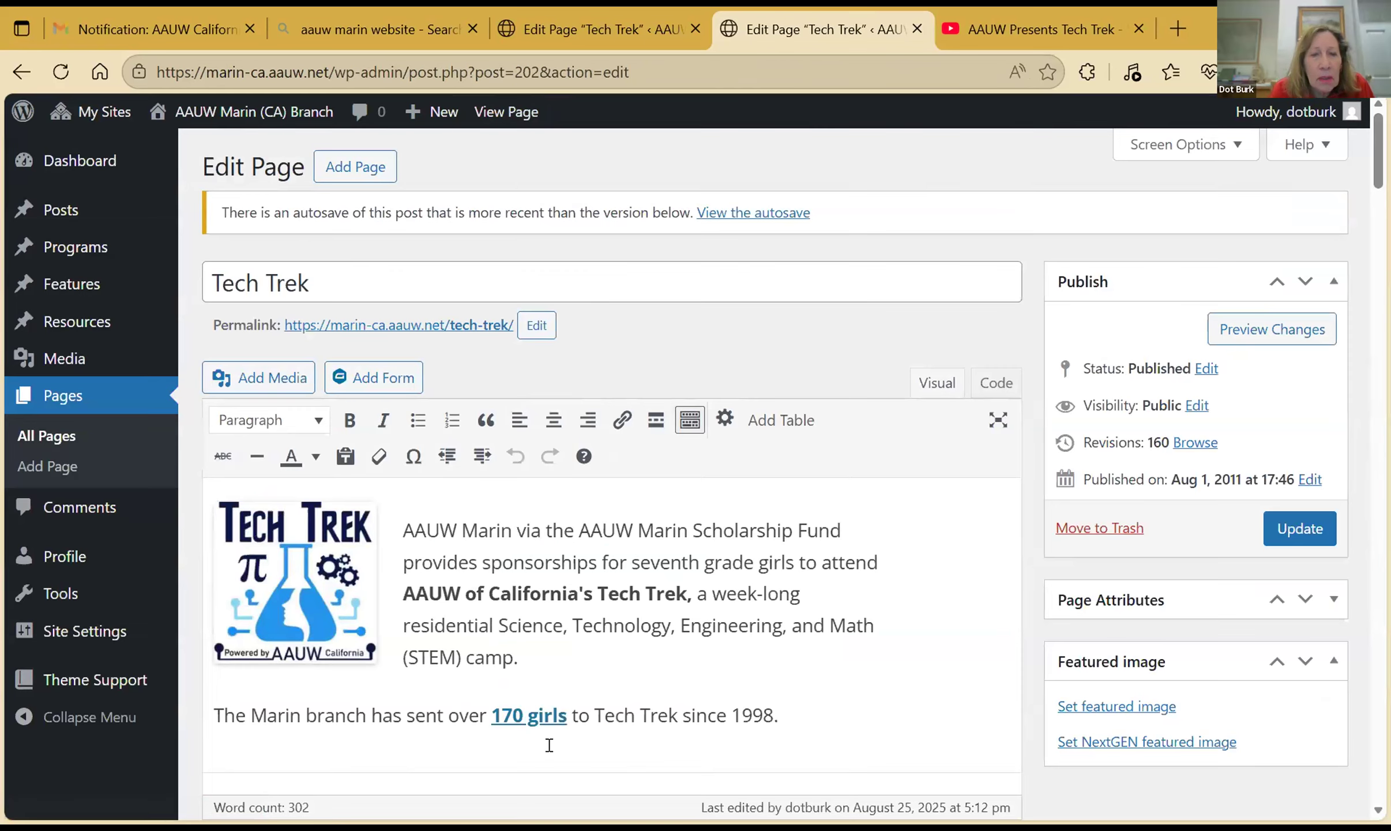
- Open the image details of the Tech Trek thumbnail under About Tech Trek and set it to link to a custom URL
{"action": "scroll", "coordinate": [549, 745], "scroll_direction": "down", "scroll_amount": 3}
{"action": "scroll", "coordinate": [547, 744], "scroll_direction": "down", "scroll_amount": 3}
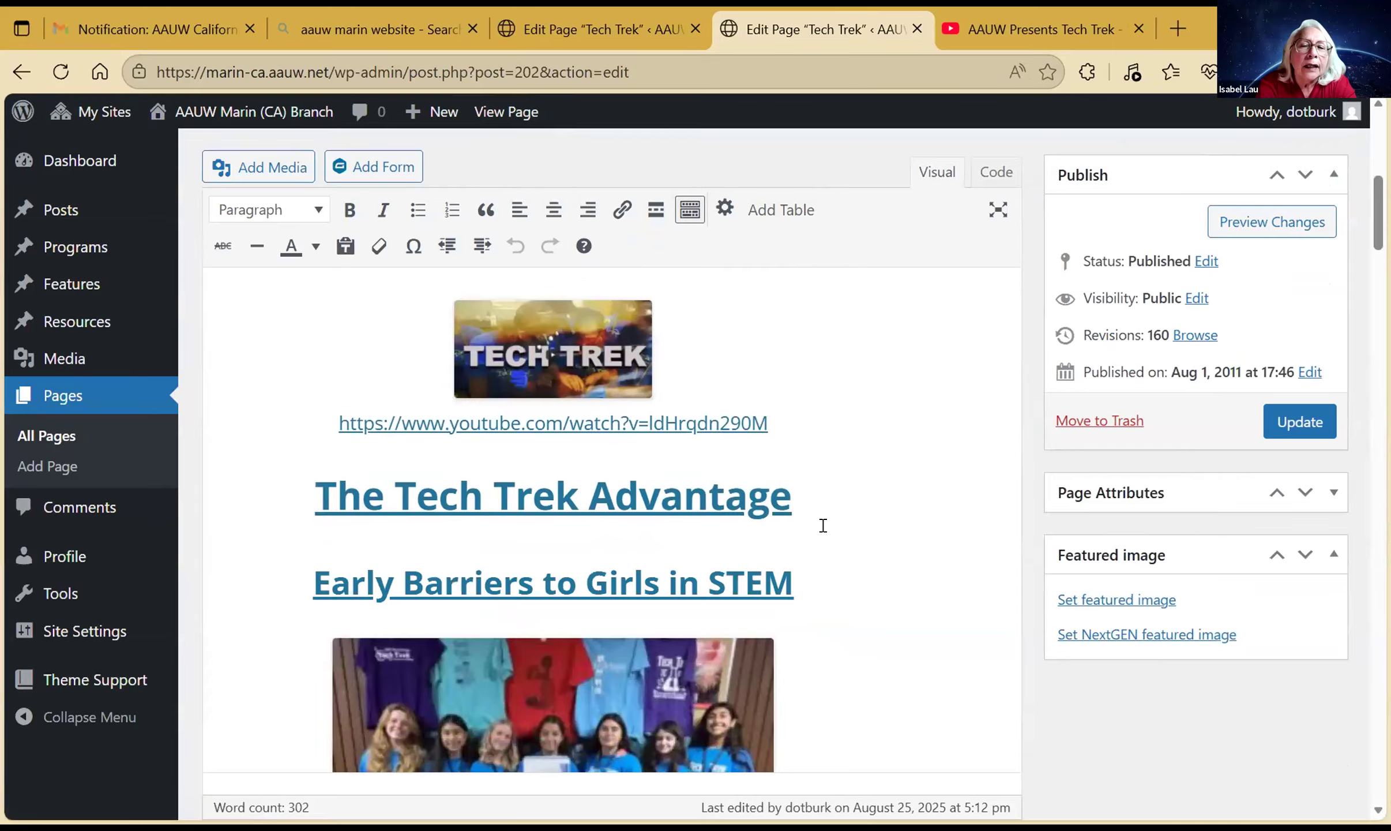
{"action": "scroll", "coordinate": [823, 525], "scroll_direction": "up", "scroll_amount": 2}
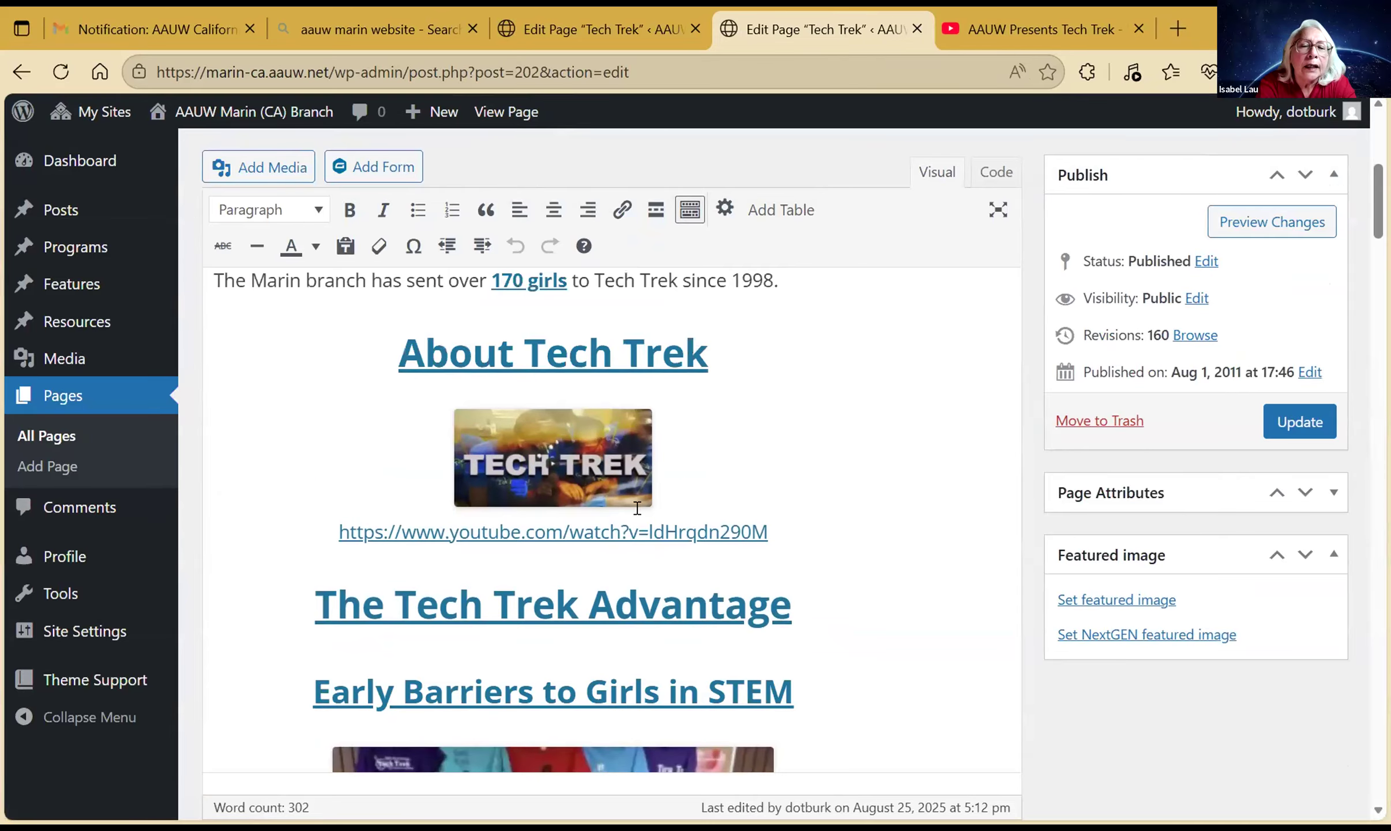
{"action": "left_click", "coordinate": [547, 455]}
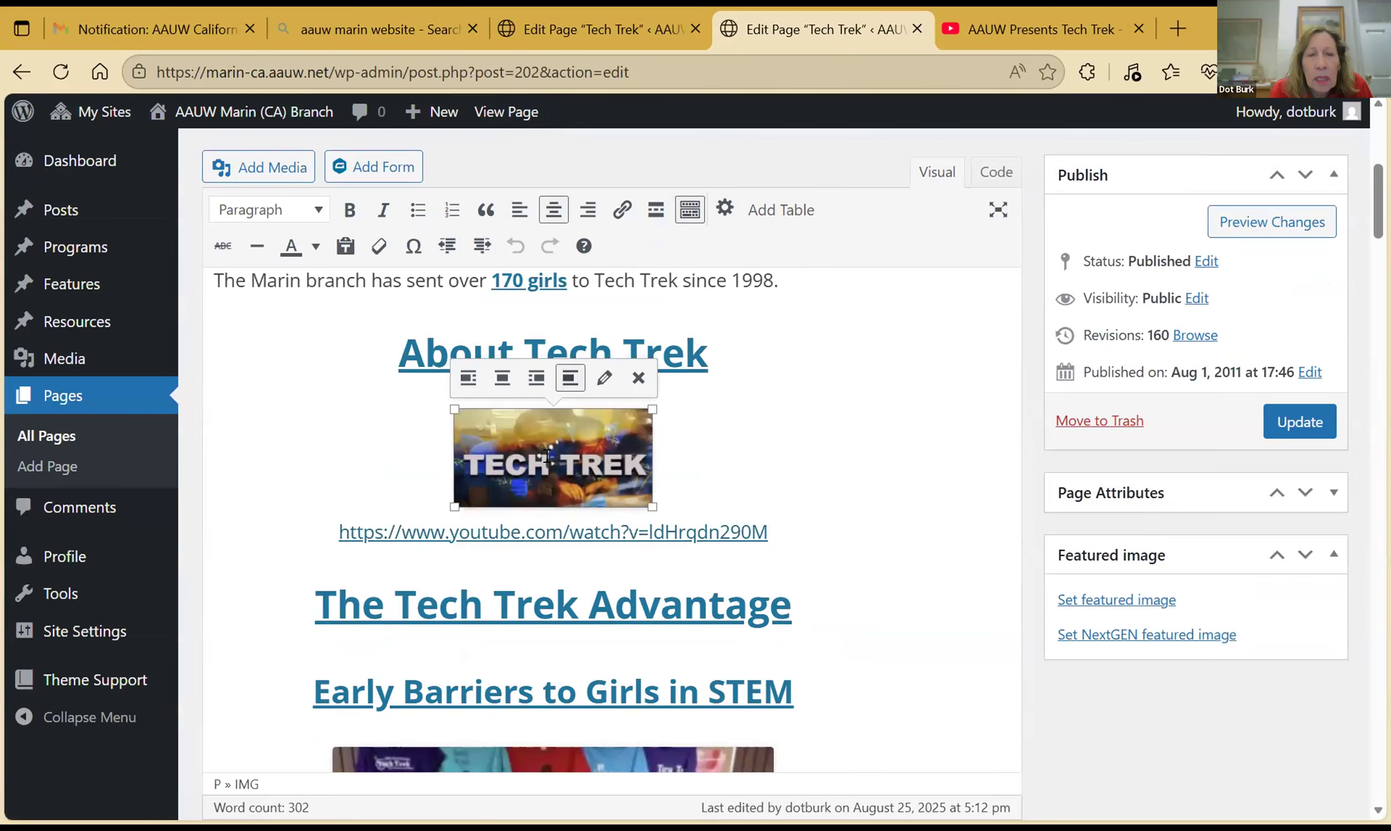
{"action": "left_click", "coordinate": [602, 378]}
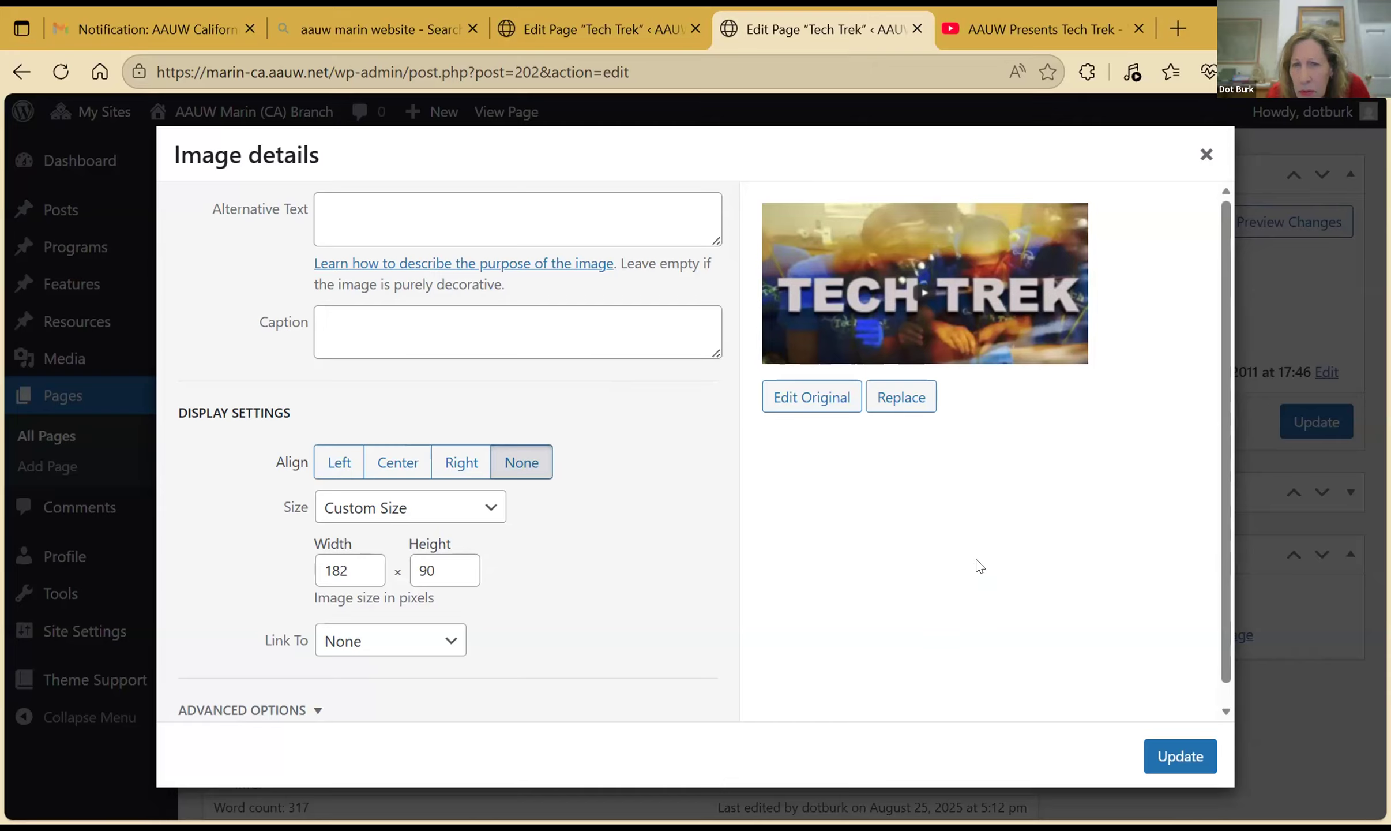
{"action": "scroll", "coordinate": [994, 573], "scroll_direction": "down", "scroll_amount": 1}
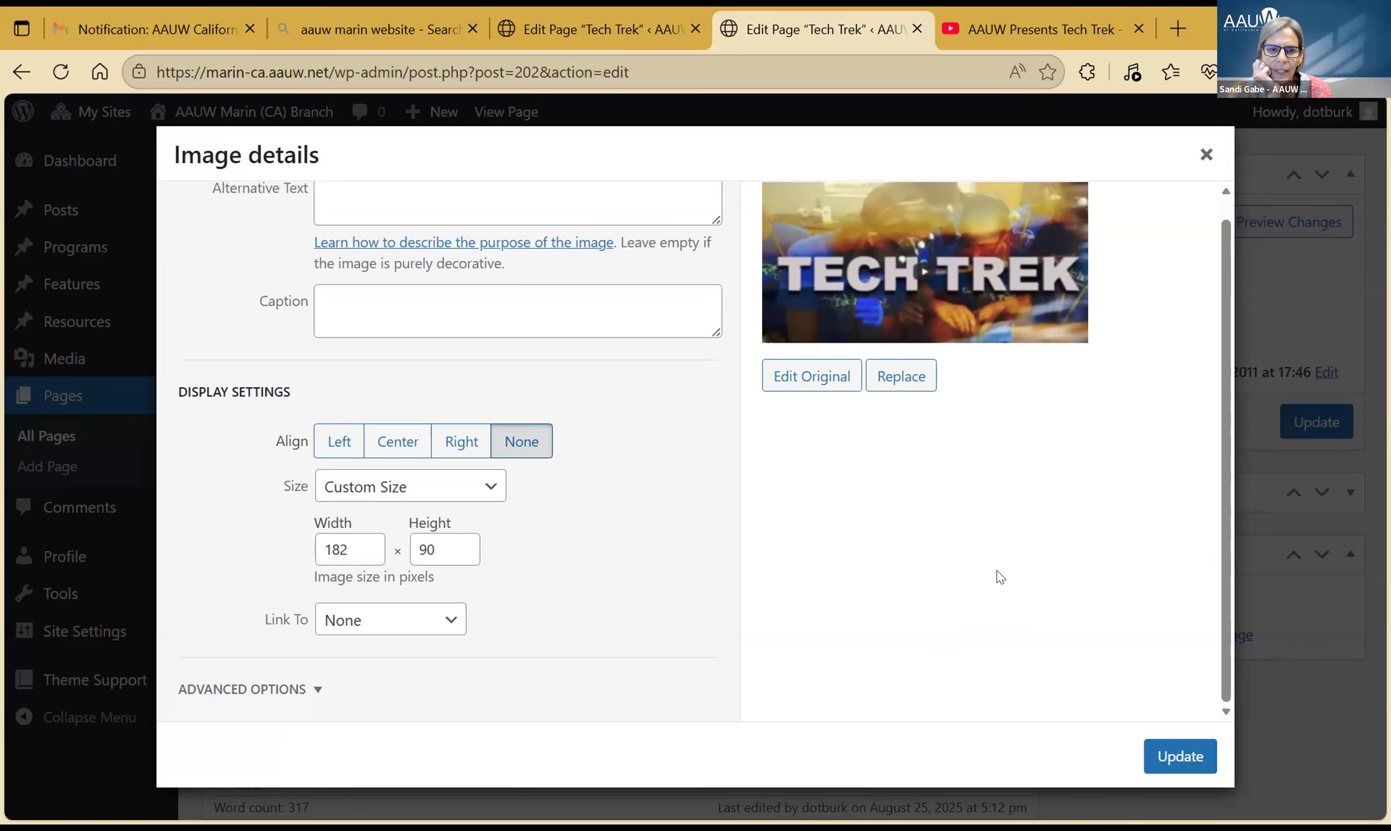
{"action": "left_click", "coordinate": [442, 619]}
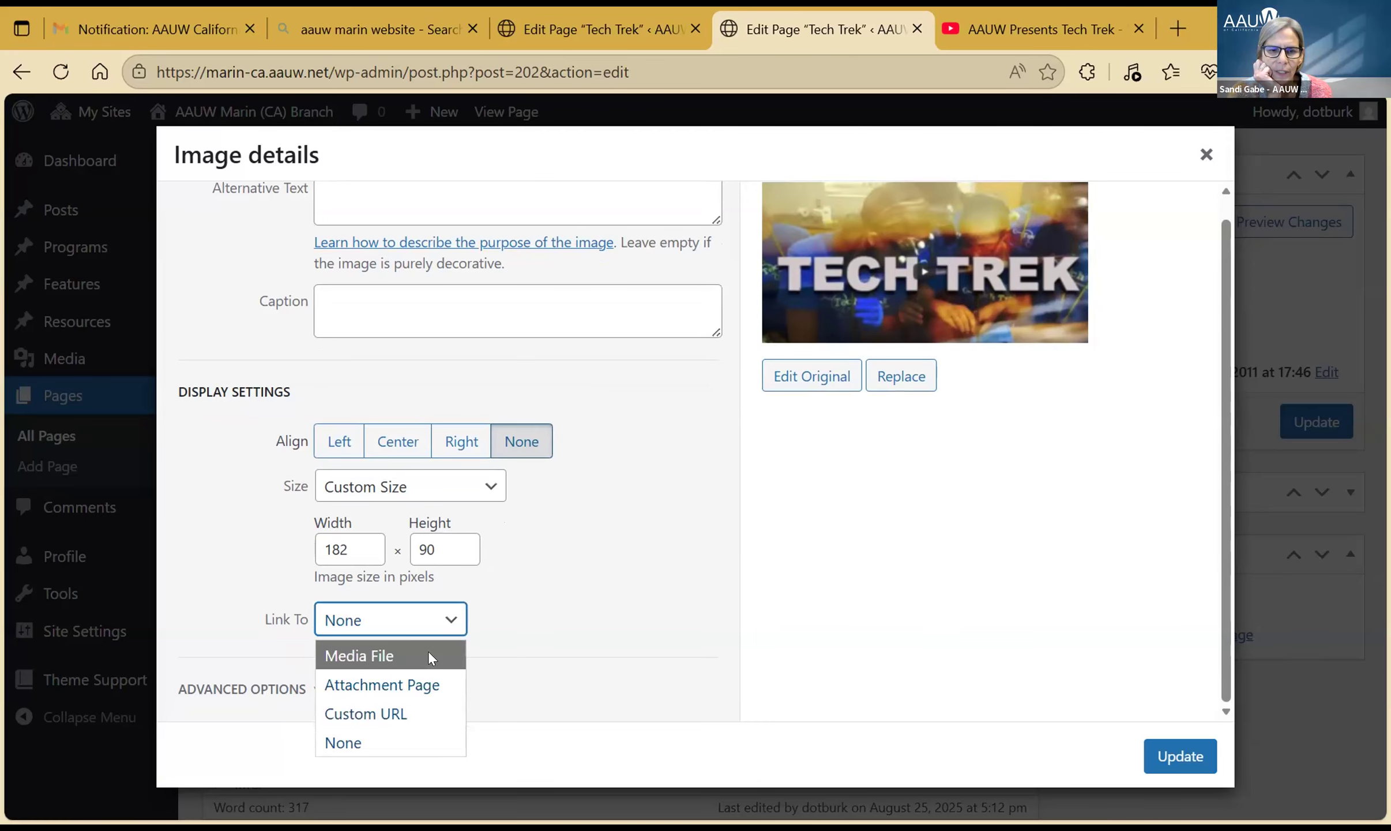
{"action": "left_click", "coordinate": [421, 701]}
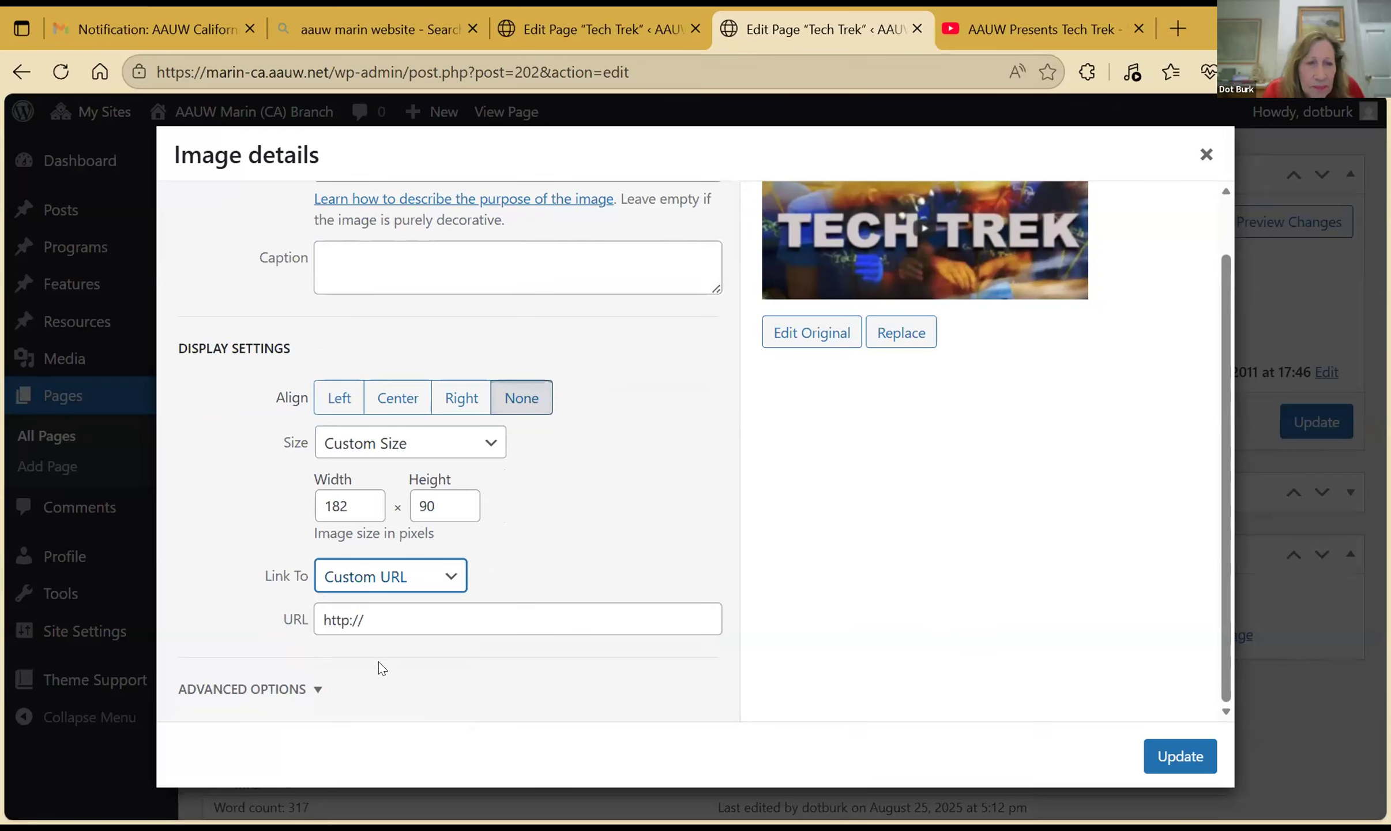
{"action": "left_click", "coordinate": [368, 614]}
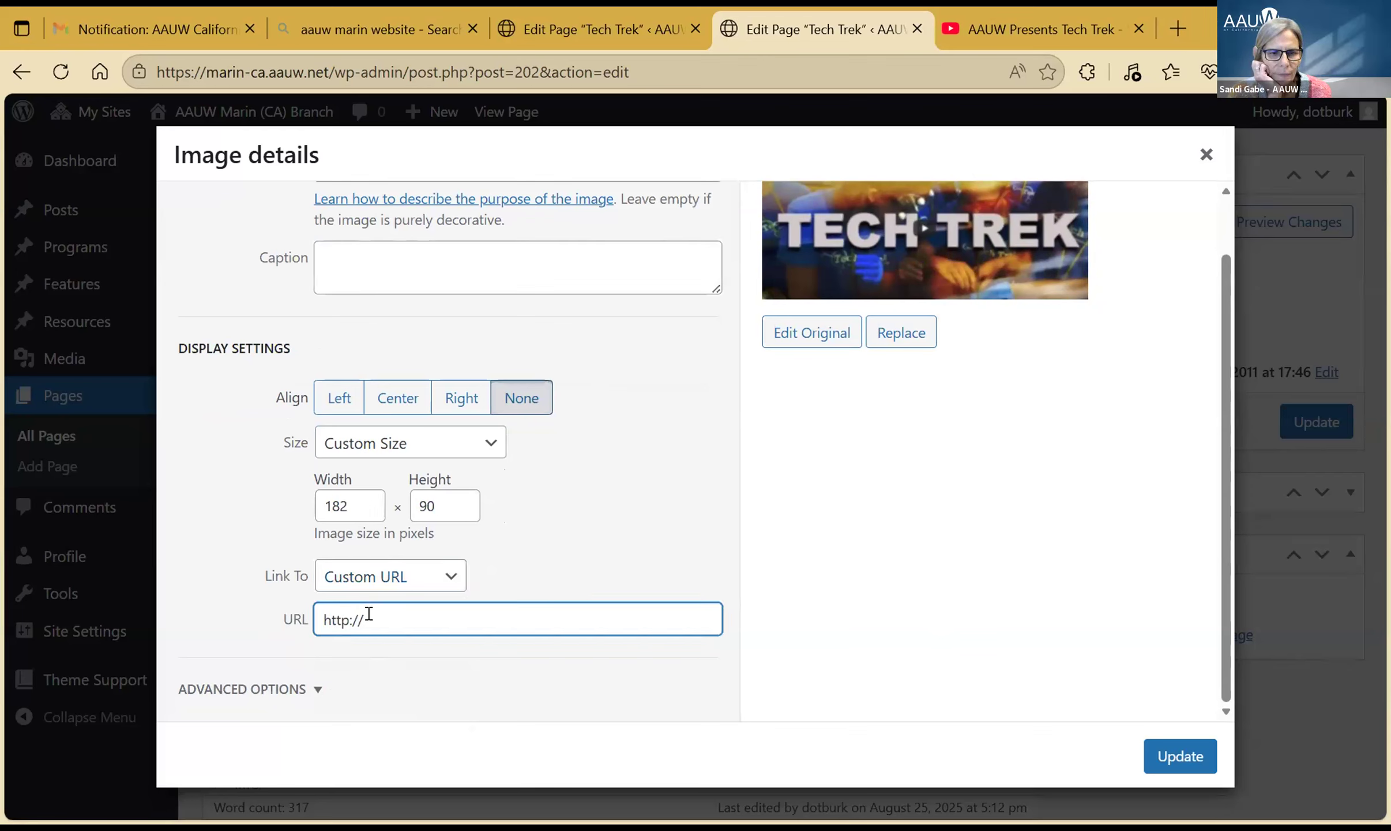
{"action": "type", "text": "https://www.youtube.com/watch?v=ldHrqdn290M"}
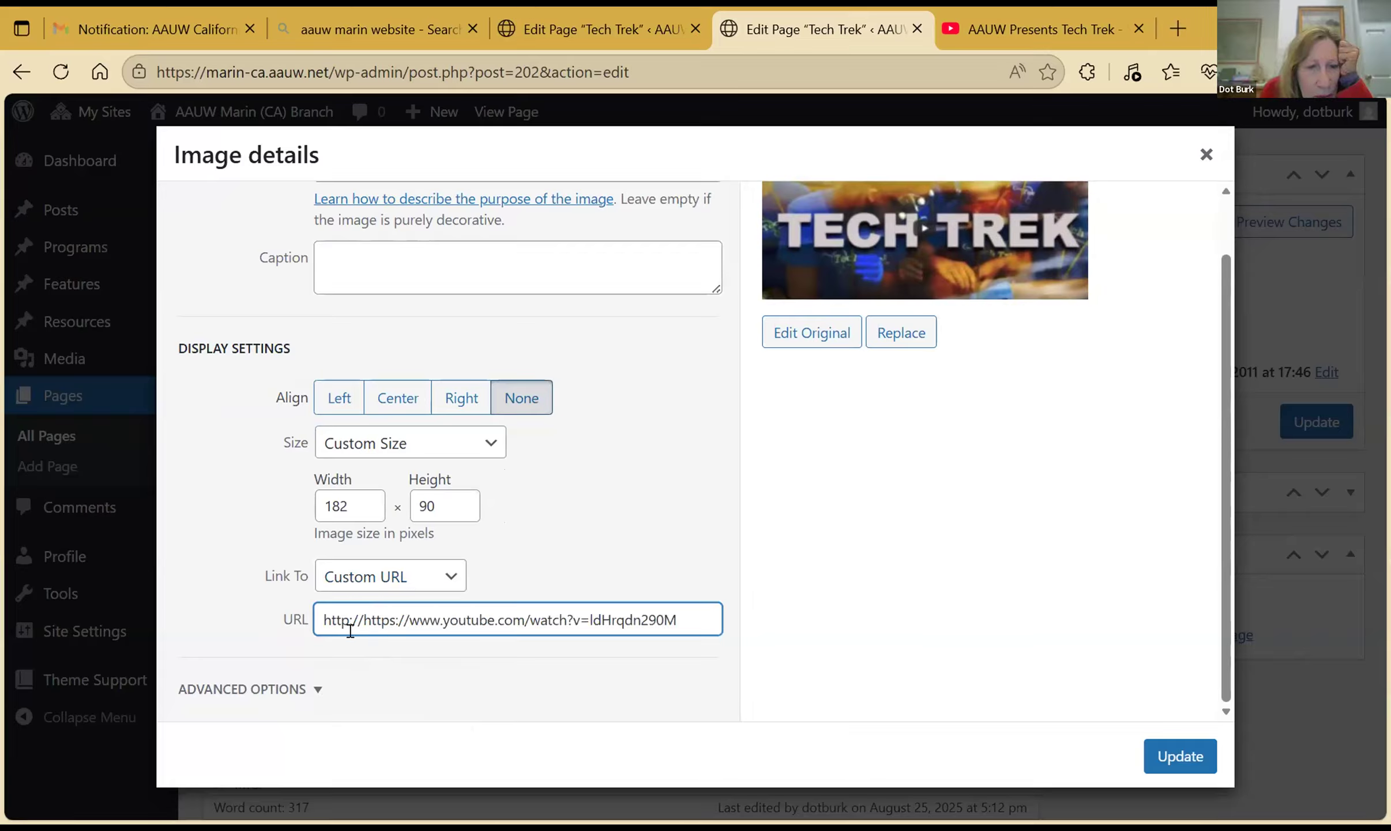
{"action": "left_click", "coordinate": [361, 614]}
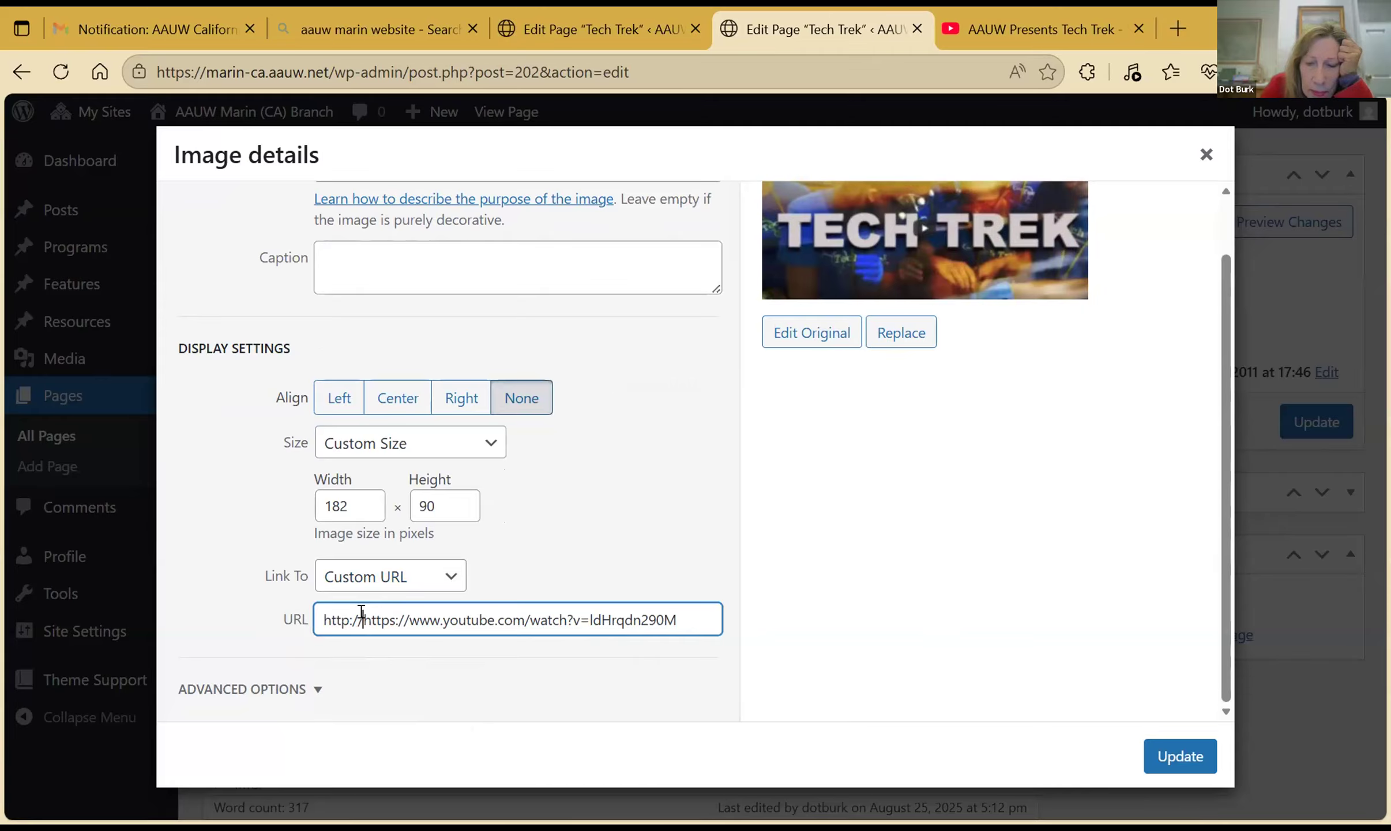
{"action": "key", "text": "BackSpace"}
{"action": "key", "text": "BackSpace"}
{"action": "key", "text": "BackSpace"}
{"action": "key", "text": "BackSpace"}
{"action": "key", "text": "BackSpace"}
{"action": "key", "text": "BackSpace"}
{"action": "key", "text": "BackSpace"}
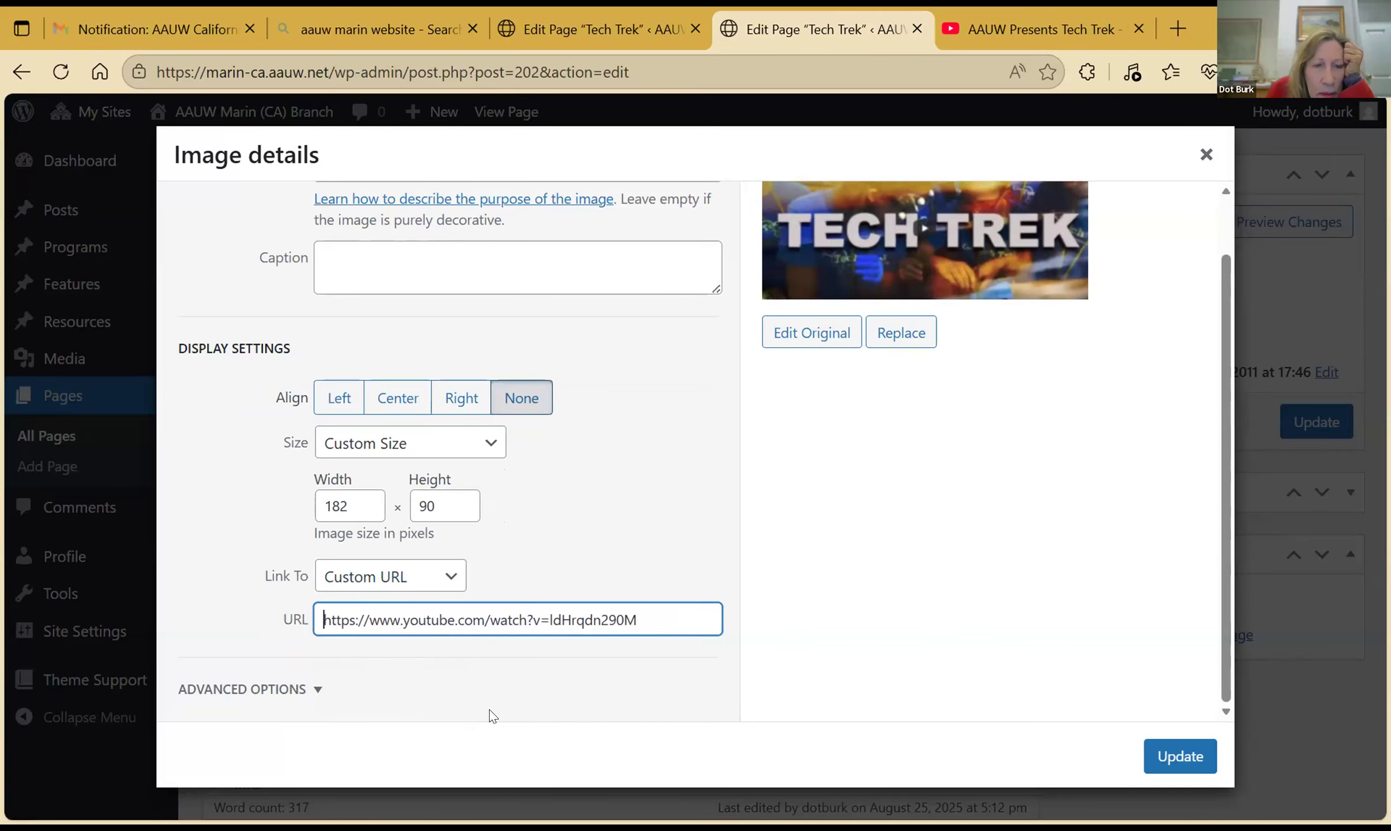
{"action": "left_click", "coordinate": [1181, 755]}
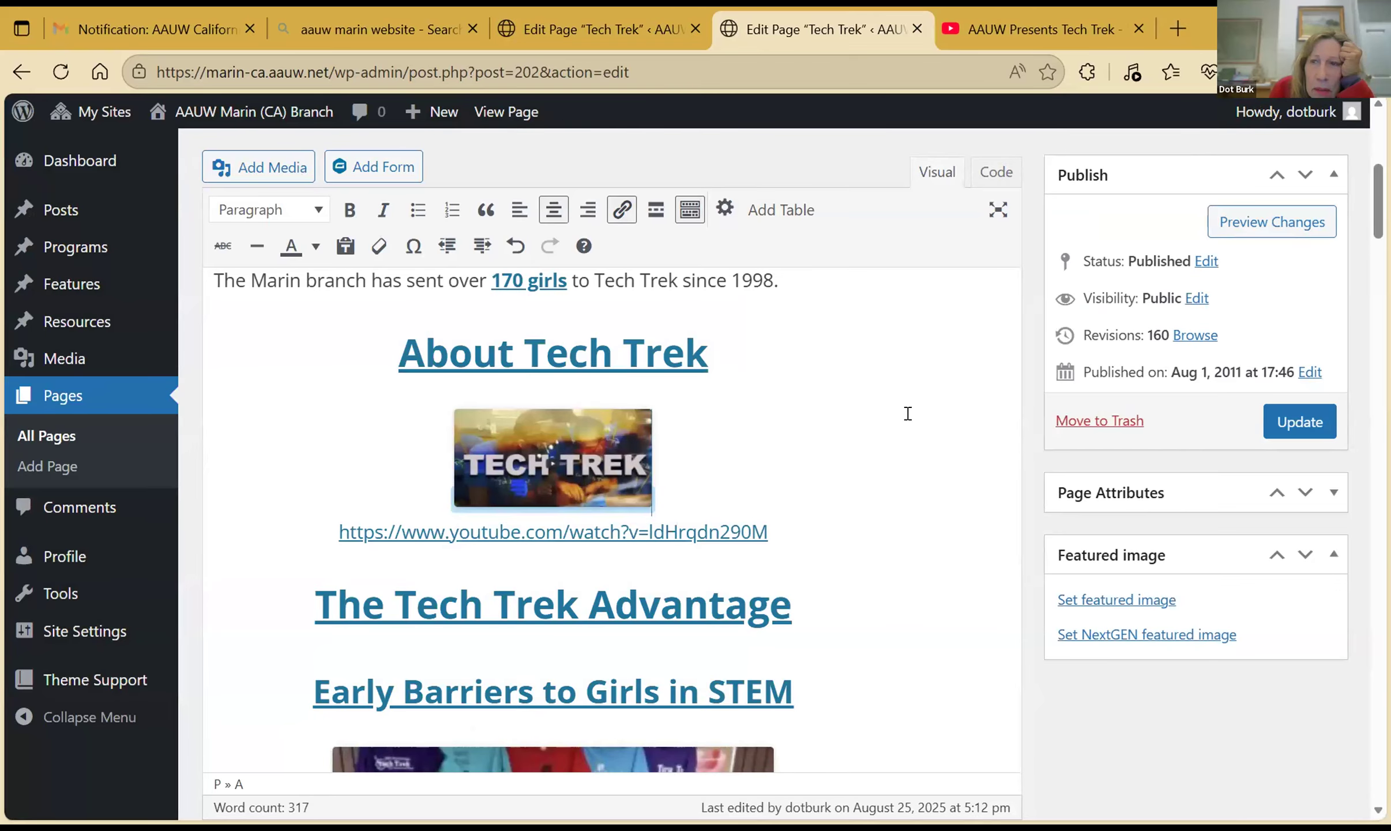
{"action": "left_click", "coordinate": [1305, 421]}
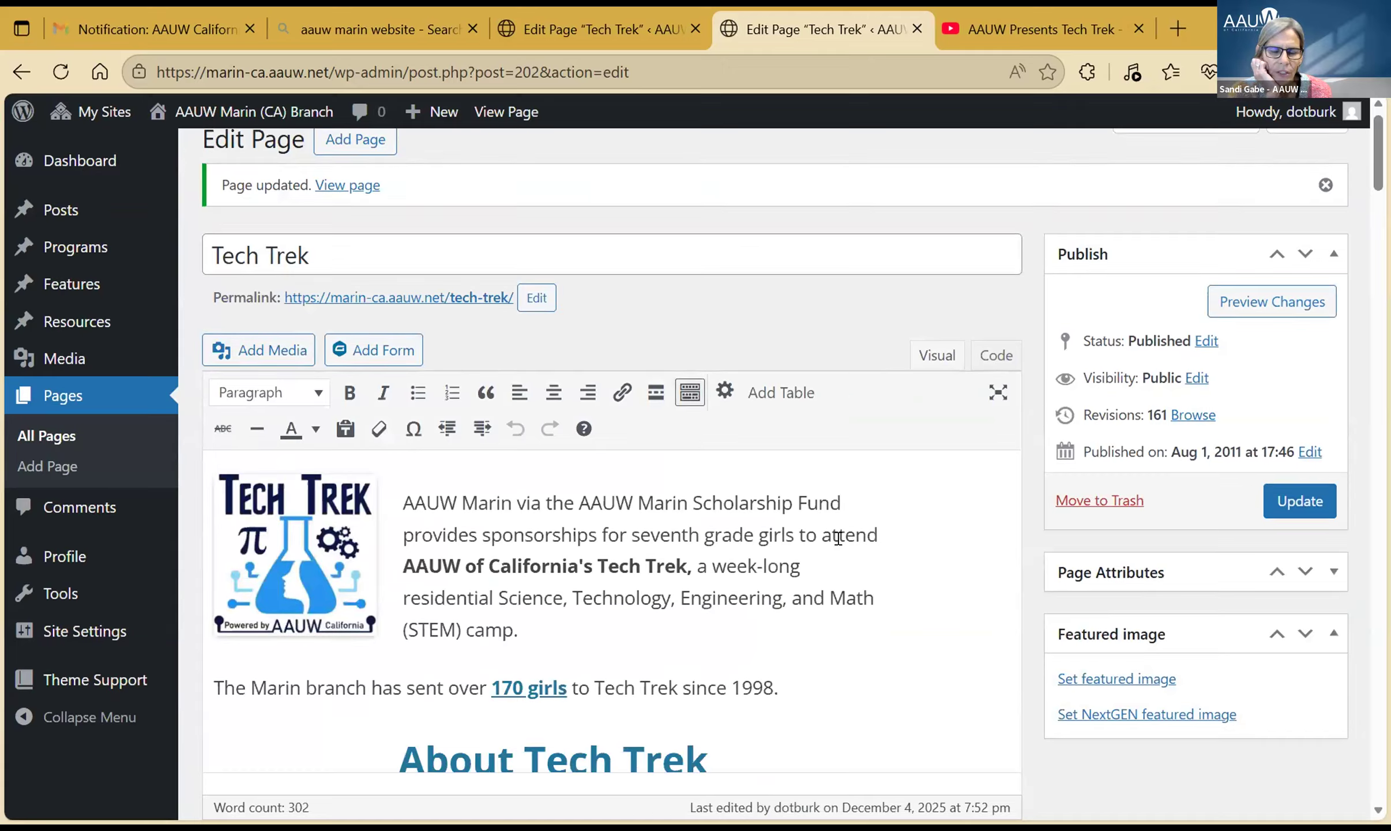
- Preview the page changes, test the Tech Trek thumbnail's link, and close the video it opens
{"action": "scroll", "coordinate": [838, 538], "scroll_direction": "down", "scroll_amount": 2}
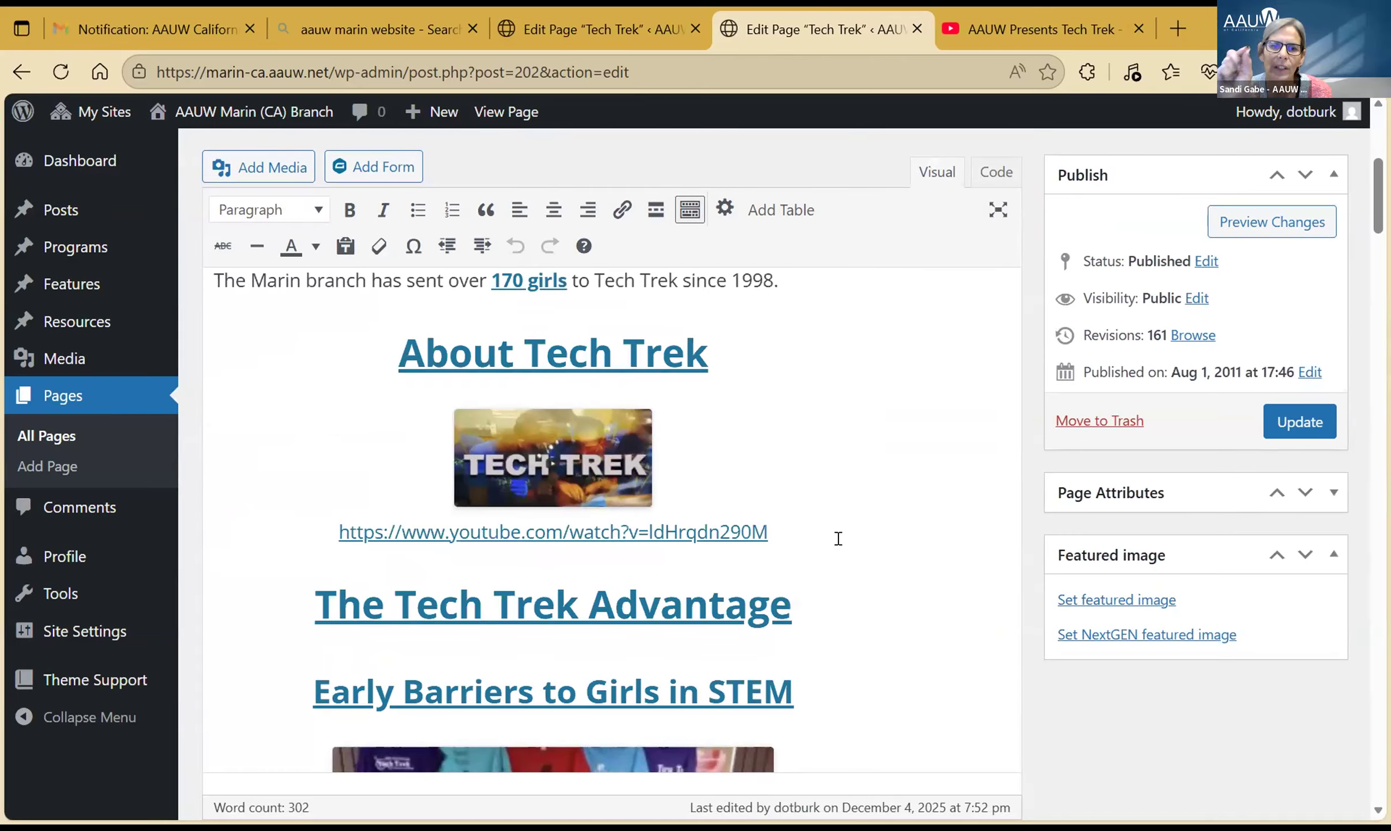
{"action": "scroll", "coordinate": [967, 467], "scroll_direction": "up", "scroll_amount": 4}
{"action": "left_click", "coordinate": [1281, 219]}
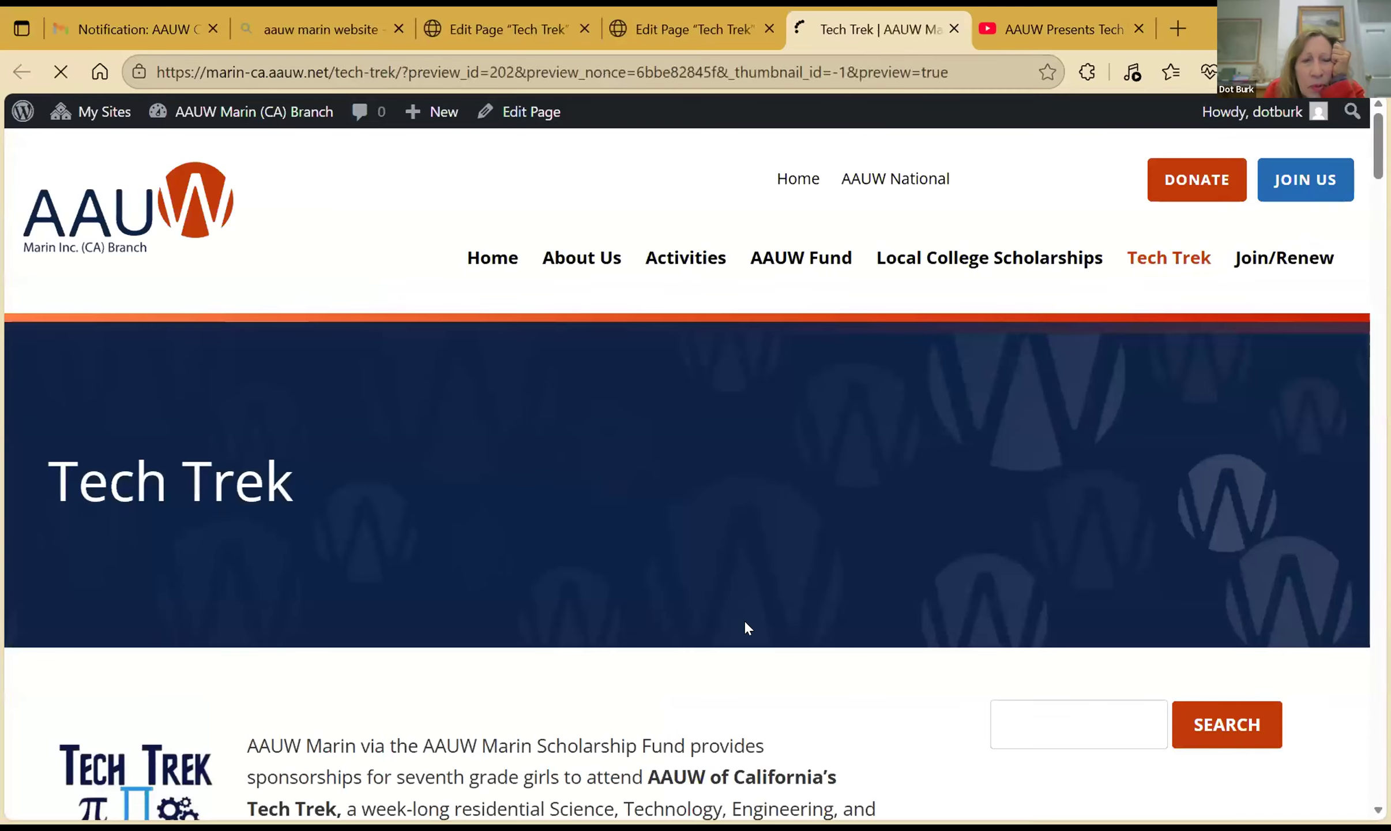
{"action": "scroll", "coordinate": [745, 625], "scroll_direction": "down", "scroll_amount": 8}
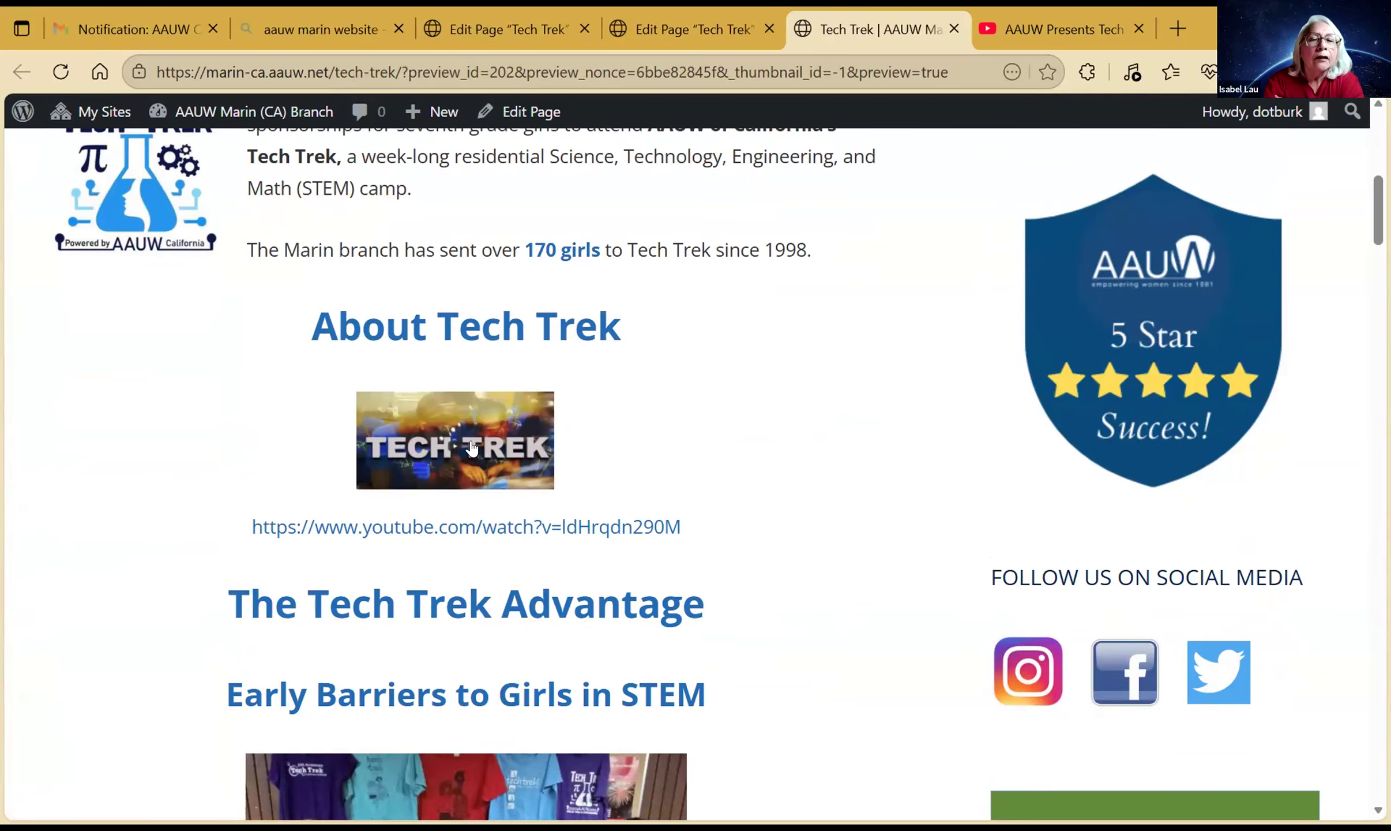
{"action": "left_click", "coordinate": [546, 470]}
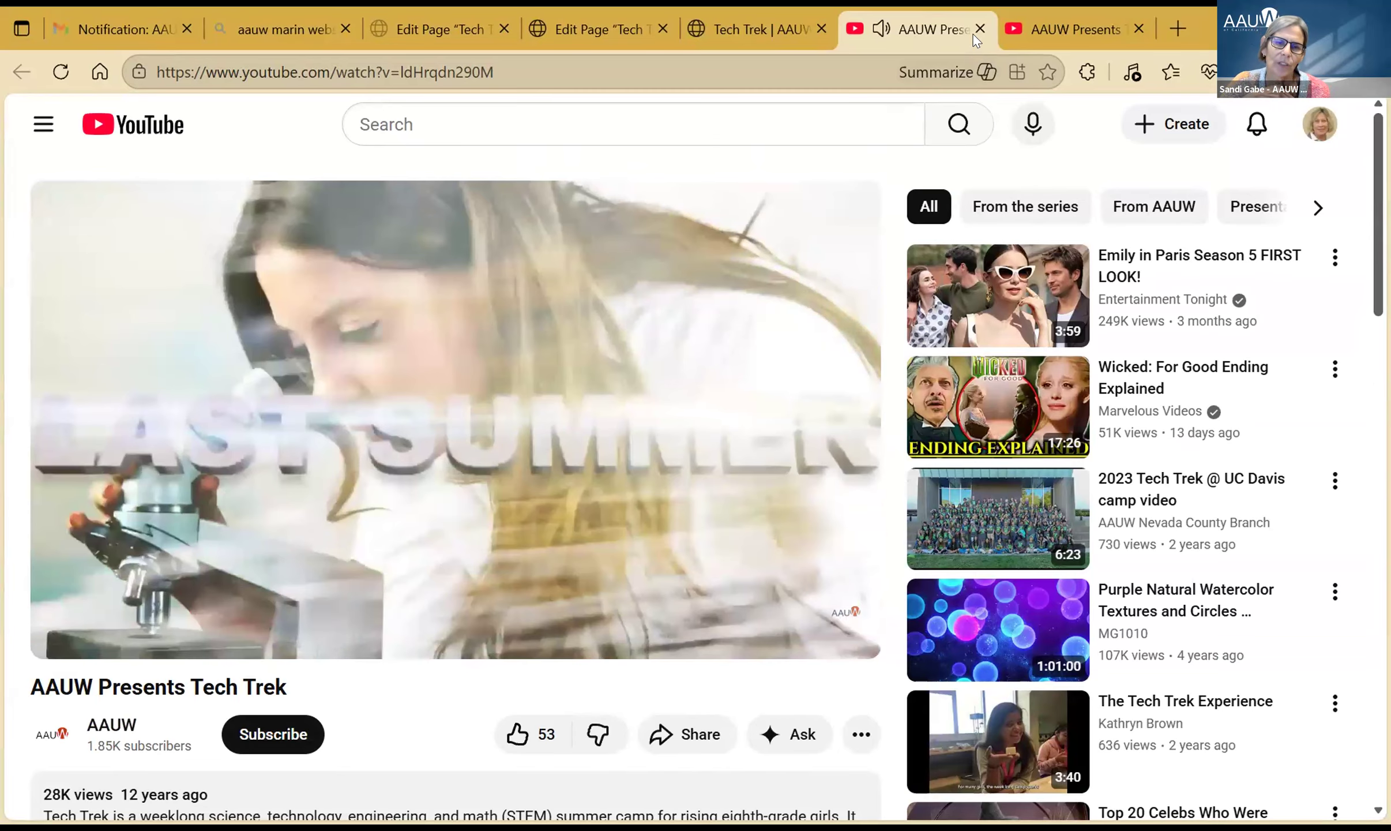
{"action": "key", "text": "ctrl+w"}
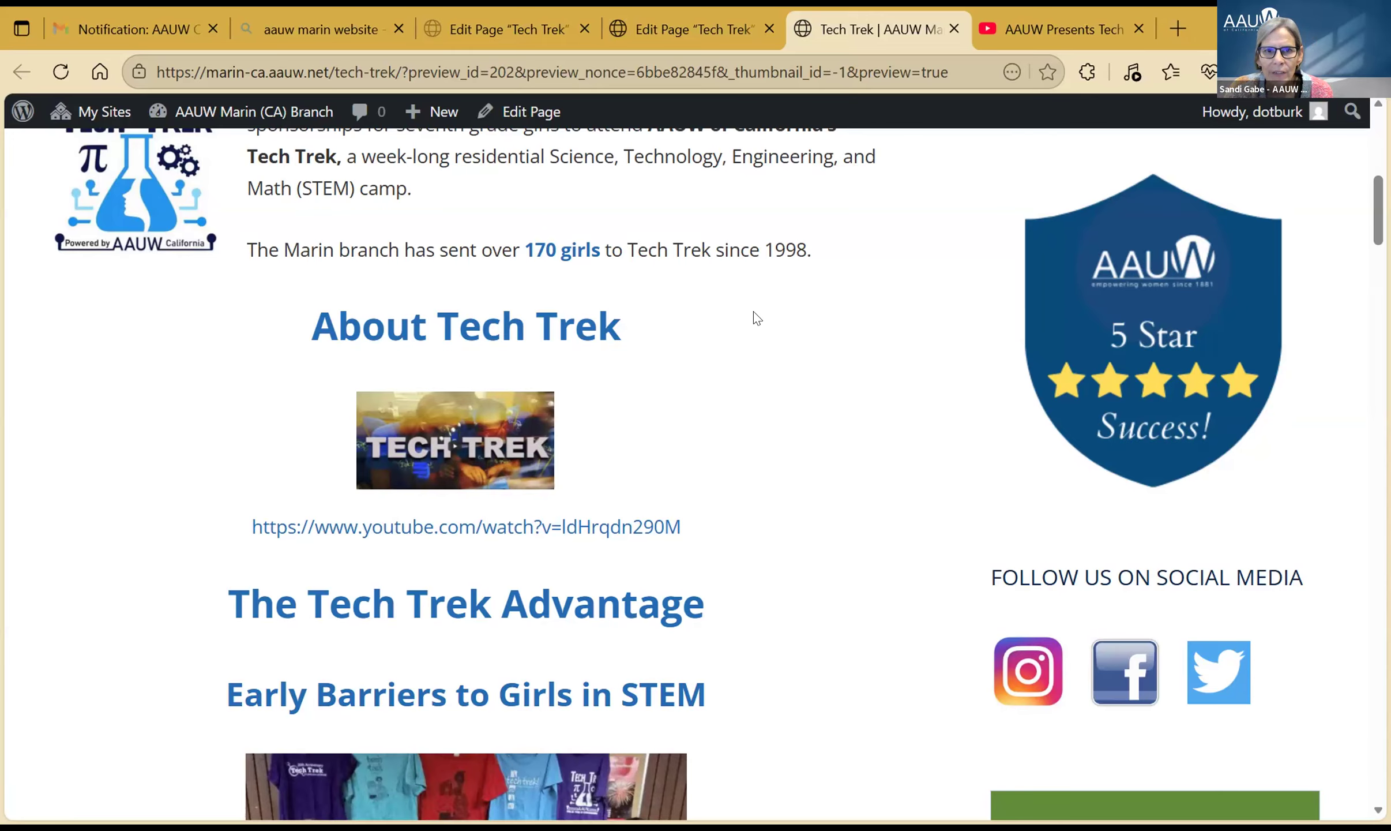
- Look over the previewed page around About Tech Trek, and update the page again from its editor
{"action": "scroll", "coordinate": [754, 311], "scroll_direction": "up", "scroll_amount": 8}
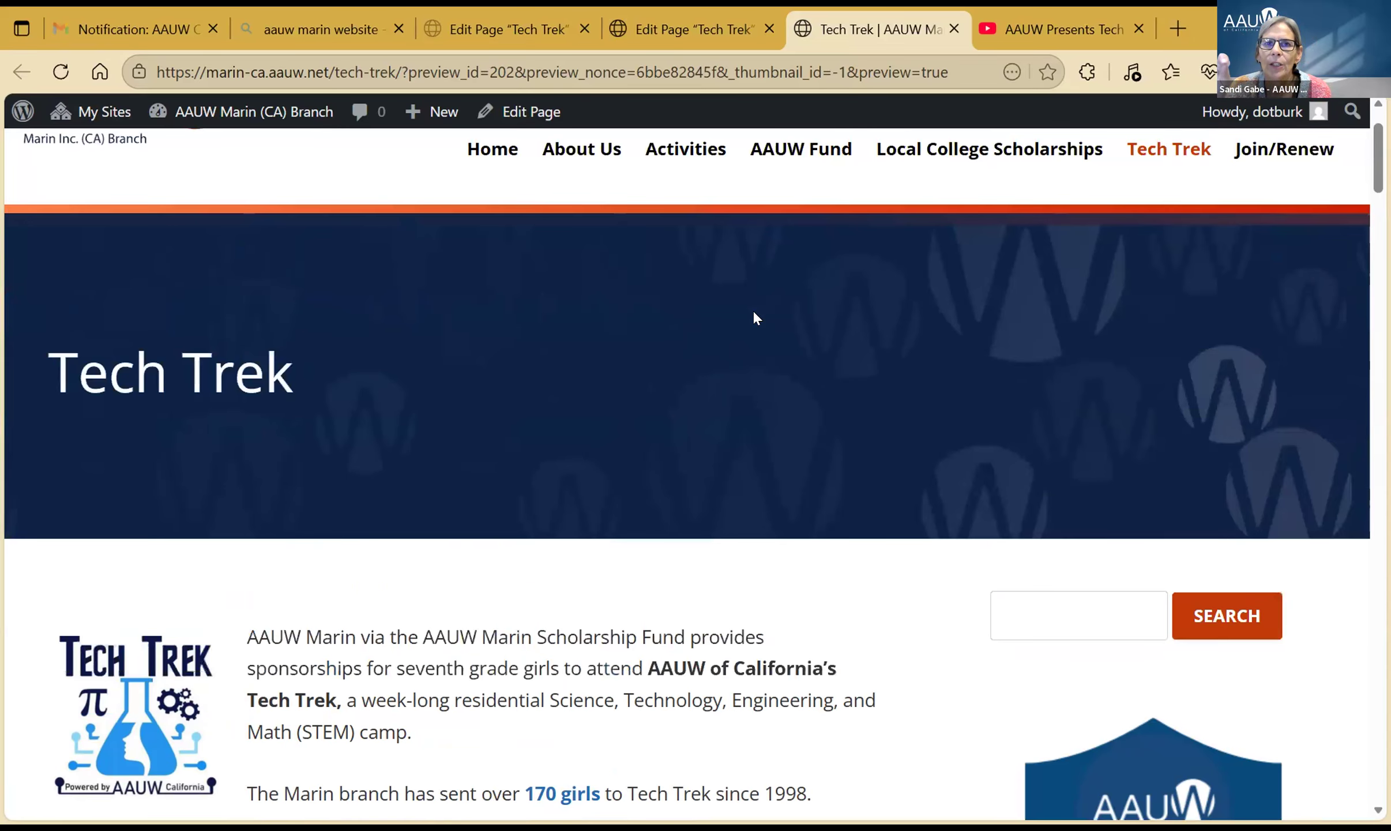
{"action": "scroll", "coordinate": [754, 316], "scroll_direction": "down", "scroll_amount": 2}
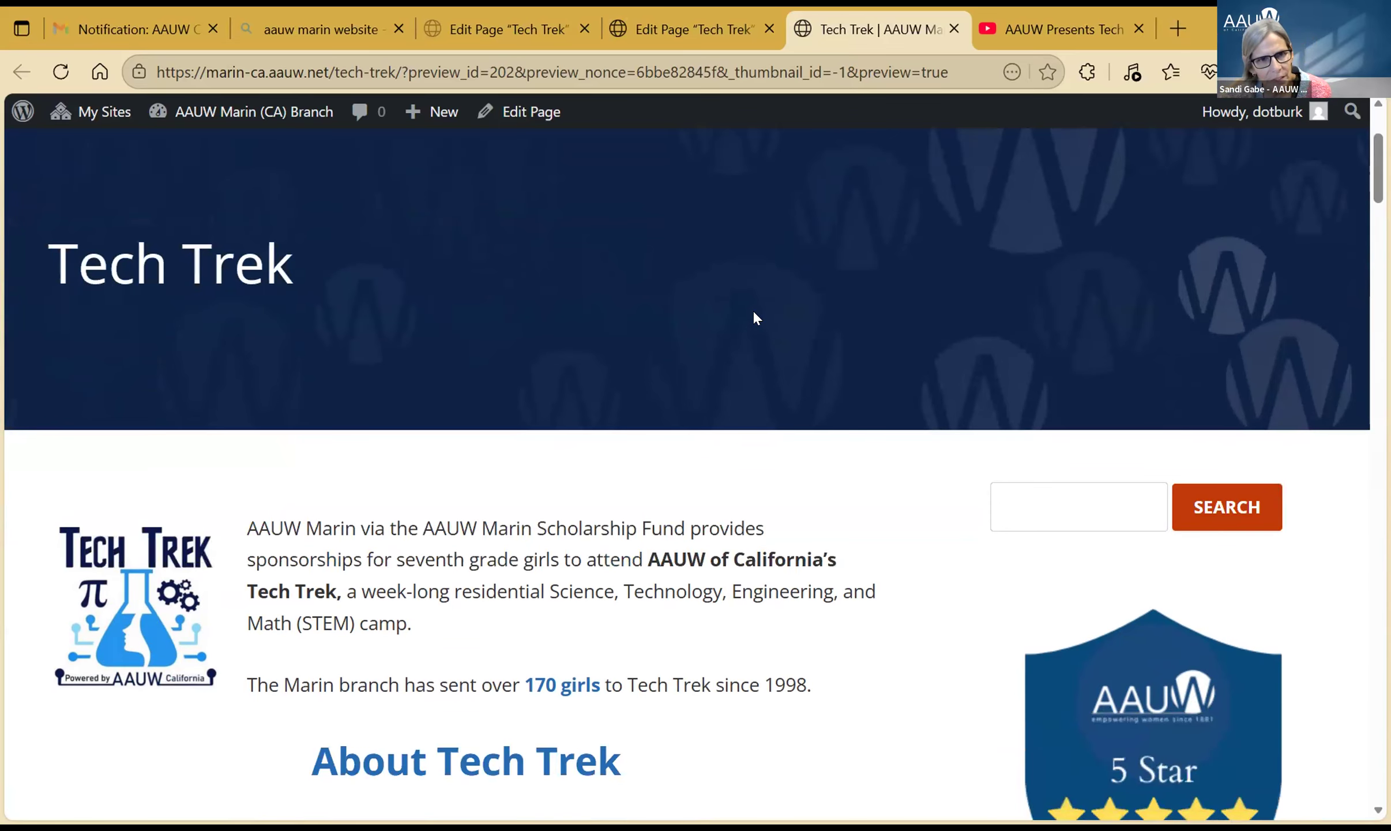
{"action": "scroll", "coordinate": [755, 318], "scroll_direction": "down", "scroll_amount": 7}
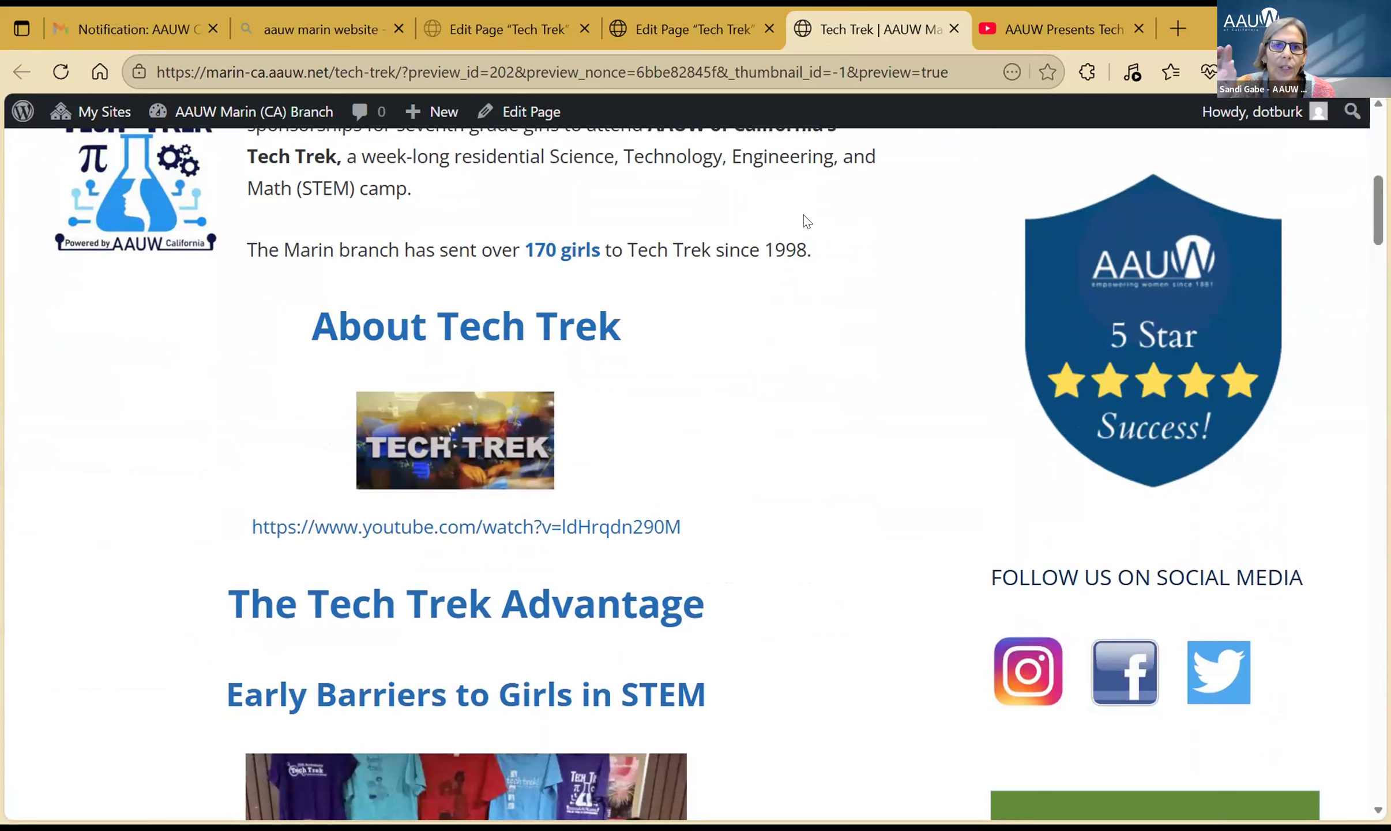
{"action": "left_click", "coordinate": [677, 23]}
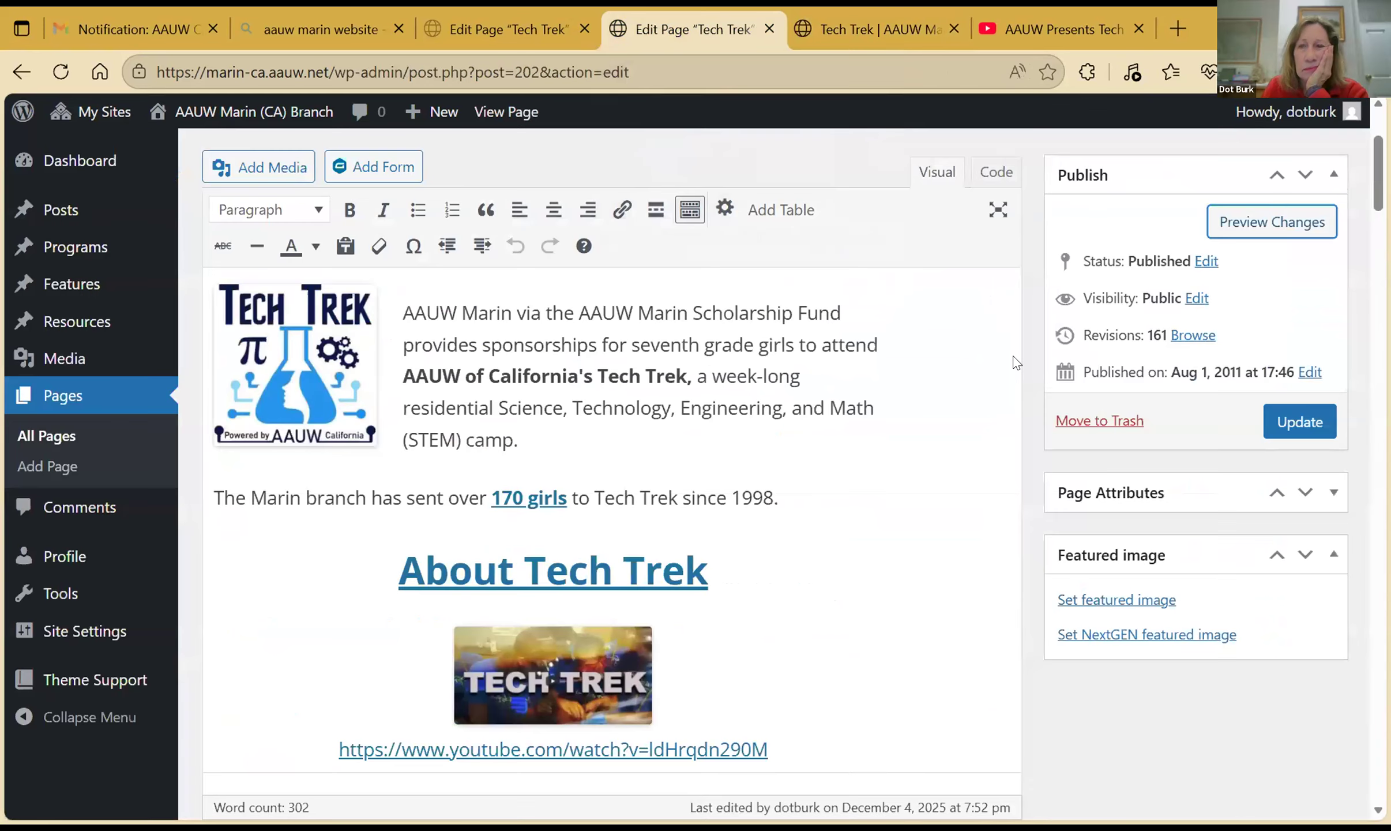
{"action": "left_click", "coordinate": [1283, 421]}
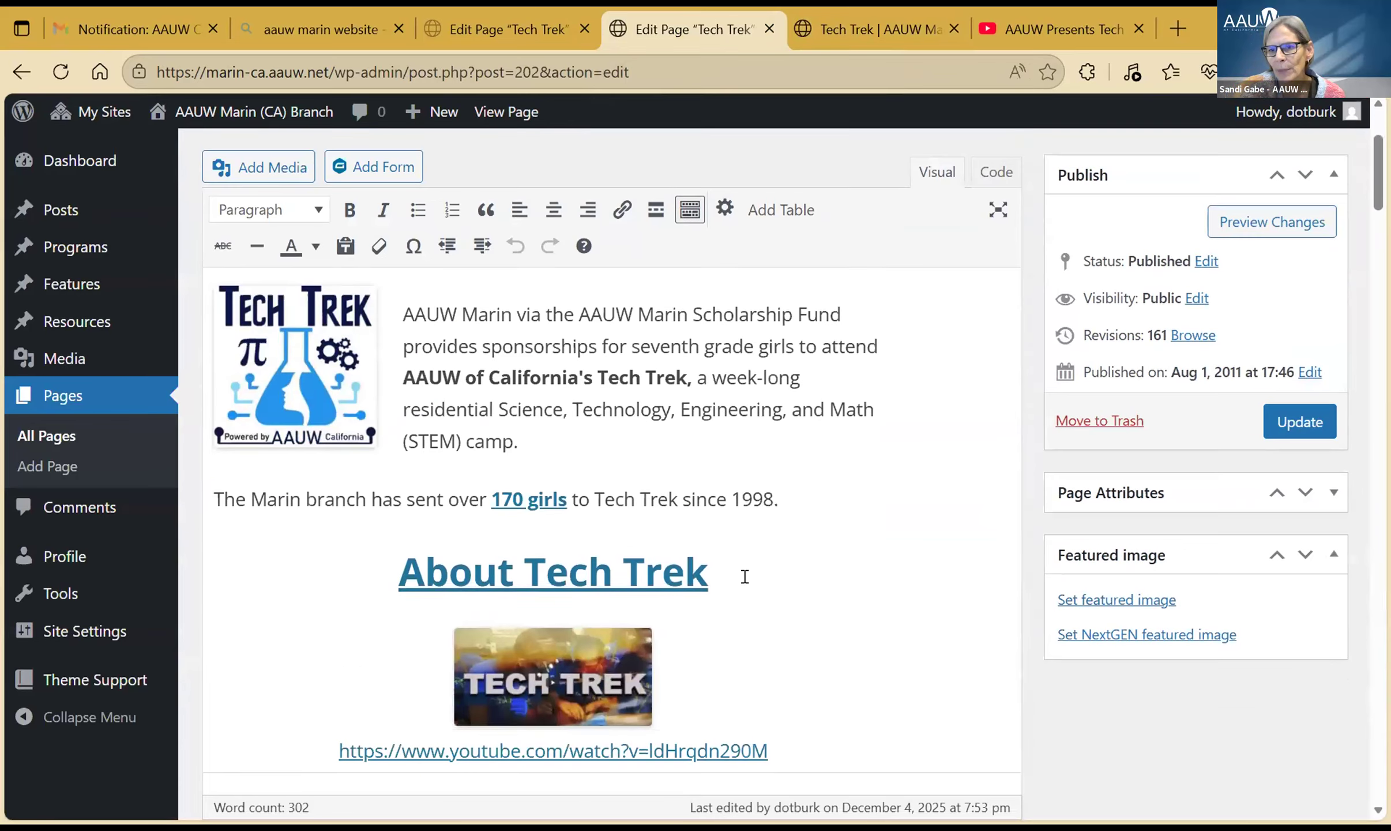
- Check the other open editing copy of the Tech Trek page and return to the updated copy
{"action": "scroll", "coordinate": [743, 573], "scroll_direction": "down", "scroll_amount": 2}
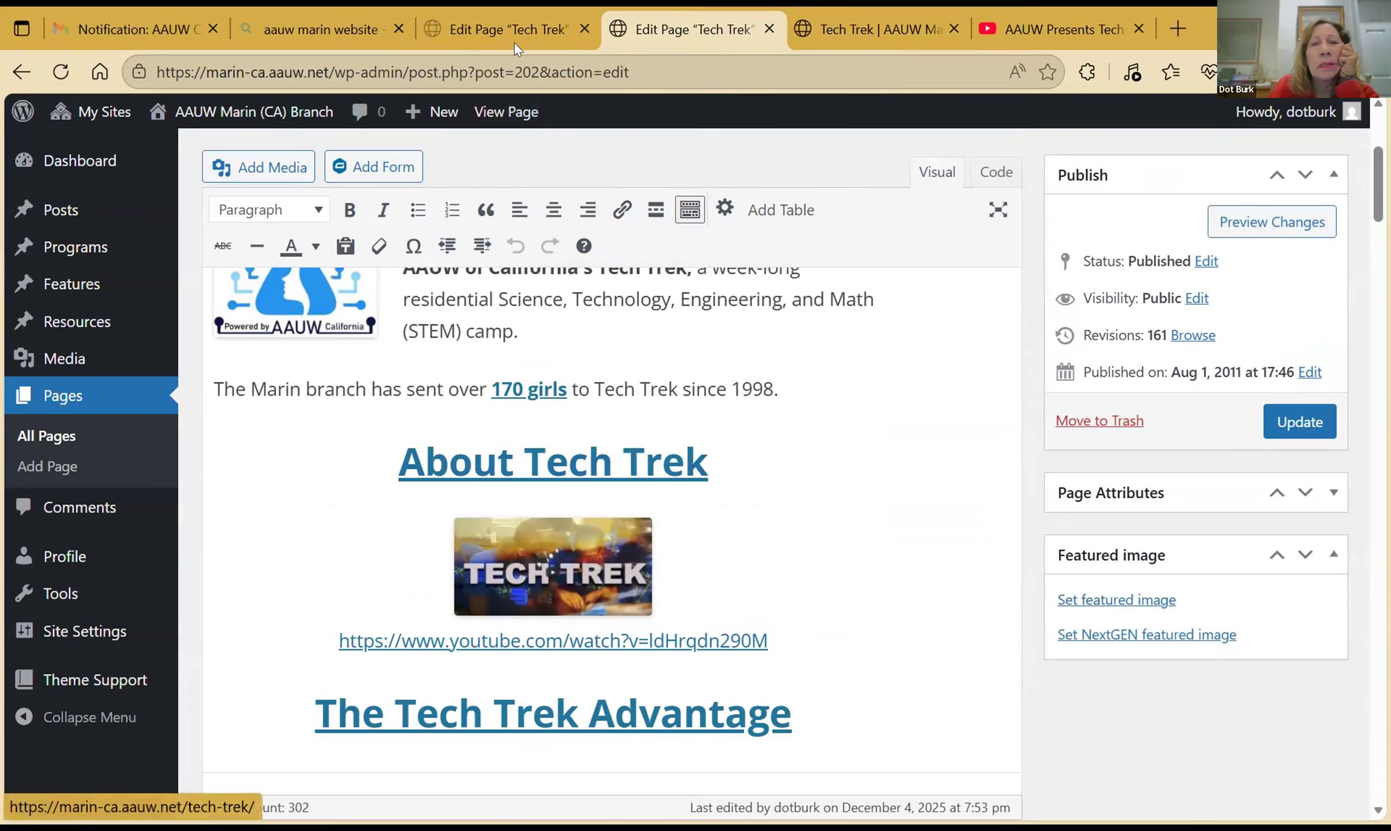
{"action": "left_click", "coordinate": [505, 29]}
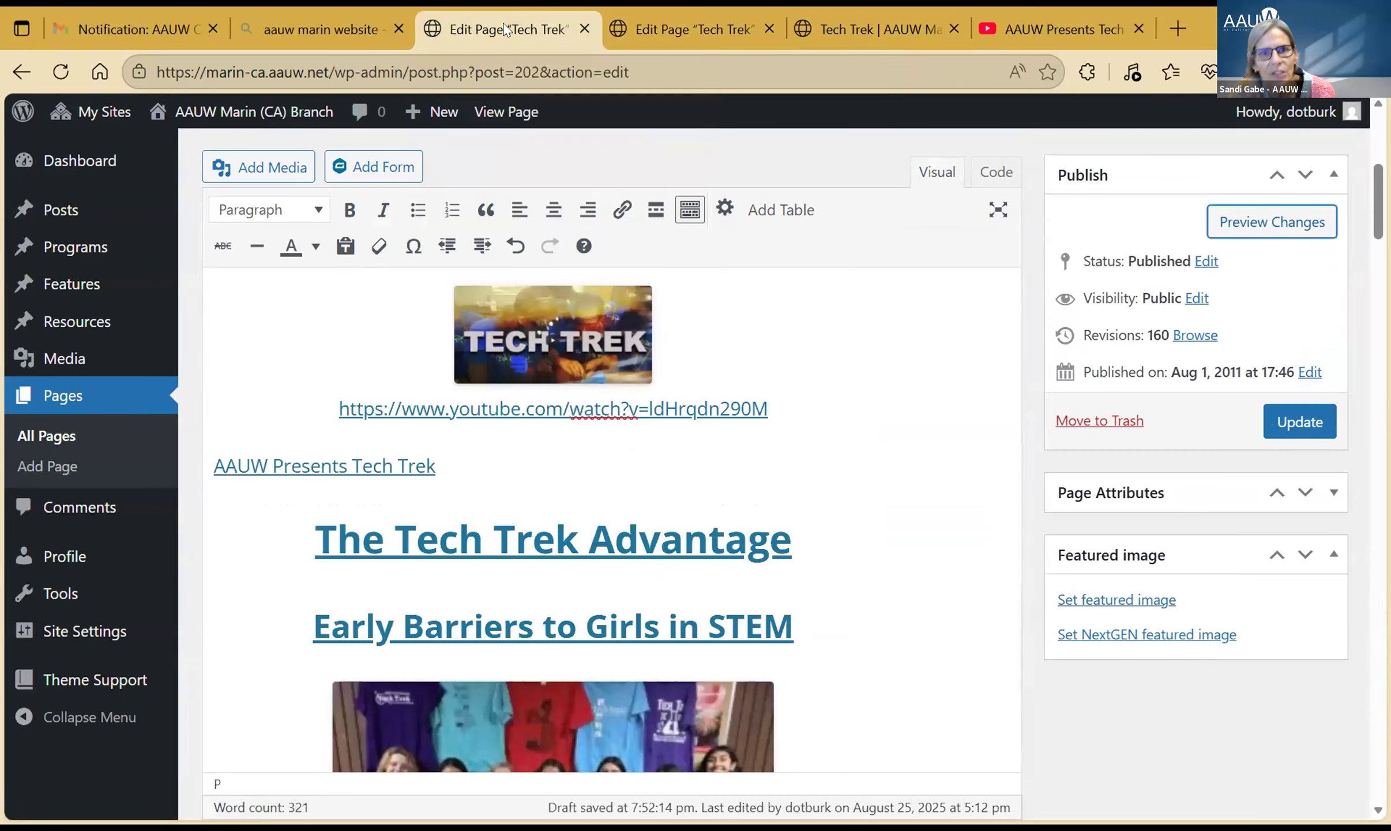
{"action": "left_click", "coordinate": [744, 18]}
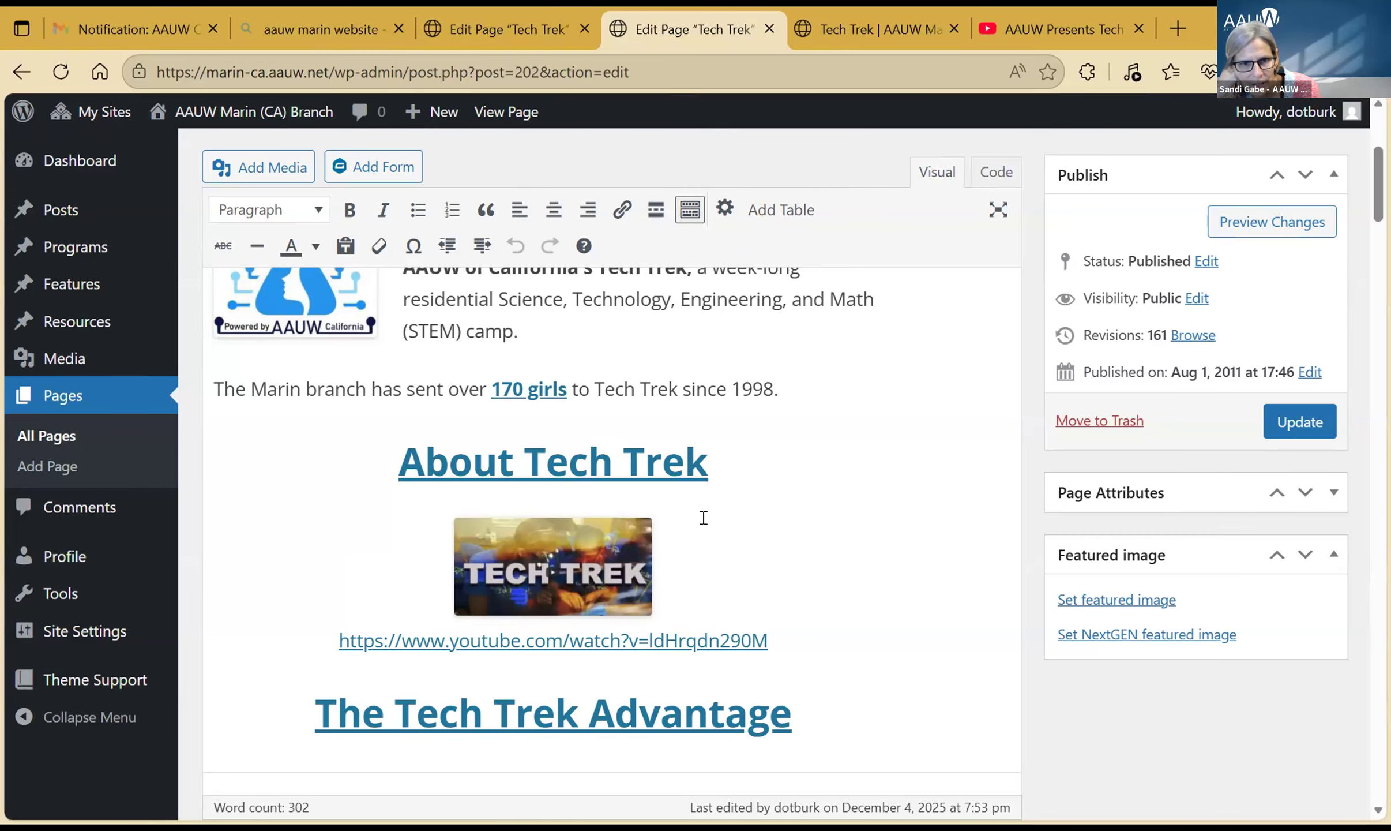
- Clear the formatting of the introductory paragraph beside the Tech Trek logo
{"action": "scroll", "coordinate": [704, 517], "scroll_direction": "up", "scroll_amount": 4}
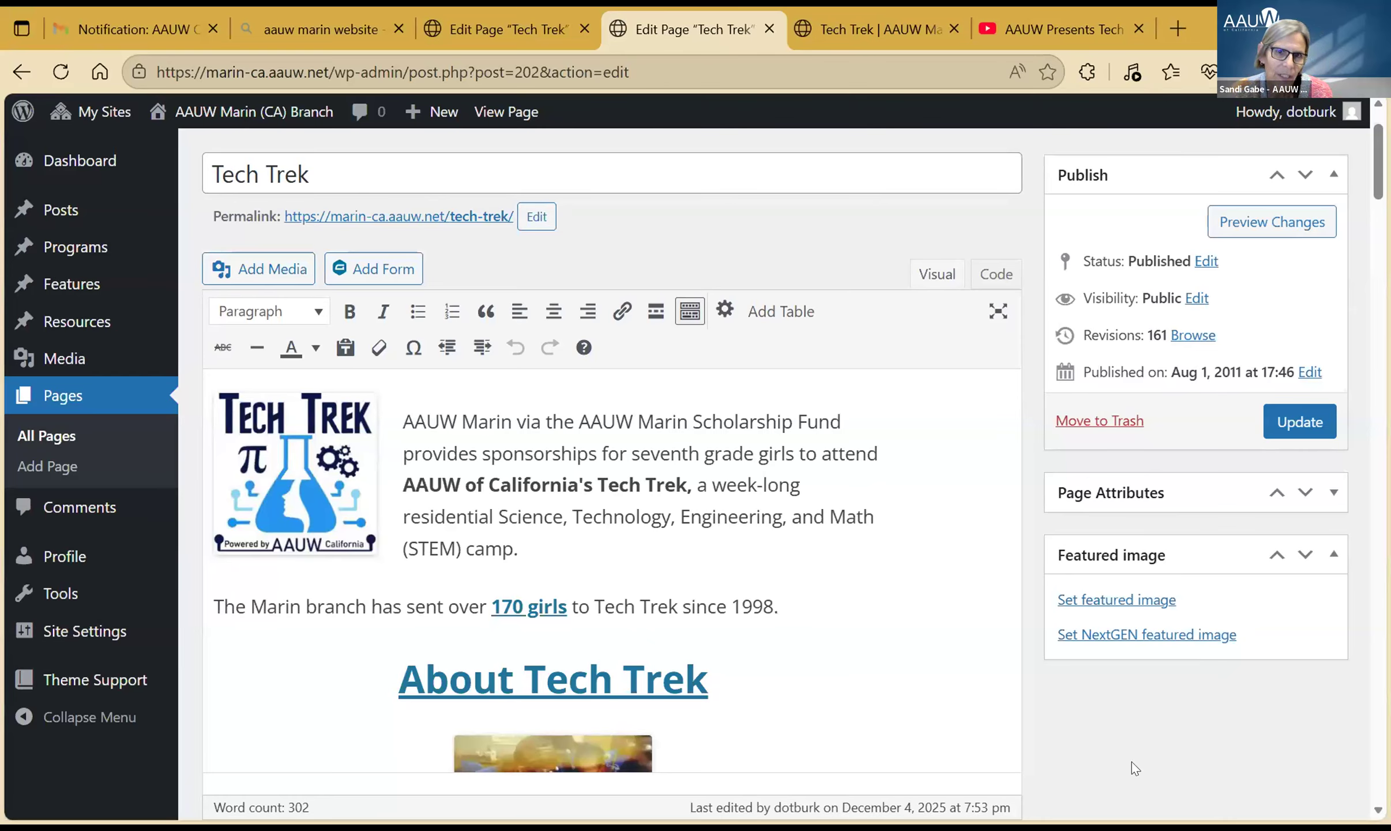
{"action": "left_click", "coordinate": [1199, 779]}
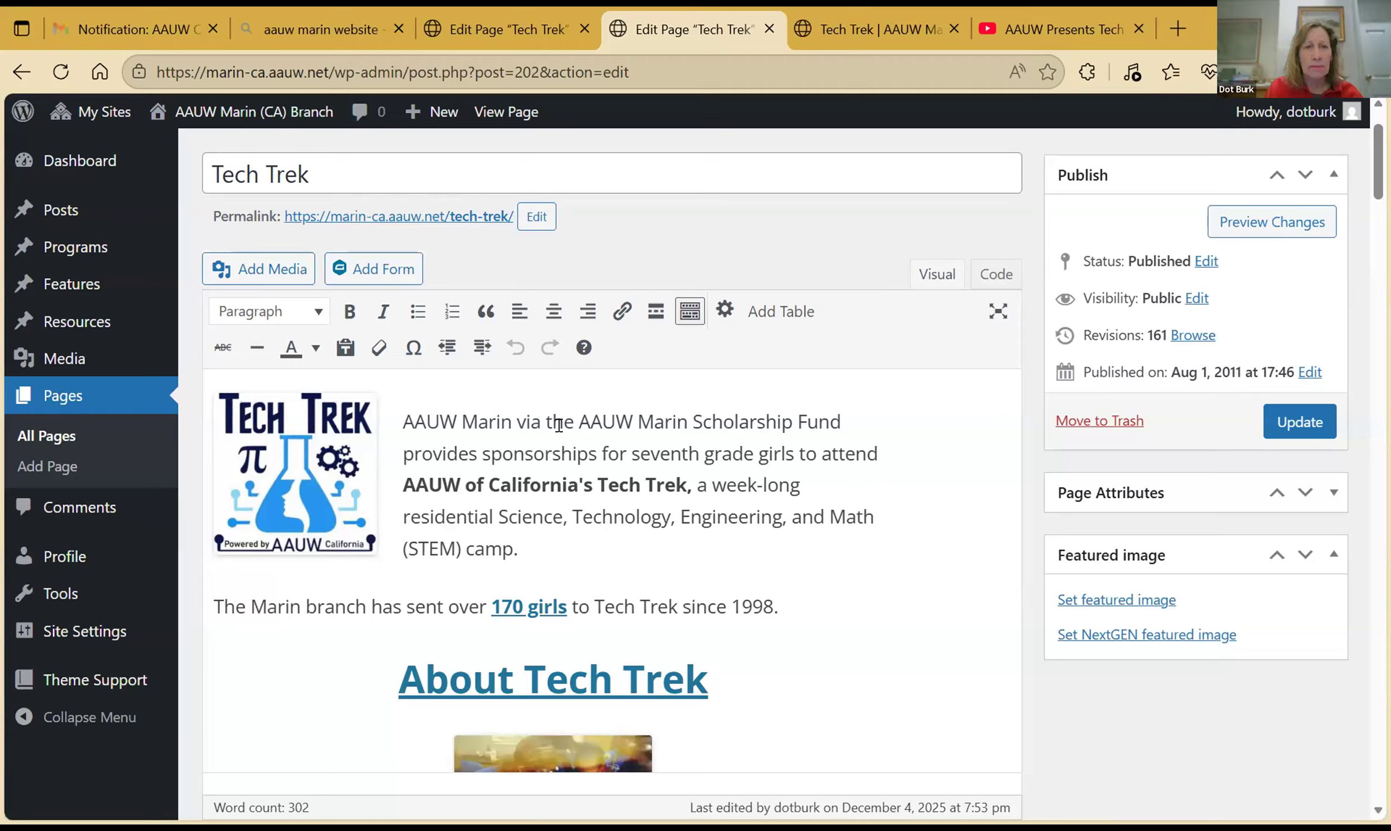
{"action": "left_click_drag", "start_coordinate": [401, 421], "coordinate": [545, 540]}
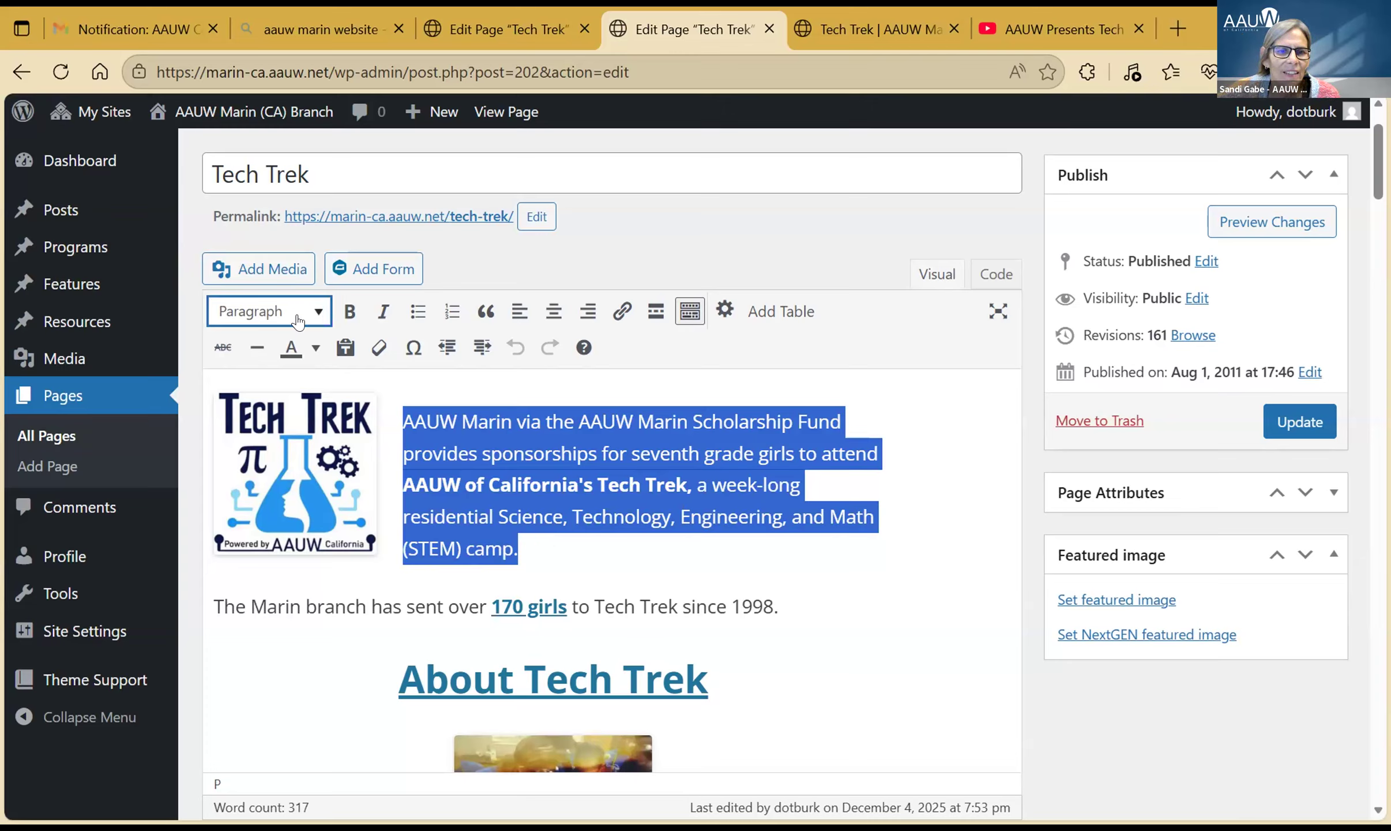
{"action": "left_click", "coordinate": [377, 346]}
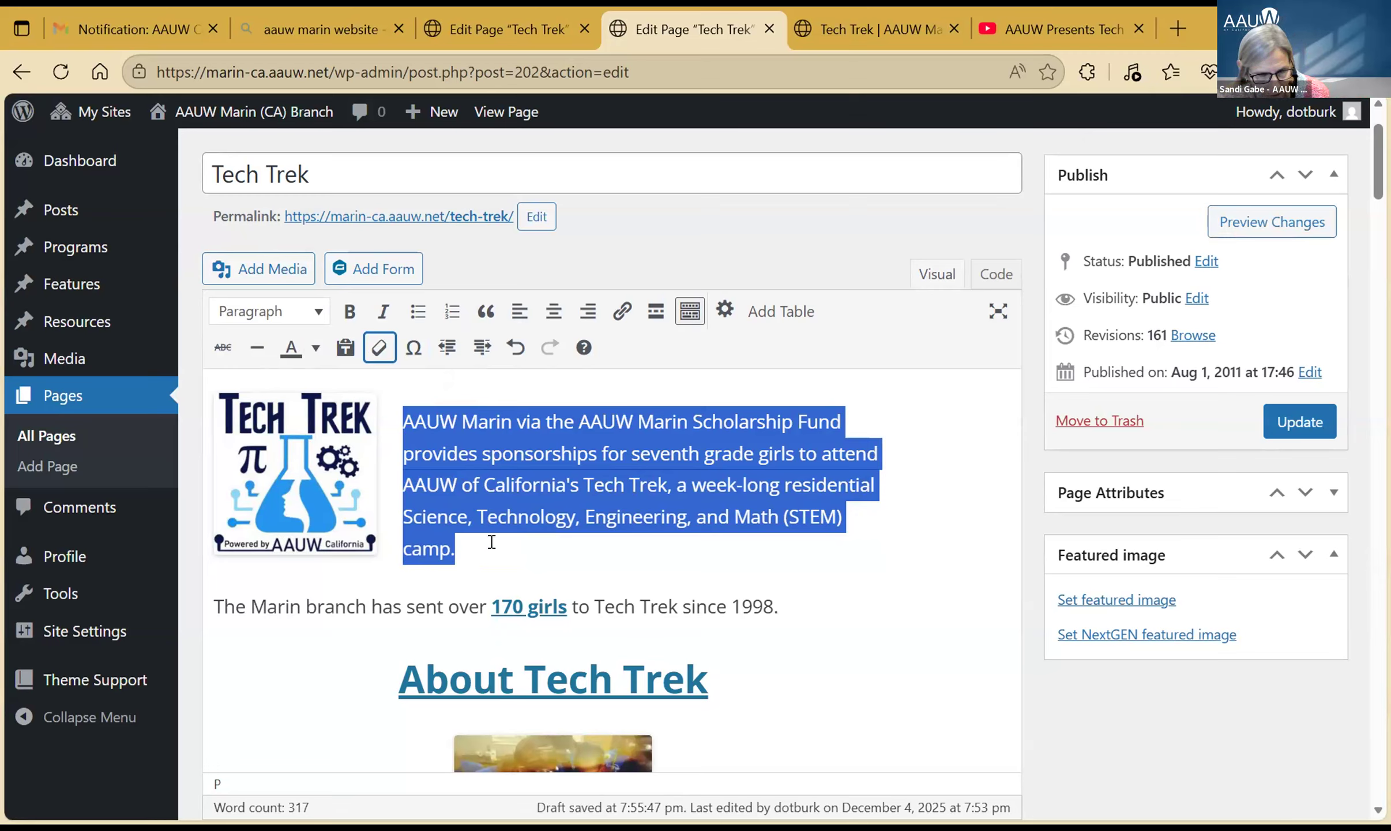
{"action": "left_click", "coordinate": [522, 566]}
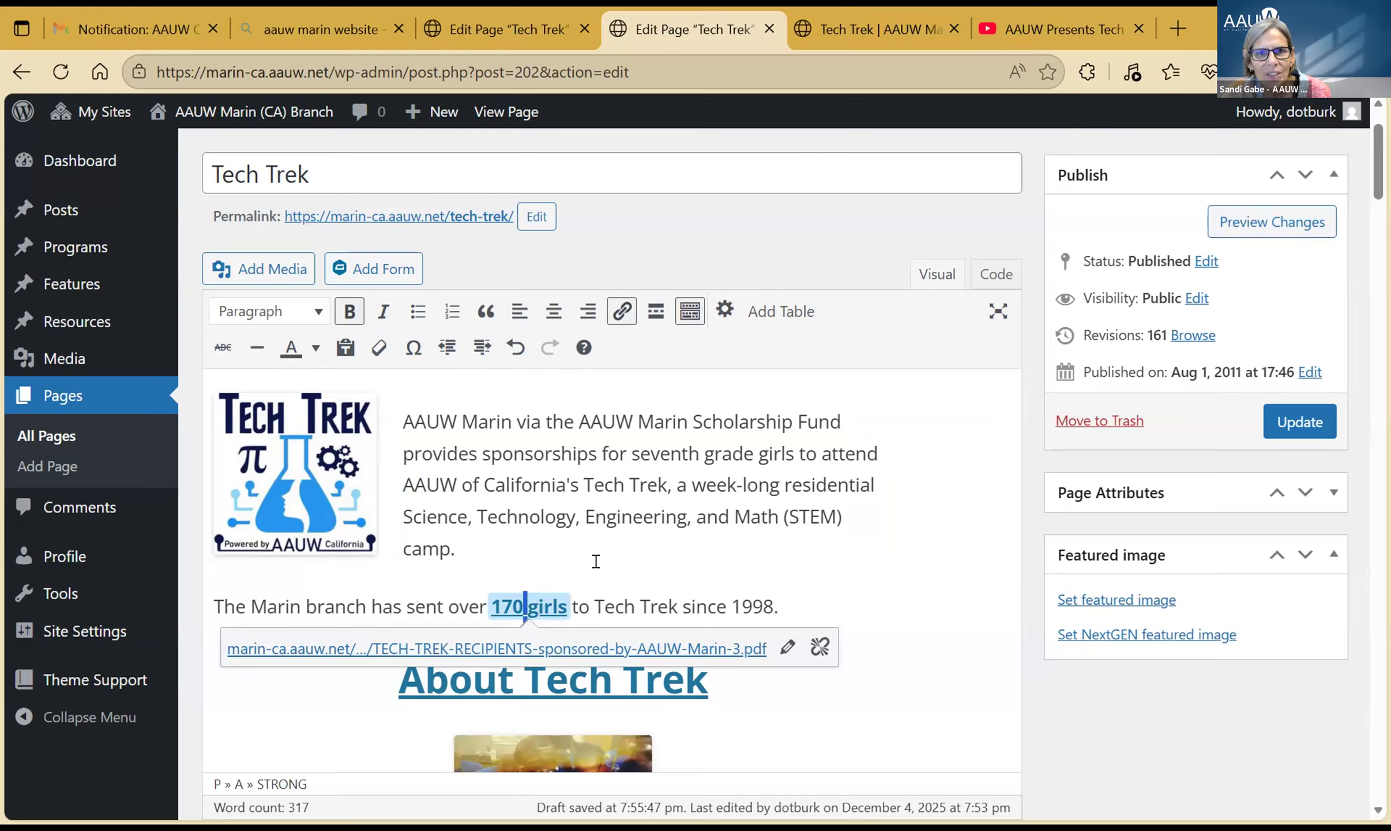
{"action": "left_click", "coordinate": [868, 564]}
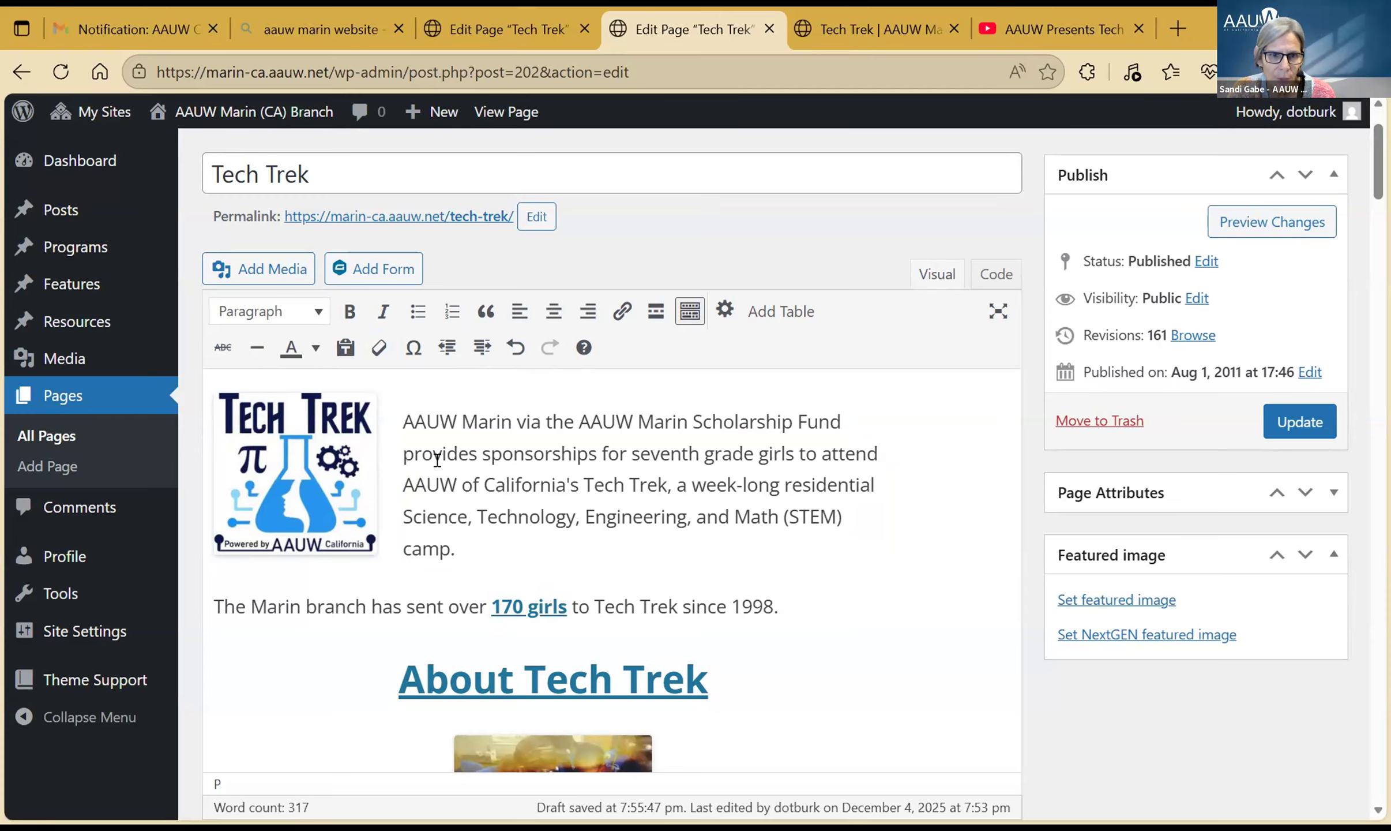
- Format the introductory paragraph about the AAUW Marin Scholarship Fund as Heading 5
{"action": "left_click", "coordinate": [398, 412]}
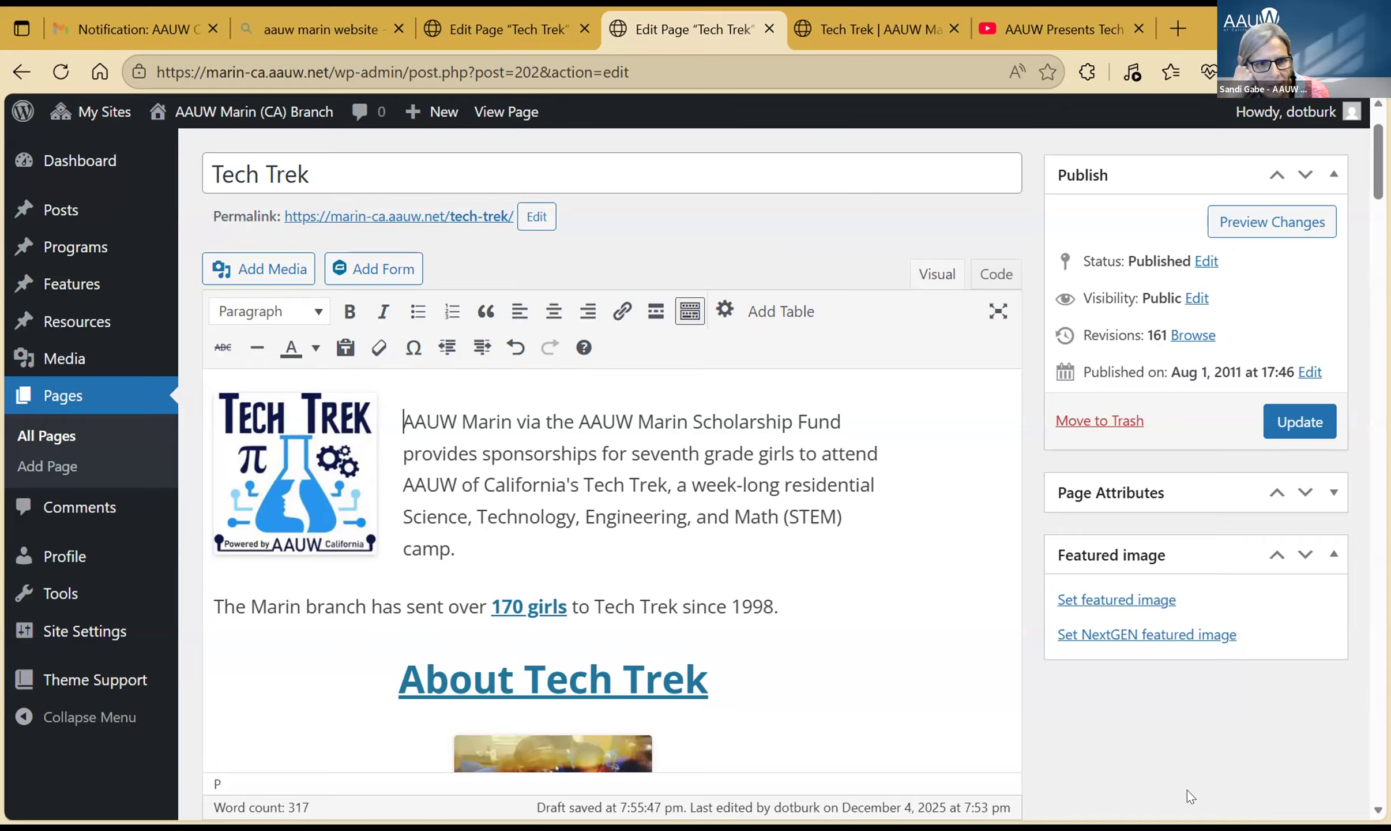
{"action": "left_click_drag", "start_coordinate": [397, 414], "coordinate": [465, 545]}
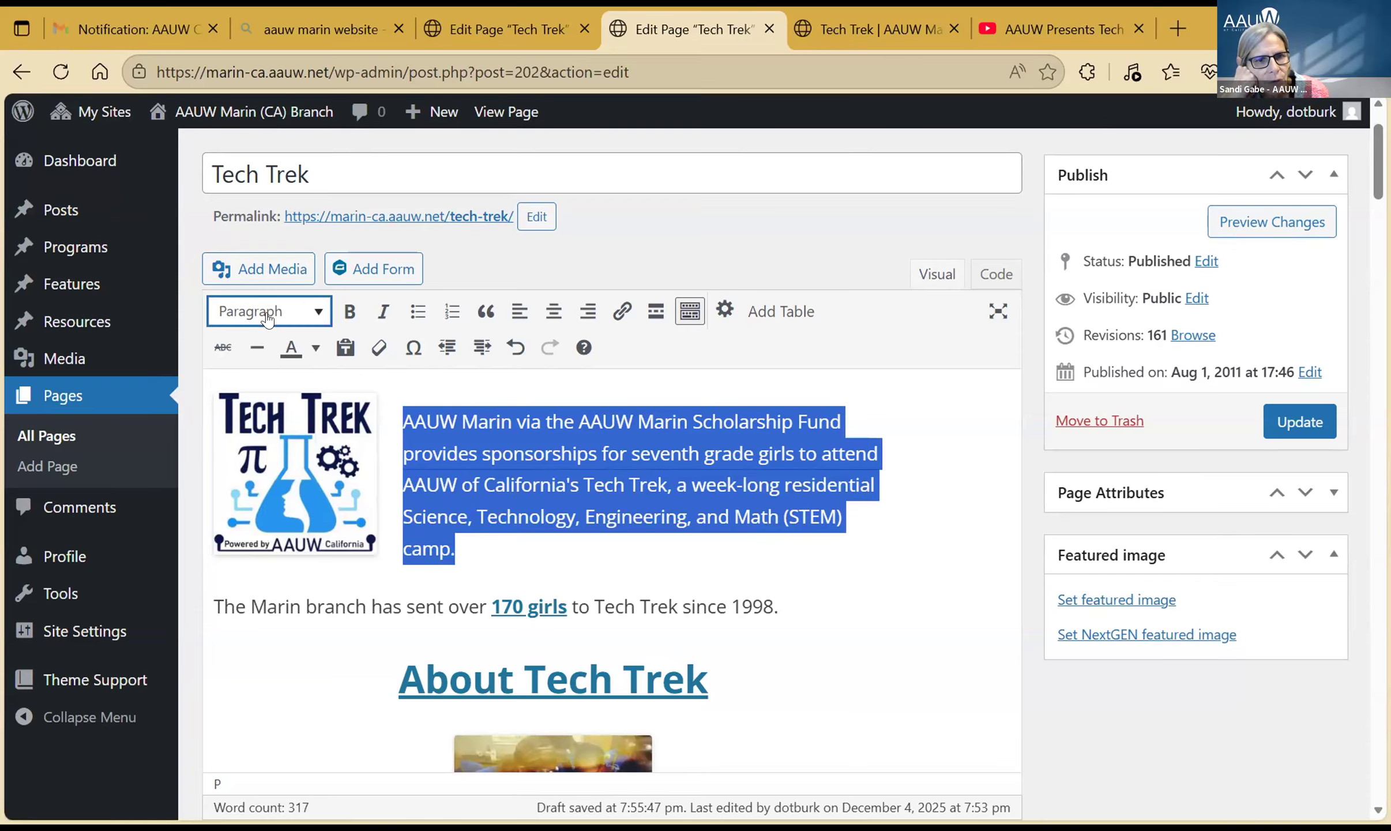
{"action": "left_click", "coordinate": [321, 311]}
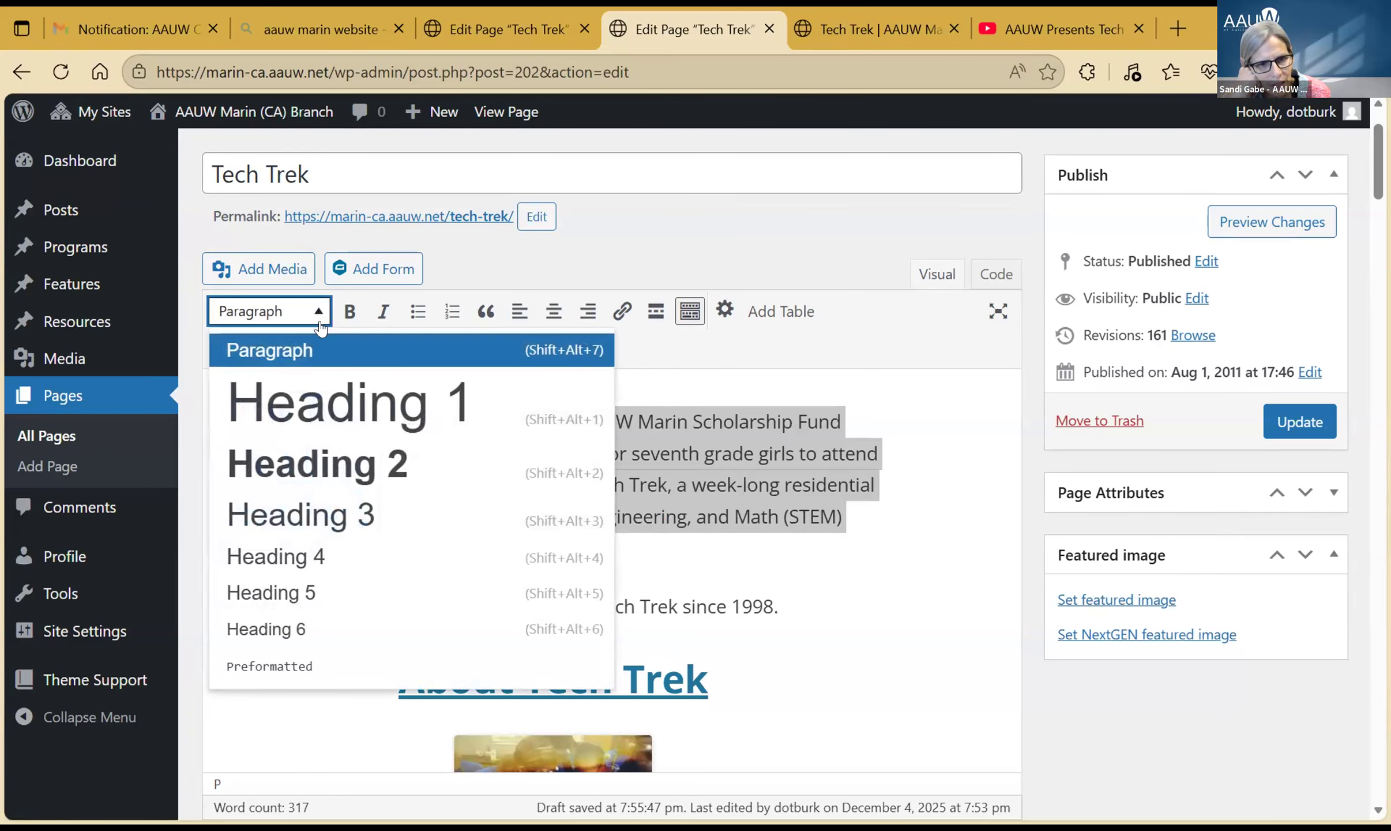
{"action": "scroll", "coordinate": [316, 479], "scroll_direction": "down", "scroll_amount": 2}
{"action": "scroll", "coordinate": [321, 462], "scroll_direction": "down", "scroll_amount": 2}
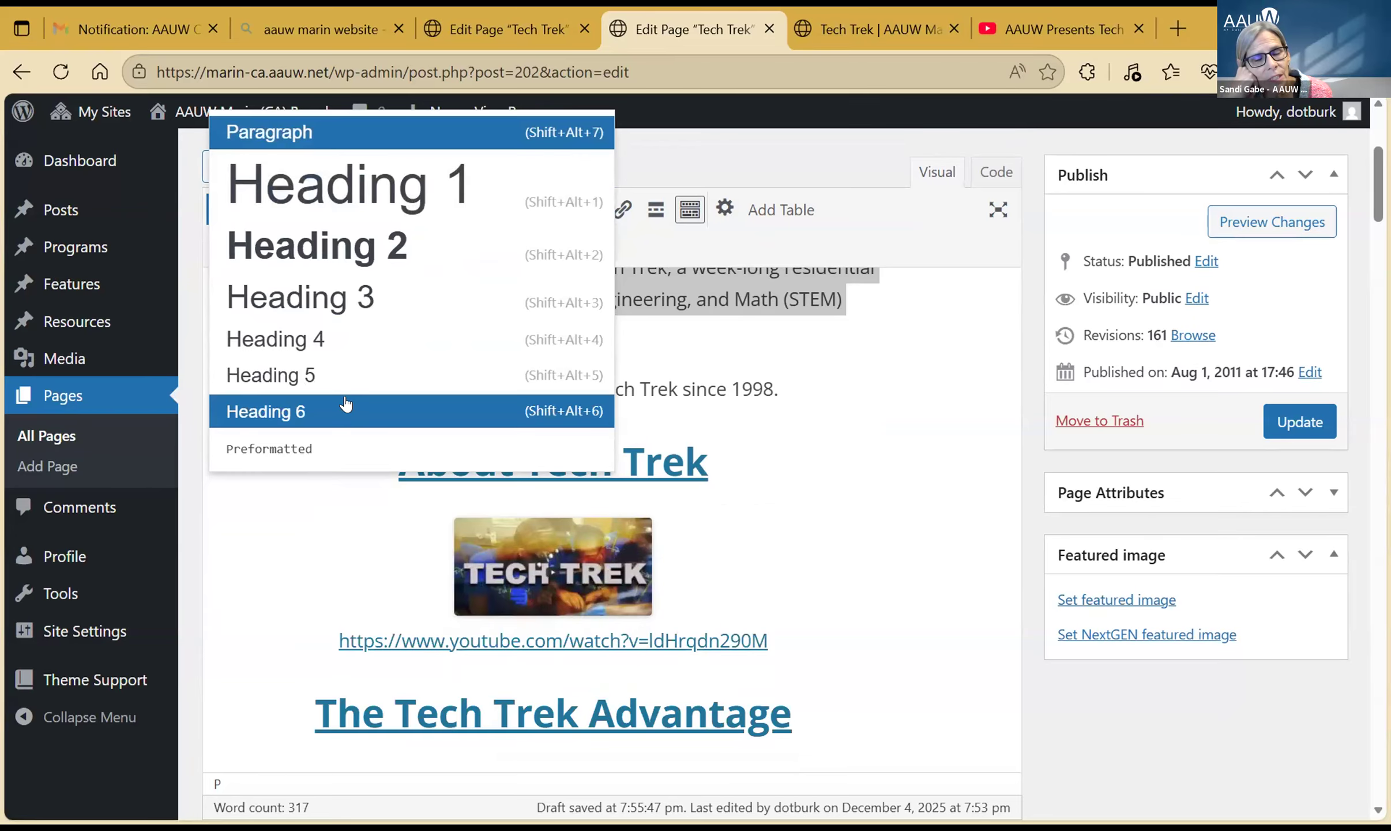
{"action": "scroll", "coordinate": [345, 404], "scroll_direction": "up", "scroll_amount": 4}
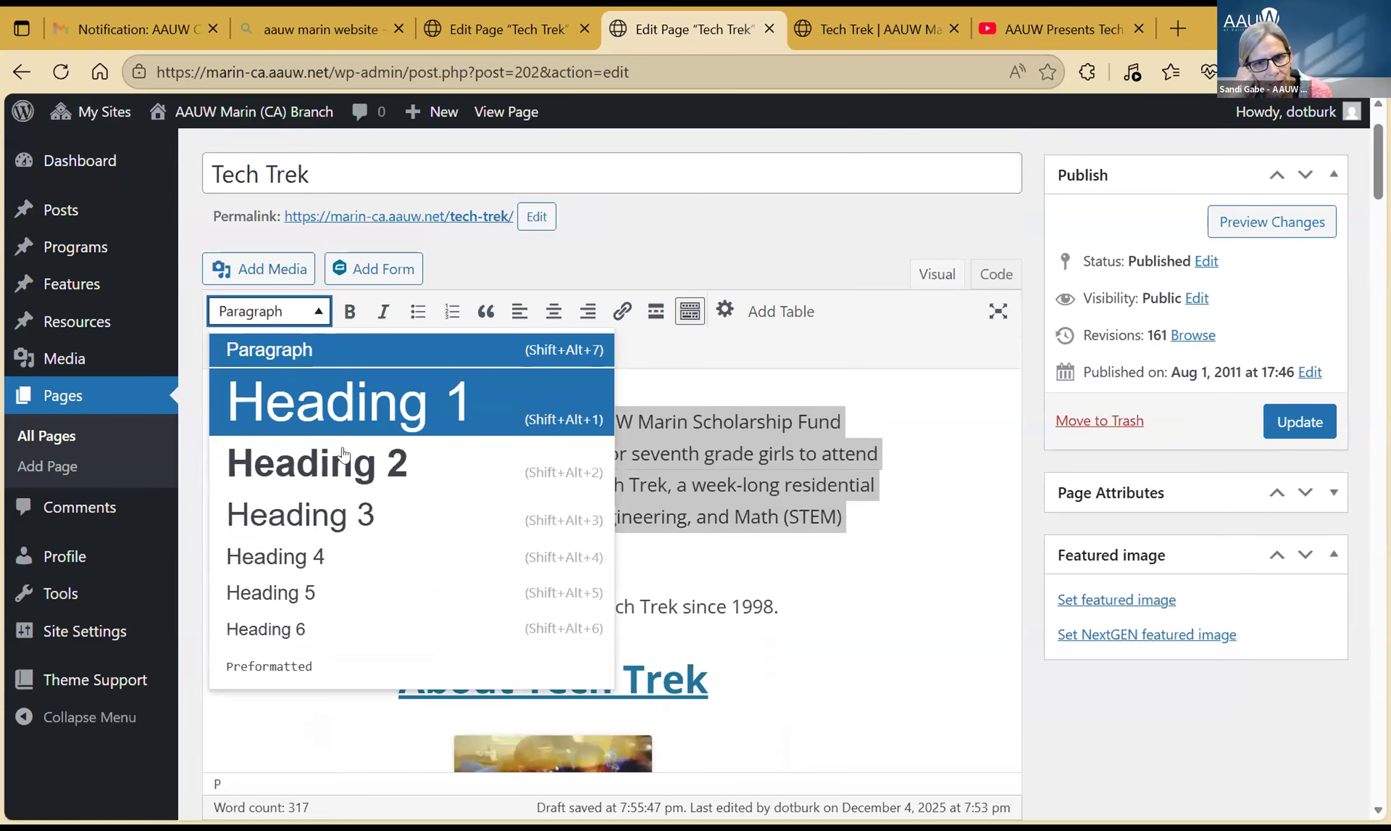
{"action": "left_click", "coordinate": [331, 594]}
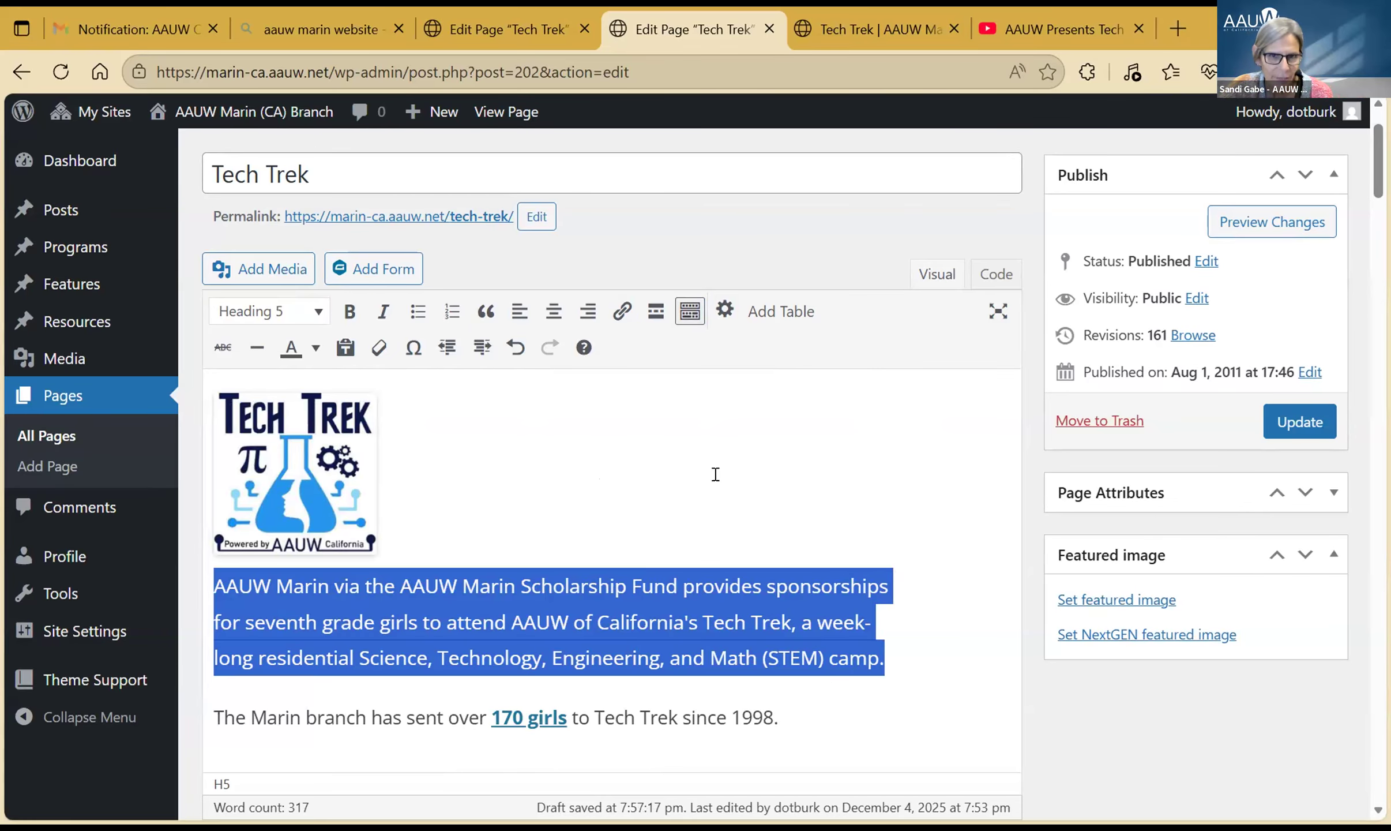
{"action": "scroll", "coordinate": [716, 474], "scroll_direction": "down", "scroll_amount": 1}
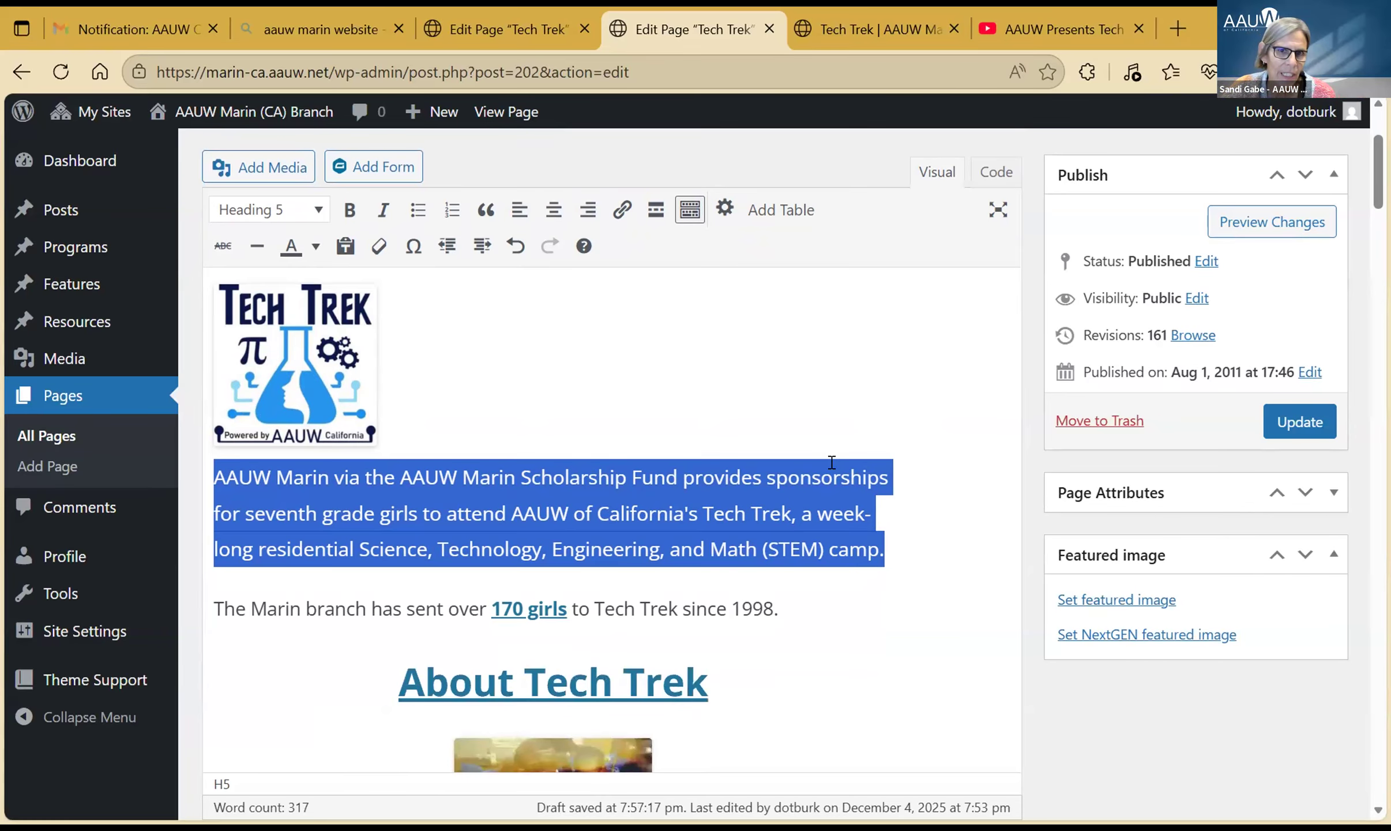
{"action": "left_click", "coordinate": [847, 378]}
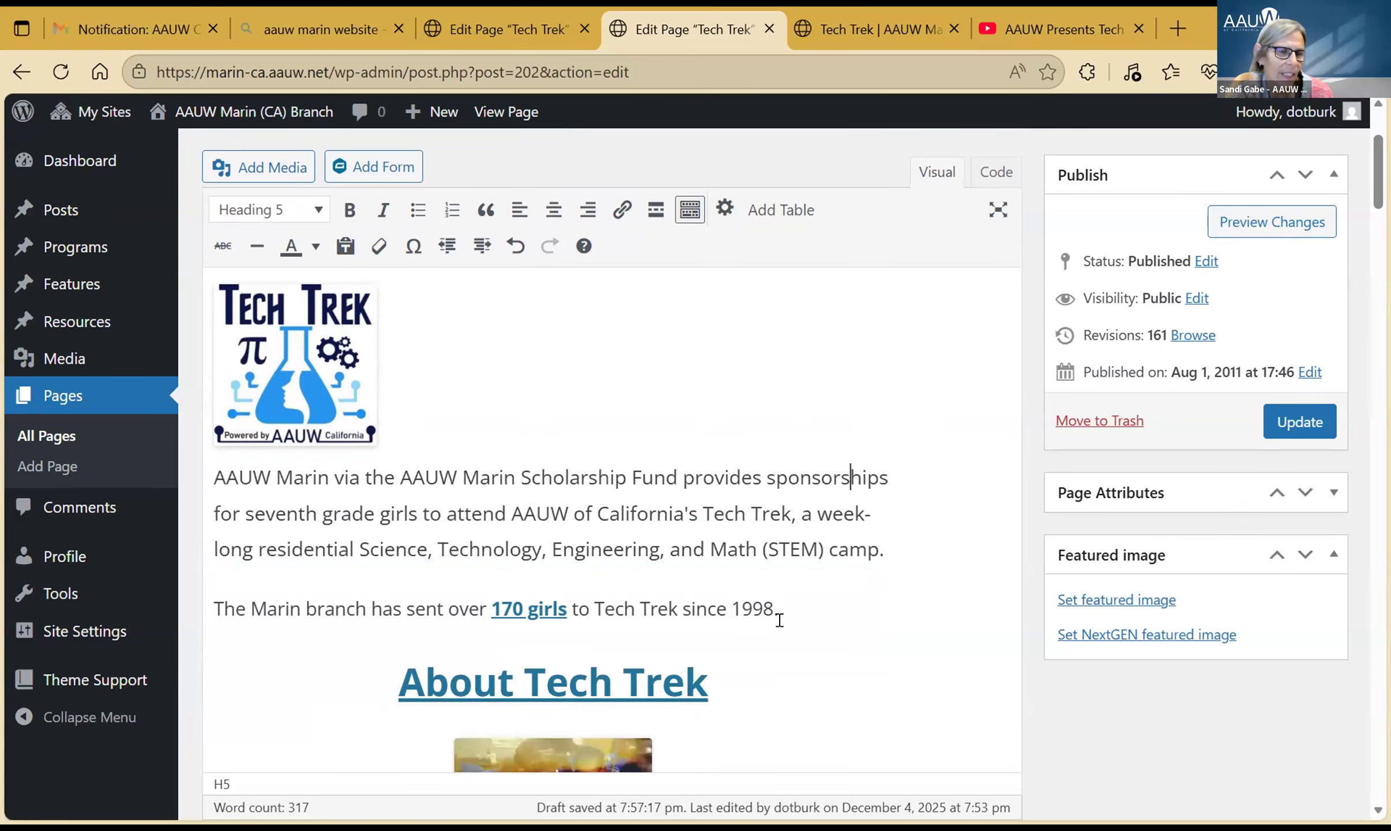
{"action": "scroll", "coordinate": [779, 620], "scroll_direction": "down", "scroll_amount": 2}
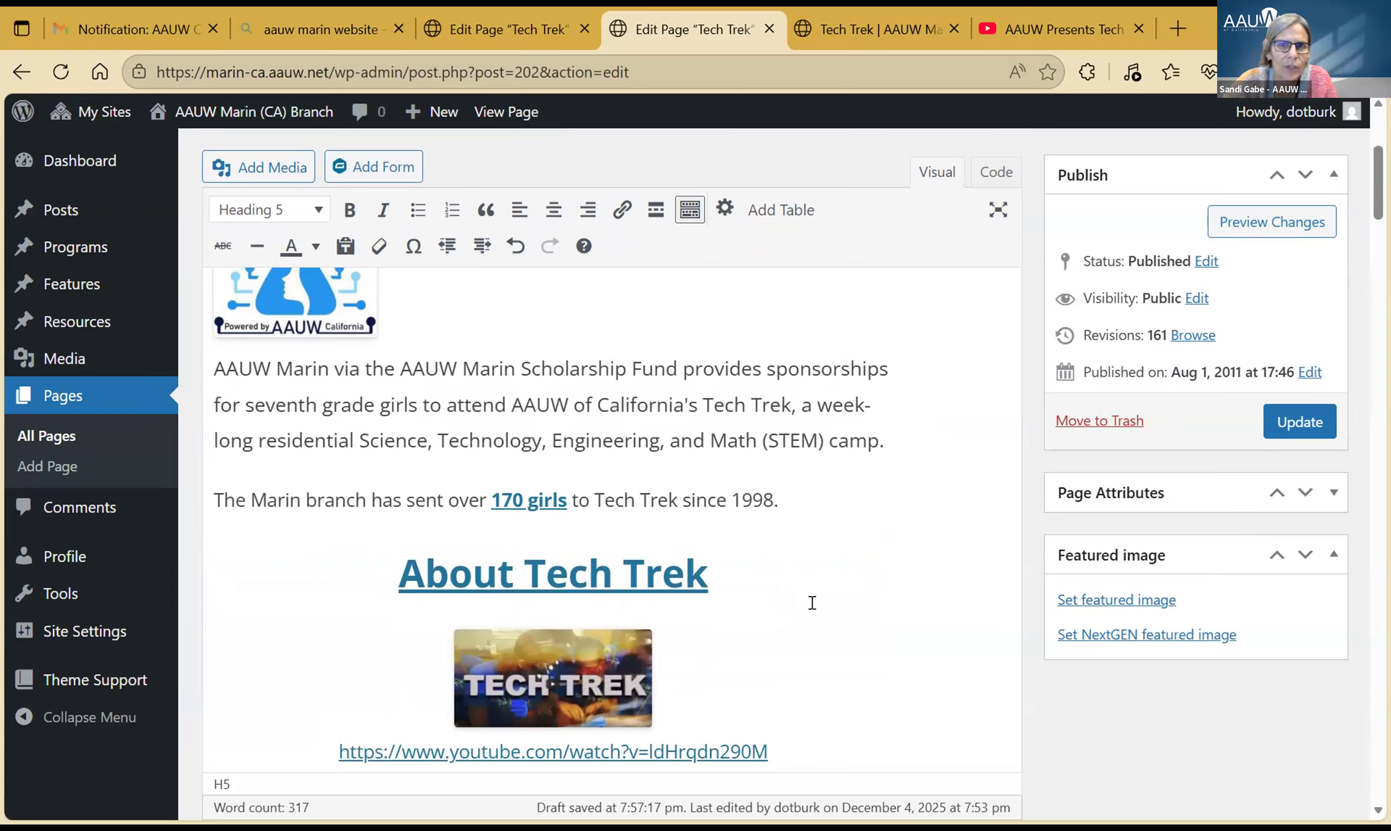
{"action": "scroll", "coordinate": [811, 600], "scroll_direction": "up", "scroll_amount": 2}
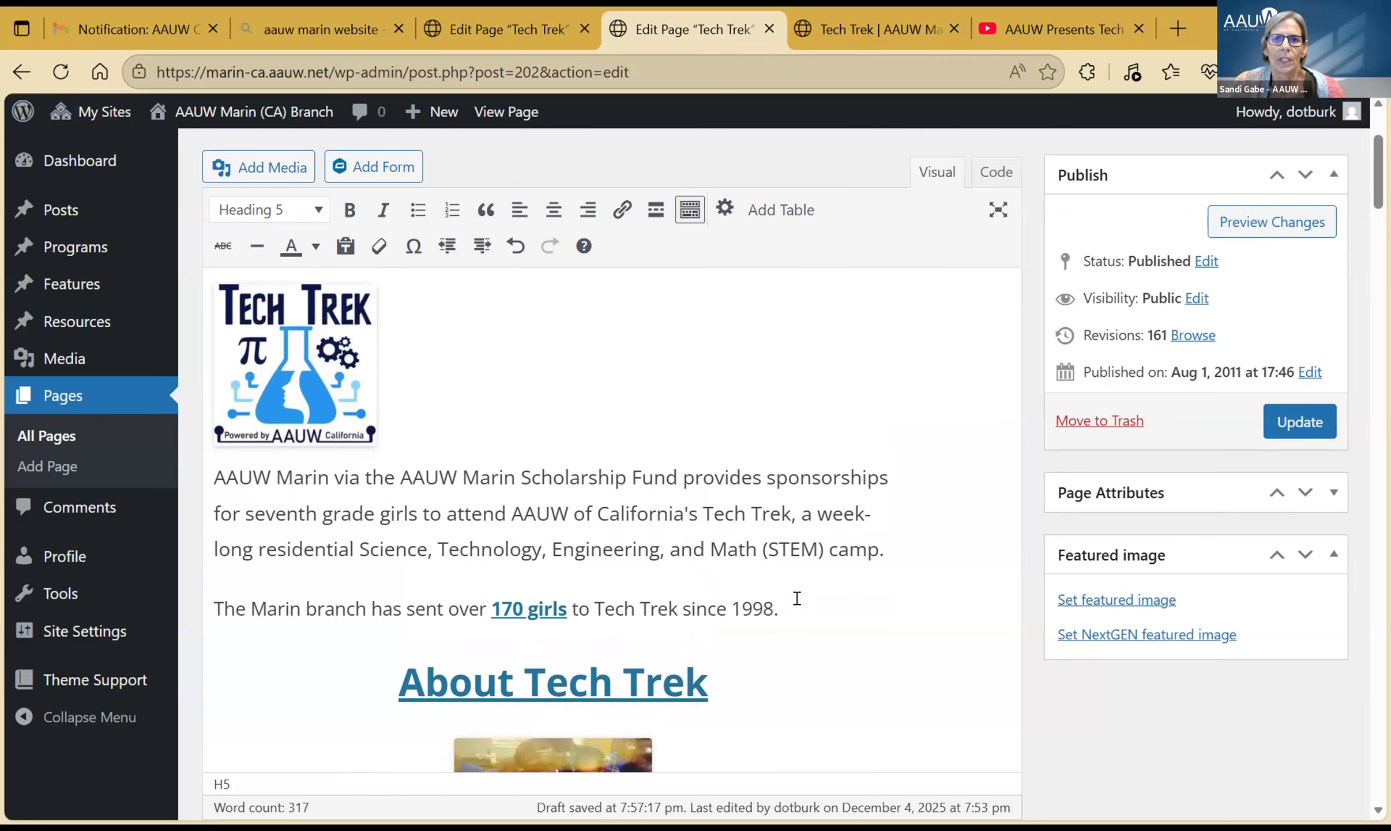
- Center the Tech Trek logo above the introductory paragraph
{"action": "left_click", "coordinate": [290, 355]}
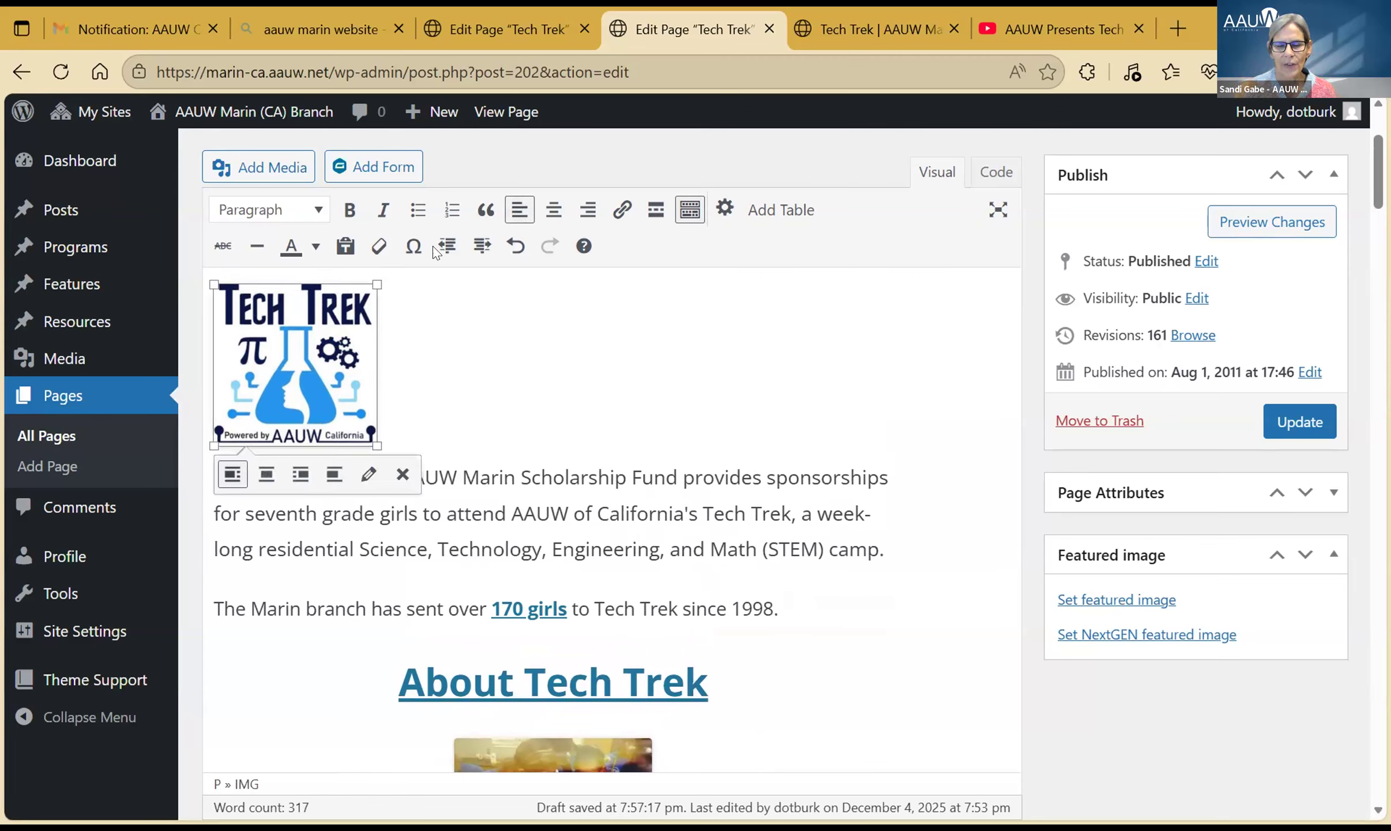
{"action": "left_click", "coordinate": [556, 203]}
{"action": "left_click", "coordinate": [853, 562]}
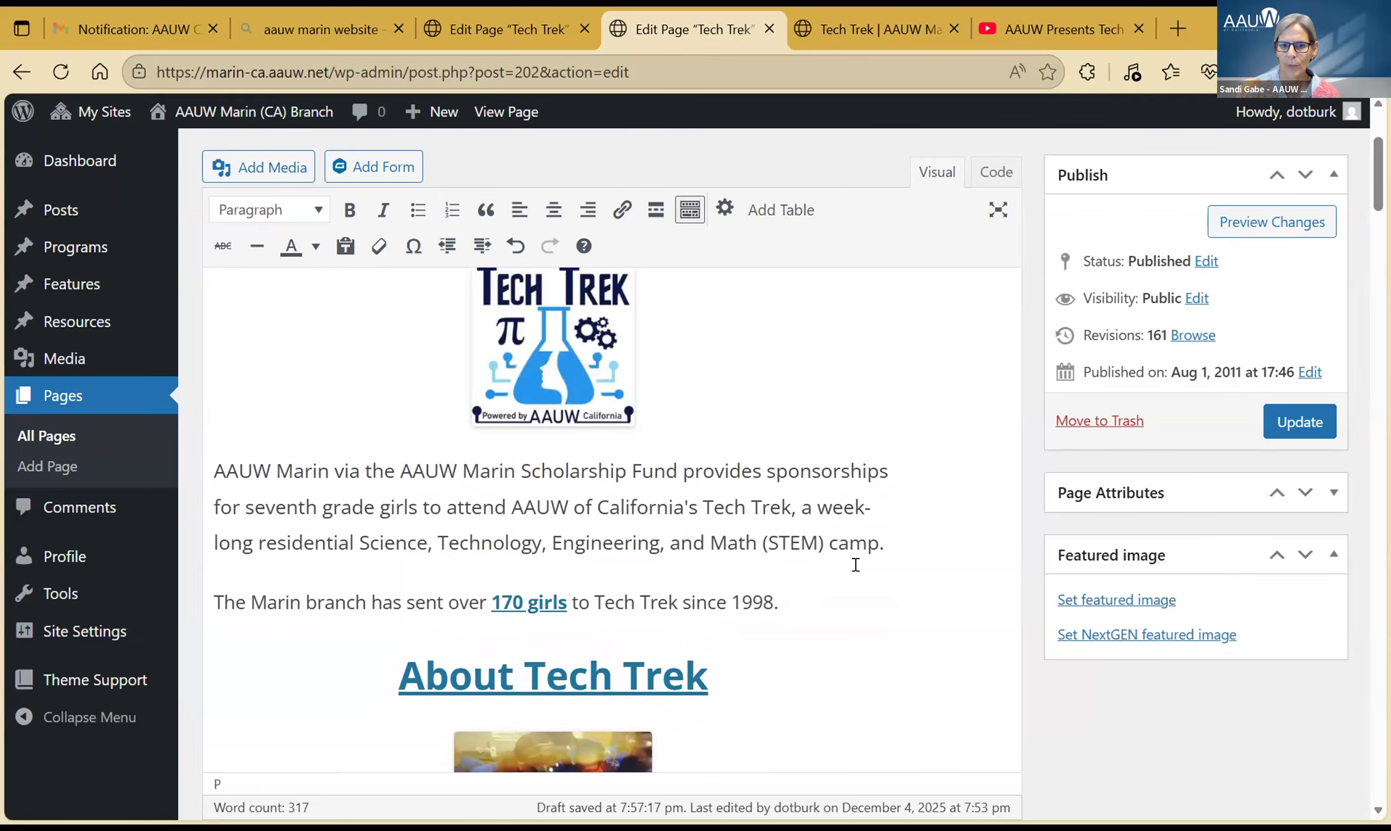
- Look over the edited layout, close this editing copy, and view the Tech Trek preview page
{"action": "scroll", "coordinate": [856, 564], "scroll_direction": "down", "scroll_amount": 5}
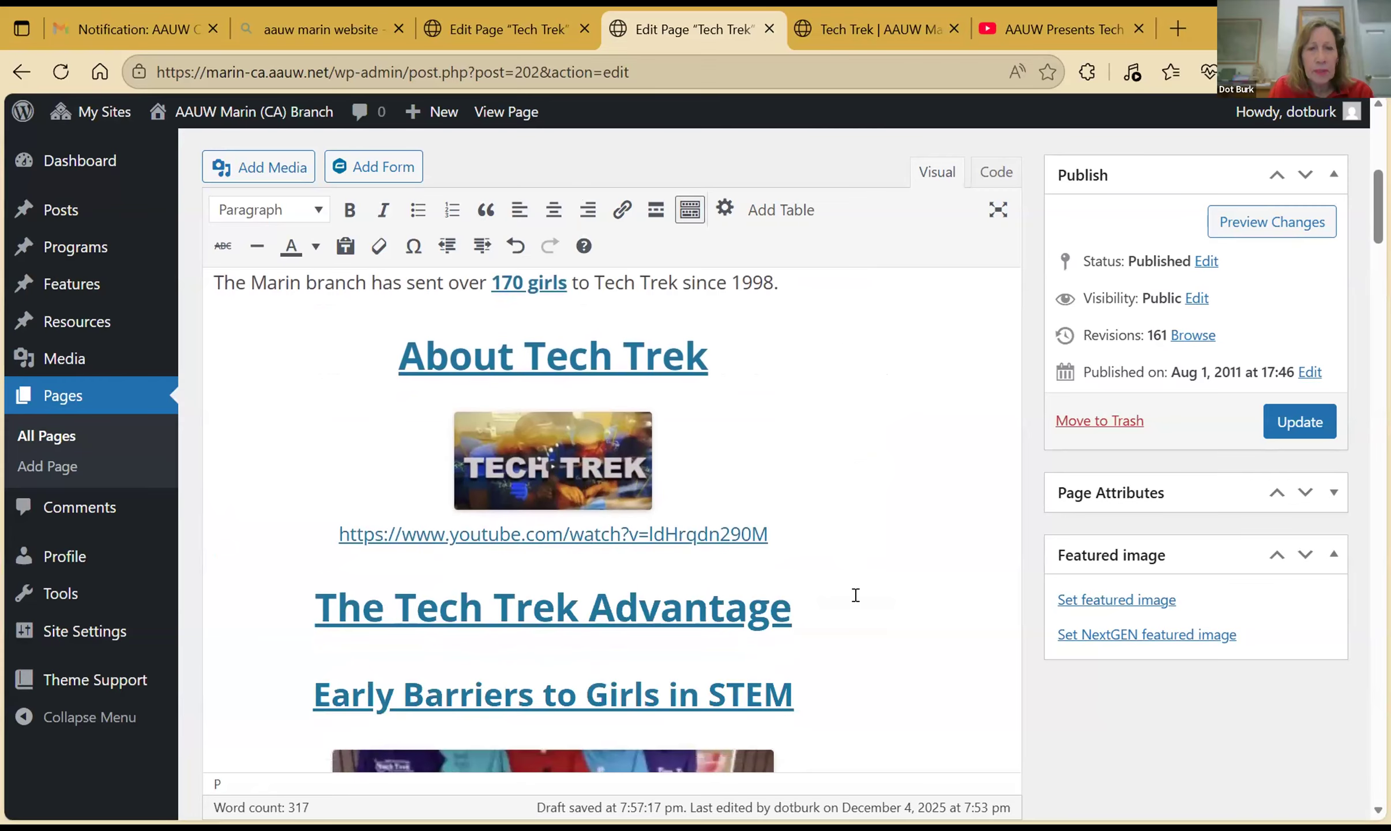
{"action": "scroll", "coordinate": [855, 595], "scroll_direction": "up", "scroll_amount": 5}
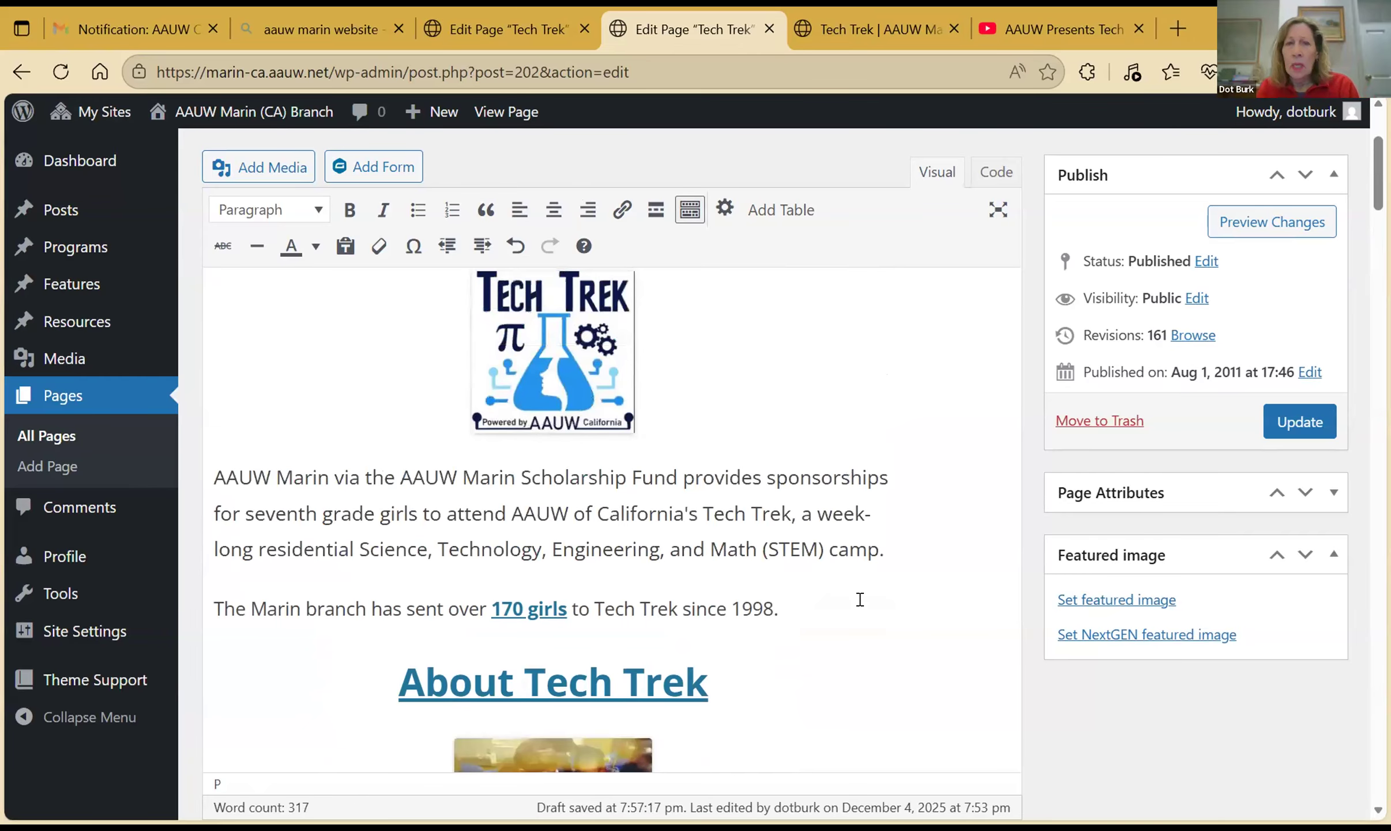
{"action": "scroll", "coordinate": [875, 439], "scroll_direction": "up", "scroll_amount": 4}
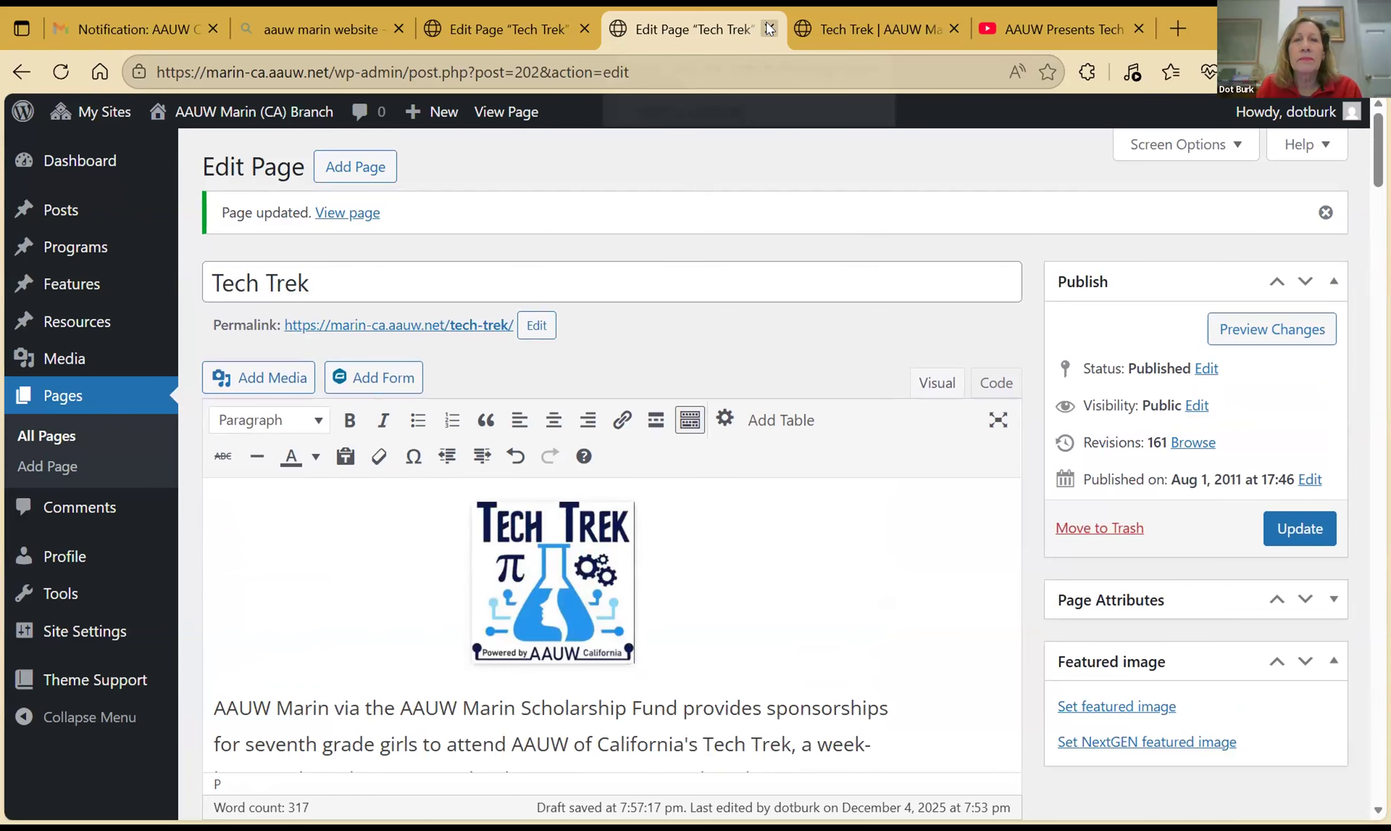
{"action": "key", "text": "ctrl+w"}
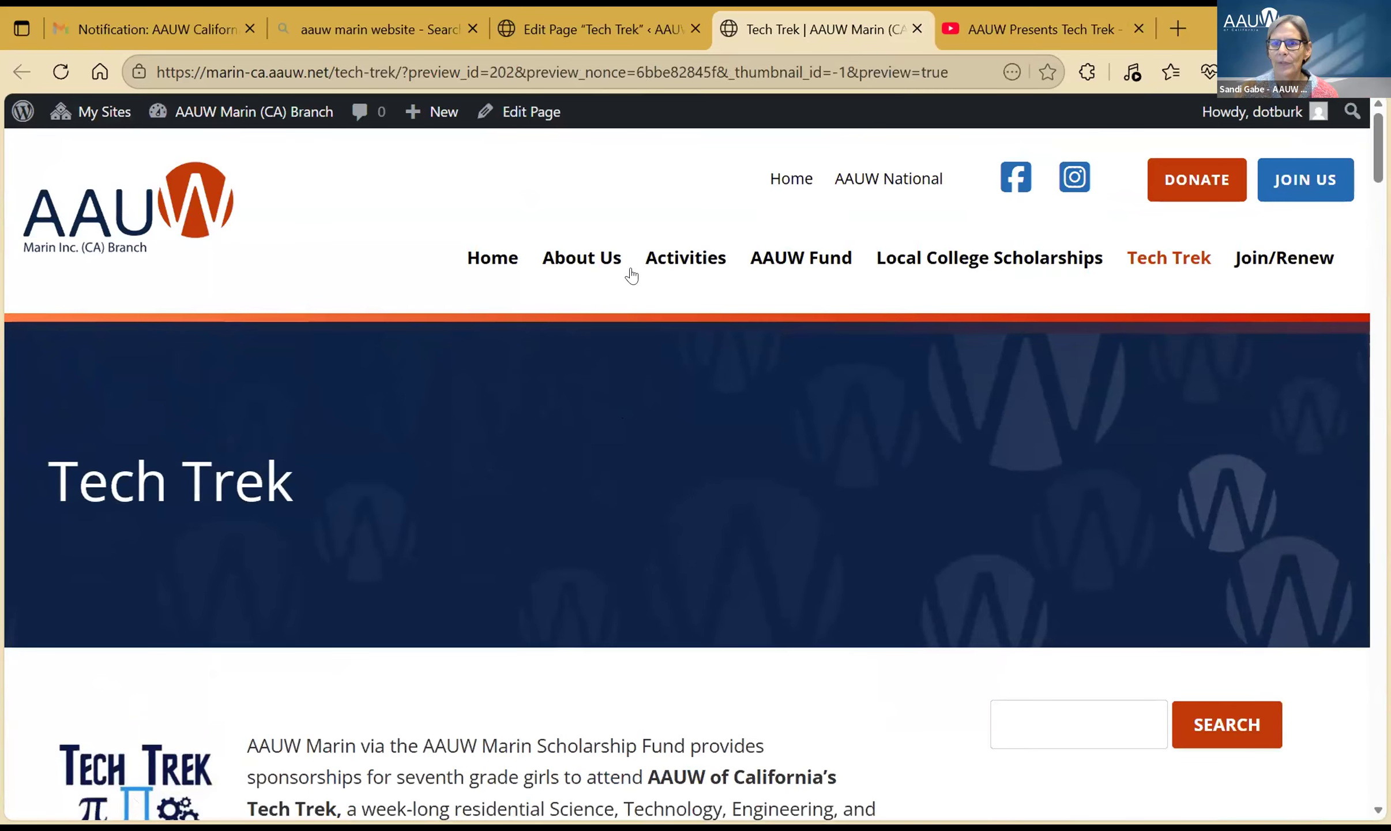
{"action": "scroll", "coordinate": [649, 547], "scroll_direction": "down", "scroll_amount": 2}
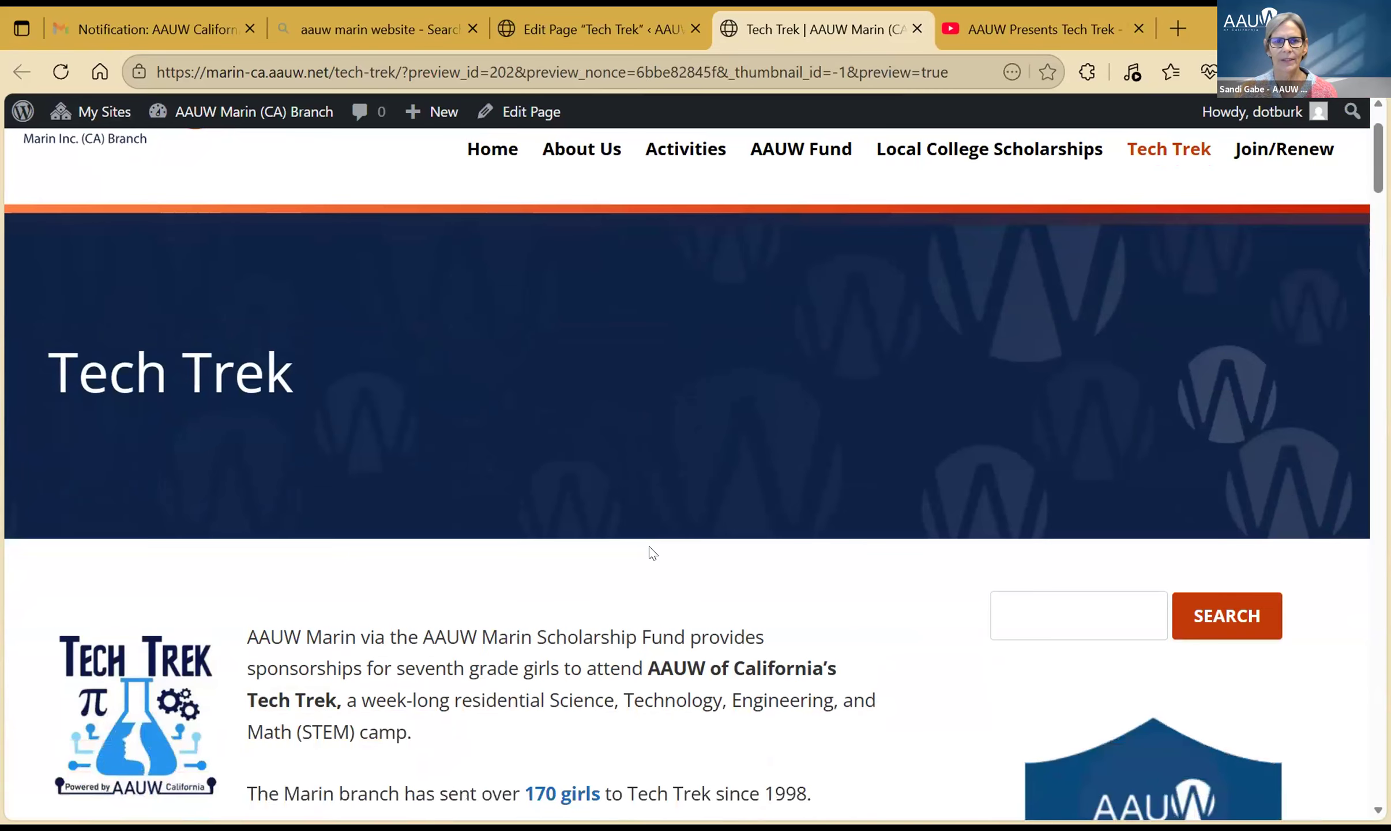
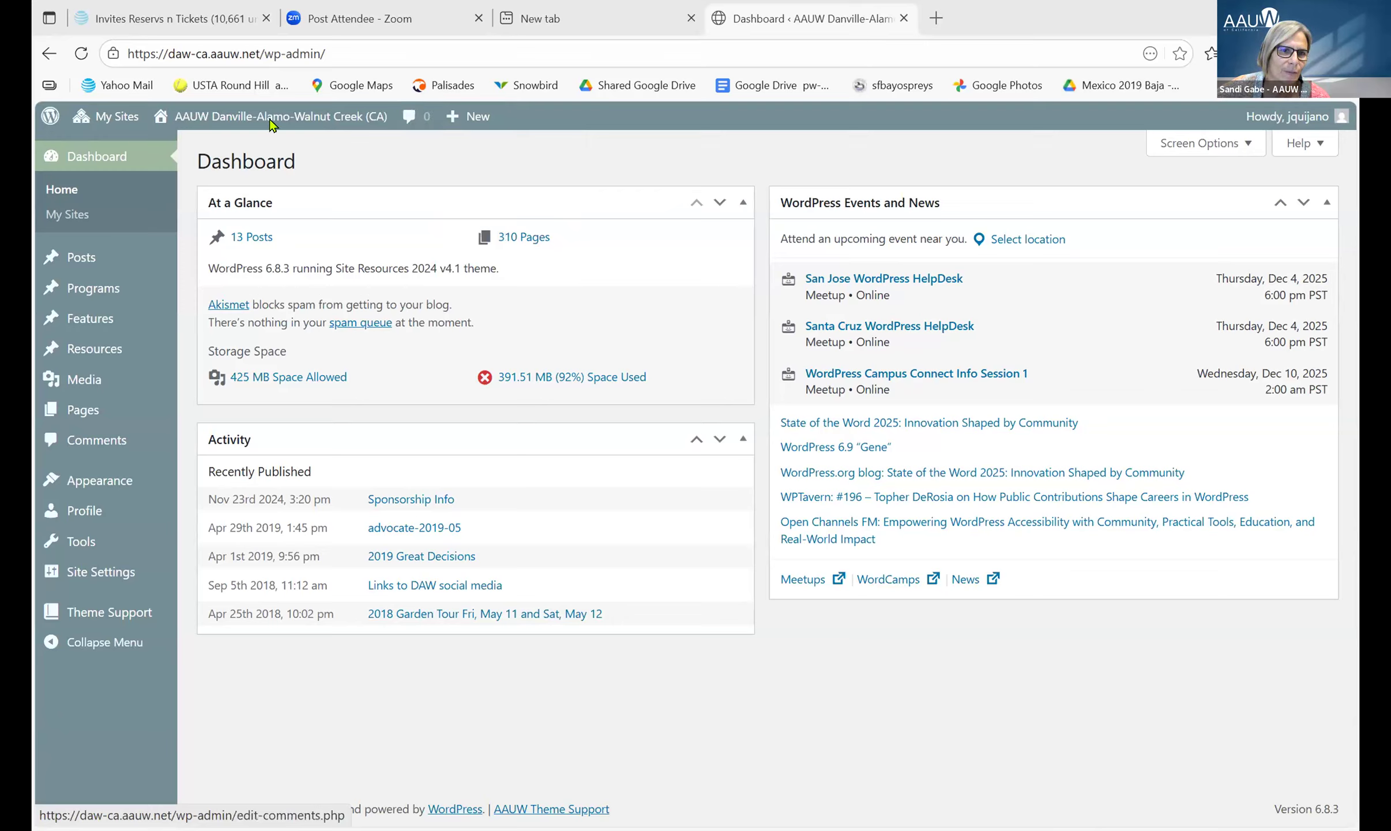
- Visit the Danville-Alamo-Walnut Creek branch's site from its dashboard and open its customization options
{"action": "left_click", "coordinate": [245, 119]}
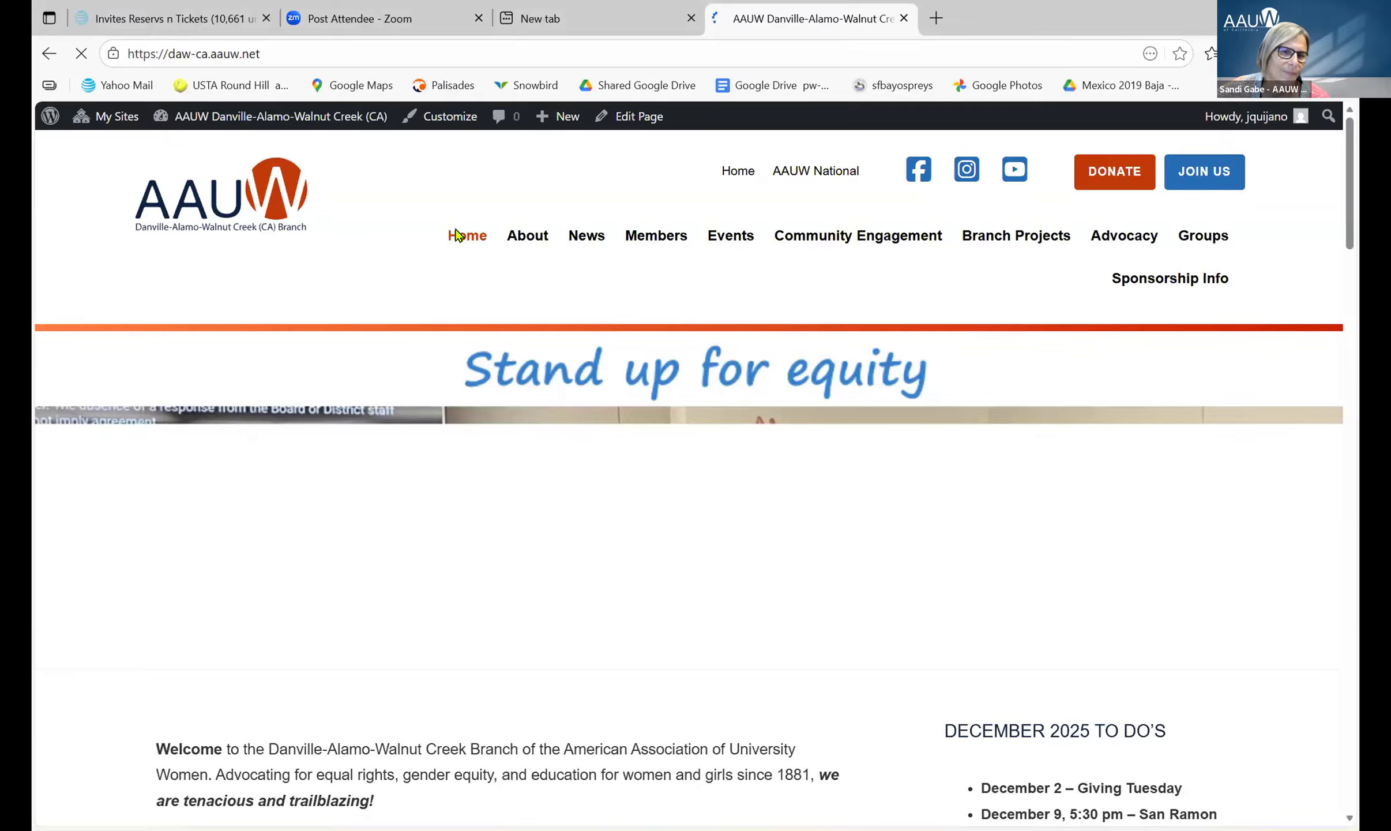
{"action": "left_click", "coordinate": [447, 117]}
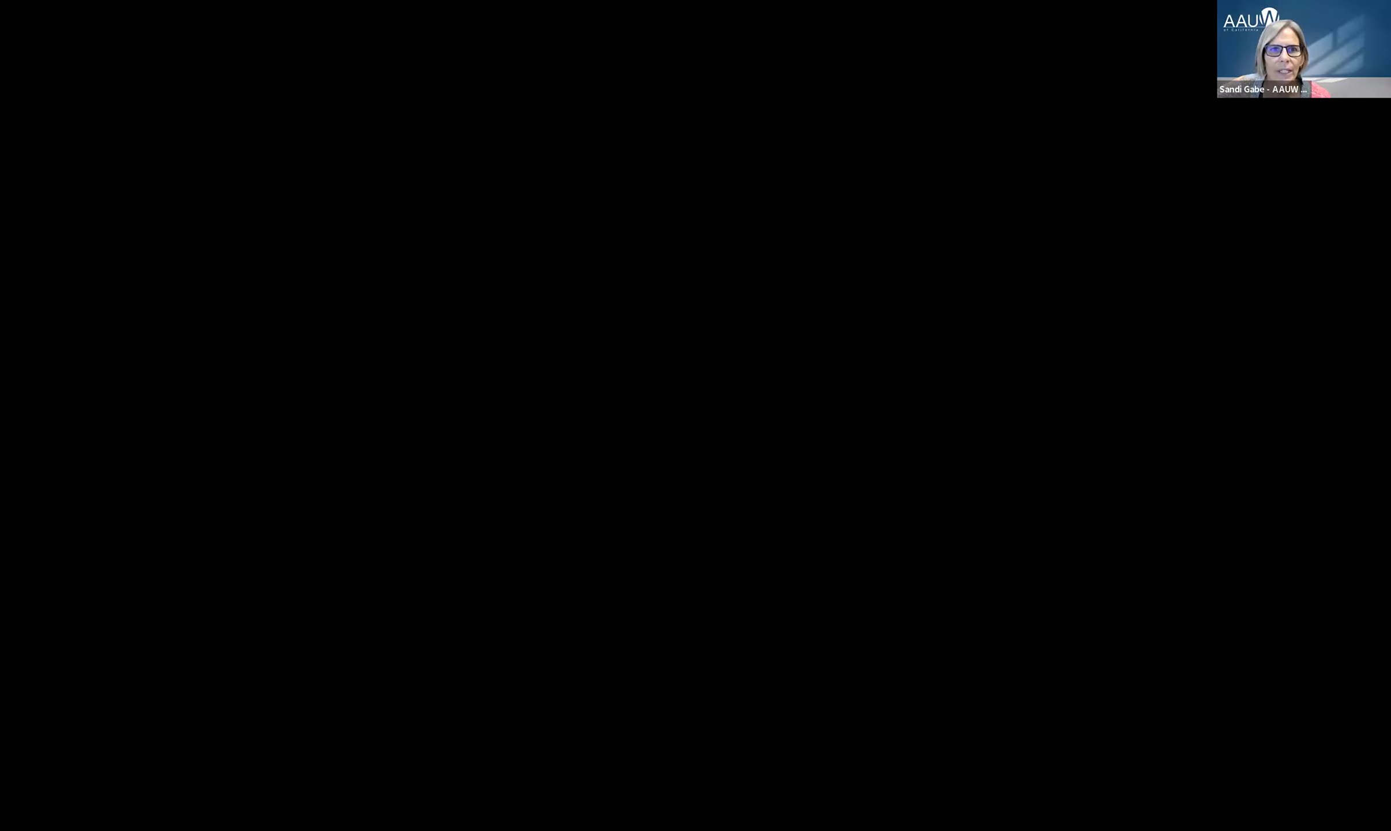
- Add an Image Left row to the modular sections of the Mariposa branch's San Ramon Table page
{"action": "scroll", "coordinate": [455, 421], "scroll_direction": "up", "scroll_amount": 10}
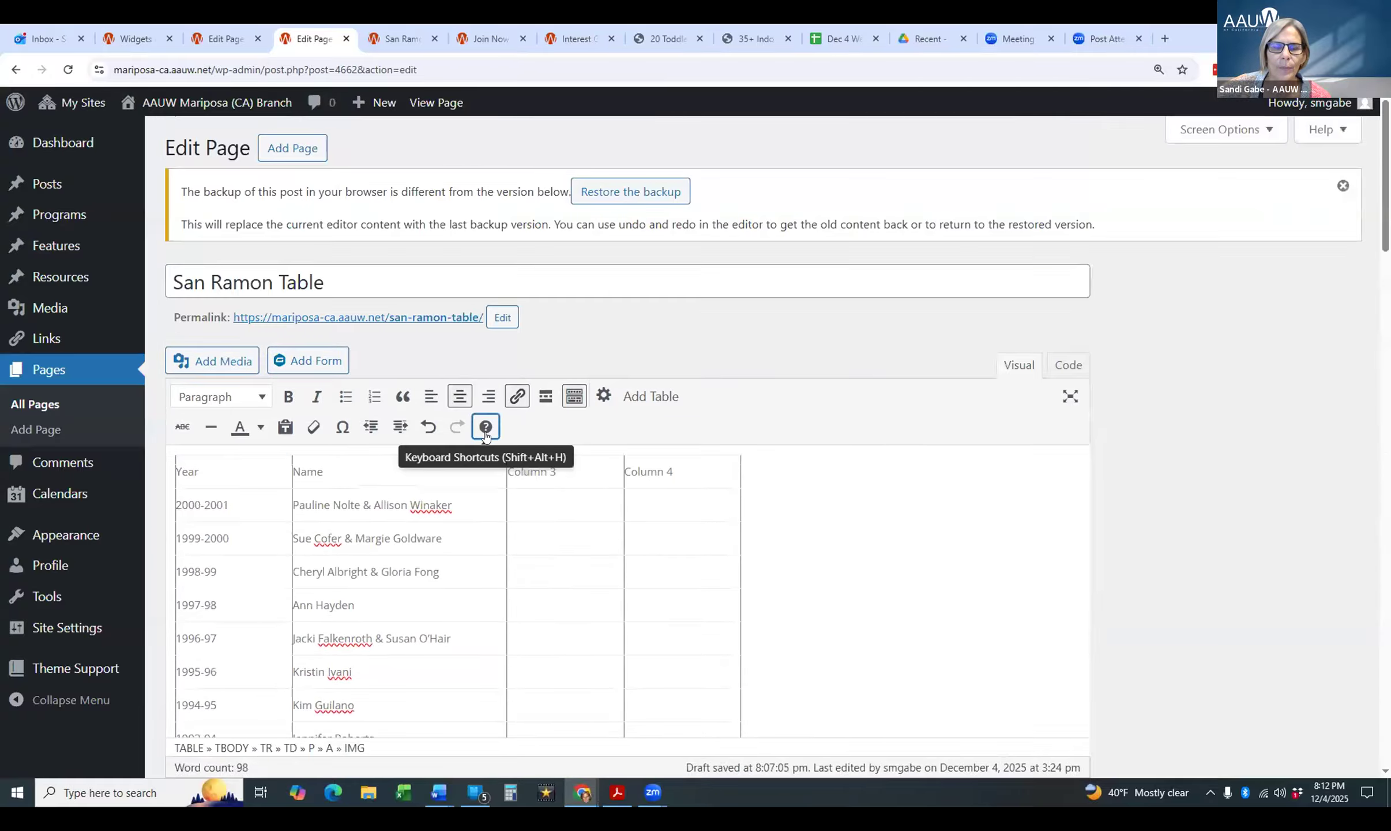
{"action": "scroll", "coordinate": [583, 441], "scroll_direction": "down", "scroll_amount": 8}
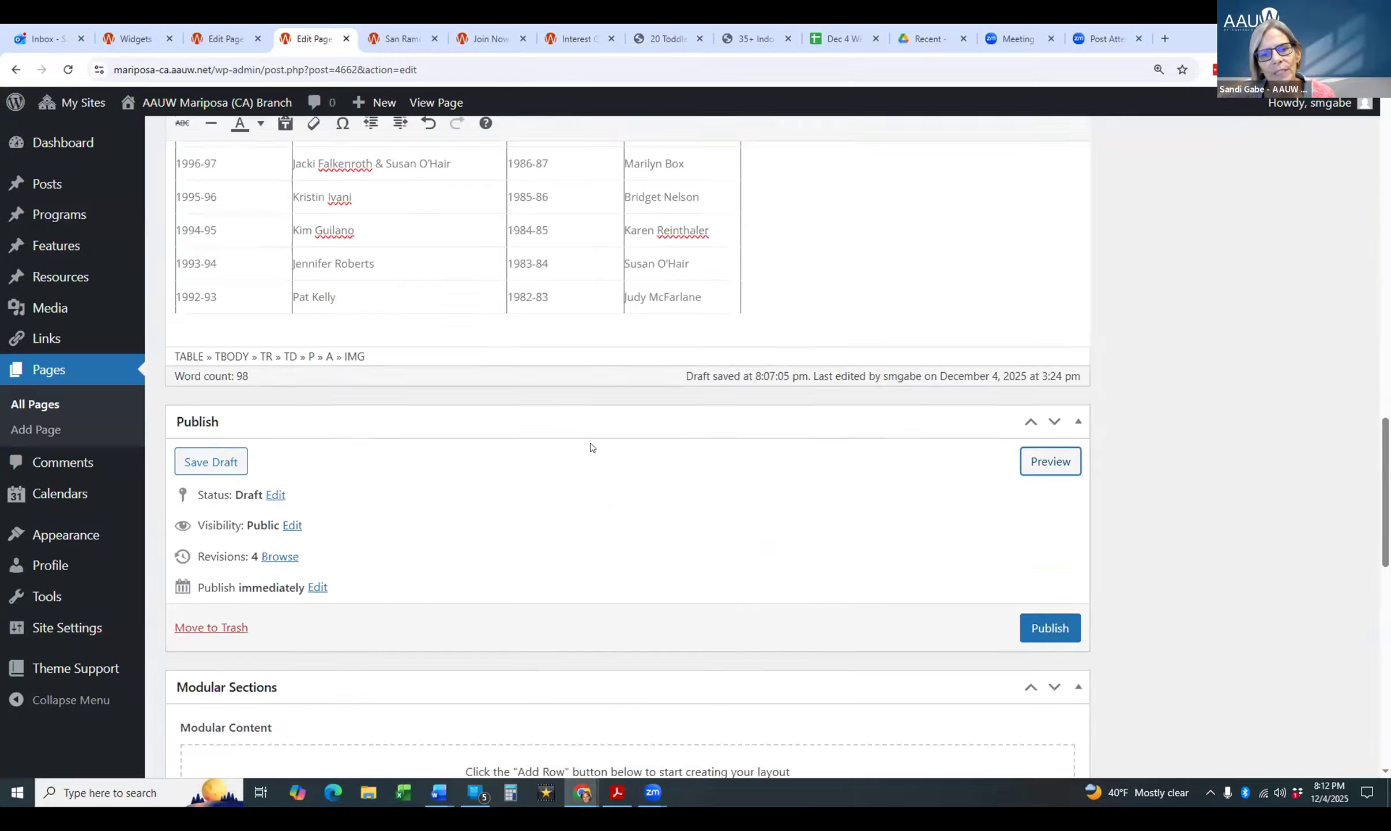
{"action": "scroll", "coordinate": [589, 447], "scroll_direction": "down", "scroll_amount": 6}
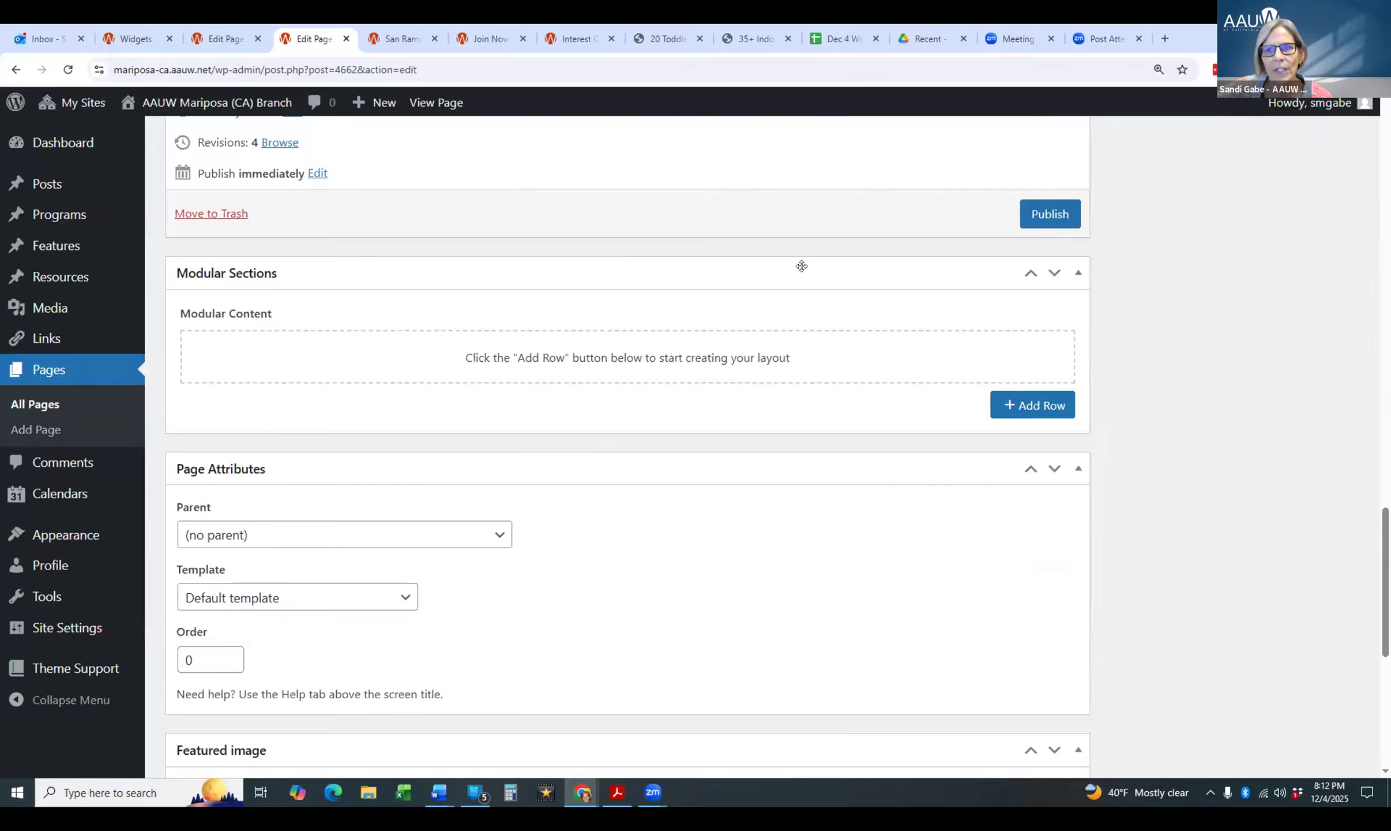
{"action": "left_click", "coordinate": [1029, 405]}
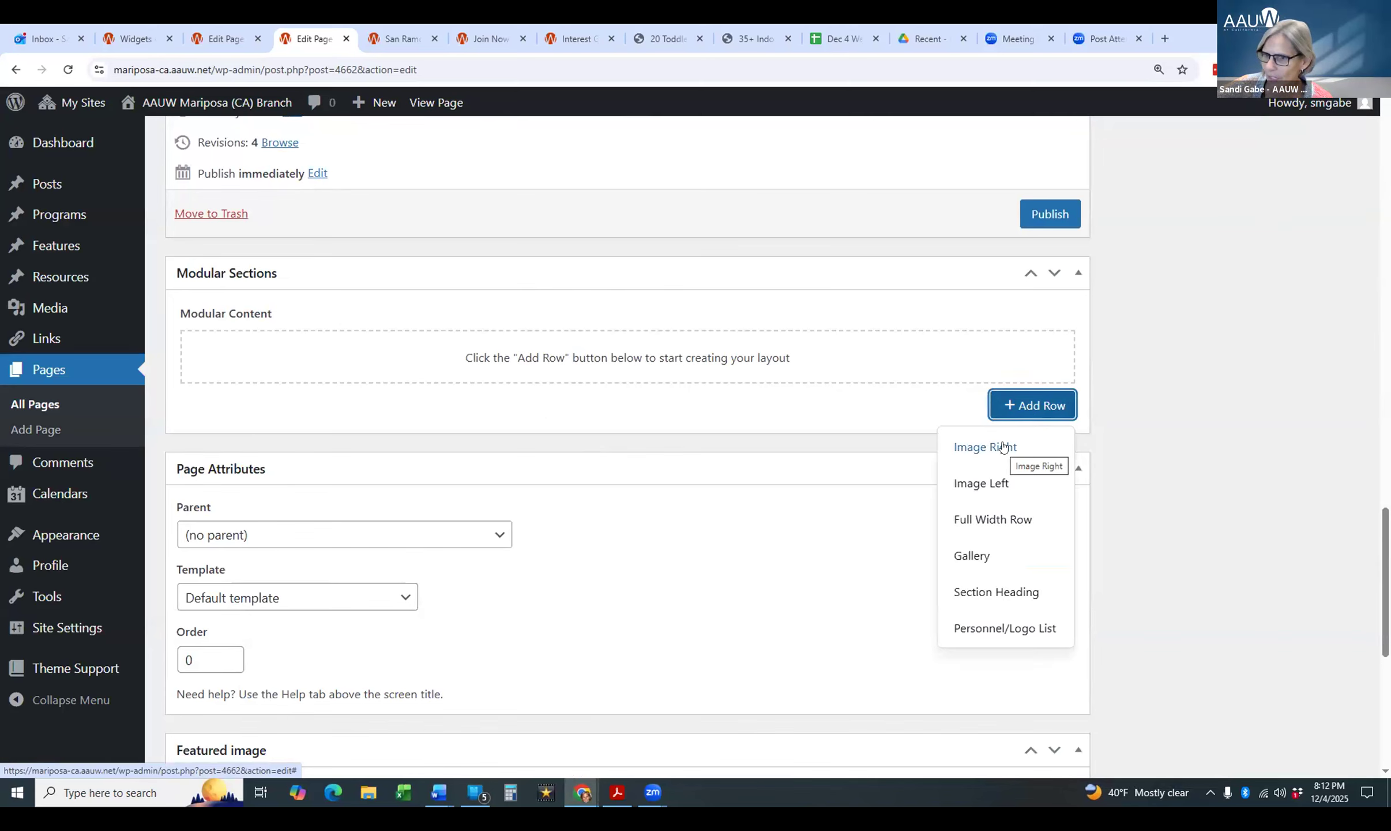
{"action": "left_click", "coordinate": [998, 486]}
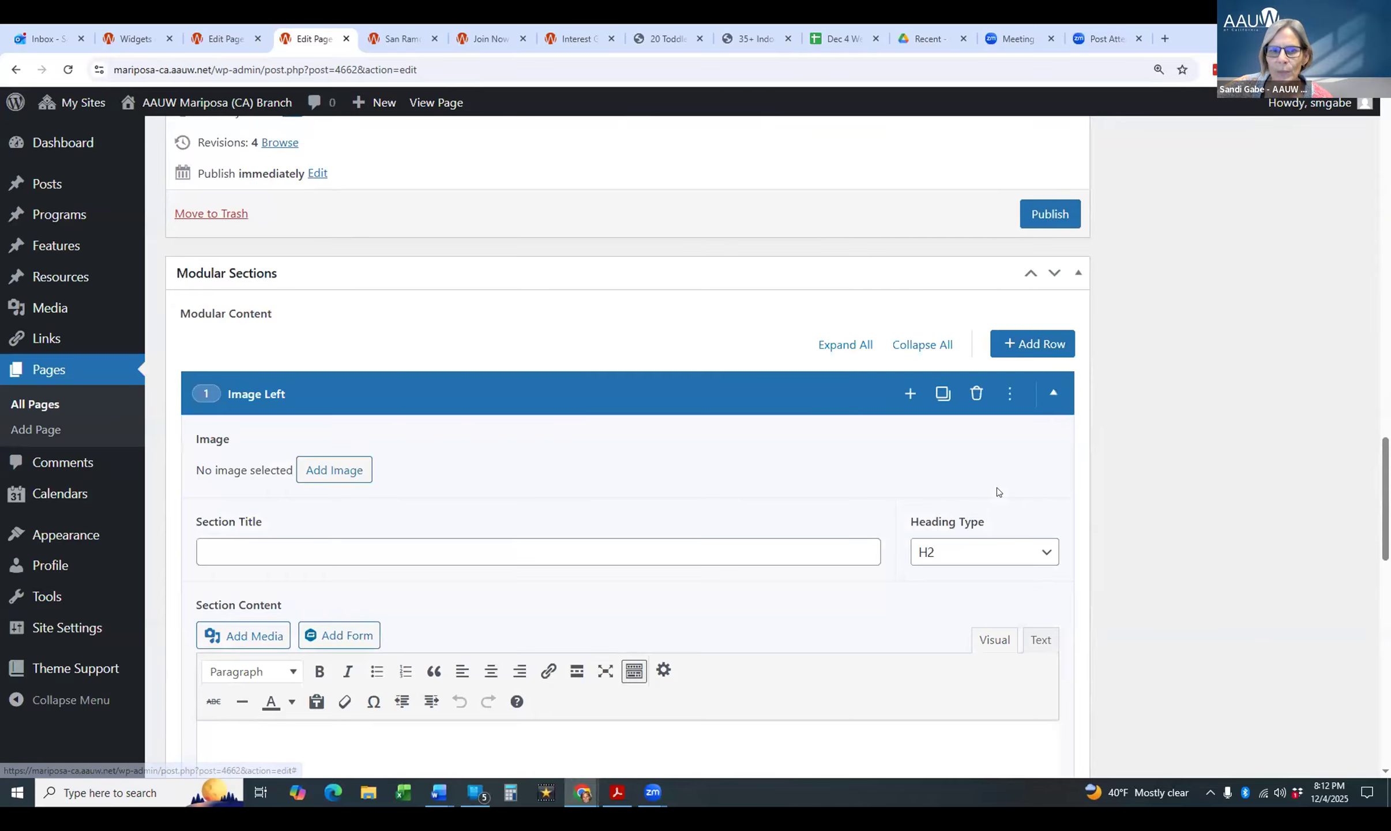
- Use the red-bandana woman flexing her arm from the media library as the Image Left row's image
{"action": "left_click", "coordinate": [333, 470]}
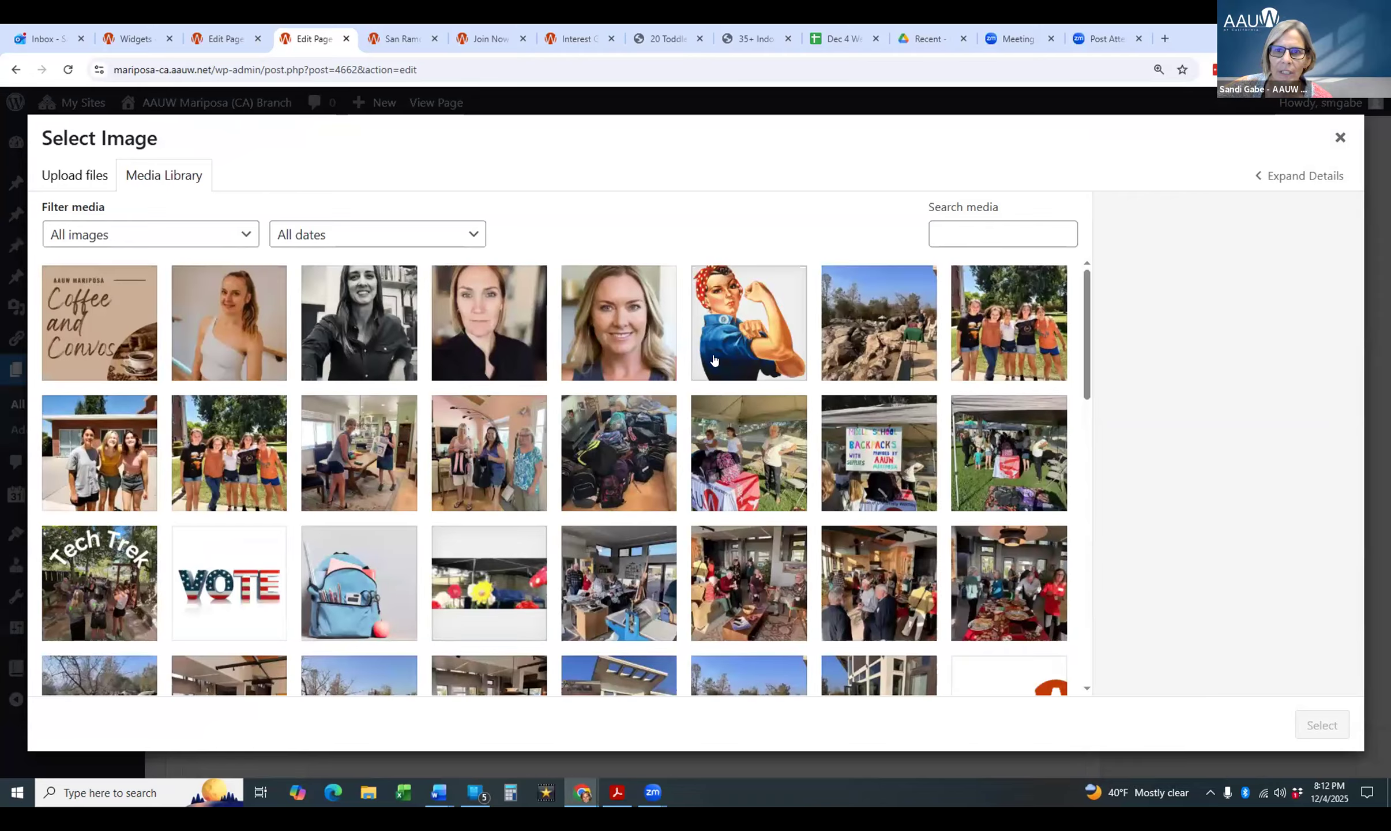
{"action": "left_click", "coordinate": [726, 334]}
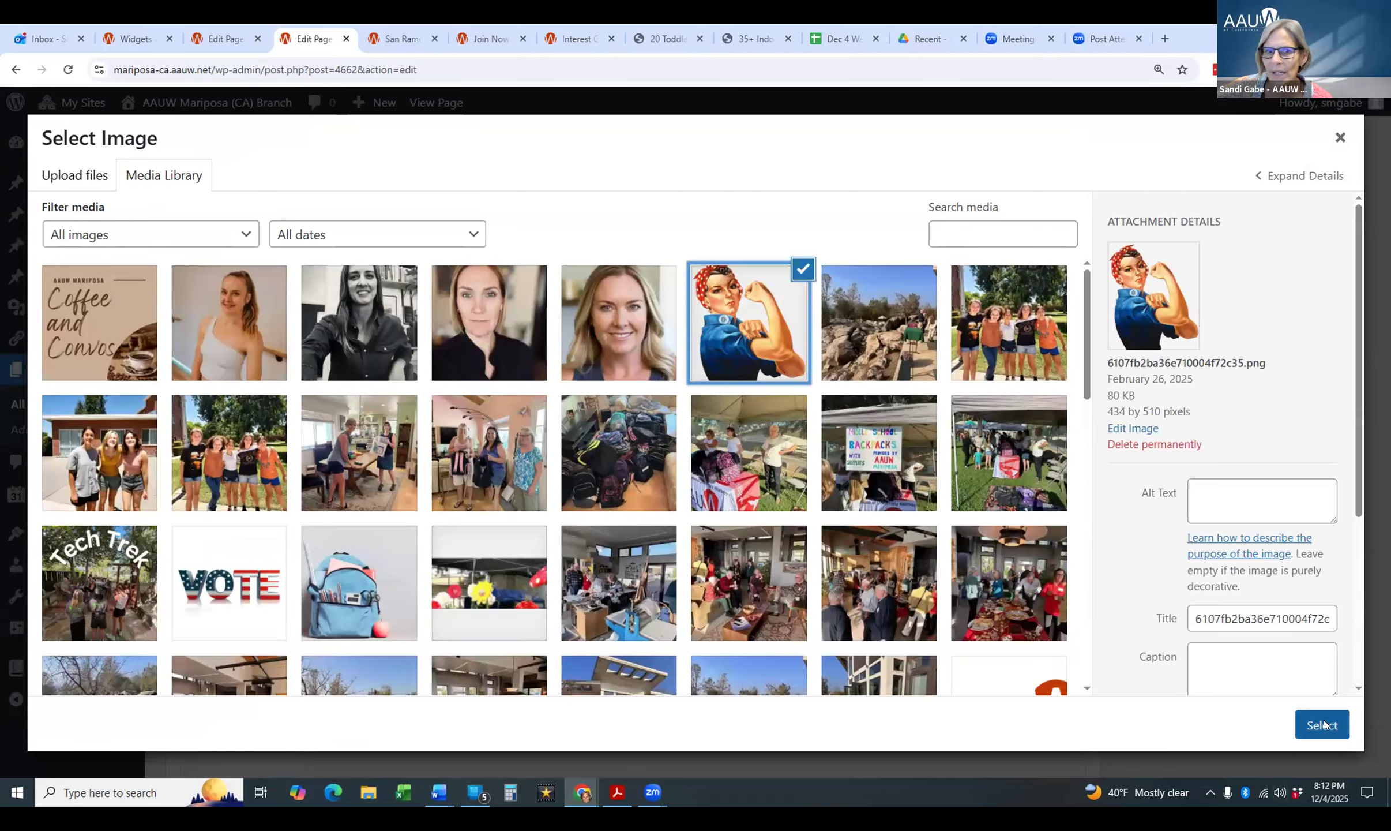
{"action": "left_click", "coordinate": [1322, 724]}
- Title the section "Rosie", enter "alkdfjalksflk;asjdflk;esdj" as its content, and set its heading type to H3
{"action": "scroll", "coordinate": [692, 548], "scroll_direction": "down", "scroll_amount": 3}
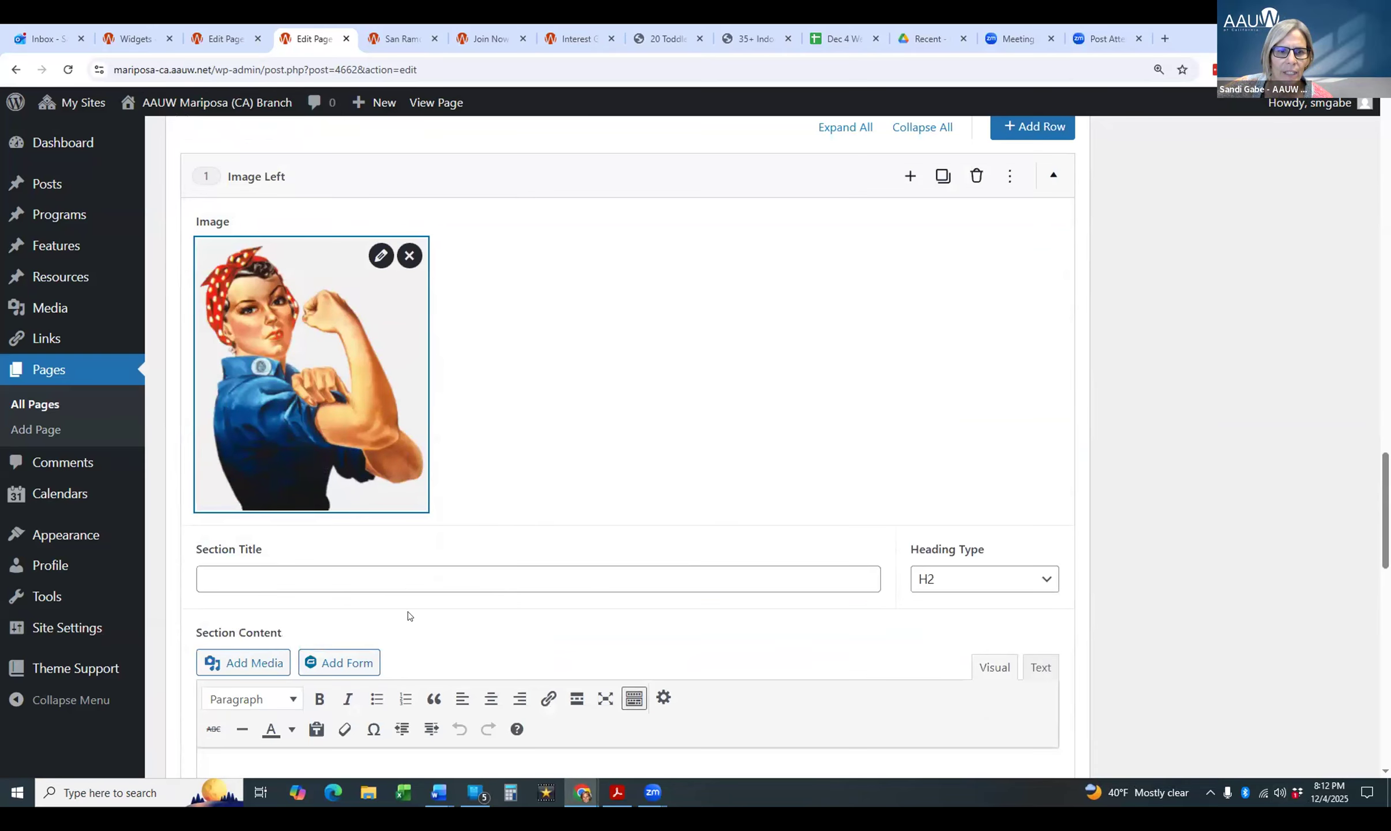
{"action": "left_click", "coordinate": [388, 581]}
{"action": "type", "text": "Rosi"}
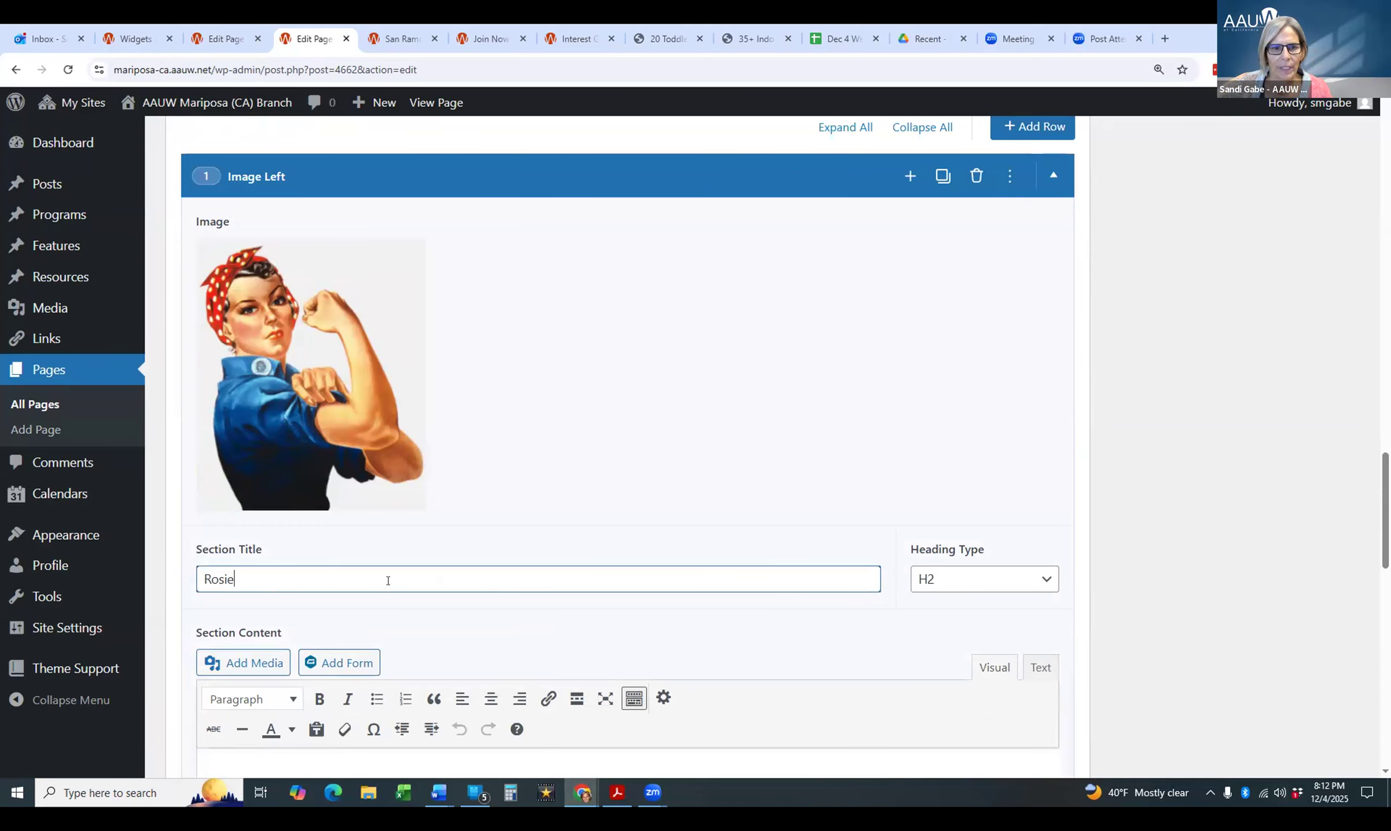
{"action": "type", "text": "e"}
{"action": "scroll", "coordinate": [384, 598], "scroll_direction": "down", "scroll_amount": 5}
{"action": "left_click", "coordinate": [422, 516]}
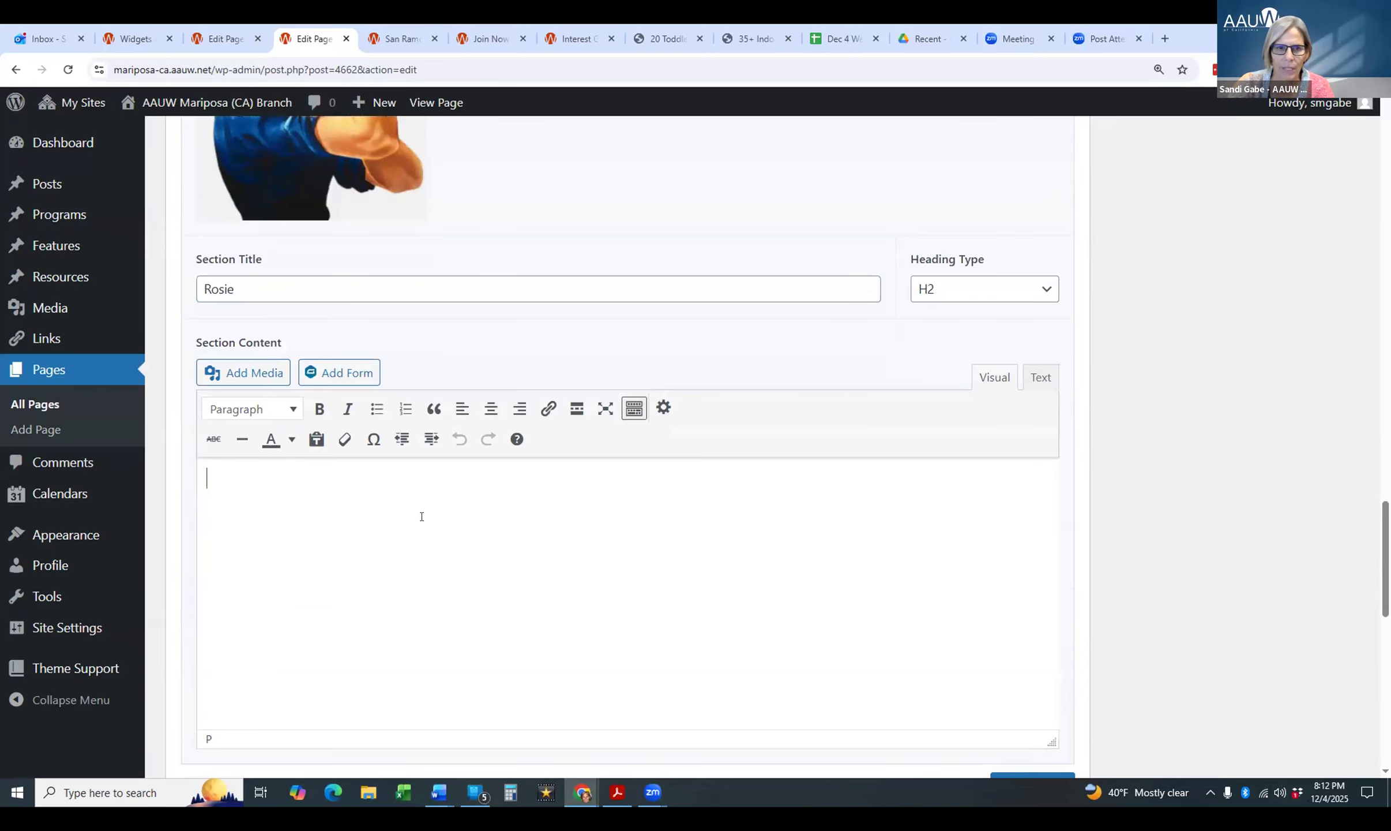
{"action": "type", "text": "alkdfjalksflk;asjdflk;esdj"}
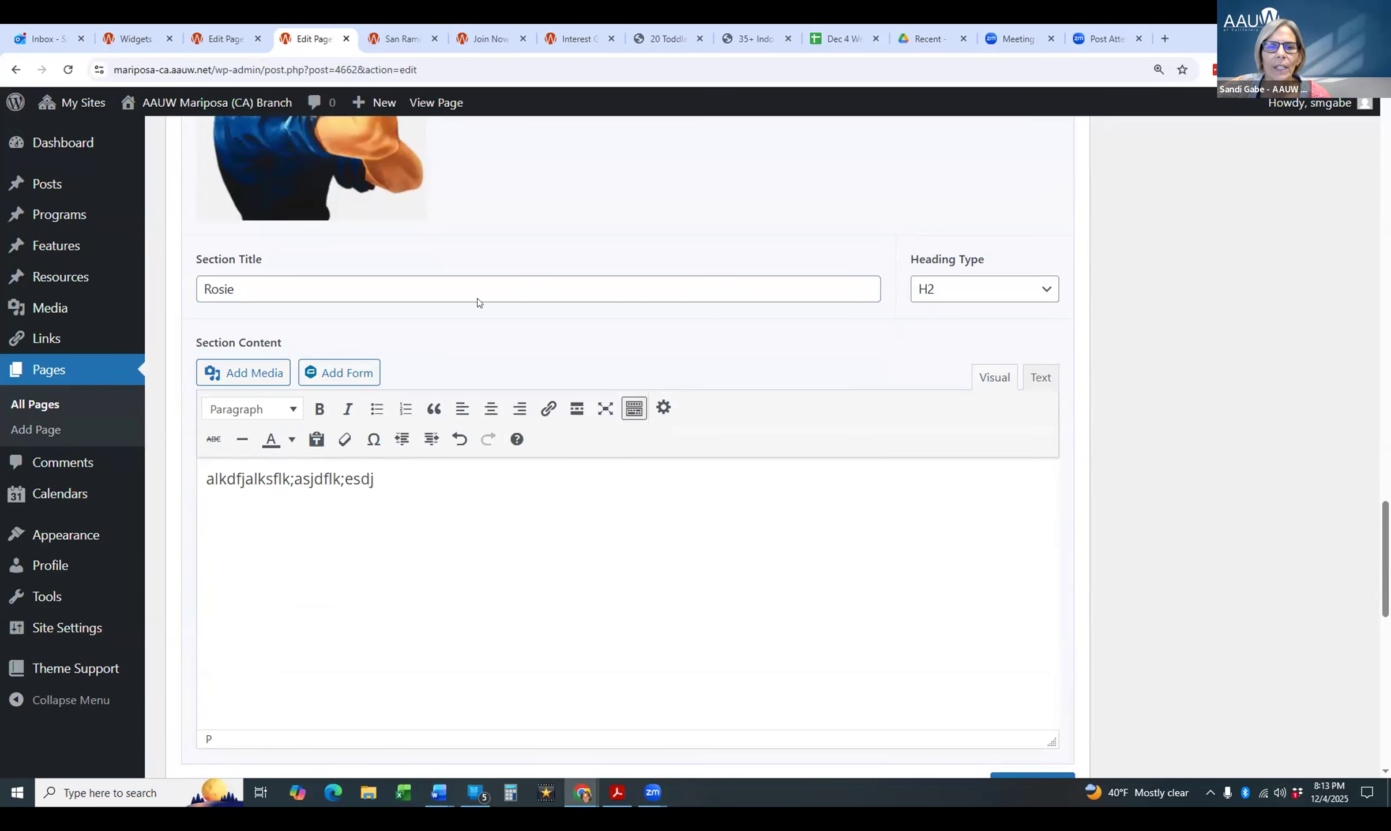
{"action": "left_click", "coordinate": [960, 288]}
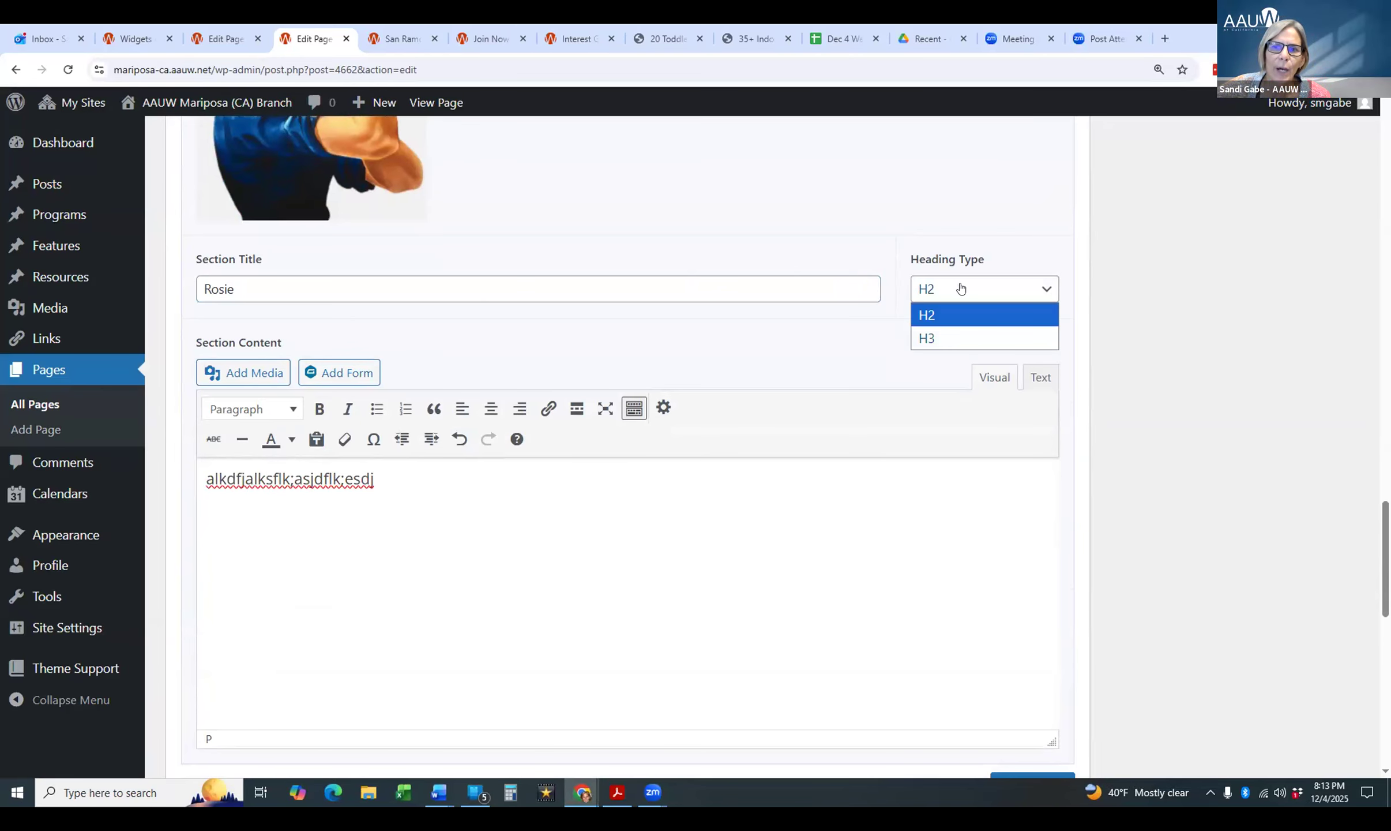
{"action": "left_click", "coordinate": [945, 337]}
- Preview the San Ramon Table page and check the Rosie section below the table
{"action": "scroll", "coordinate": [1210, 300], "scroll_direction": "up", "scroll_amount": 7}
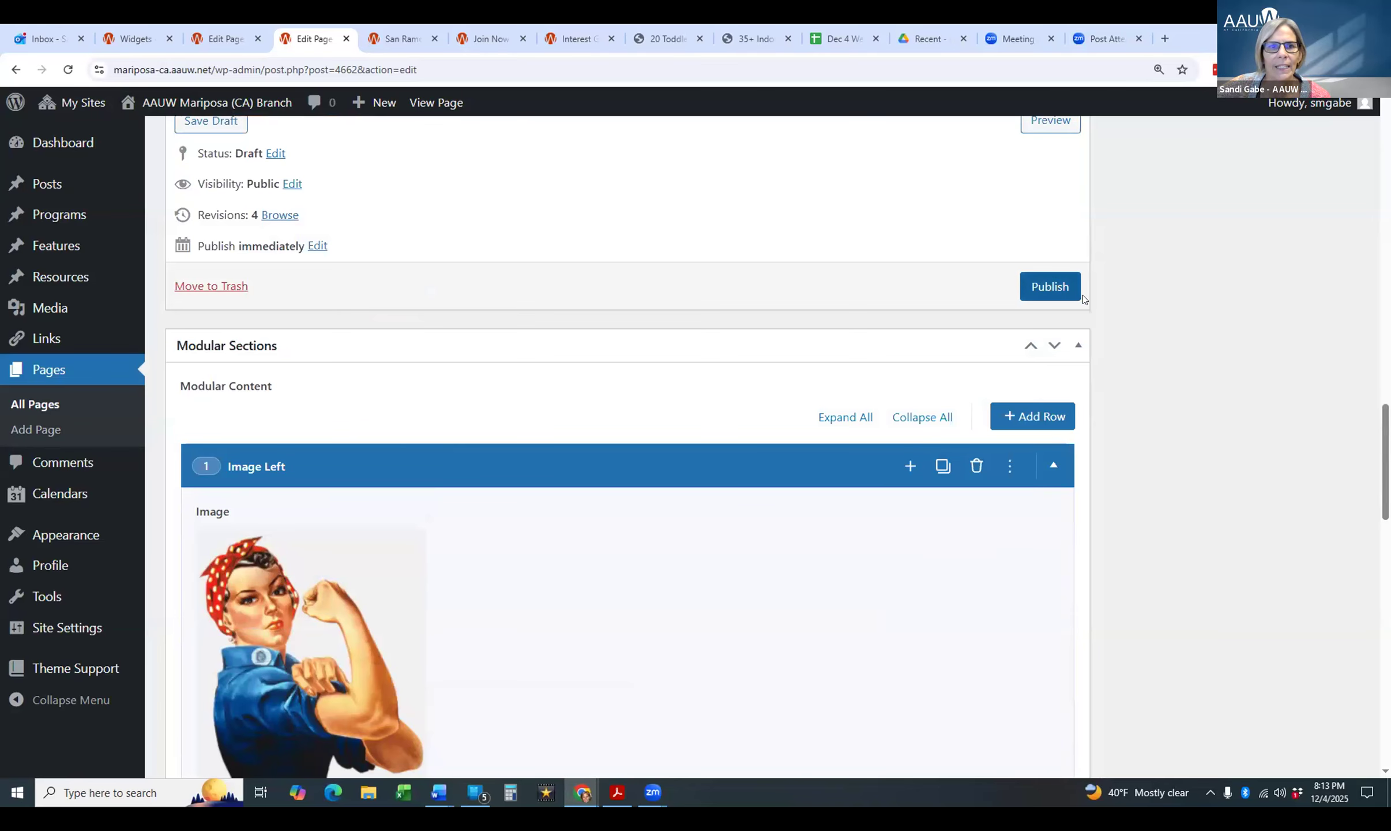
{"action": "scroll", "coordinate": [1053, 282], "scroll_direction": "up", "scroll_amount": 5}
{"action": "left_click", "coordinate": [1049, 482]}
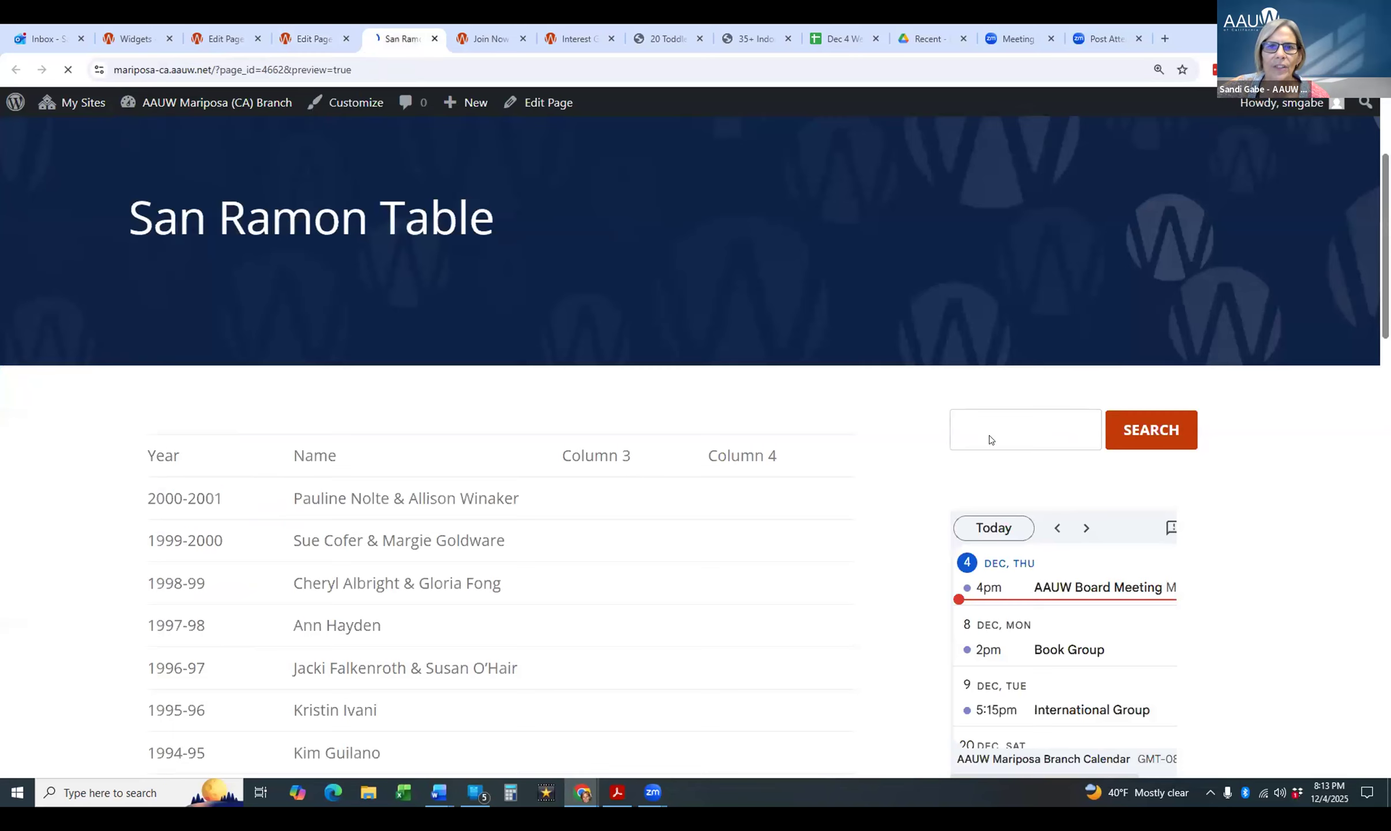
{"action": "scroll", "coordinate": [616, 315], "scroll_direction": "down", "scroll_amount": 20}
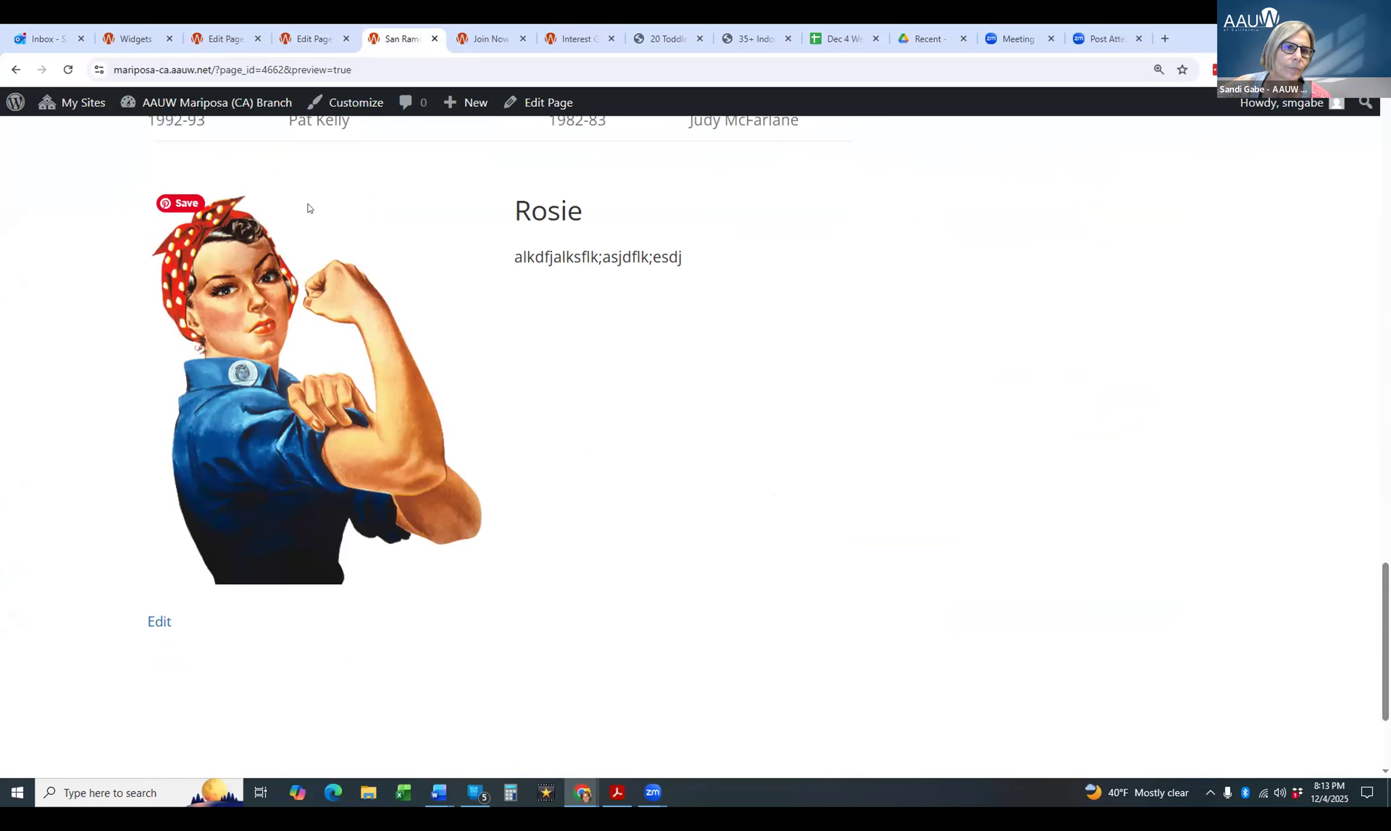
- Return to the San Ramon Table page editor and view the edit details of the Image Left row's picture, leaving them unchanged
{"action": "left_click", "coordinate": [310, 39]}
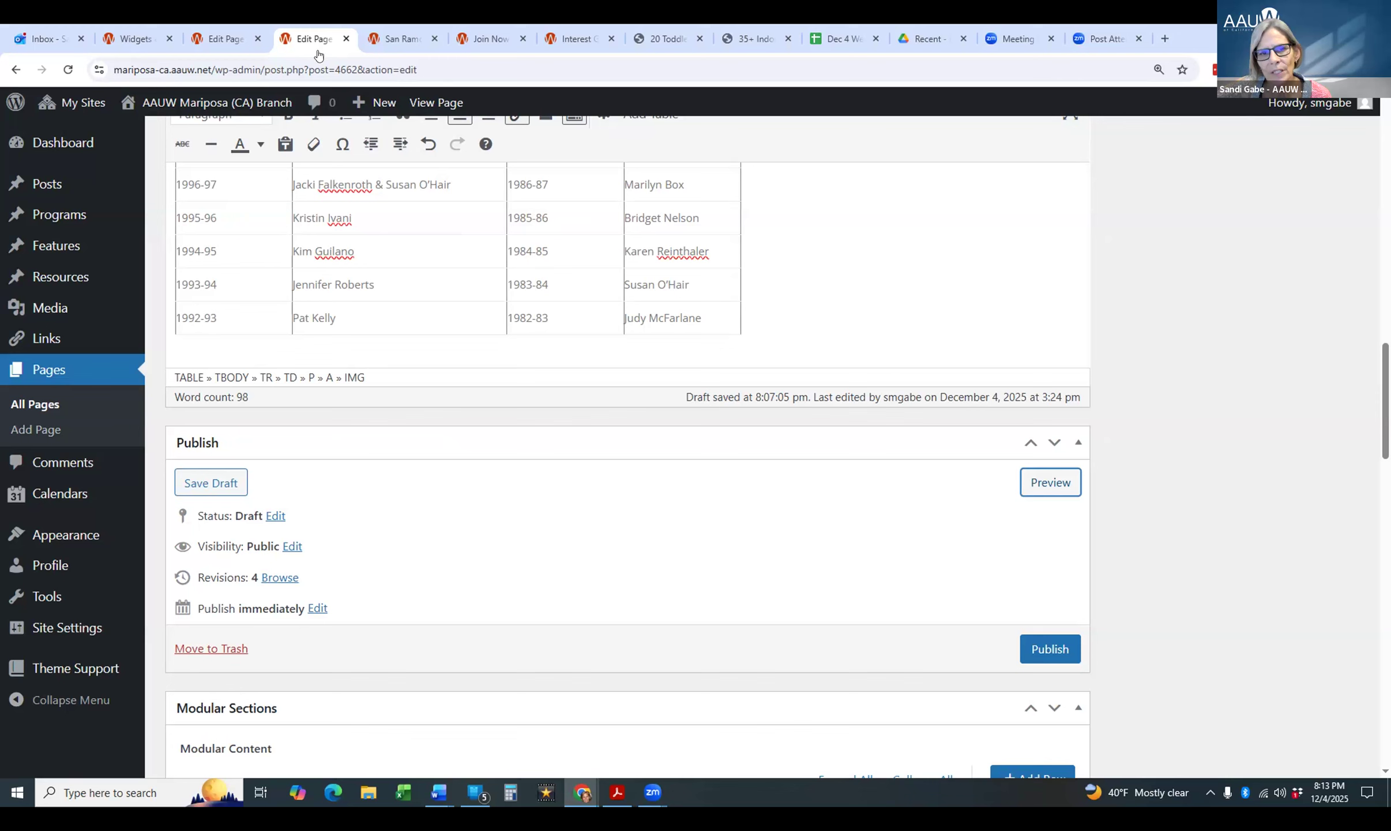
{"action": "scroll", "coordinate": [618, 507], "scroll_direction": "down", "scroll_amount": 5}
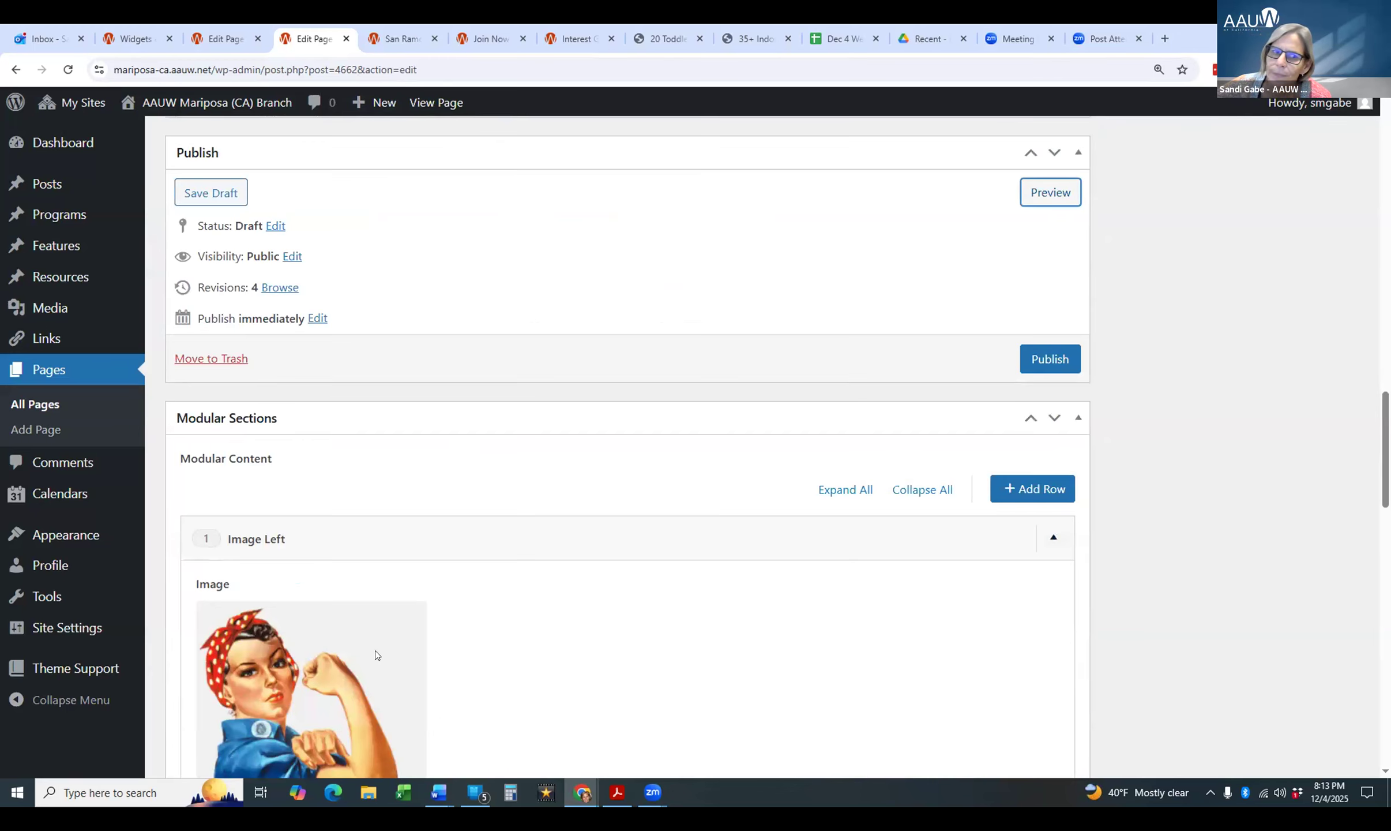
{"action": "scroll", "coordinate": [571, 640], "scroll_direction": "down", "scroll_amount": 6}
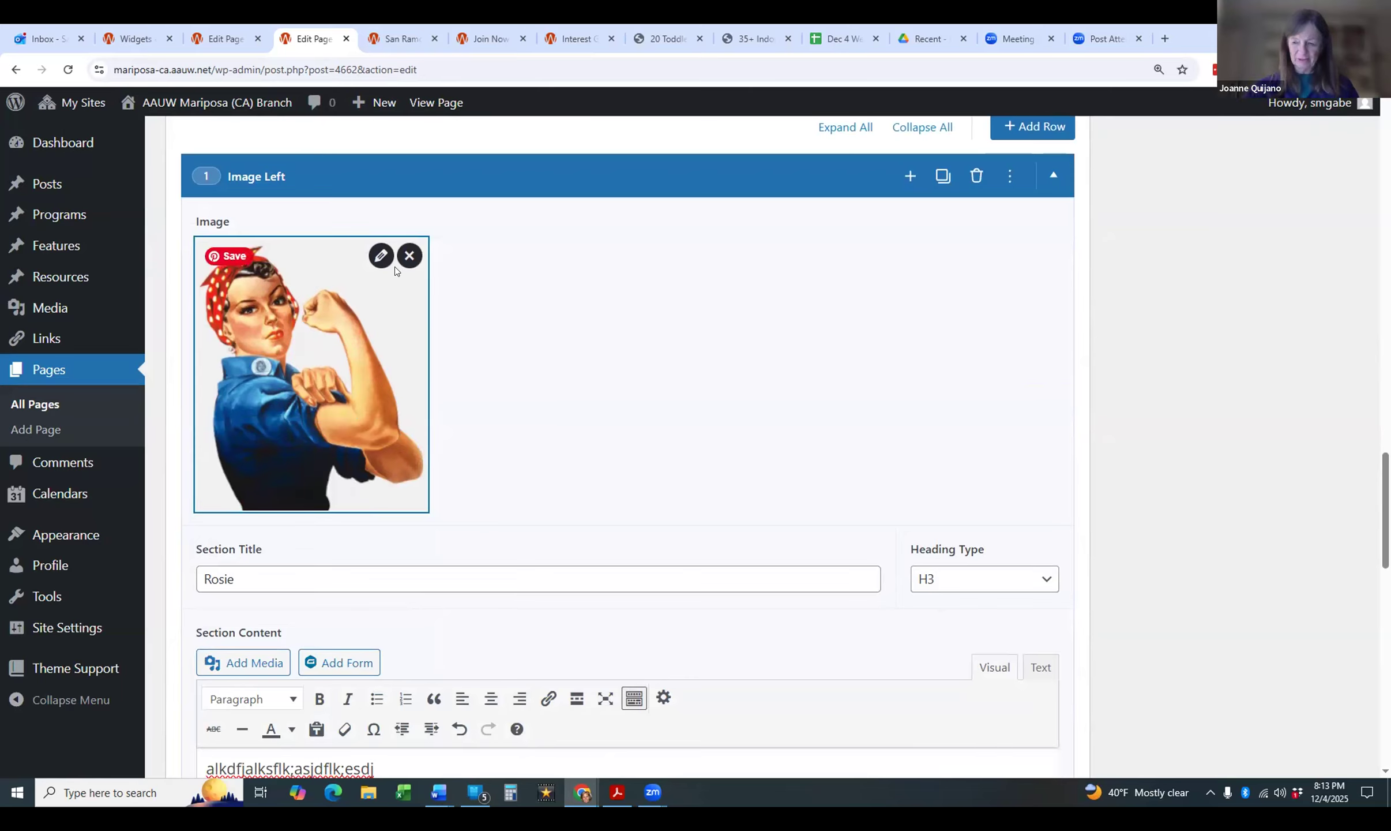
{"action": "left_click", "coordinate": [381, 255]}
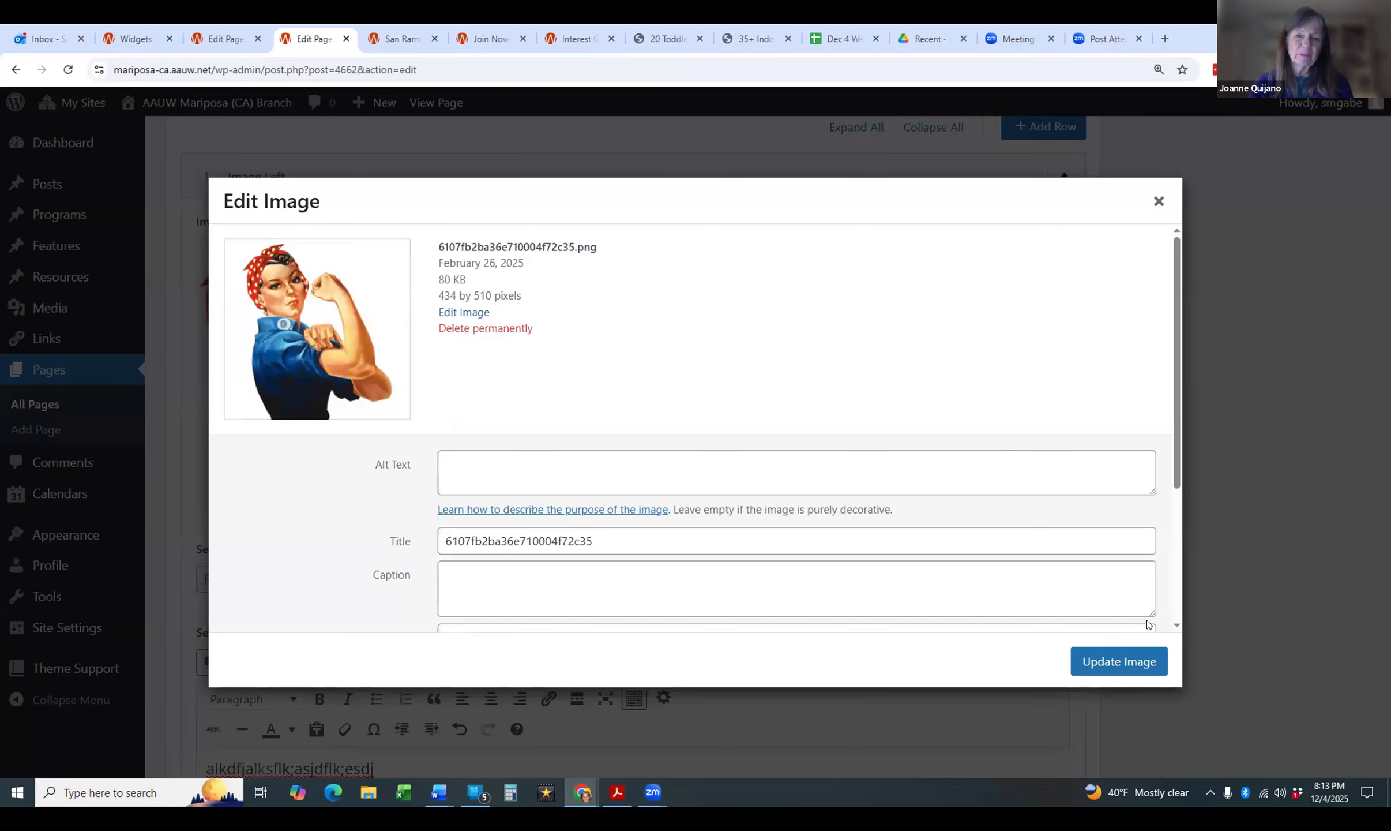
{"action": "left_click", "coordinate": [1159, 201]}
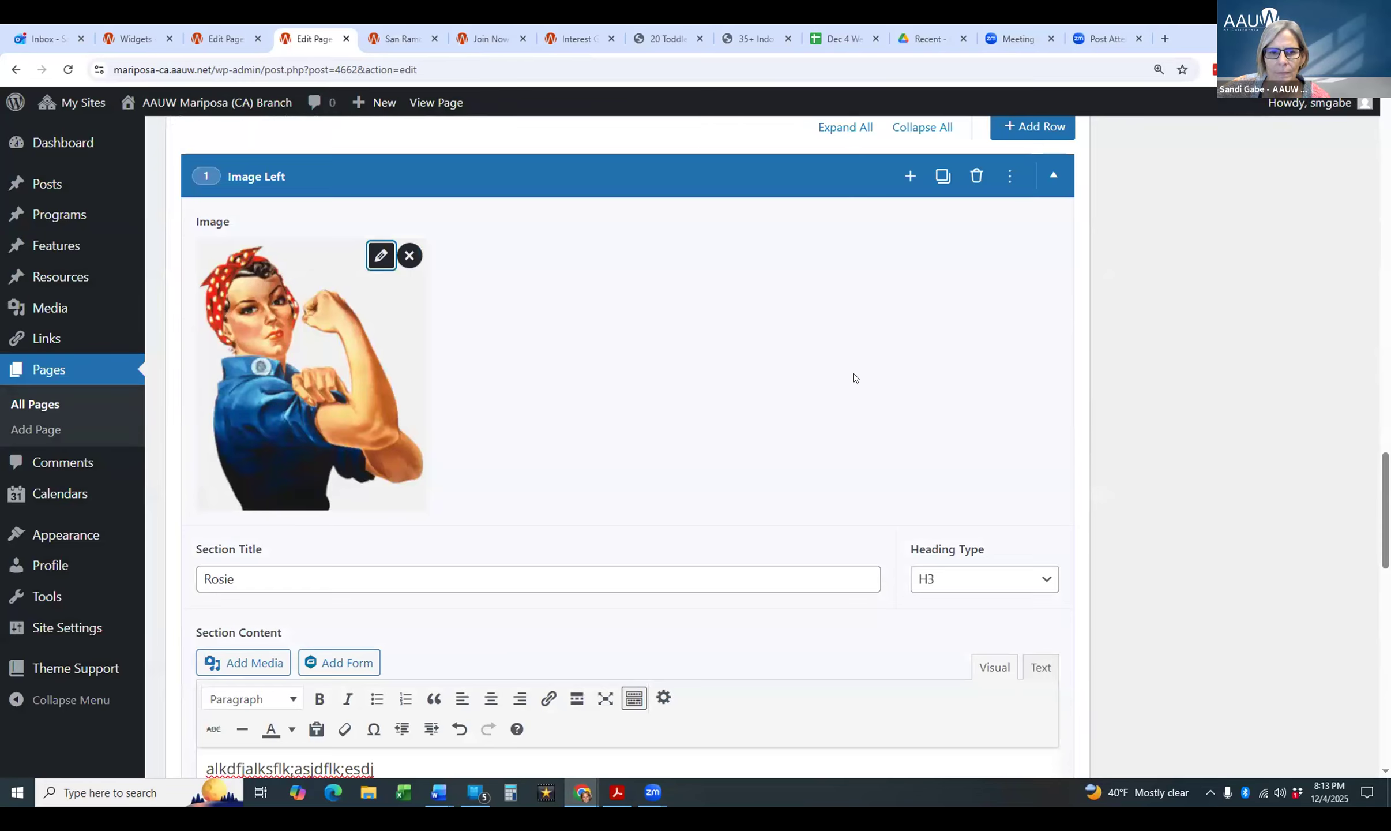
- Add a Gallery row below the Image Left row in the page's modular sections
{"action": "scroll", "coordinate": [855, 377], "scroll_direction": "down", "scroll_amount": 5}
{"action": "scroll", "coordinate": [858, 375], "scroll_direction": "down", "scroll_amount": 7}
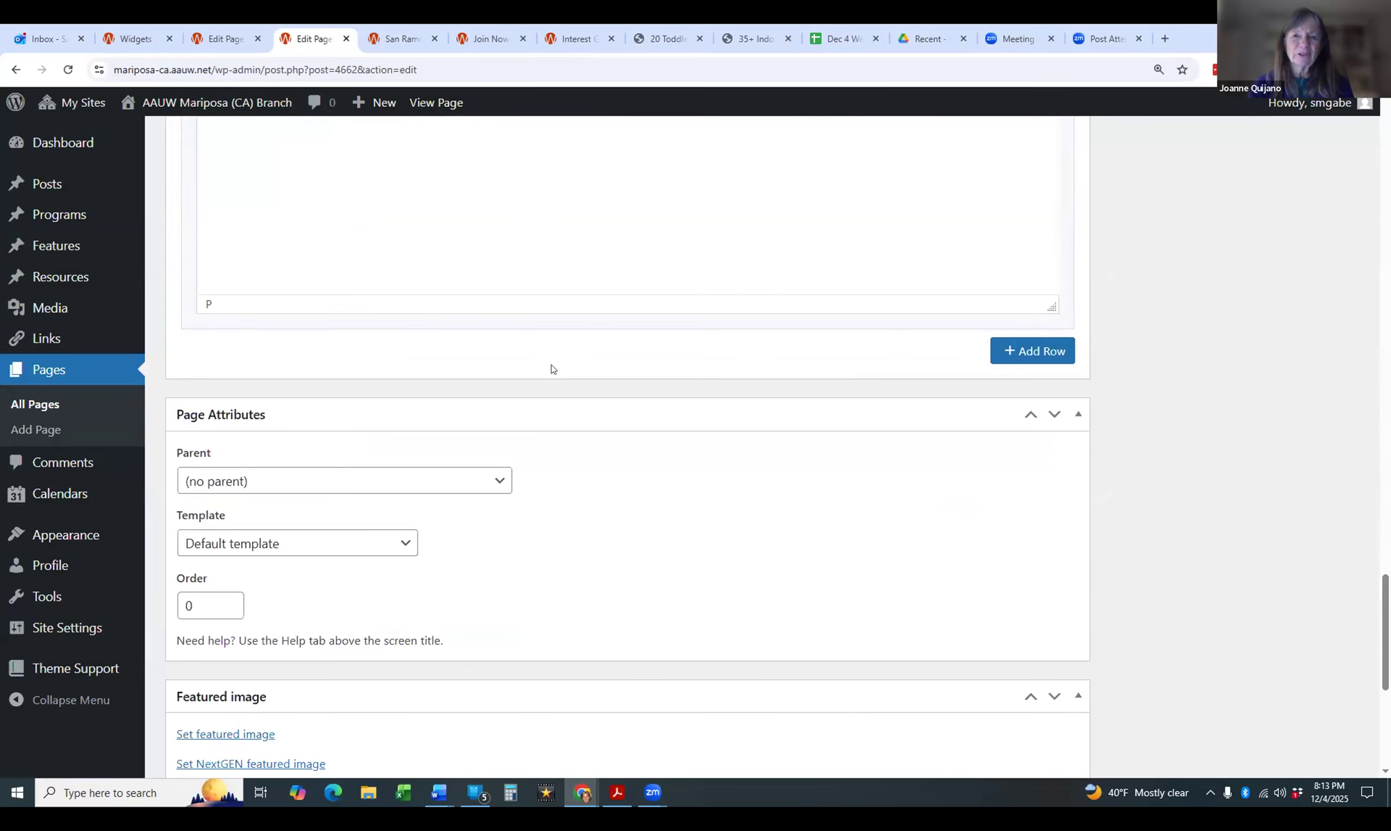
{"action": "left_click", "coordinate": [1051, 354]}
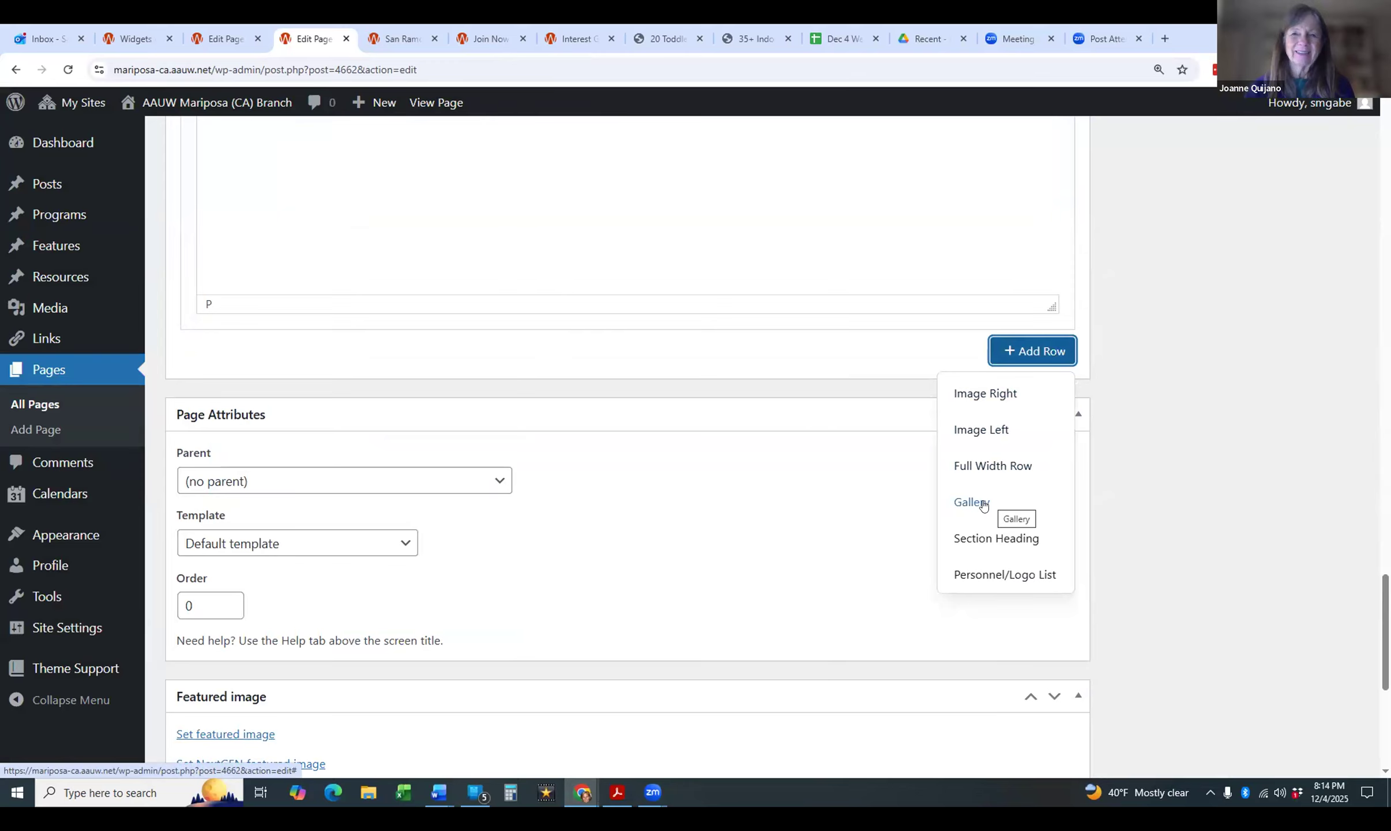
{"action": "left_click", "coordinate": [986, 501]}
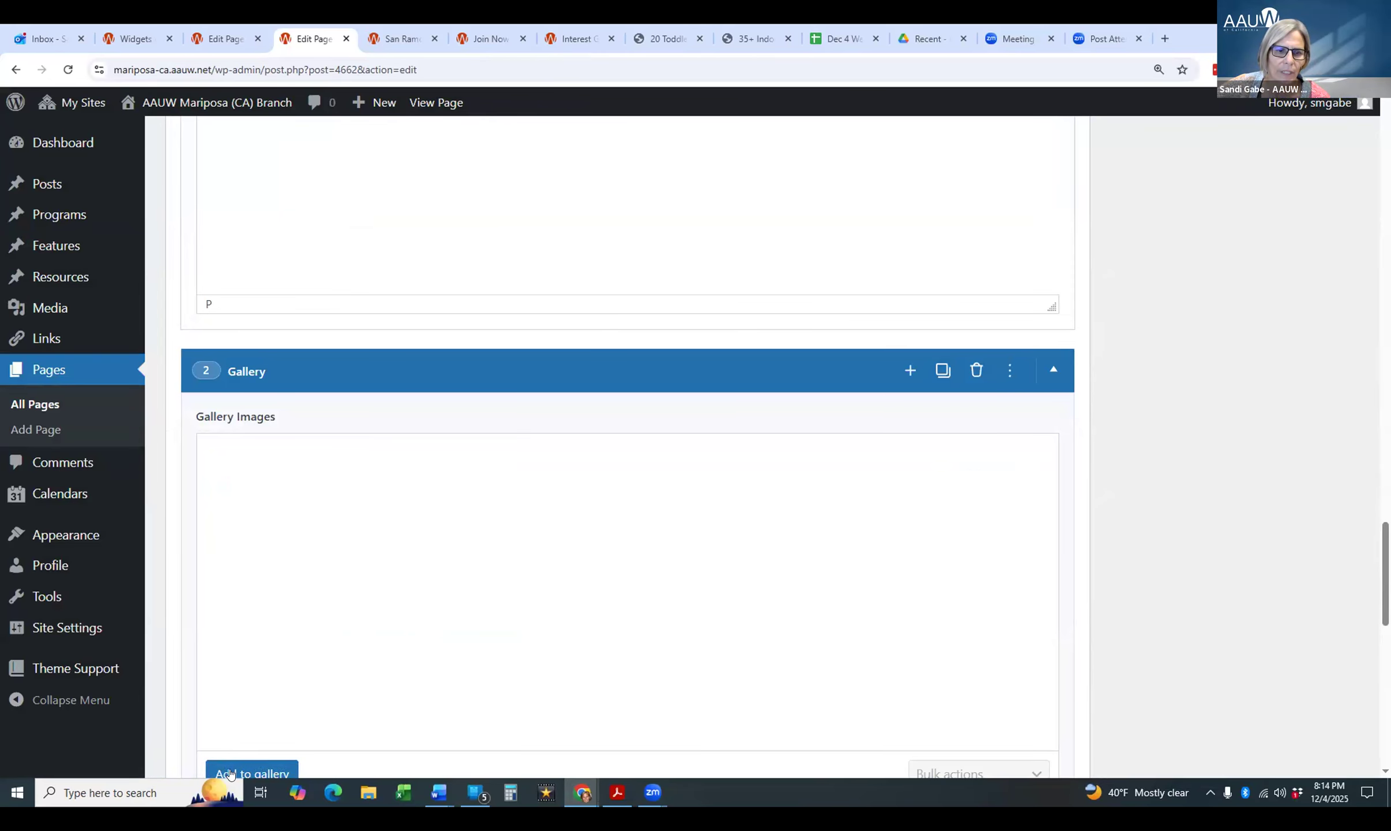
- Fill the gallery with three adjacent media library portraits: the black-and-white one, the woman in a black top, and the smiling blonde woman
{"action": "scroll", "coordinate": [466, 482], "scroll_direction": "down", "scroll_amount": 3}
{"action": "left_click", "coordinate": [289, 554]}
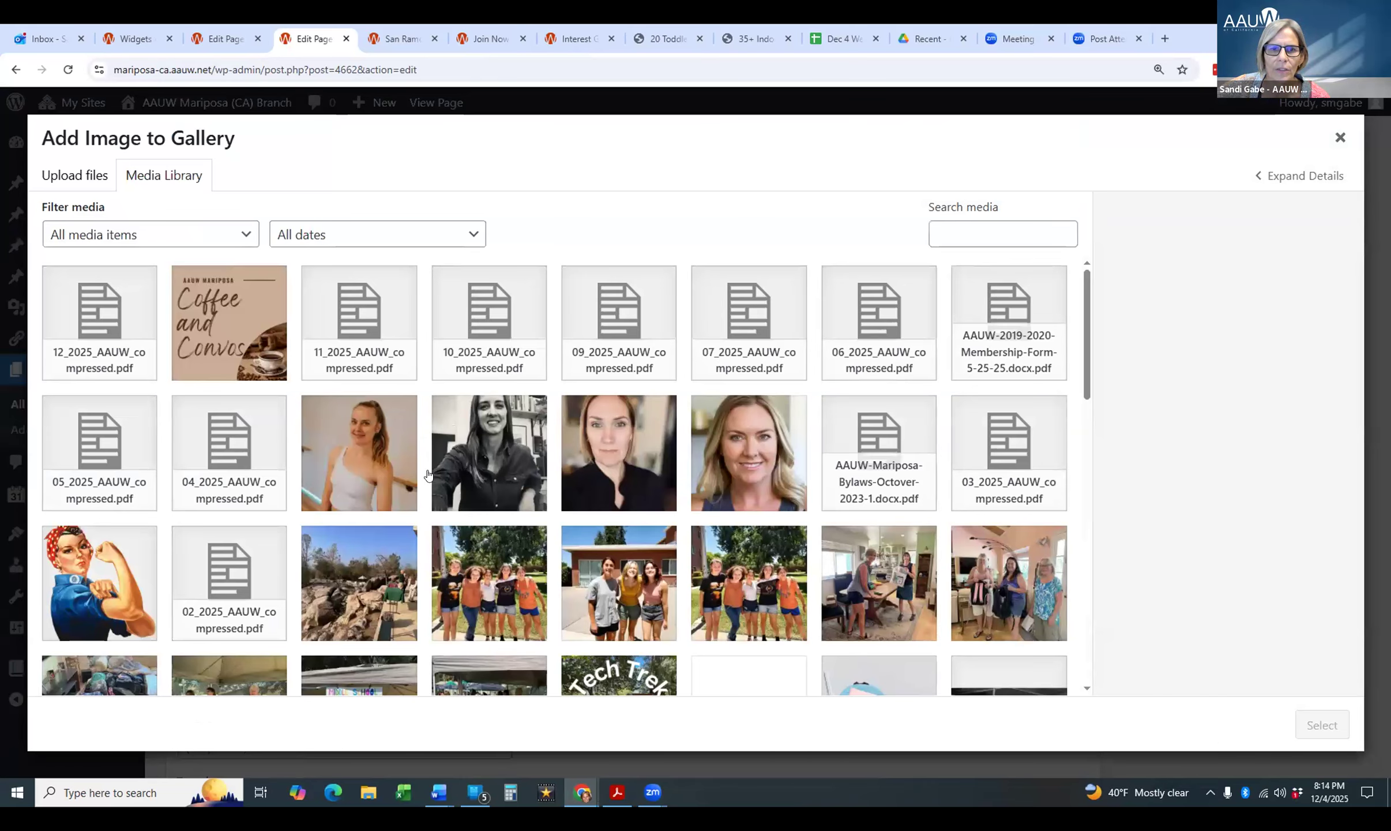
{"action": "left_click", "coordinate": [495, 466]}
{"action": "left_click", "coordinate": [584, 459]}
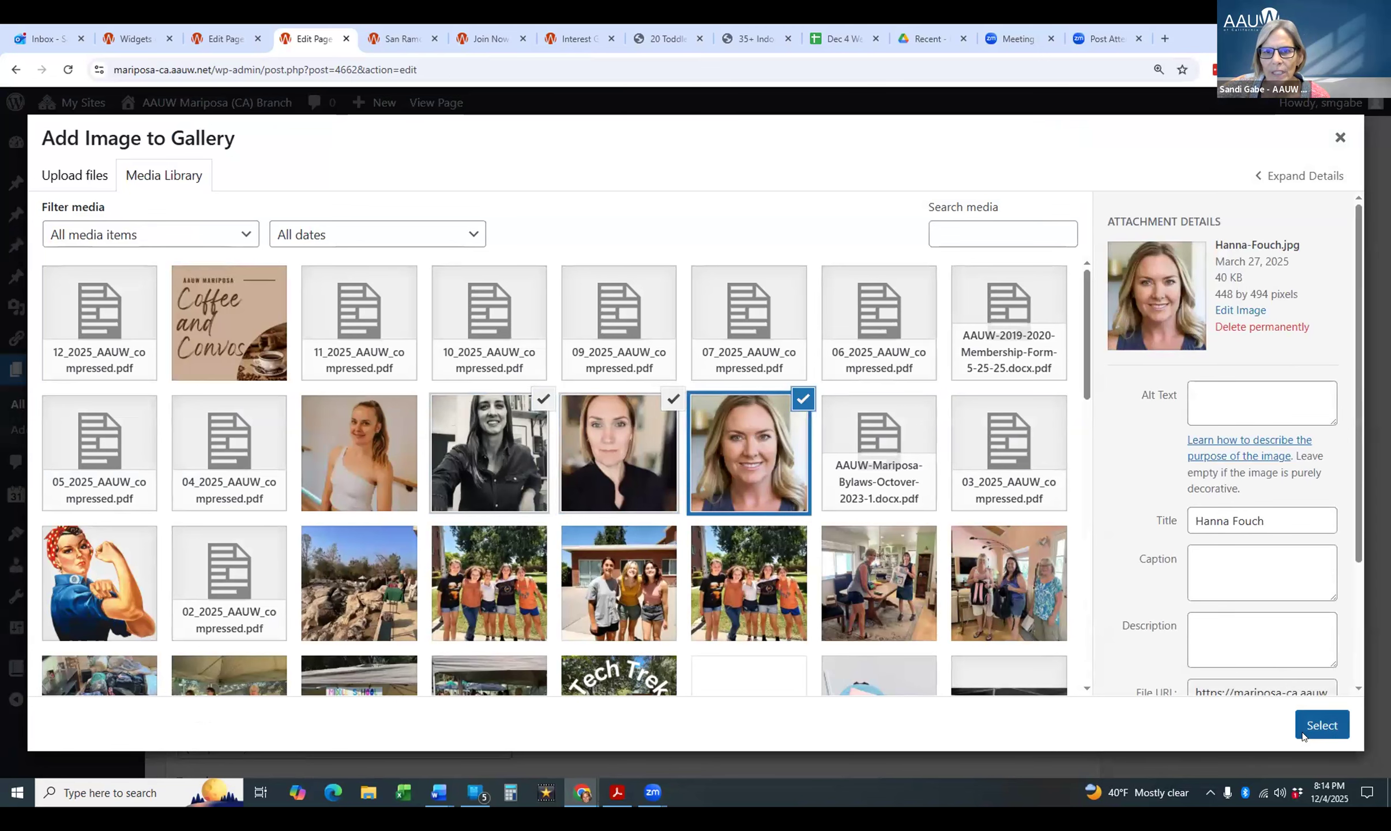
{"action": "left_click", "coordinate": [1304, 737]}
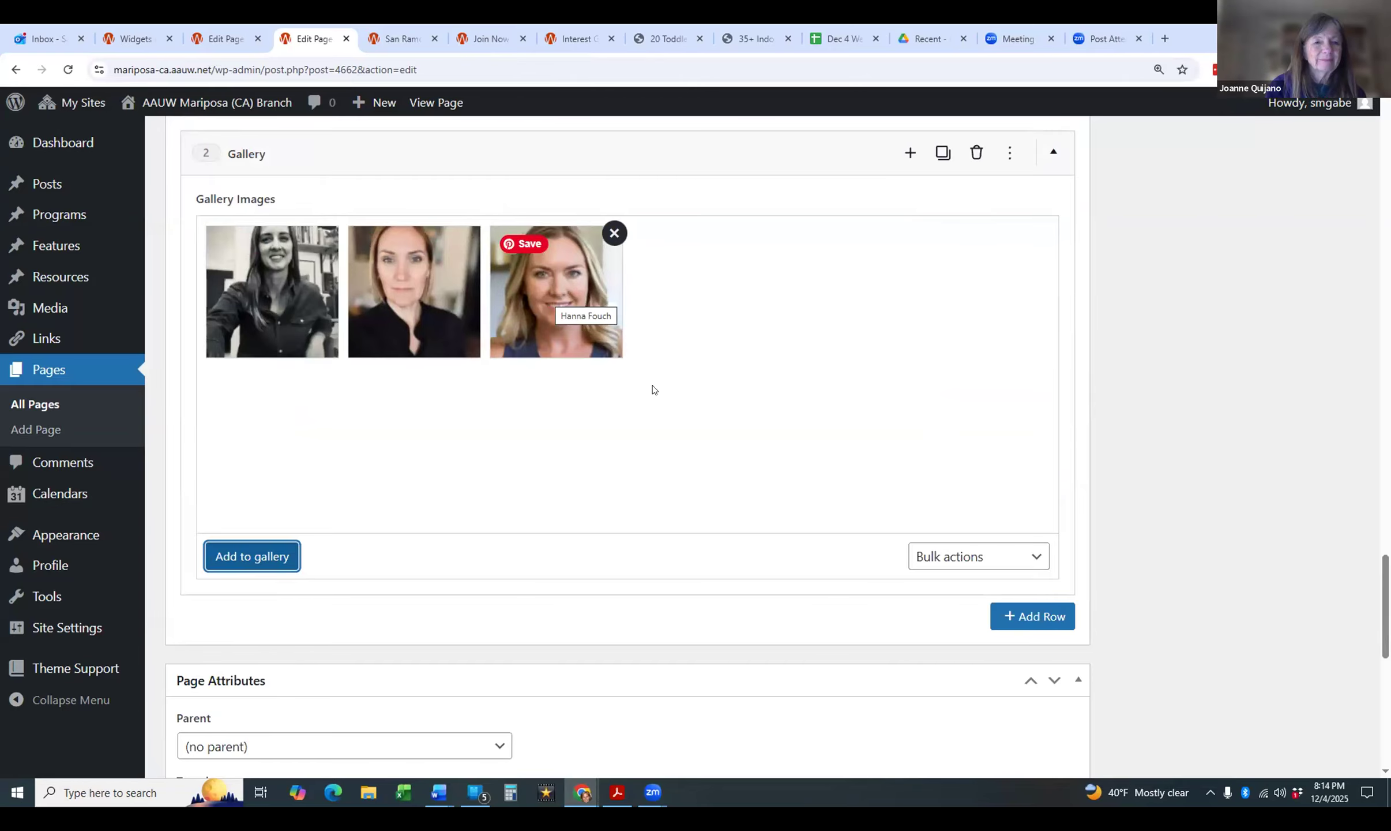
- Preview the San Ramon Table page and check the gallery images below the Rosie section
{"action": "scroll", "coordinate": [903, 375], "scroll_direction": "up", "scroll_amount": 5}
{"action": "scroll", "coordinate": [912, 363], "scroll_direction": "up", "scroll_amount": 15}
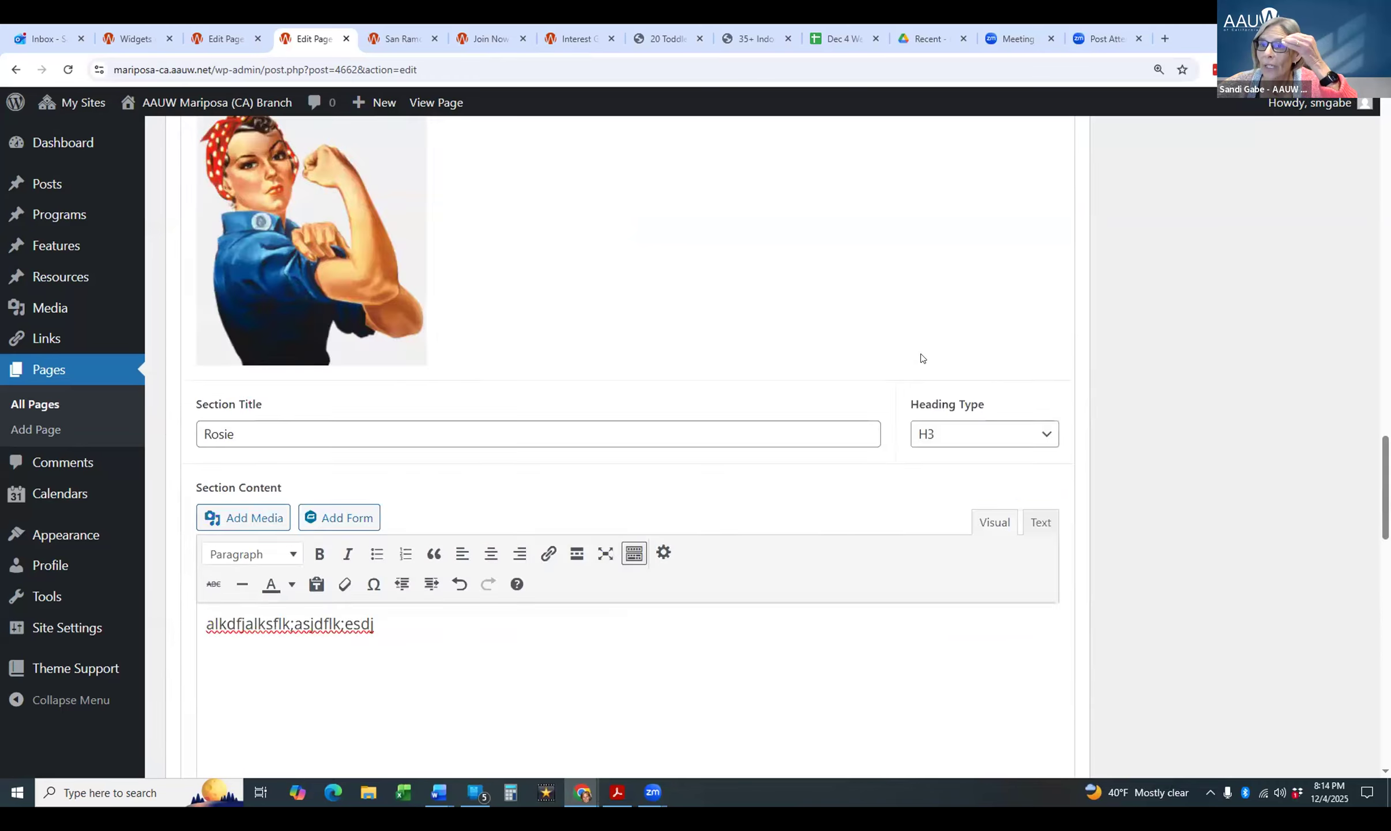
{"action": "left_click", "coordinate": [1043, 192]}
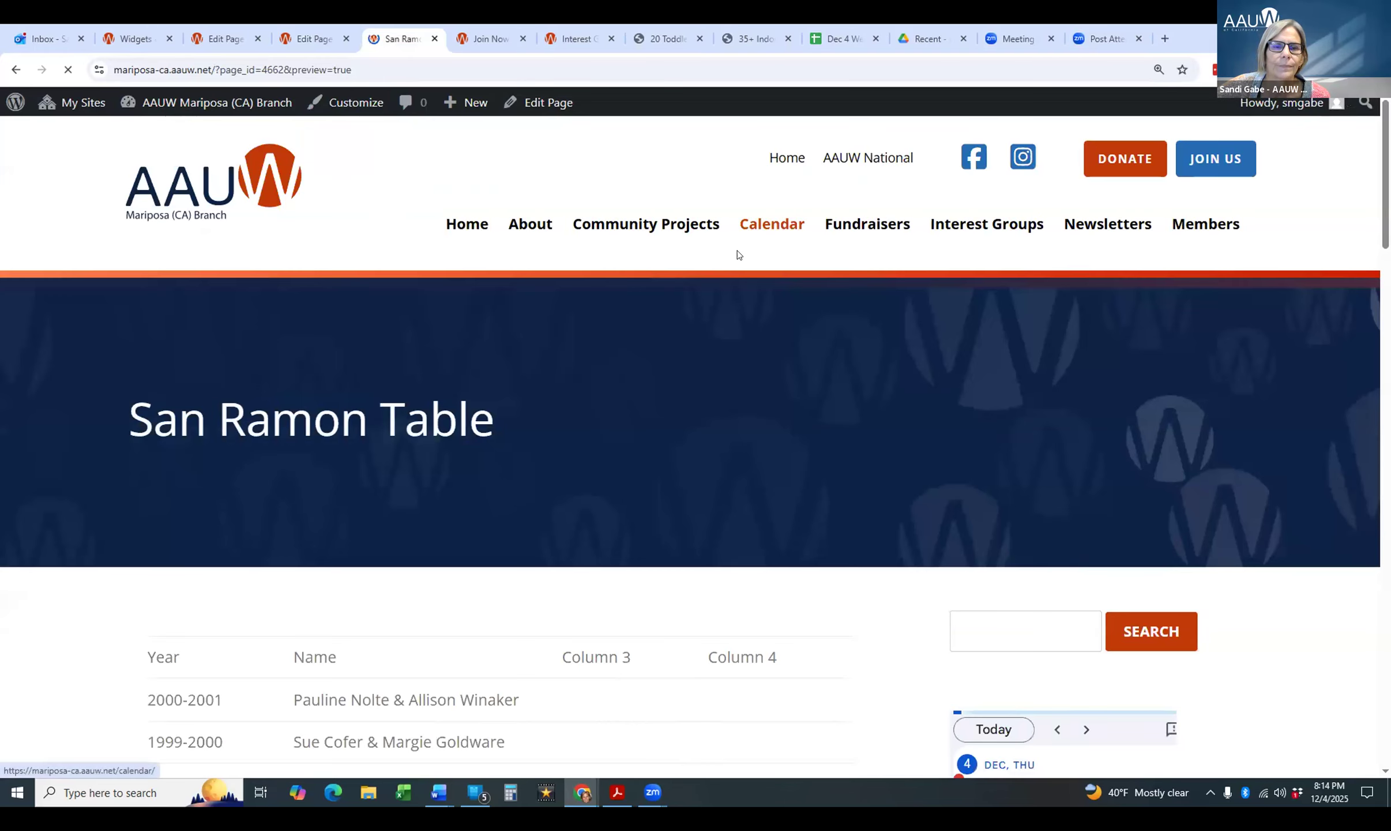
{"action": "scroll", "coordinate": [737, 257], "scroll_direction": "down", "scroll_amount": 15}
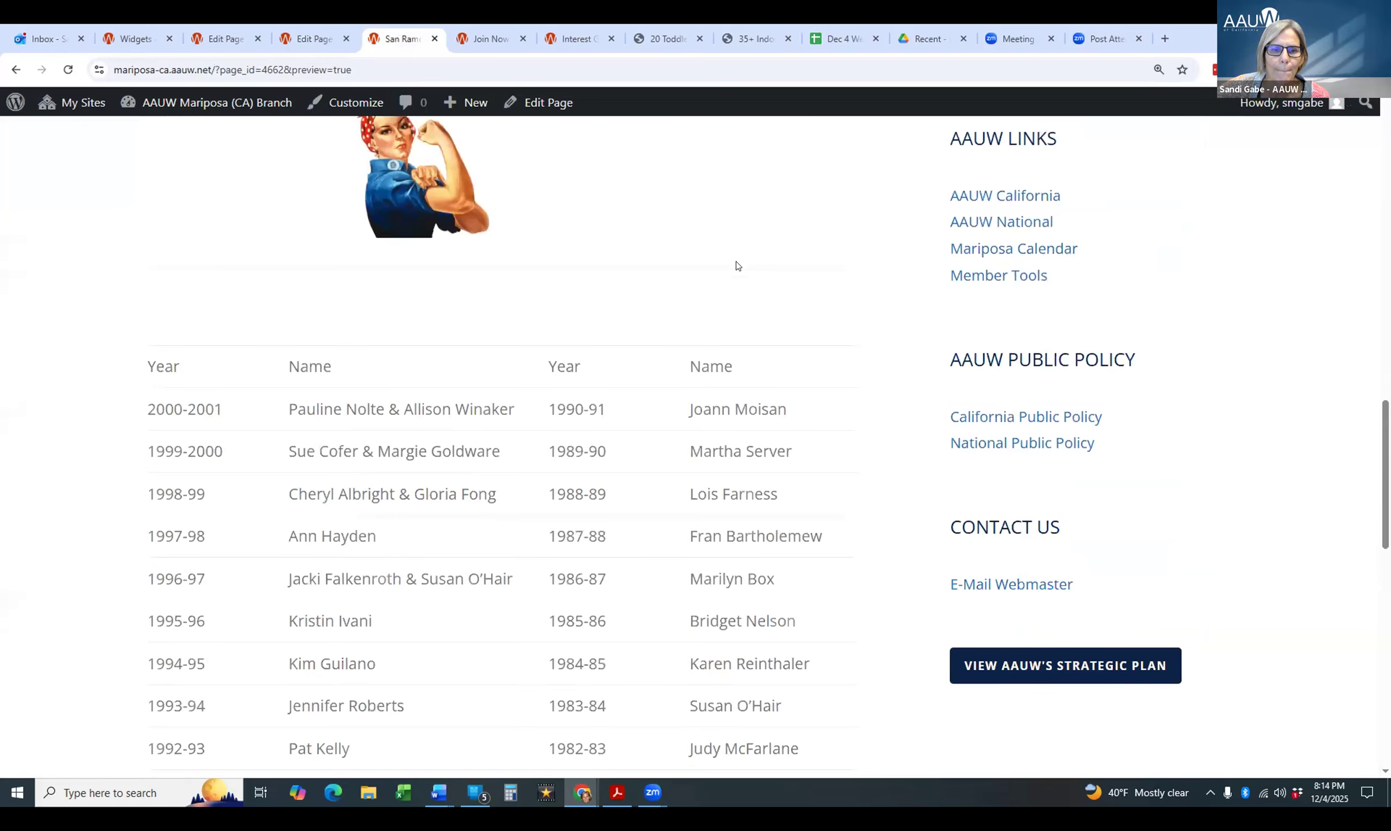
{"action": "scroll", "coordinate": [736, 265], "scroll_direction": "down", "scroll_amount": 10}
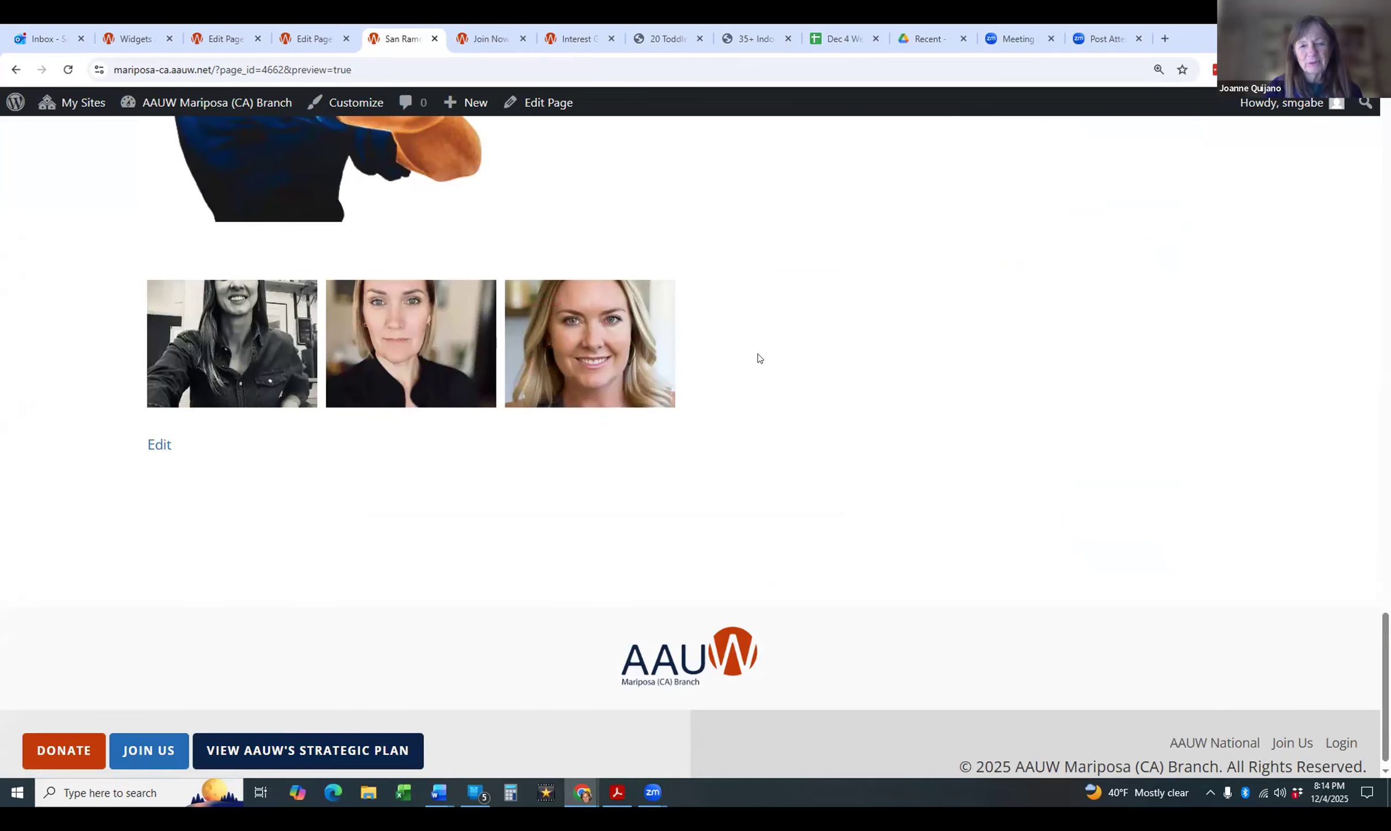
- Back in the page editor, examine the first gallery image's details and the gallery's bulk sorting options without applying any
{"action": "left_click", "coordinate": [314, 39]}
{"action": "scroll", "coordinate": [431, 742], "scroll_direction": "down", "scroll_amount": 15}
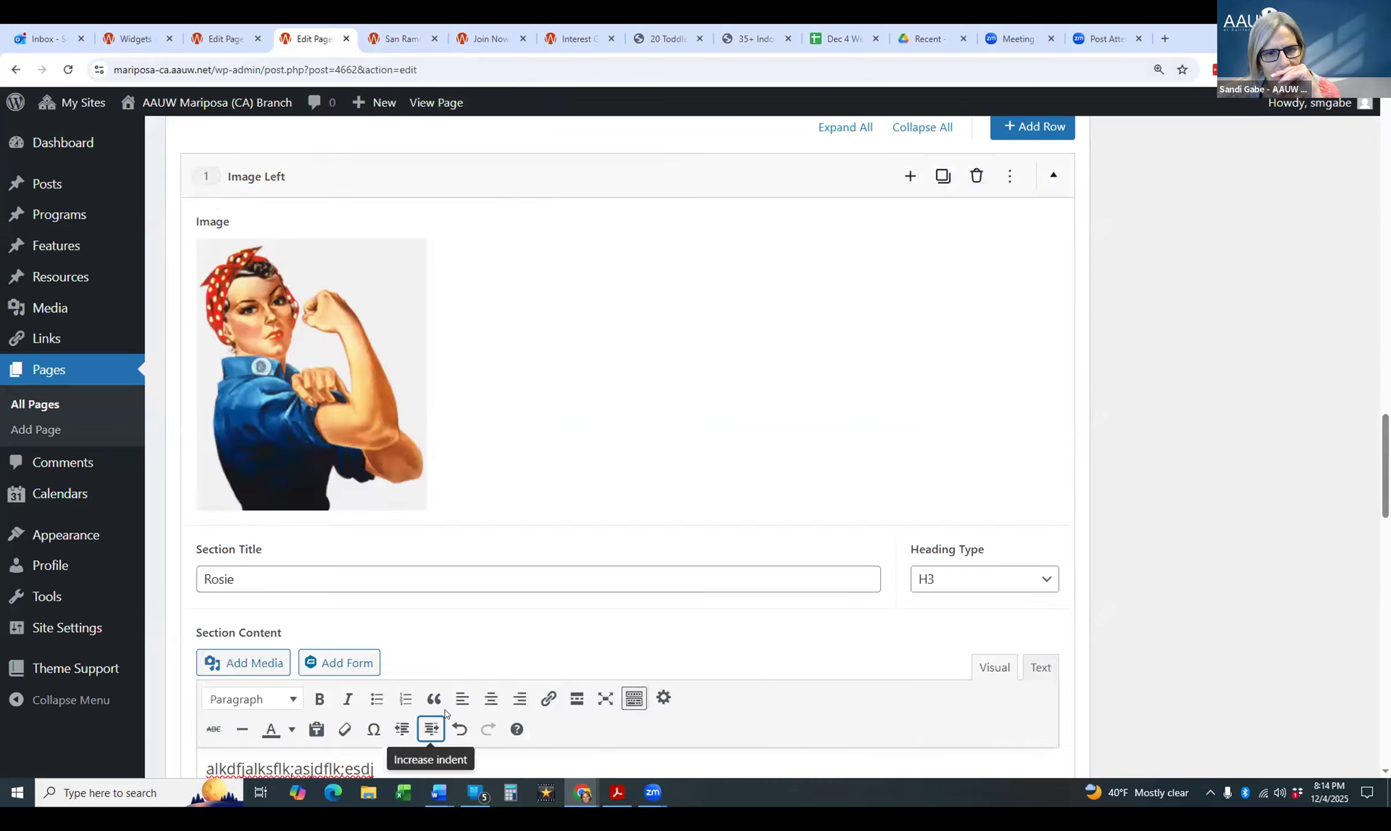
{"action": "left_click", "coordinate": [276, 452]}
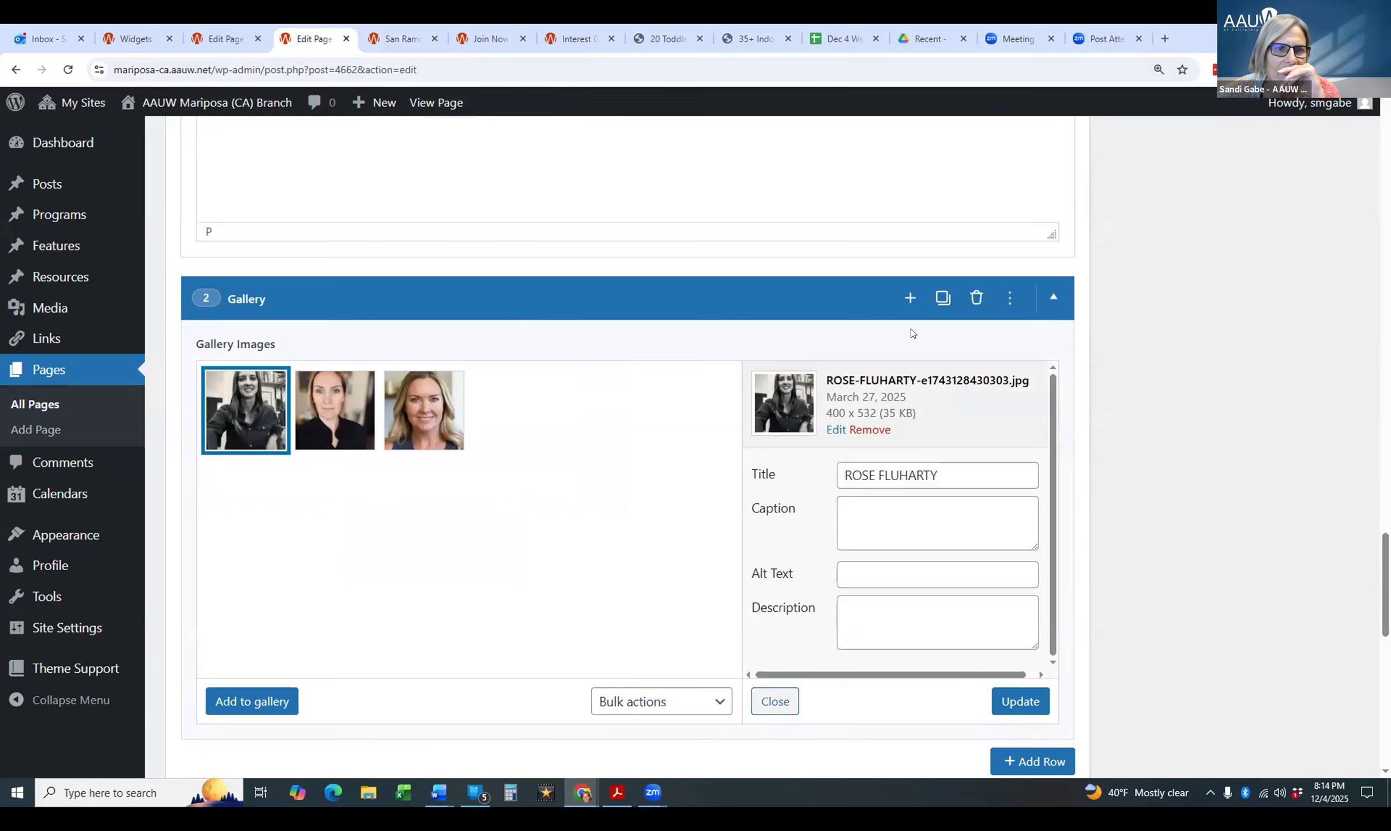
{"action": "left_click", "coordinate": [715, 698]}
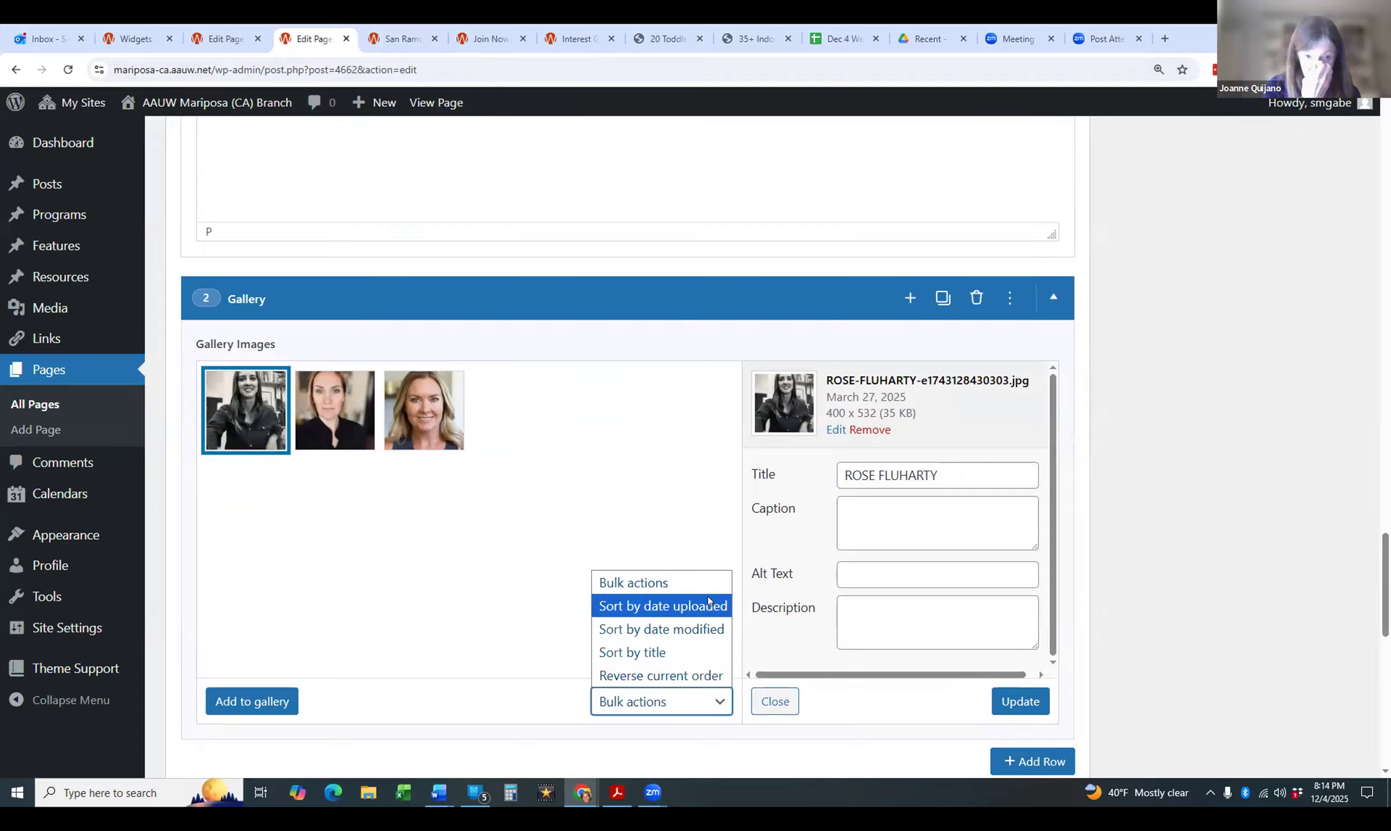
{"action": "left_click", "coordinate": [656, 426]}
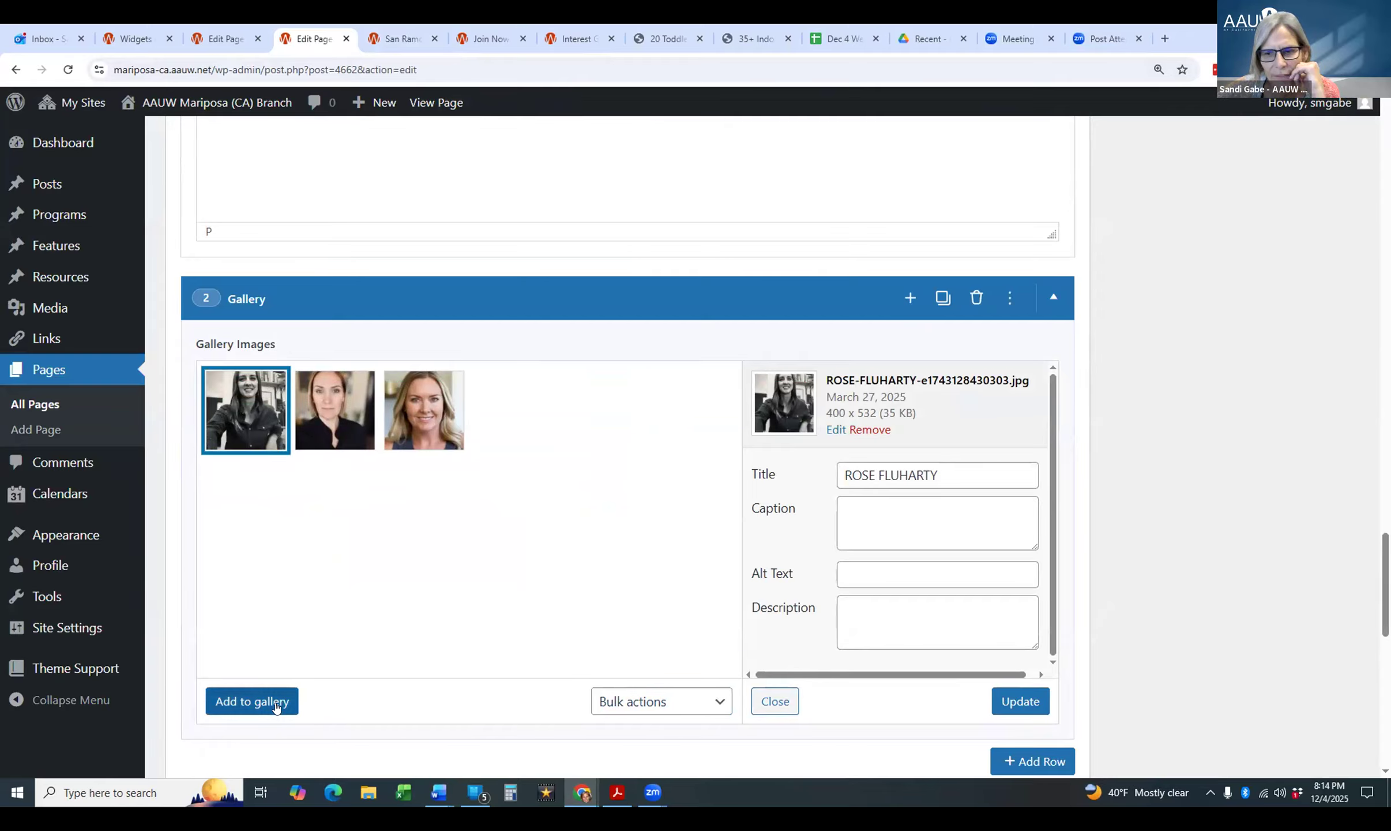